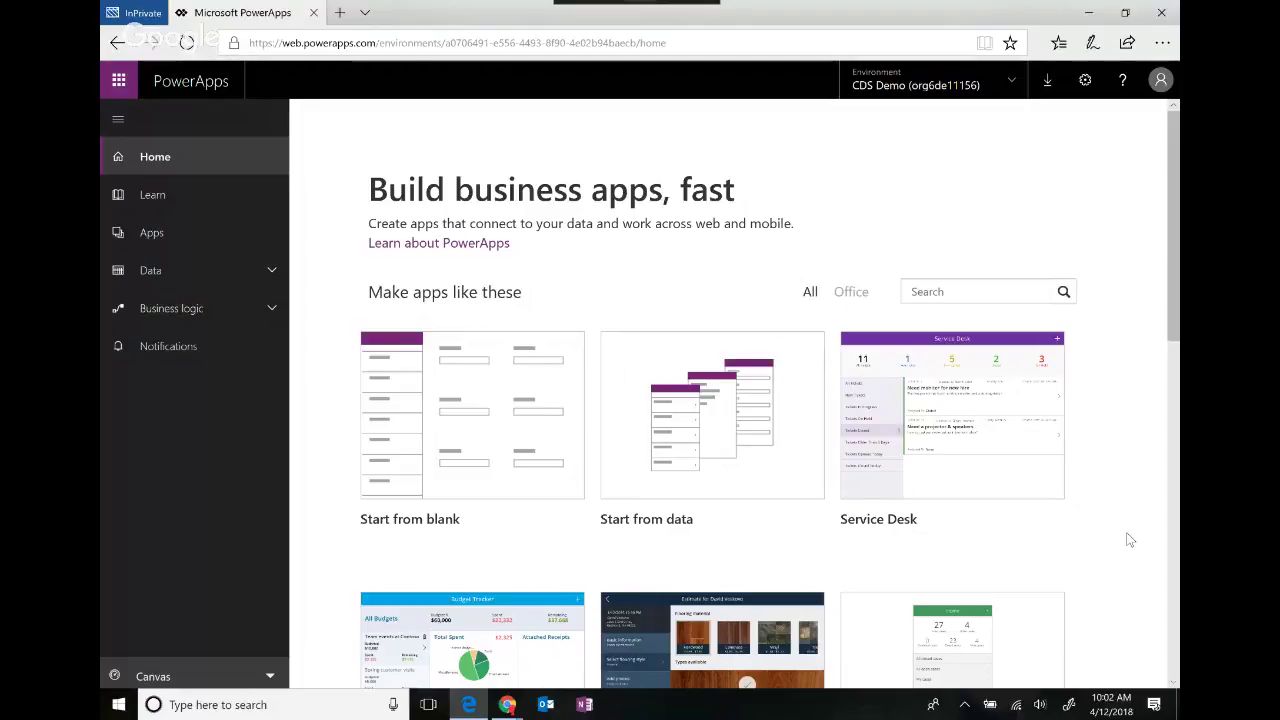
- View the Learn page and open the list of data entities in the CDS Demo environment
left_click(225, 205)
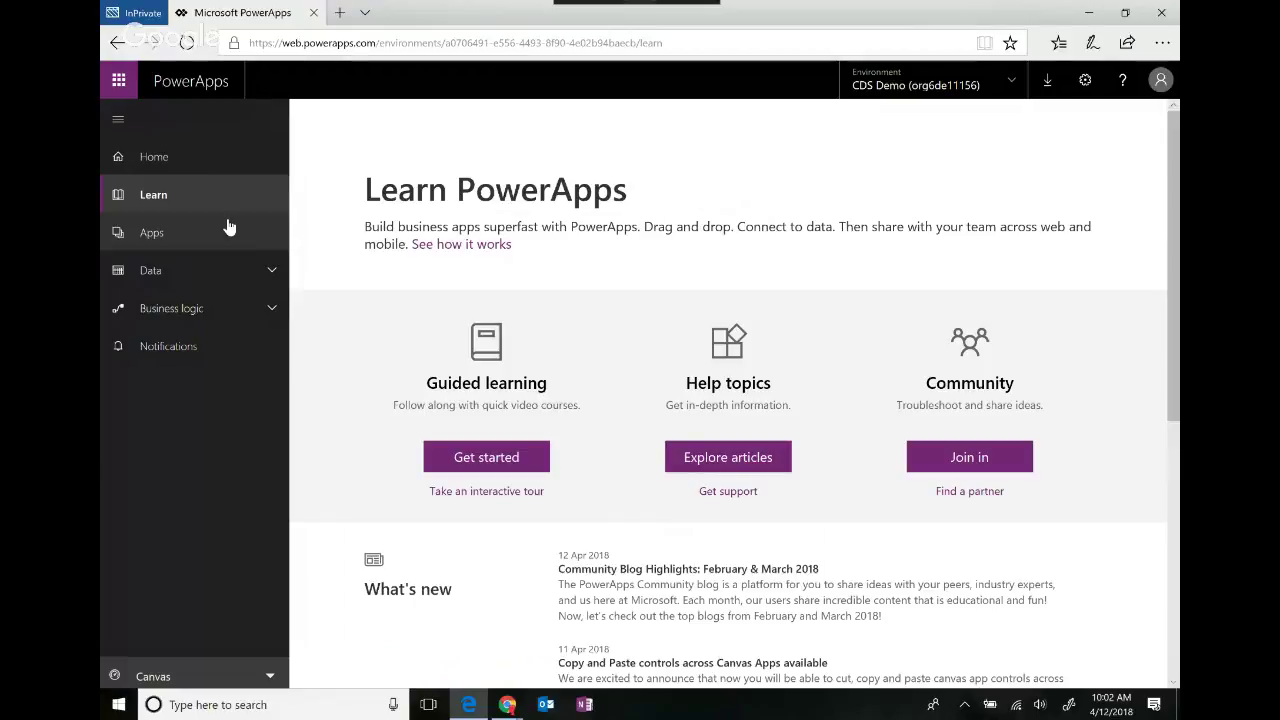
left_click(242, 271)
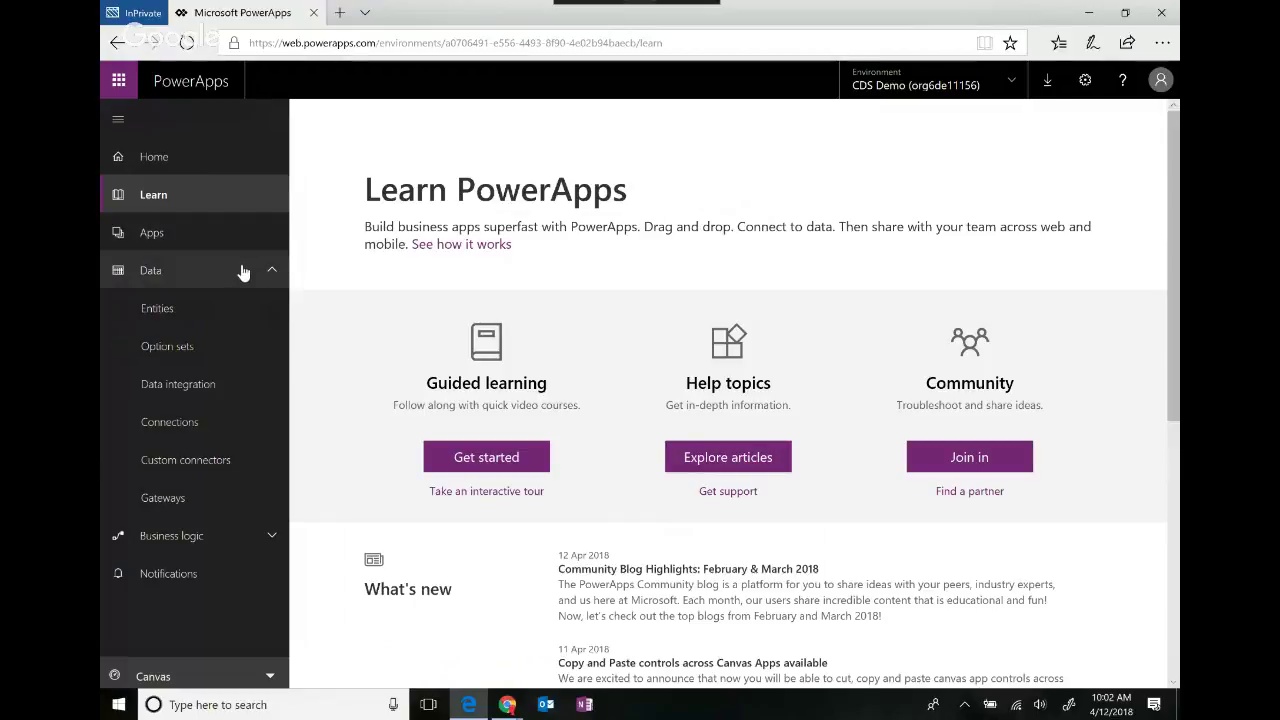
left_click(254, 320)
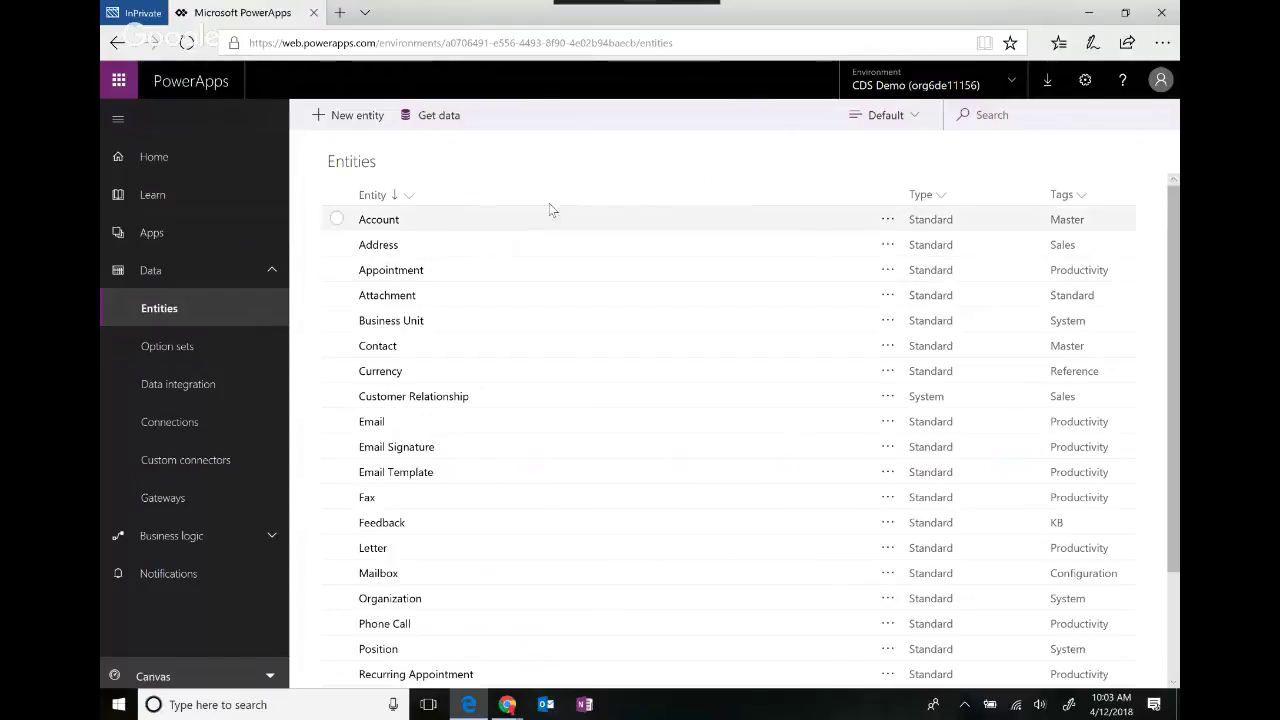
- Review the available environments in the environment selector and the admin center, then return to the entities list
left_click(940, 88)
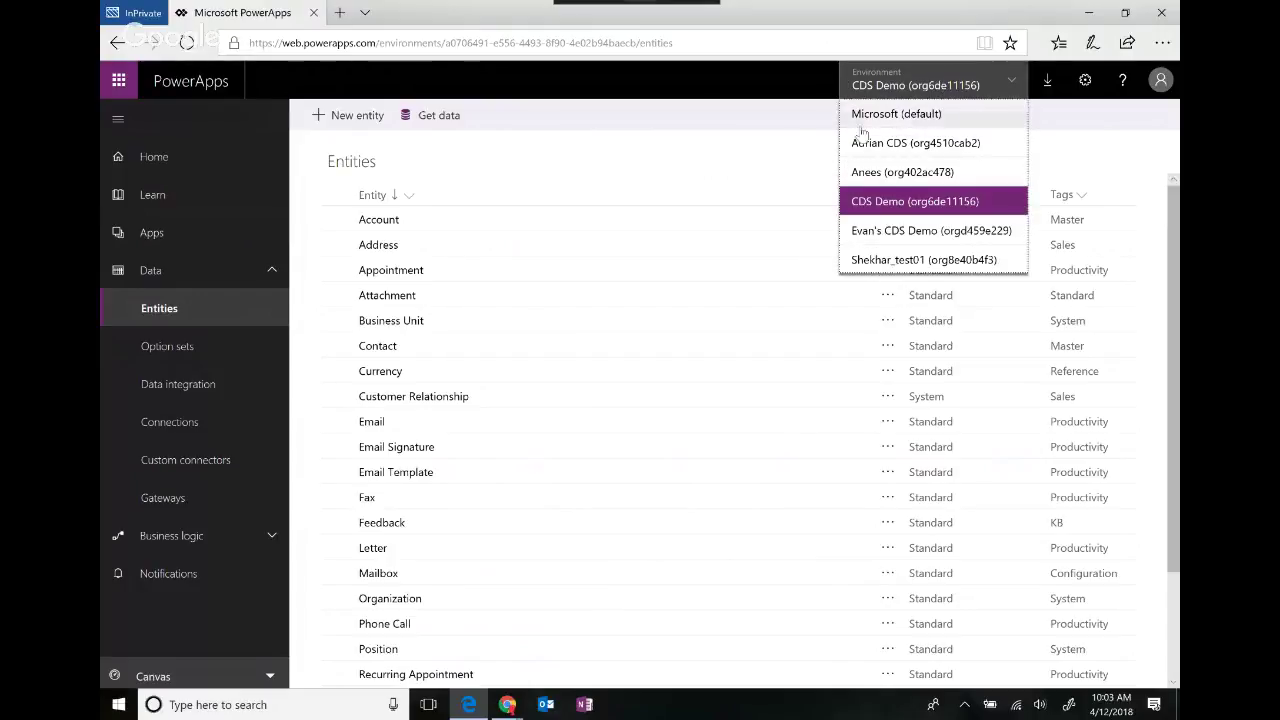
left_click(799, 160)
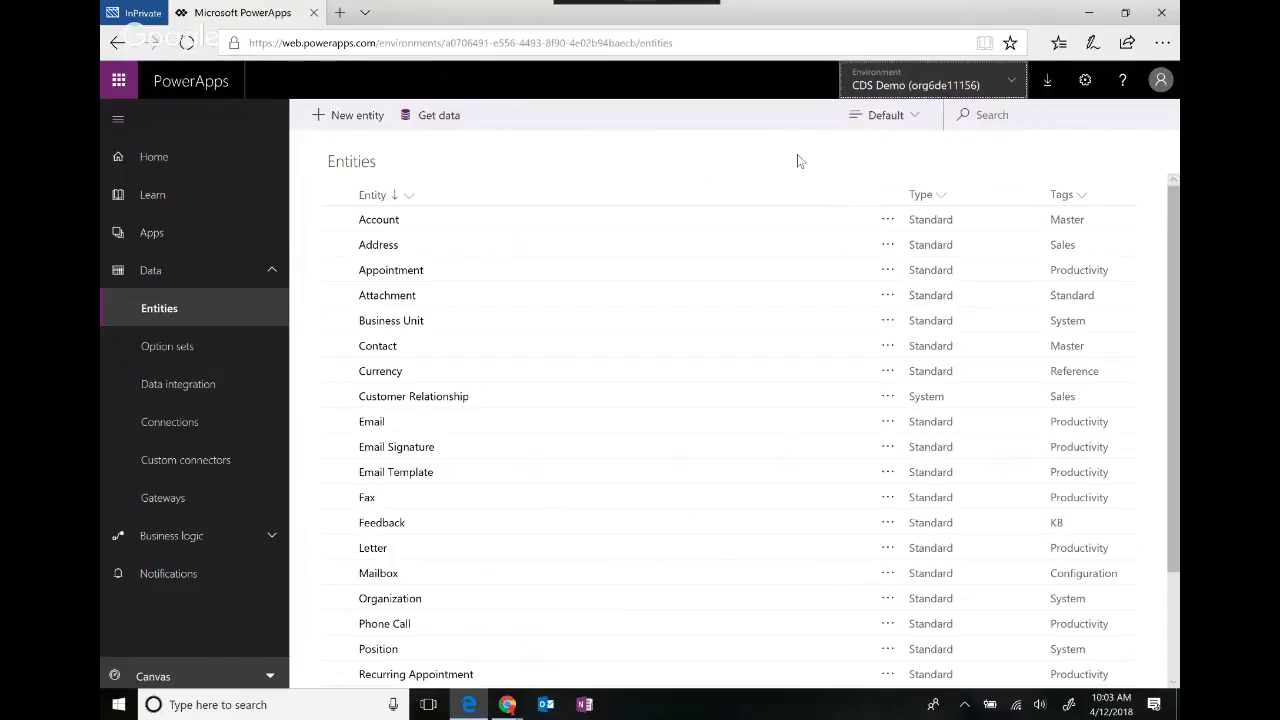
left_click(1085, 84)
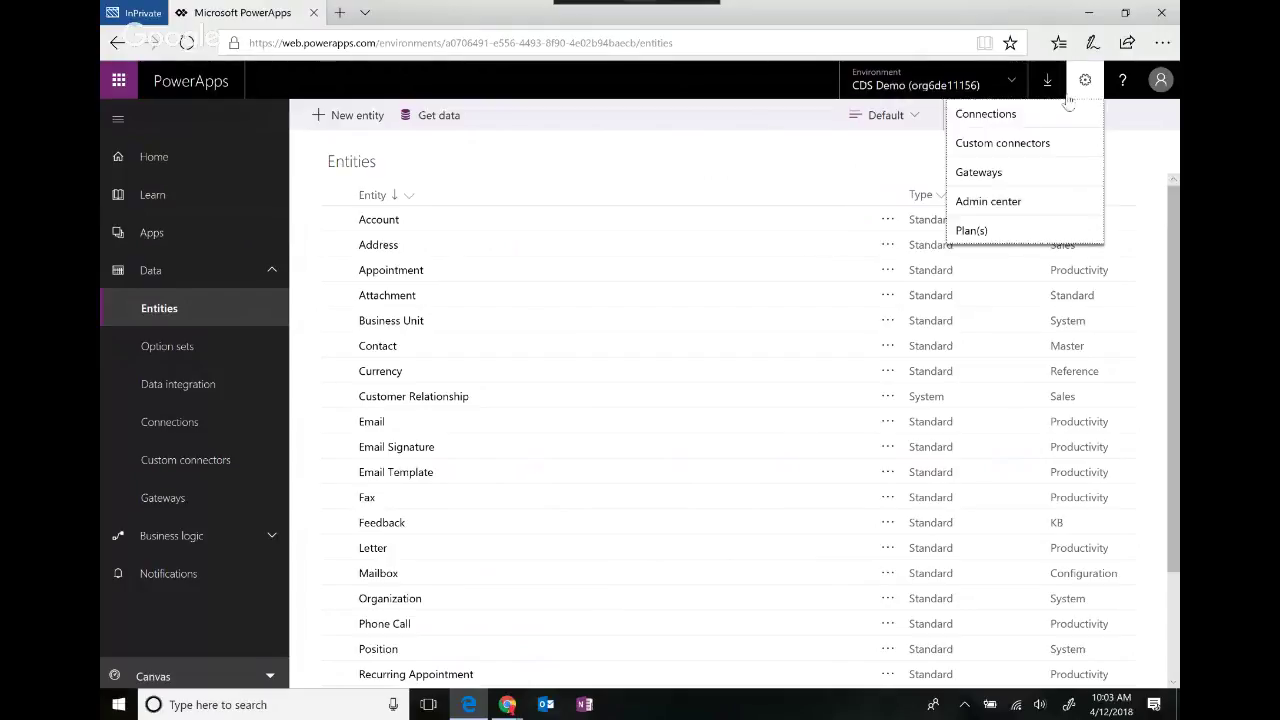
left_click(1037, 203)
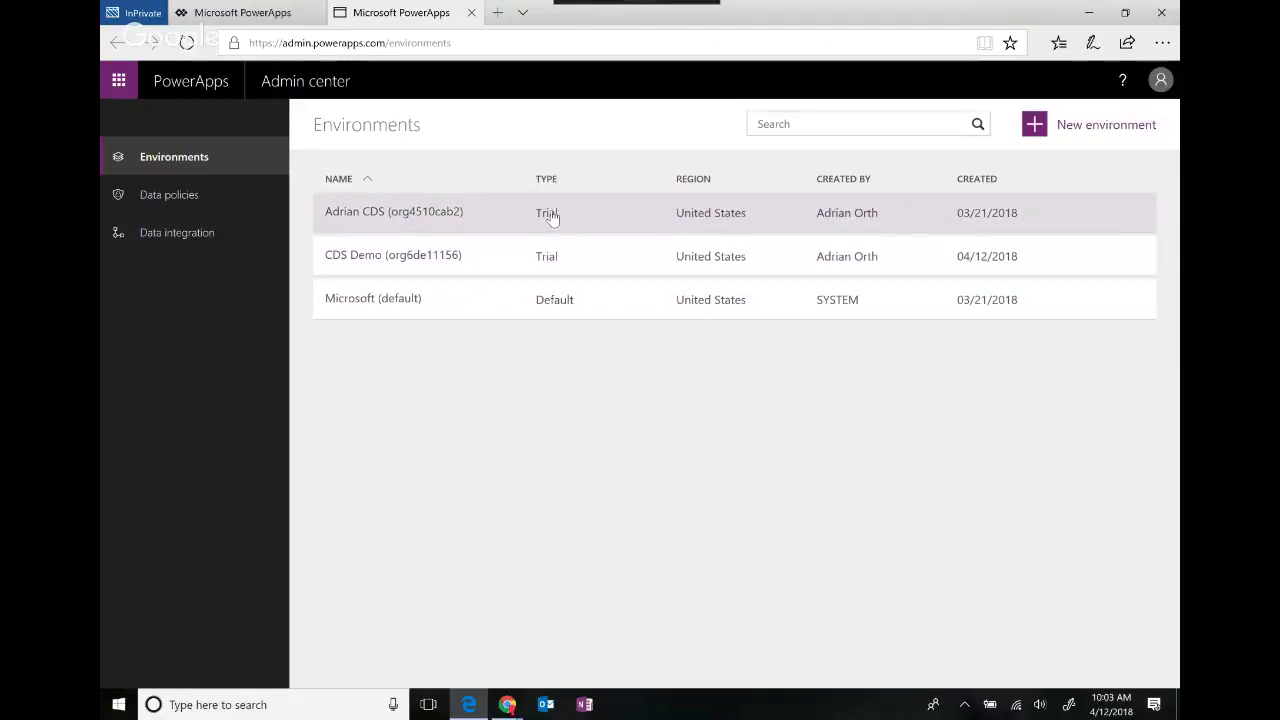
left_click(471, 12)
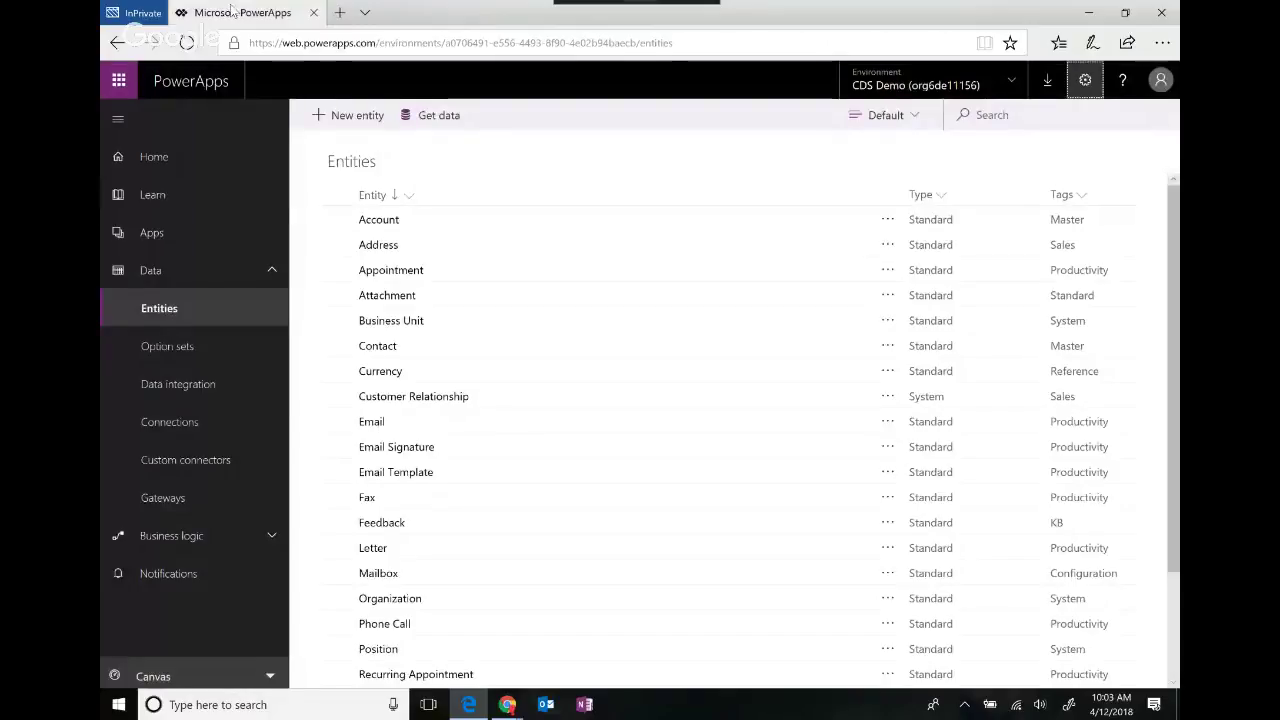
- Switch the design mode to Model-driven (preview)
left_click(210, 313)
left_click(240, 682)
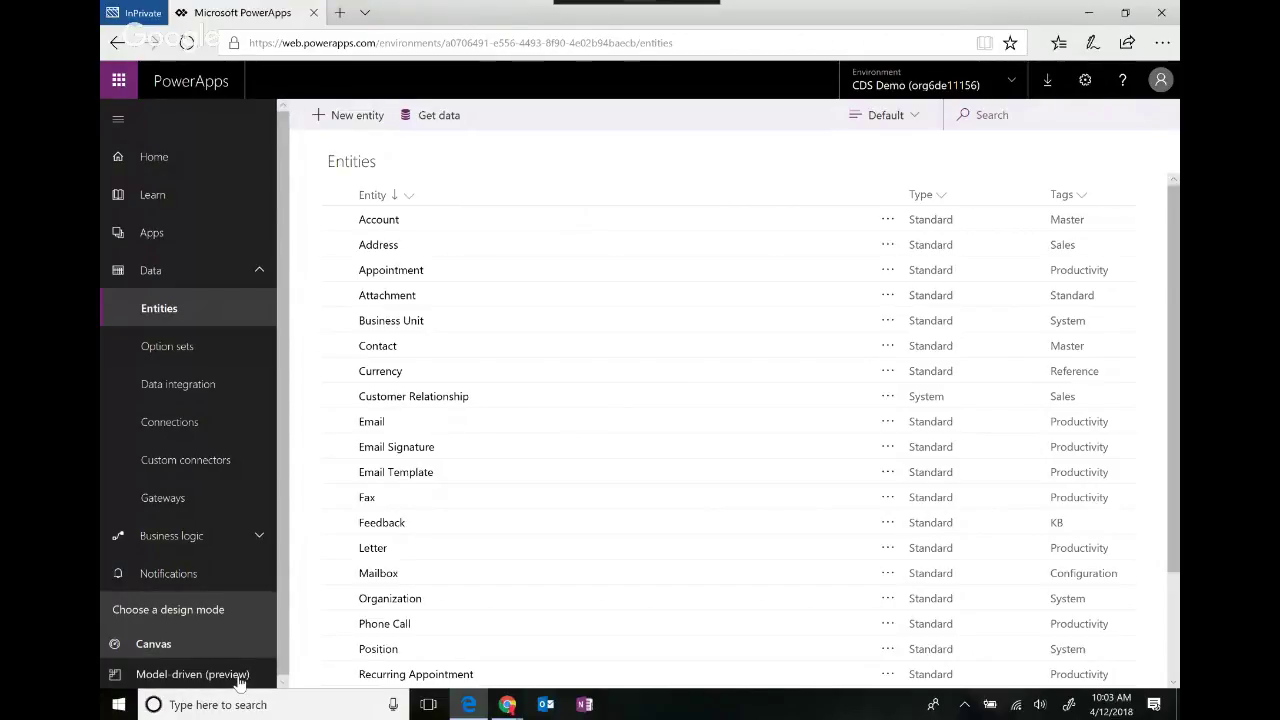
left_click(238, 677)
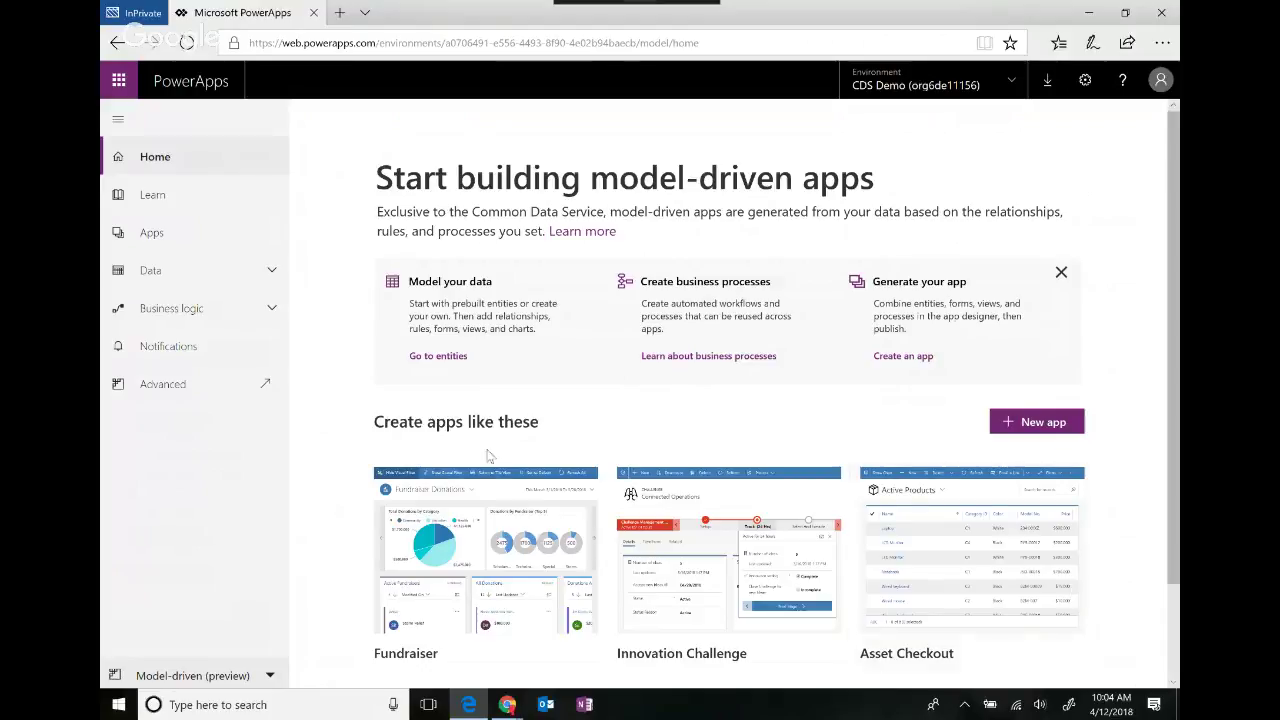
- View the model-driven Learn page, then run the Fundraiser sample app from the list of apps
left_click(184, 201)
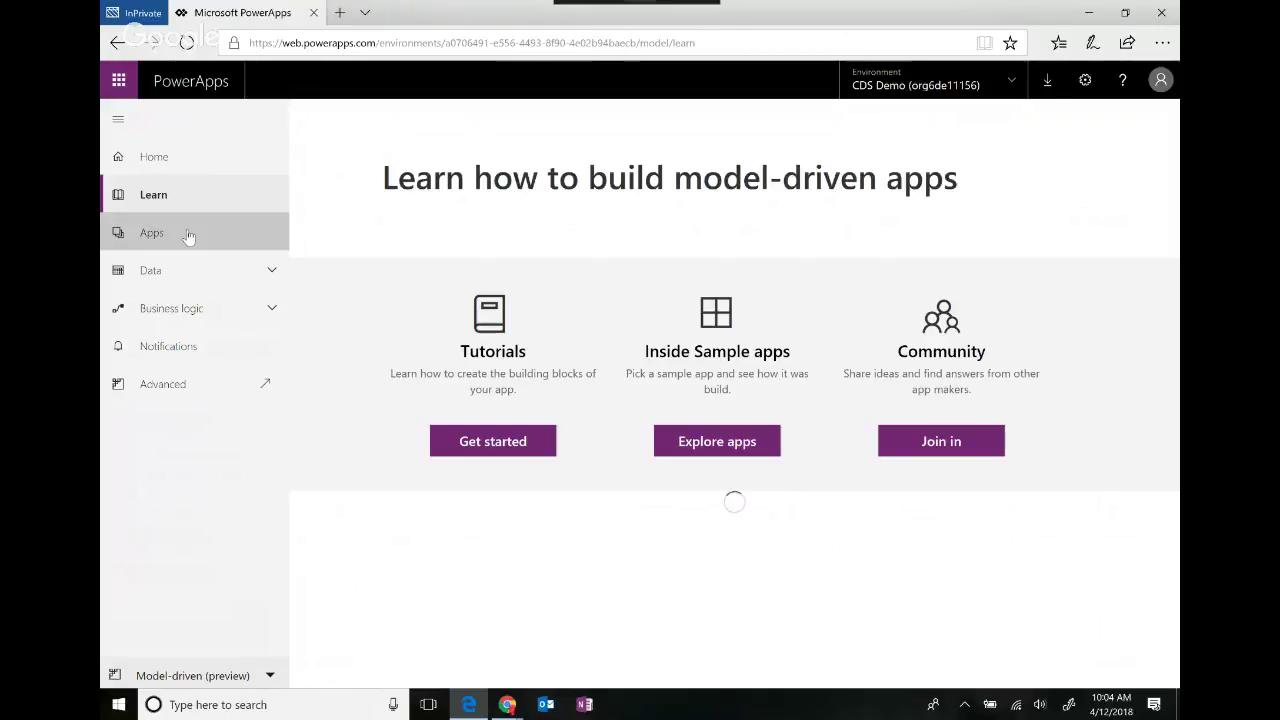
left_click(188, 234)
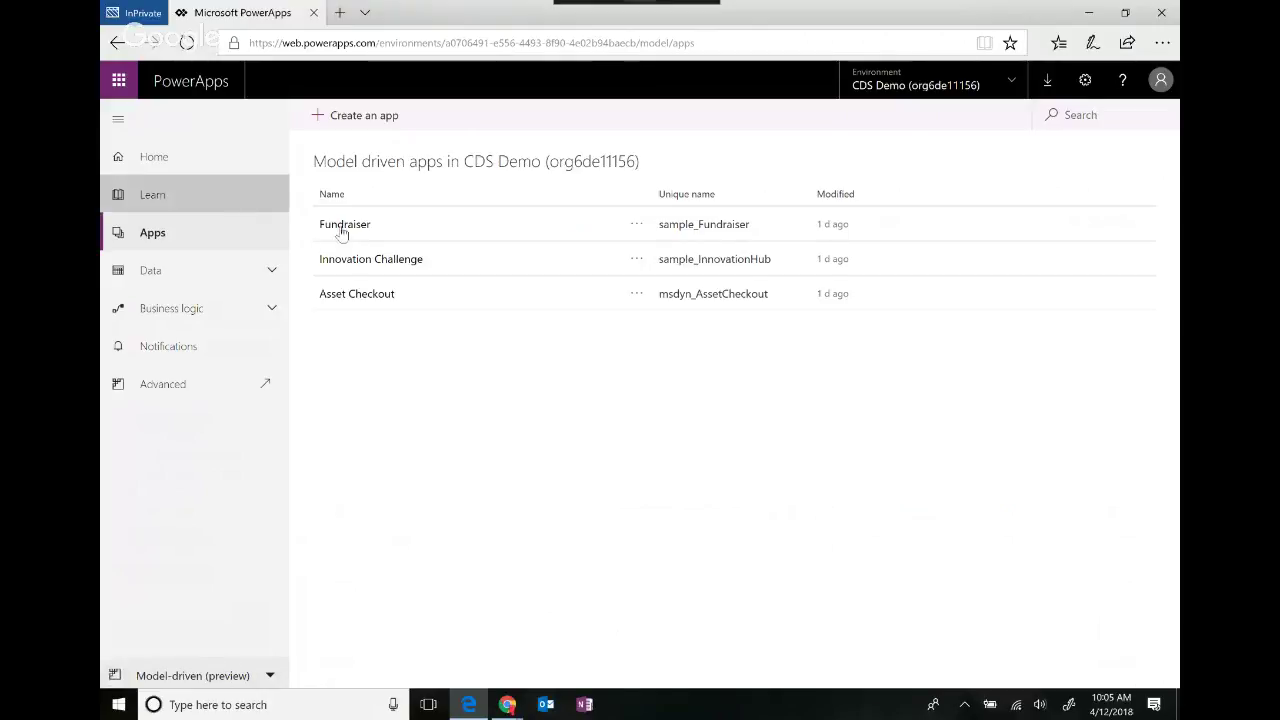
left_click(638, 226)
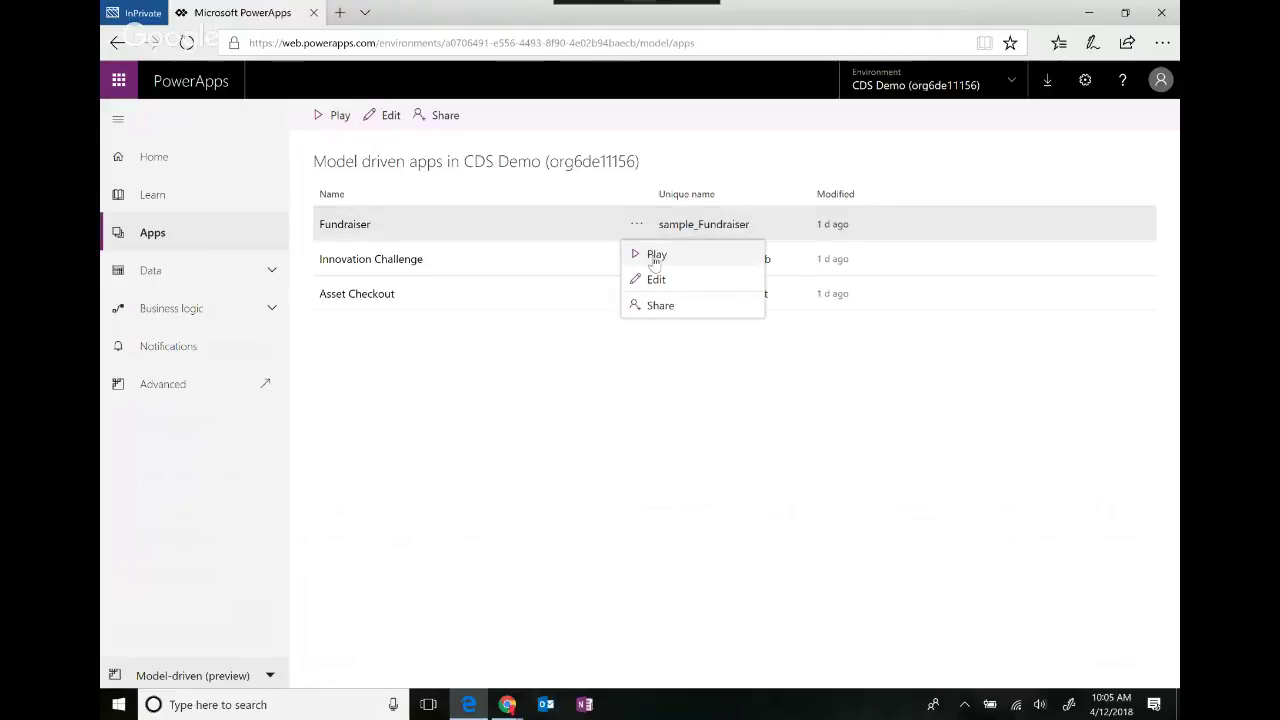
left_click(656, 256)
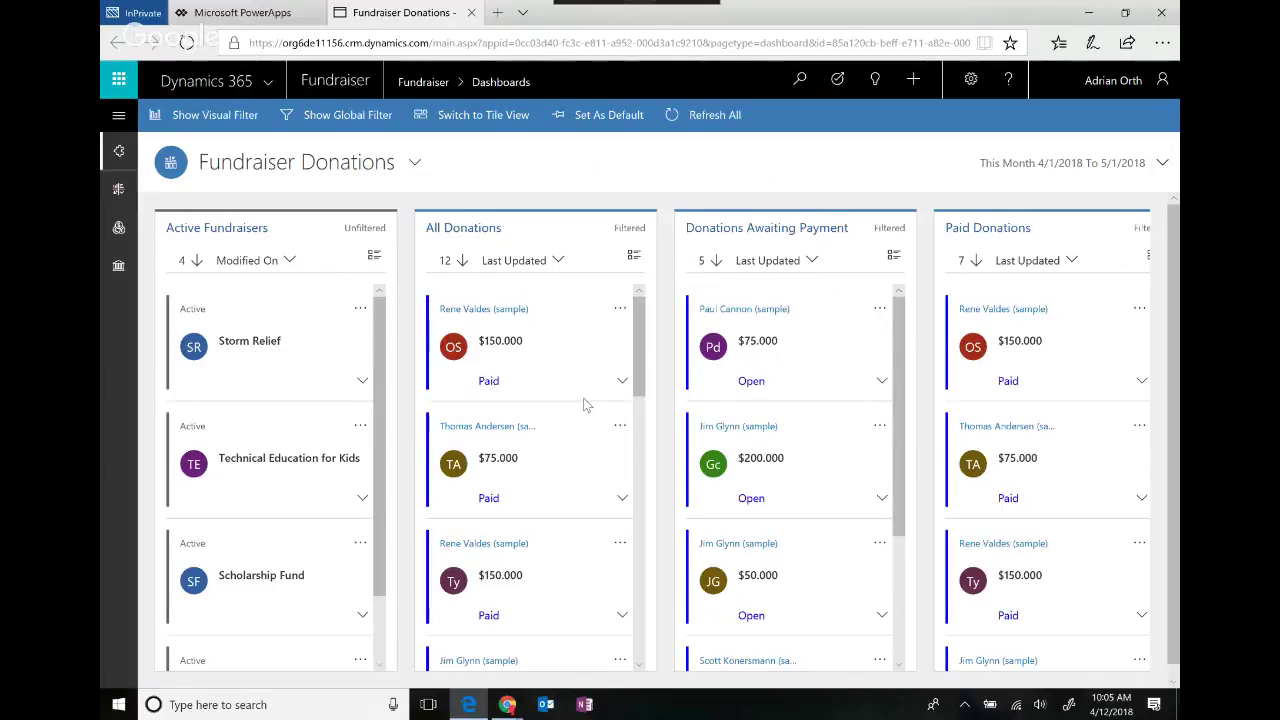
- Examine the Fundraiser app's site map and open the Storm Relief record from the Active Fundraisers list
left_click(120, 115)
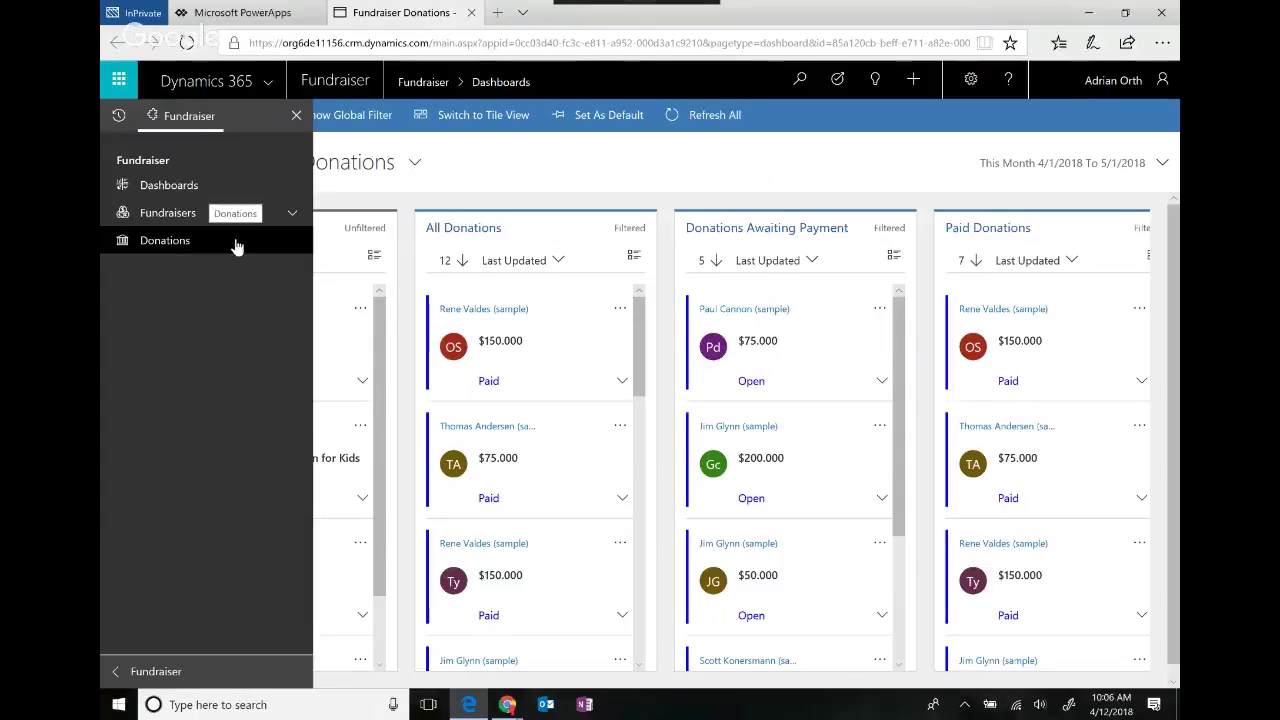
left_click(547, 178)
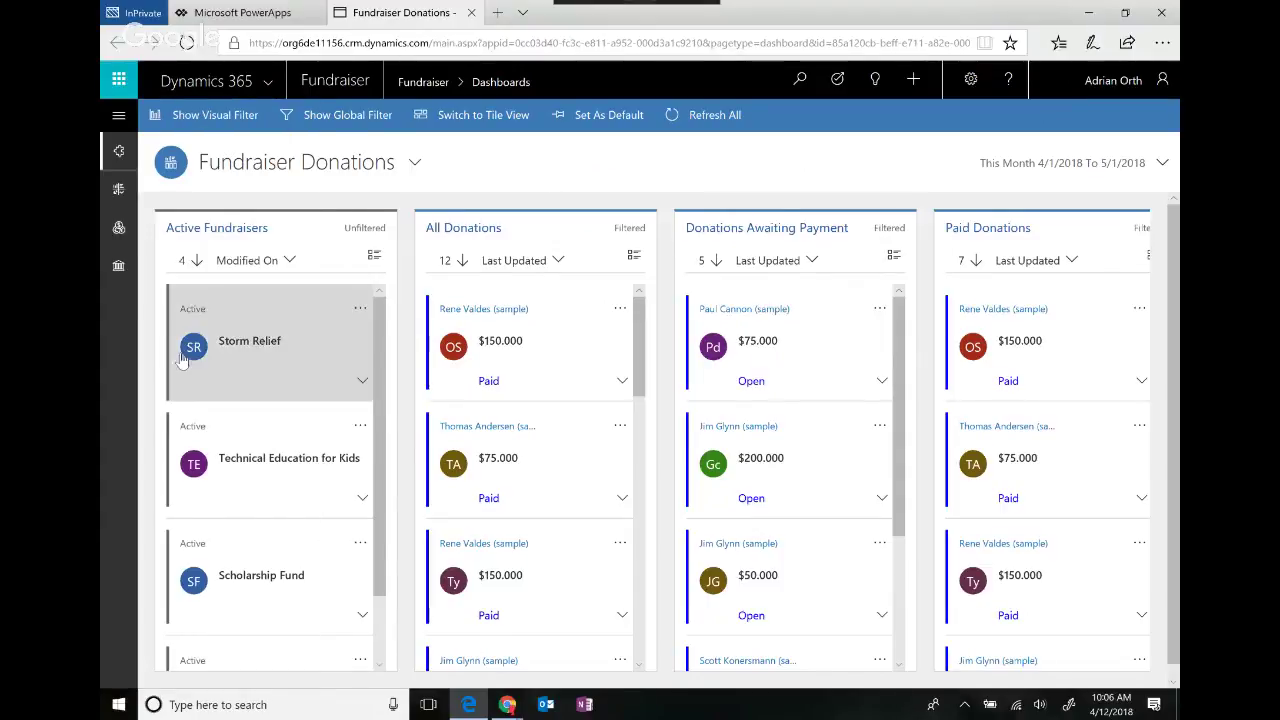
left_click(241, 346)
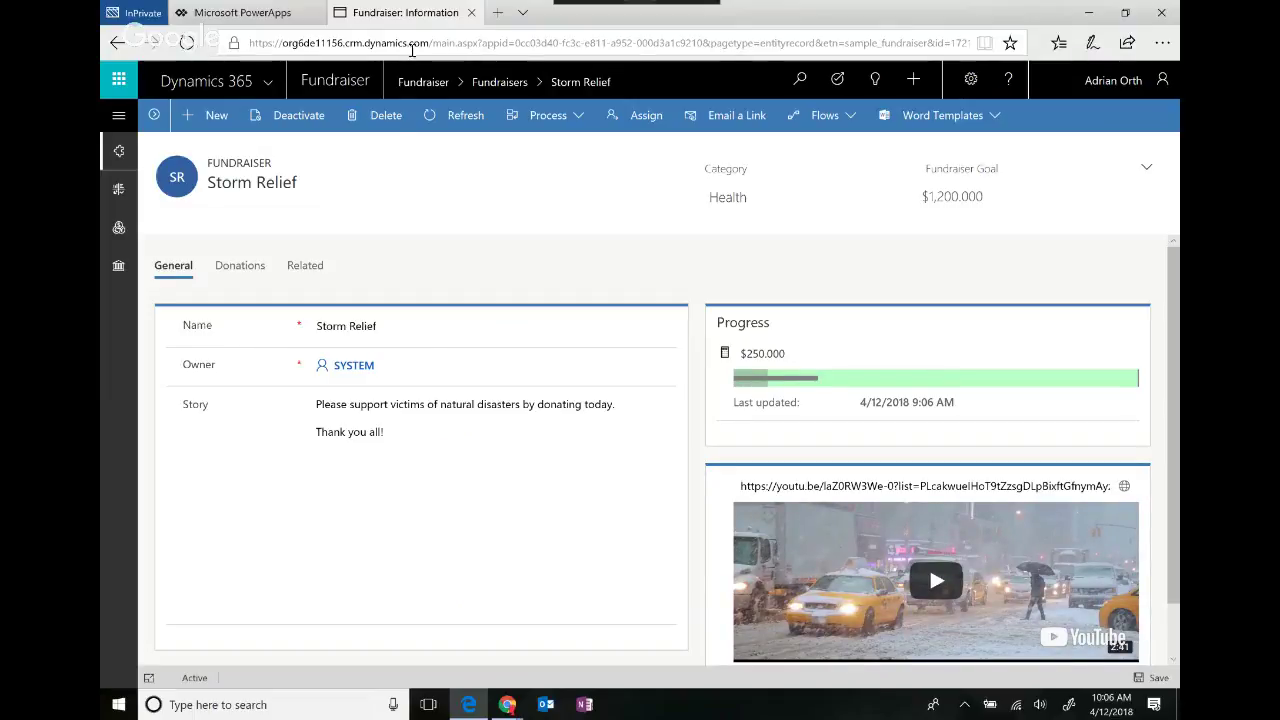
- Check the Storm Relief form's responsive layout by detaching and narrowing its browser window, then maximize the window
left_click_drag(417, 20, 500, 65)
left_click_drag(730, 78, 620, 45)
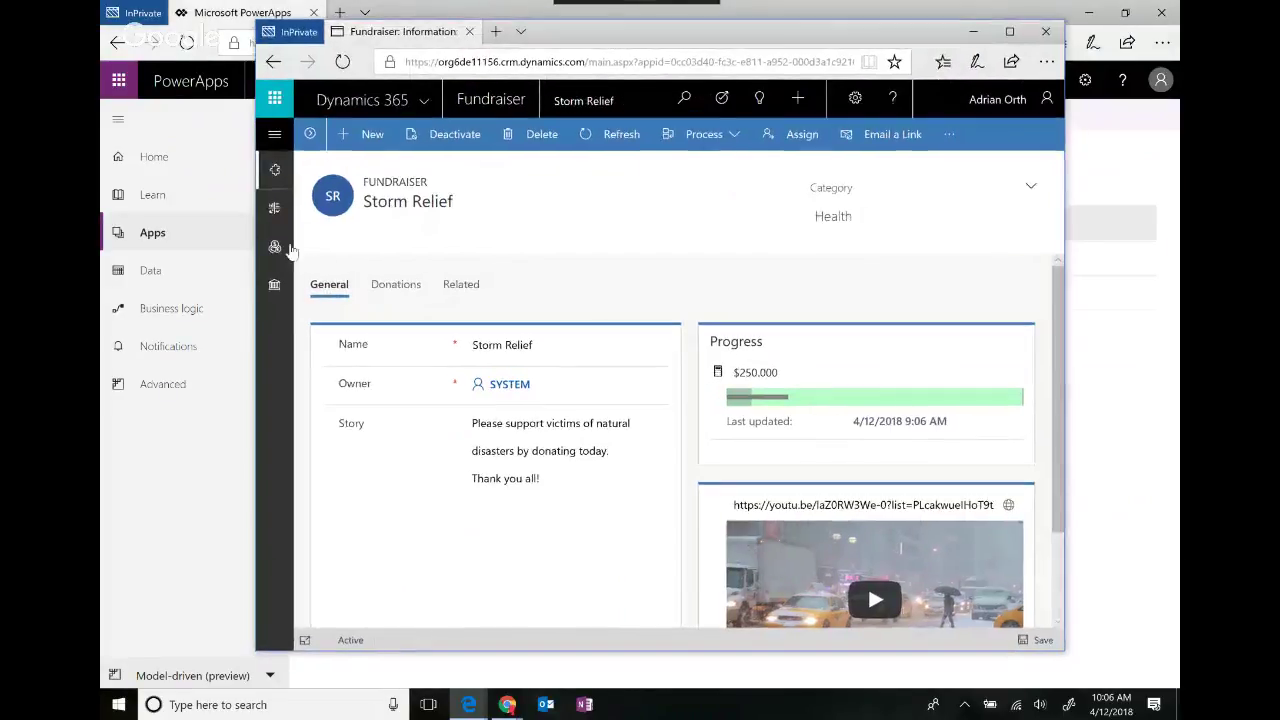
left_click_drag(250, 307, 591, 312)
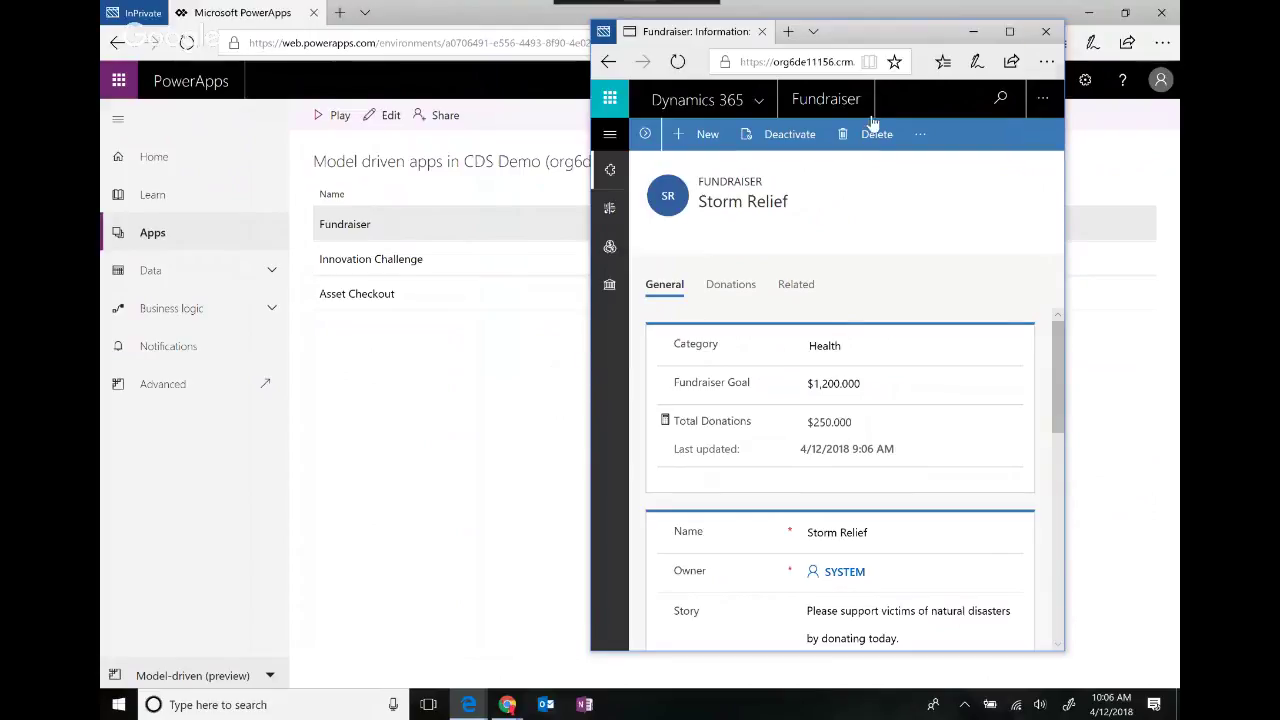
left_click(1010, 31)
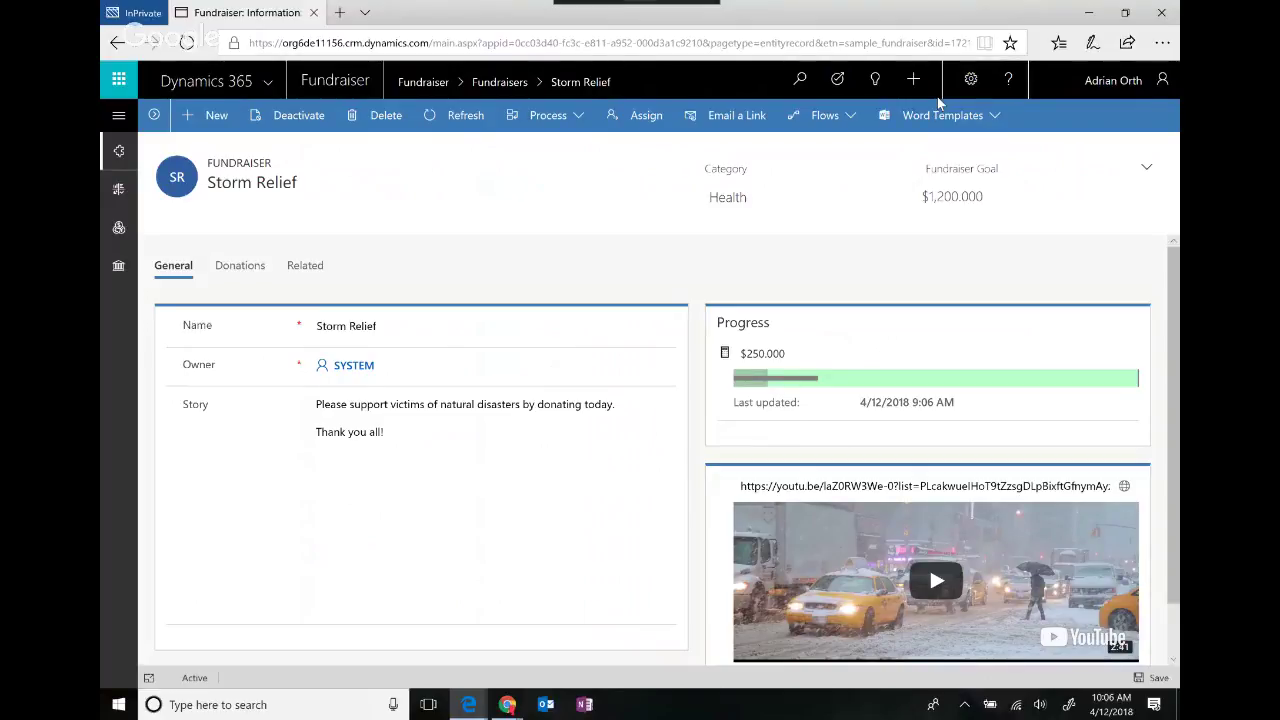
- Examine the fundraisers list with its system views and the Scholarship Fund record, then close the Fundraiser app
left_click(119, 231)
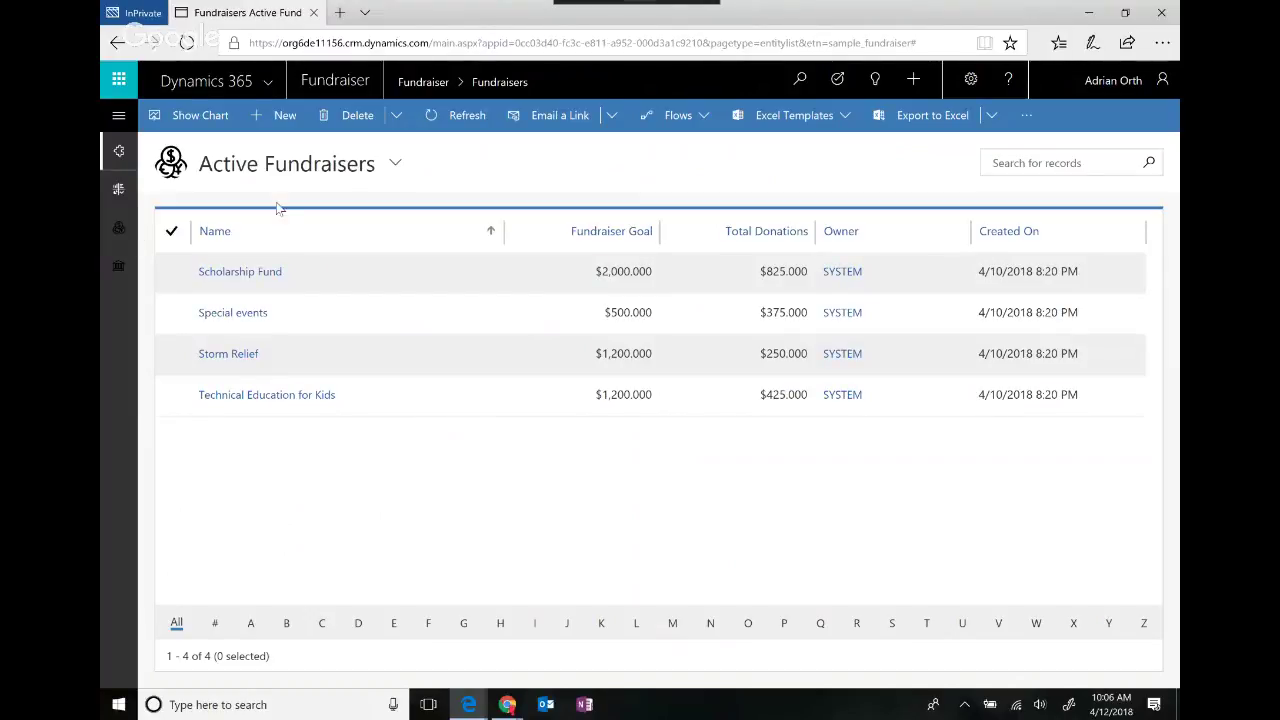
left_click(394, 164)
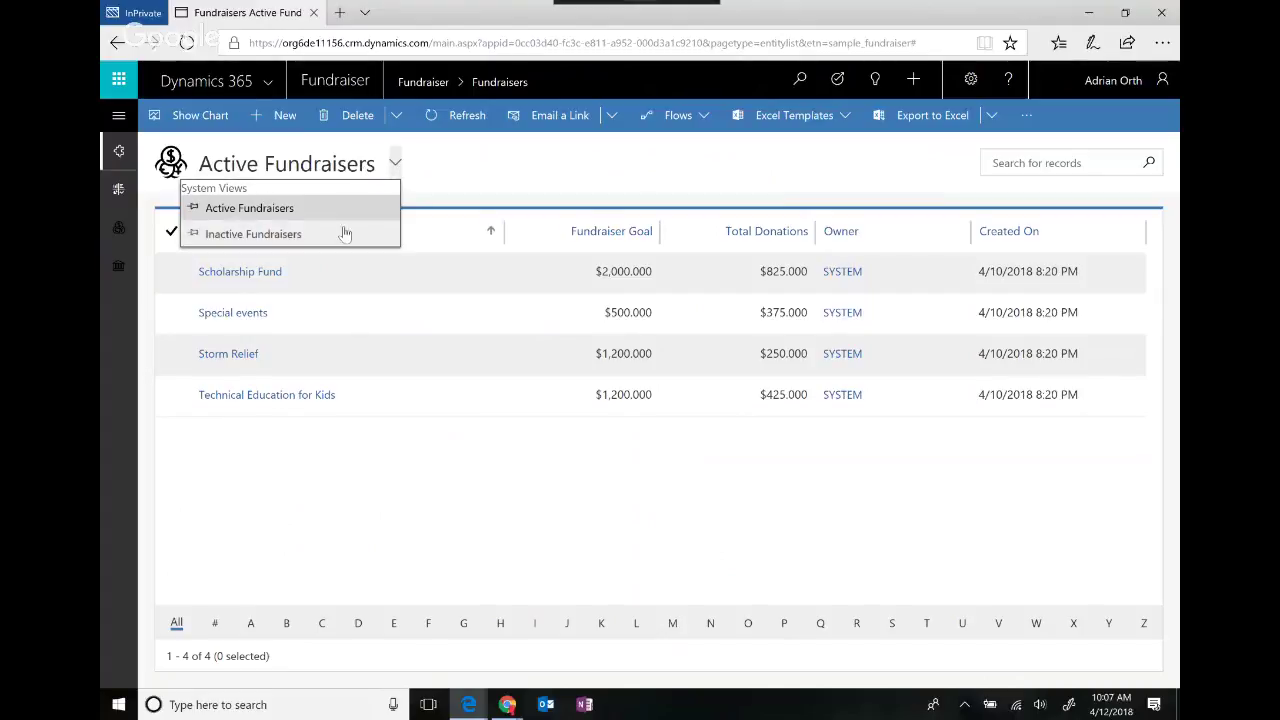
left_click(531, 167)
left_click(241, 272)
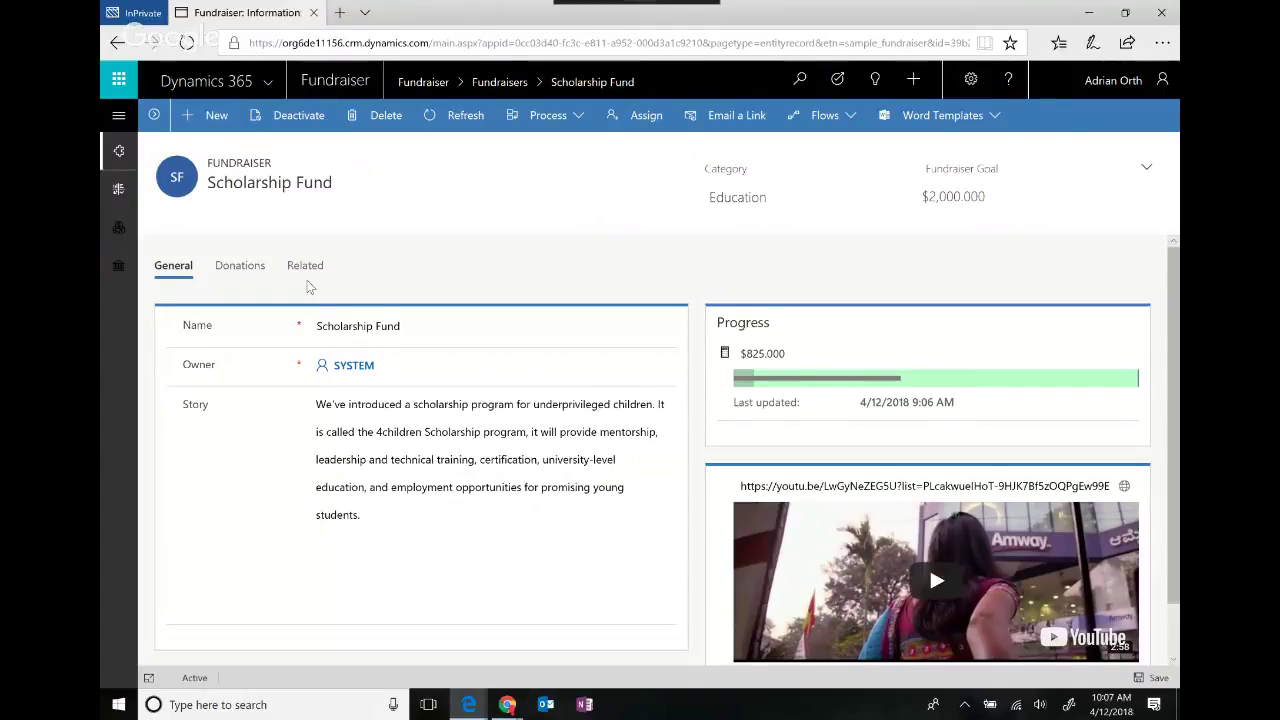
left_click(314, 13)
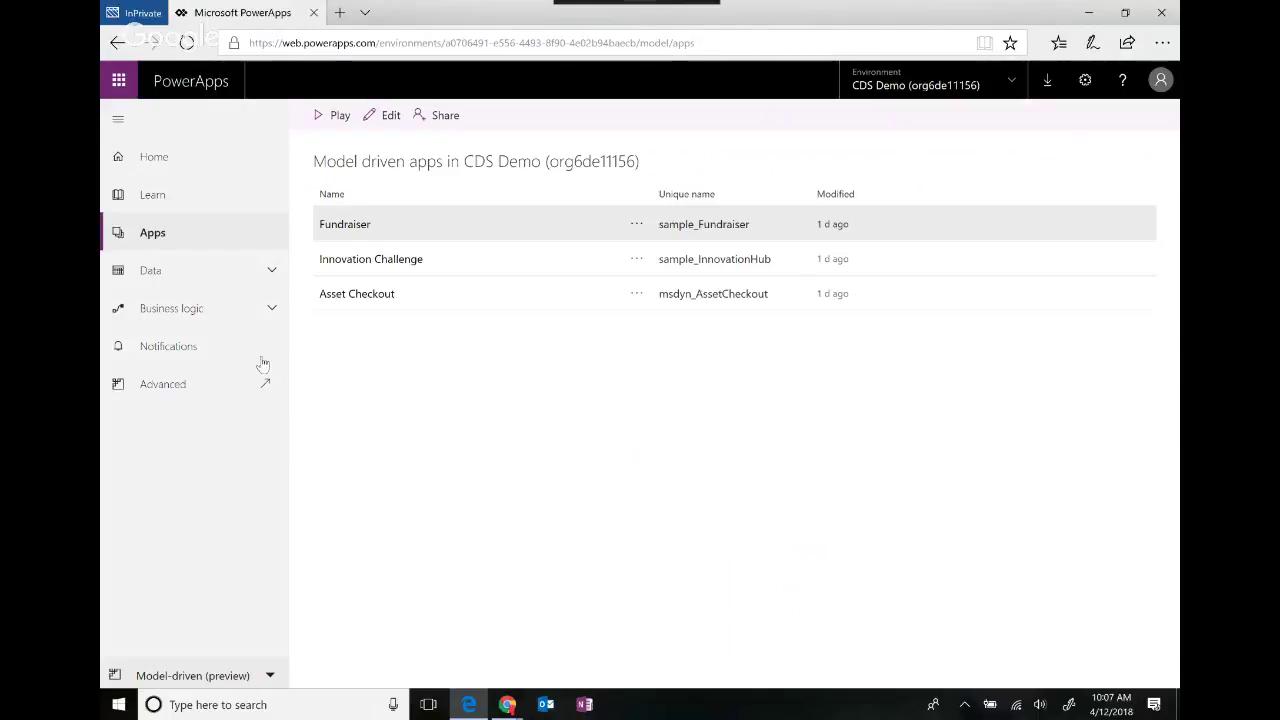
- Create a new entity with the display name Event from the entities list and continue to its fields
left_click(180, 277)
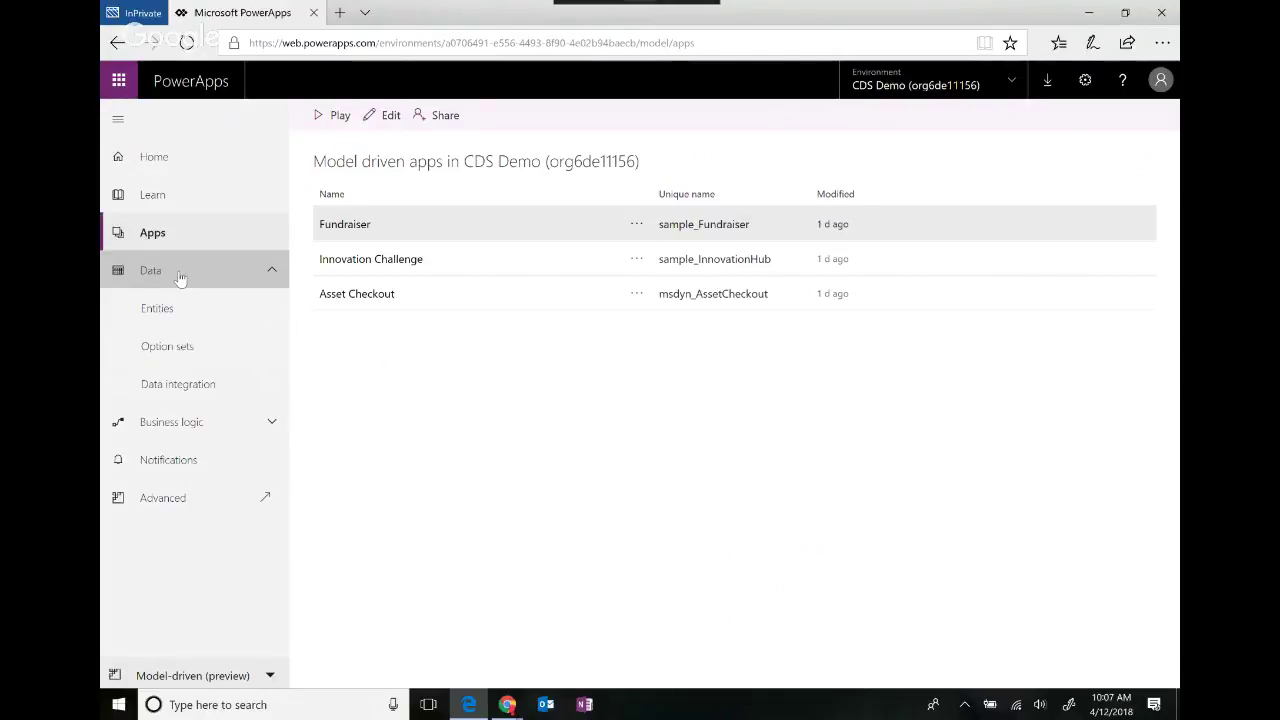
left_click(195, 311)
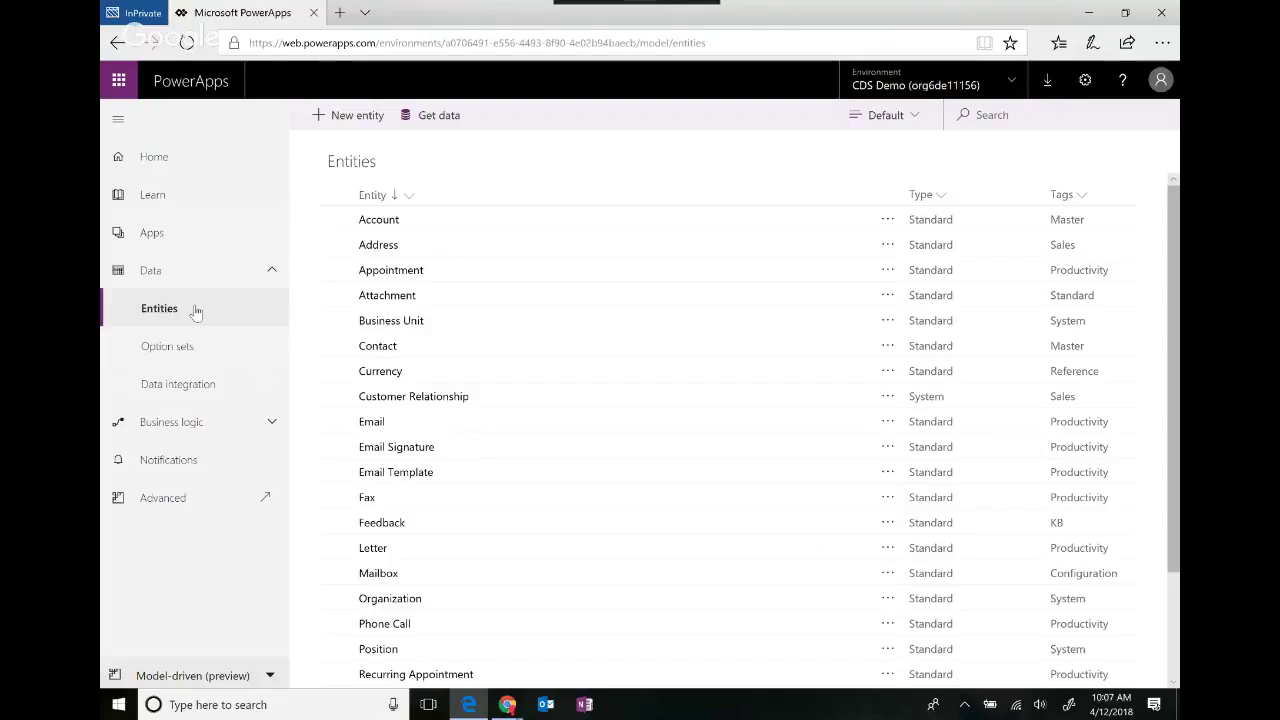
left_click(358, 117)
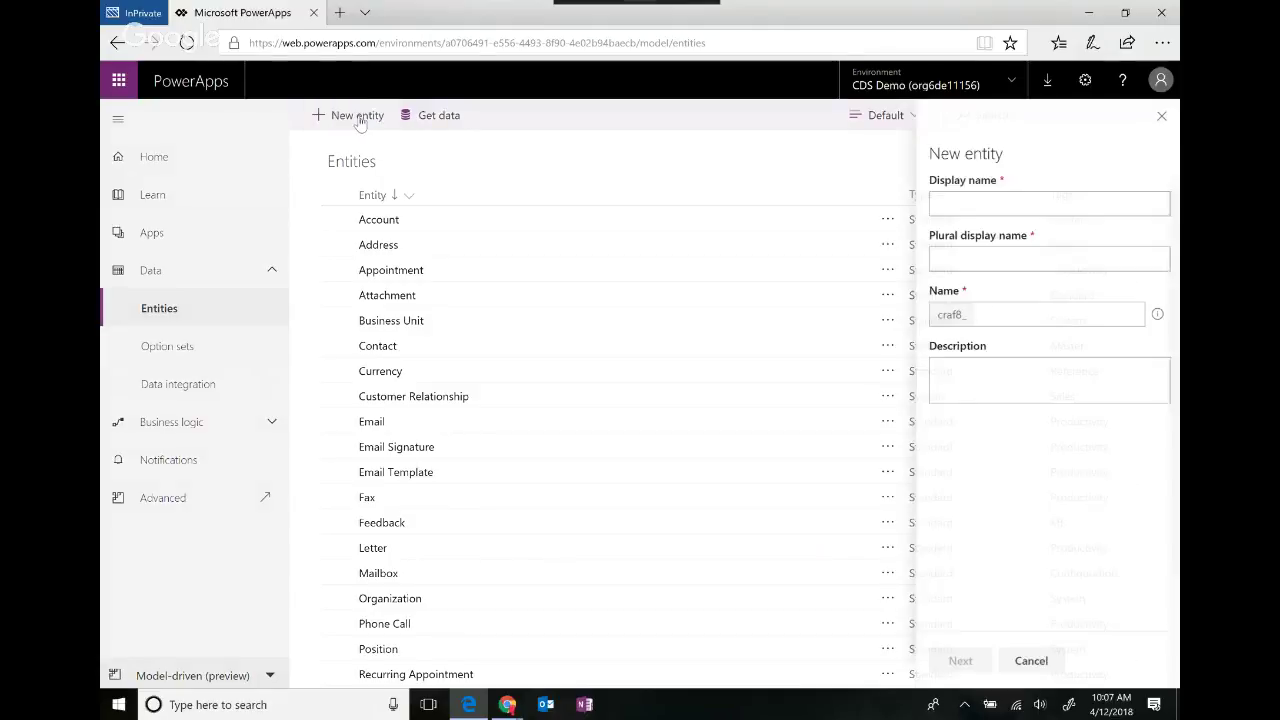
left_click(995, 205)
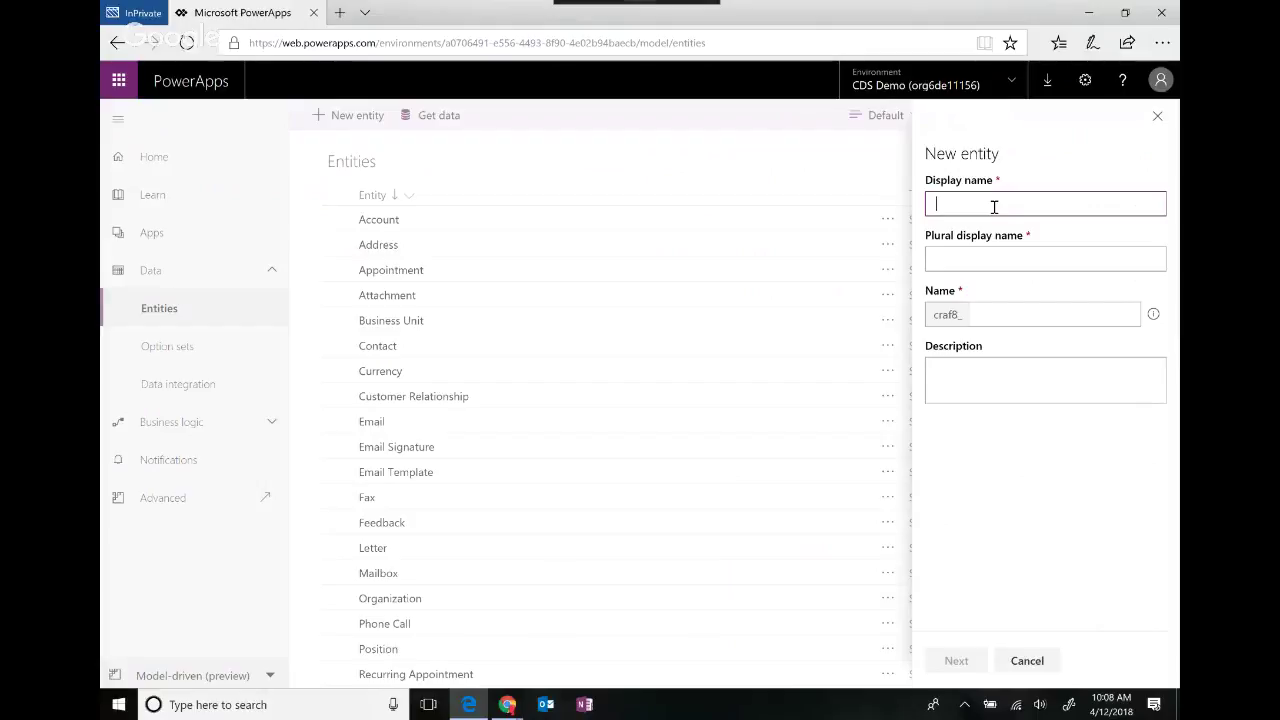
type("Even")
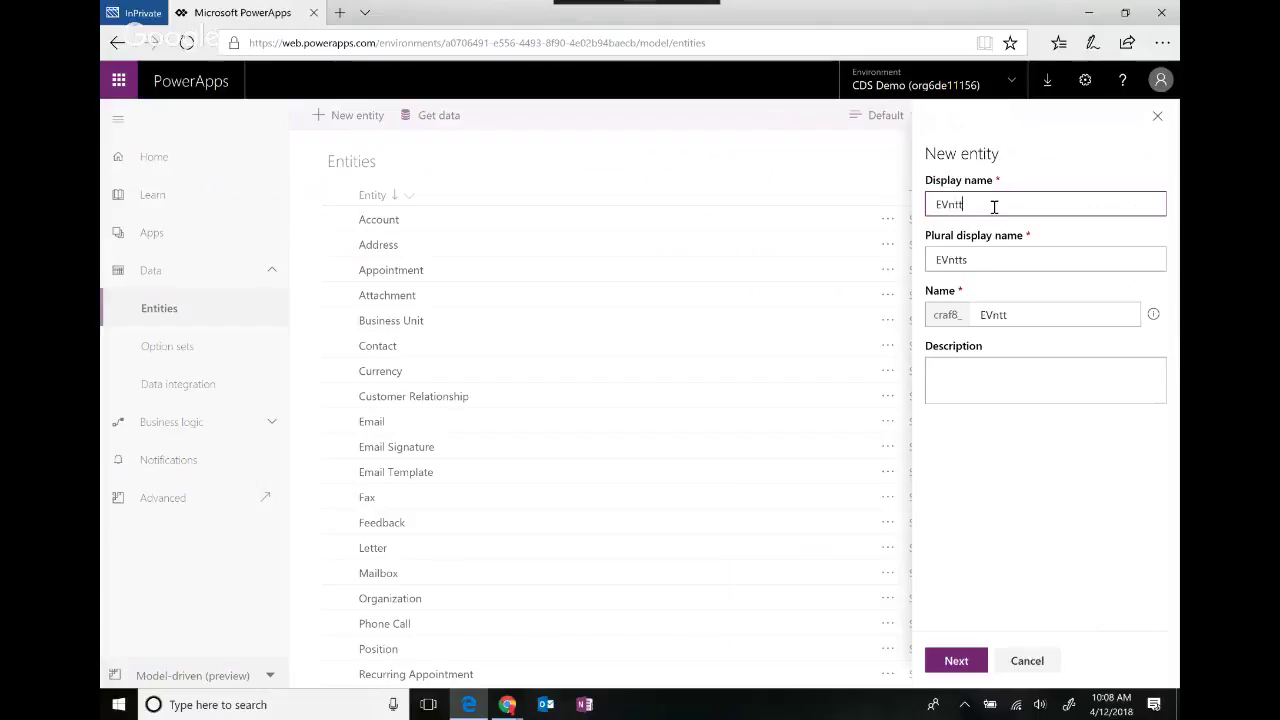
key("BackSpace")
key("BackSpace")
type("enat")
key("BackSpace")
key("BackSpace")
key("BackSpace")
type("nt")
left_click(956, 661)
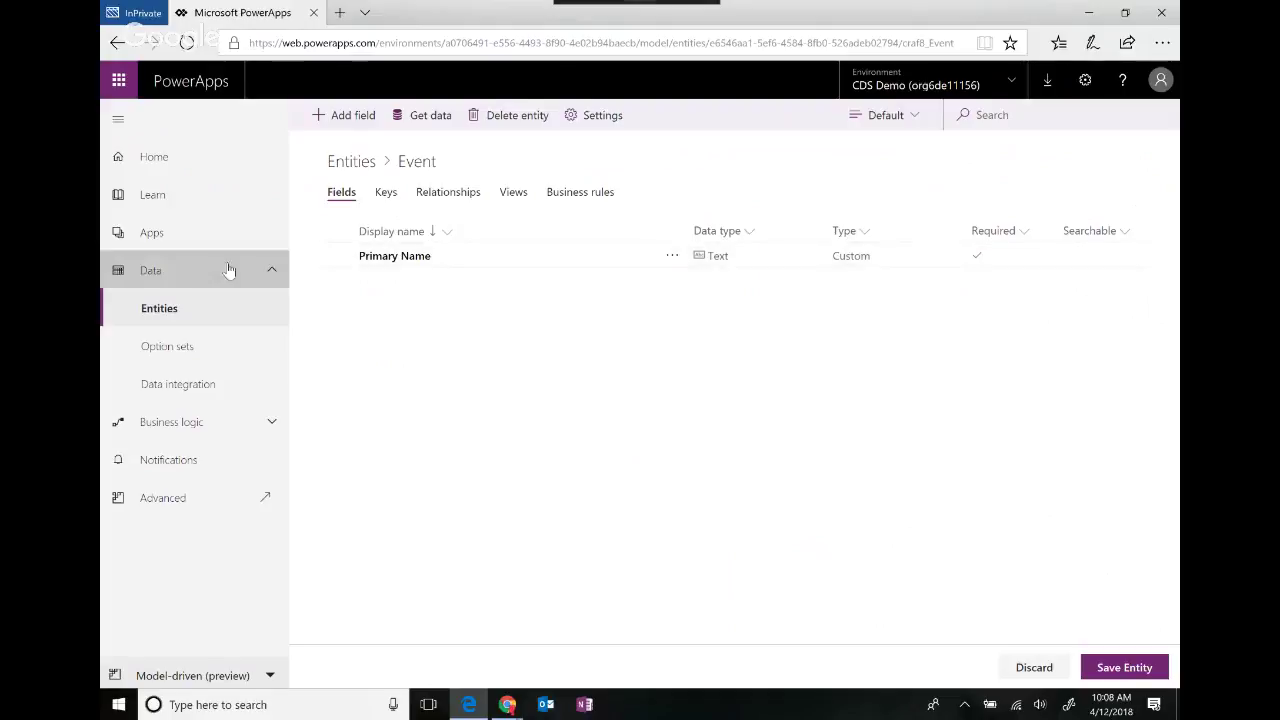
- Change the display name of the Event entity's Primary Name field to Event Name
left_click(430, 257)
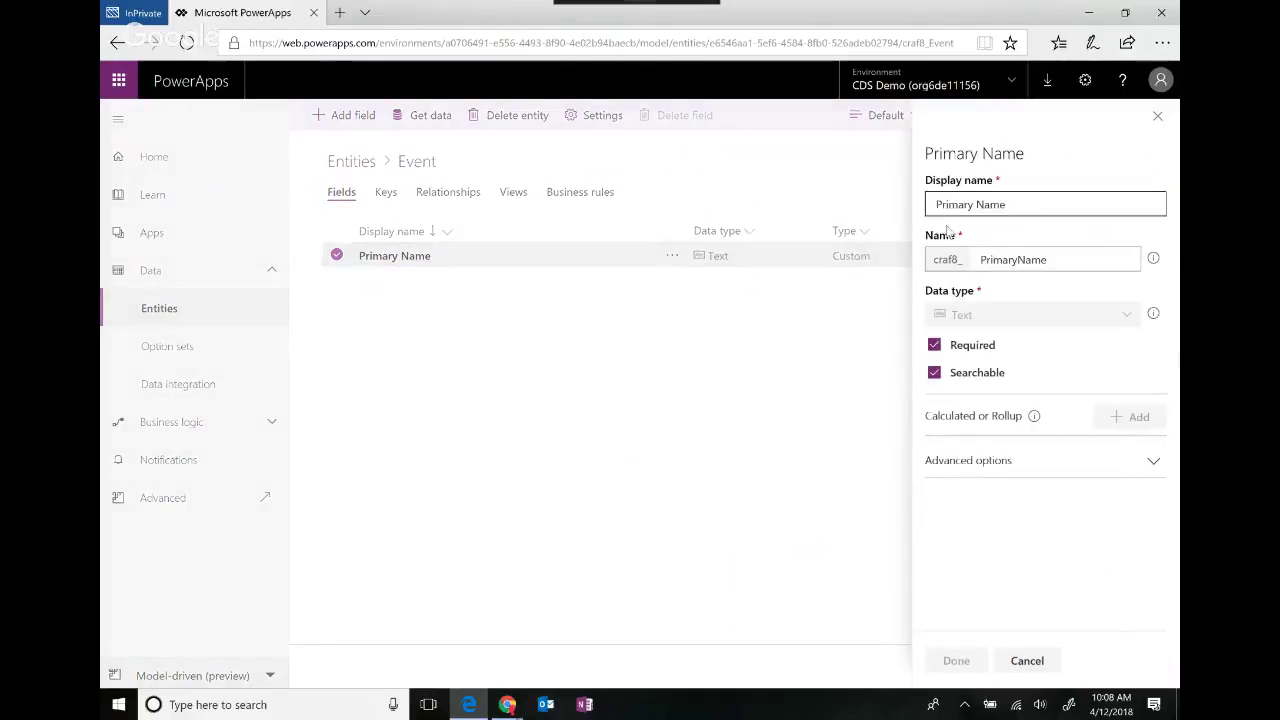
left_click(980, 204)
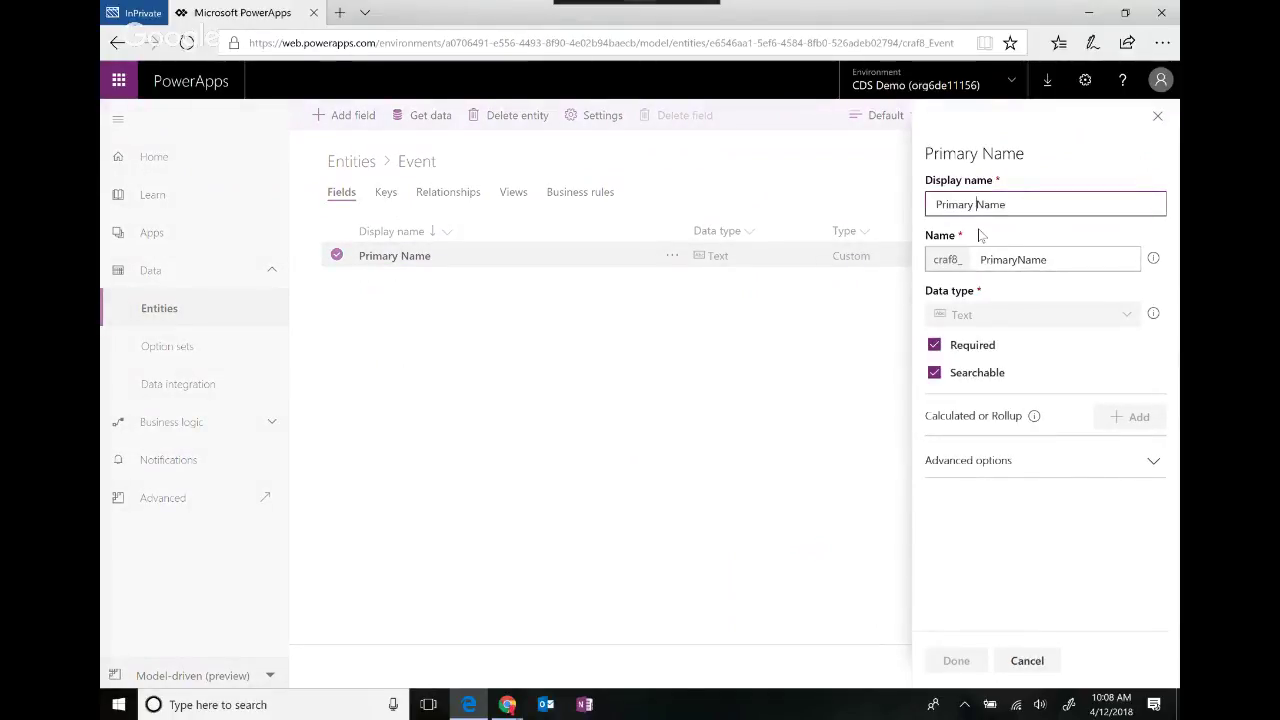
key("shift+Home")
type("EVe")
key("BackSpace")
key("BackSpace")
type("vent")
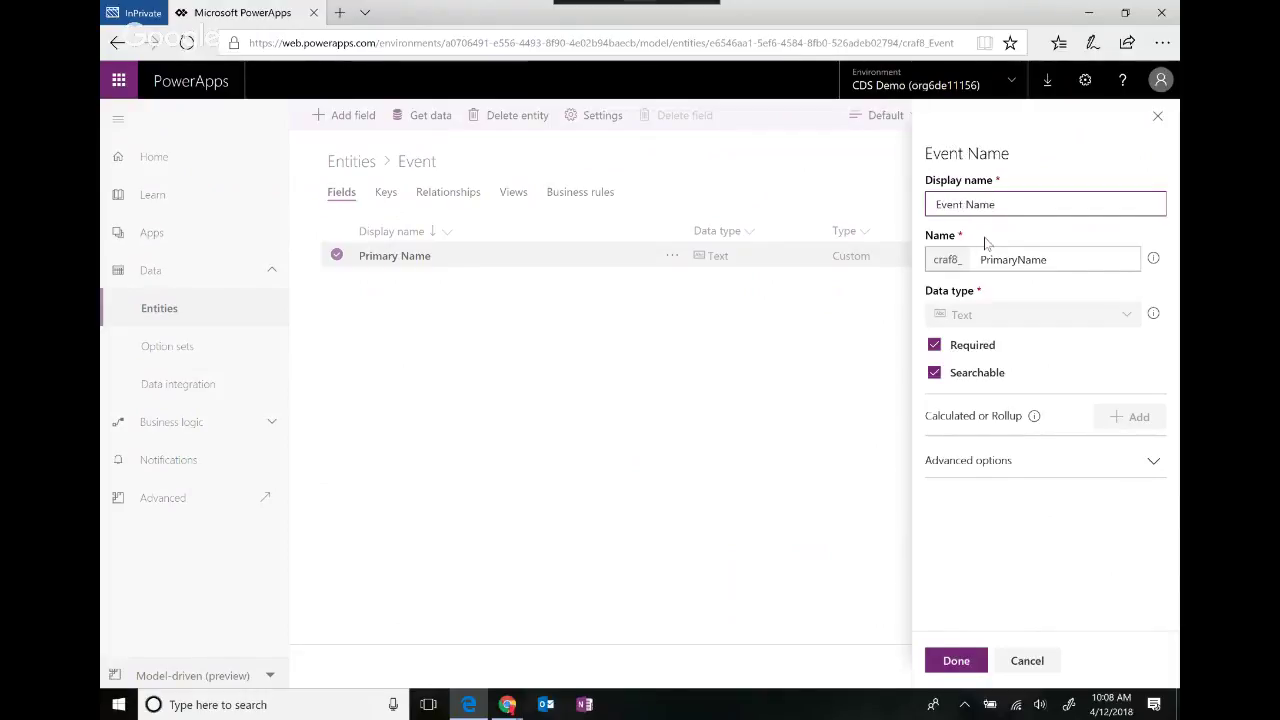
- Set the primary field's internal name to EventName after the prefix and apply the field changes
left_click(1017, 260)
key("shift+Home")
type("EVe")
key("BackSpace")
key("BackSpace")
type("vent")
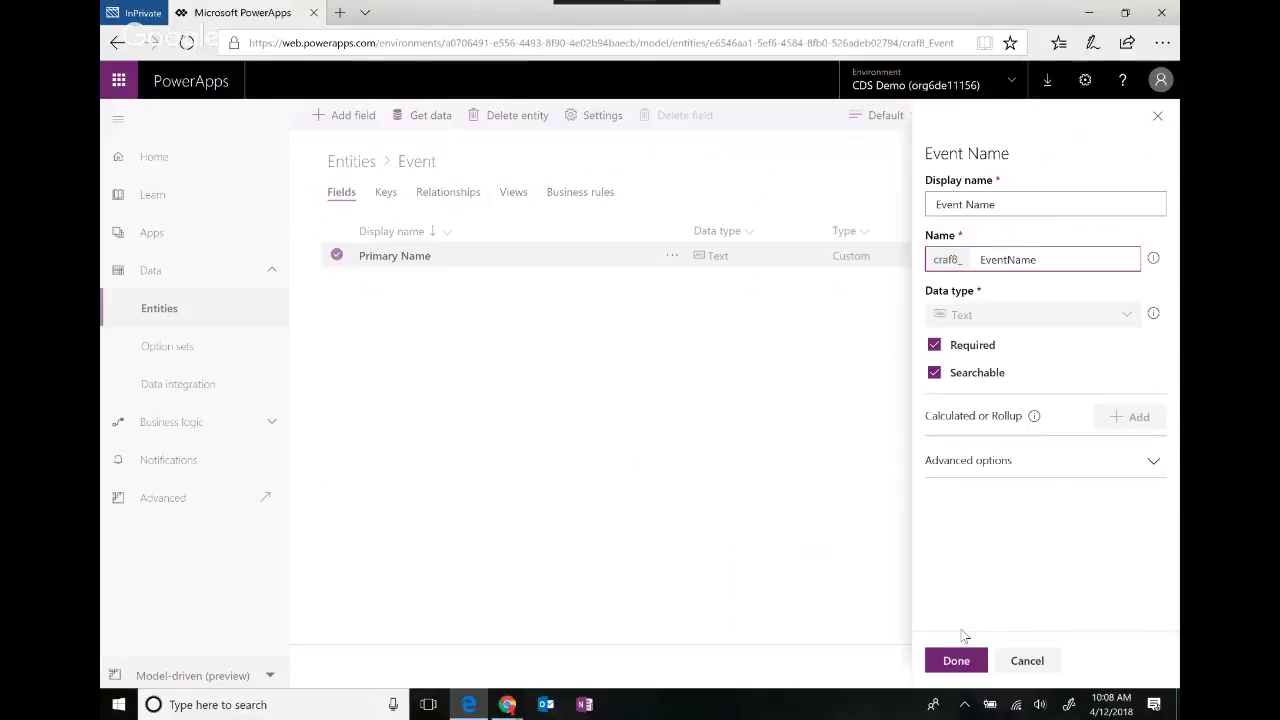
left_click(955, 661)
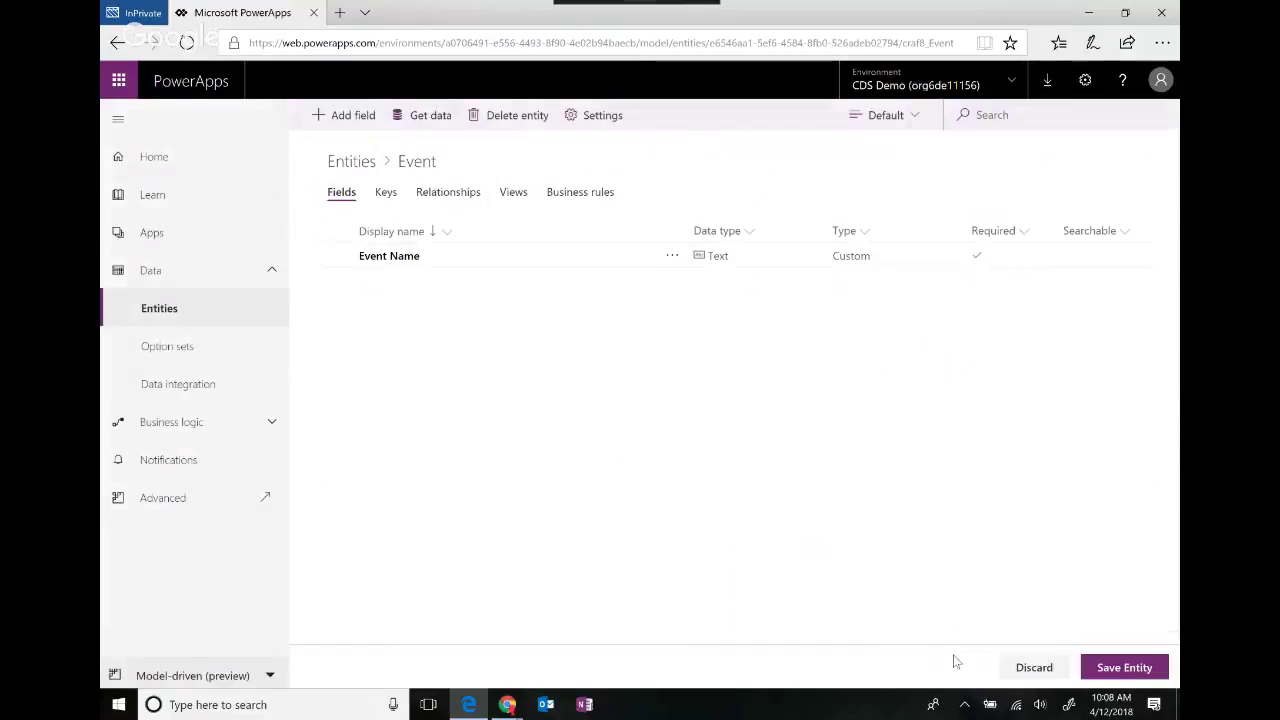
- Add a field named Event Start with the Date and Time data type to the Event entity
left_click(335, 116)
left_click(994, 208)
type("E")
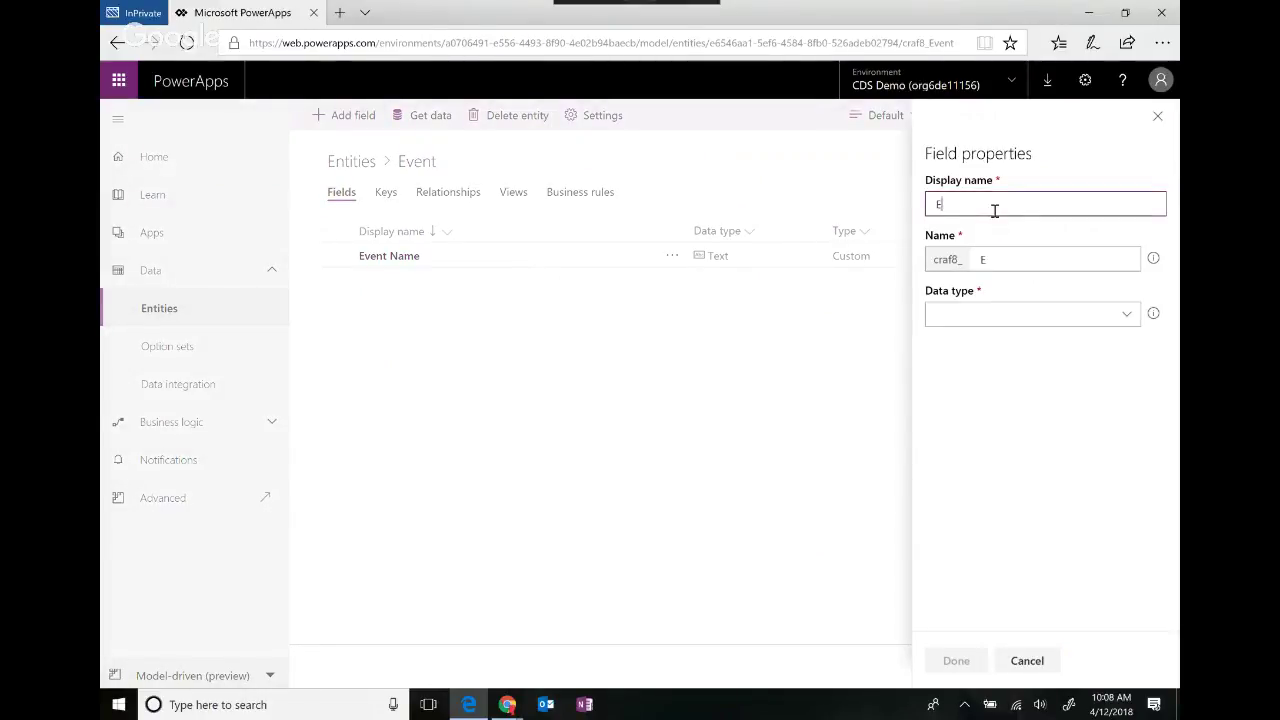
type("Vant")
key("BackSpace")
key("BackSpace")
key("BackSpace")
key("BackSpace")
key("BackSpace")
type("vent Start")
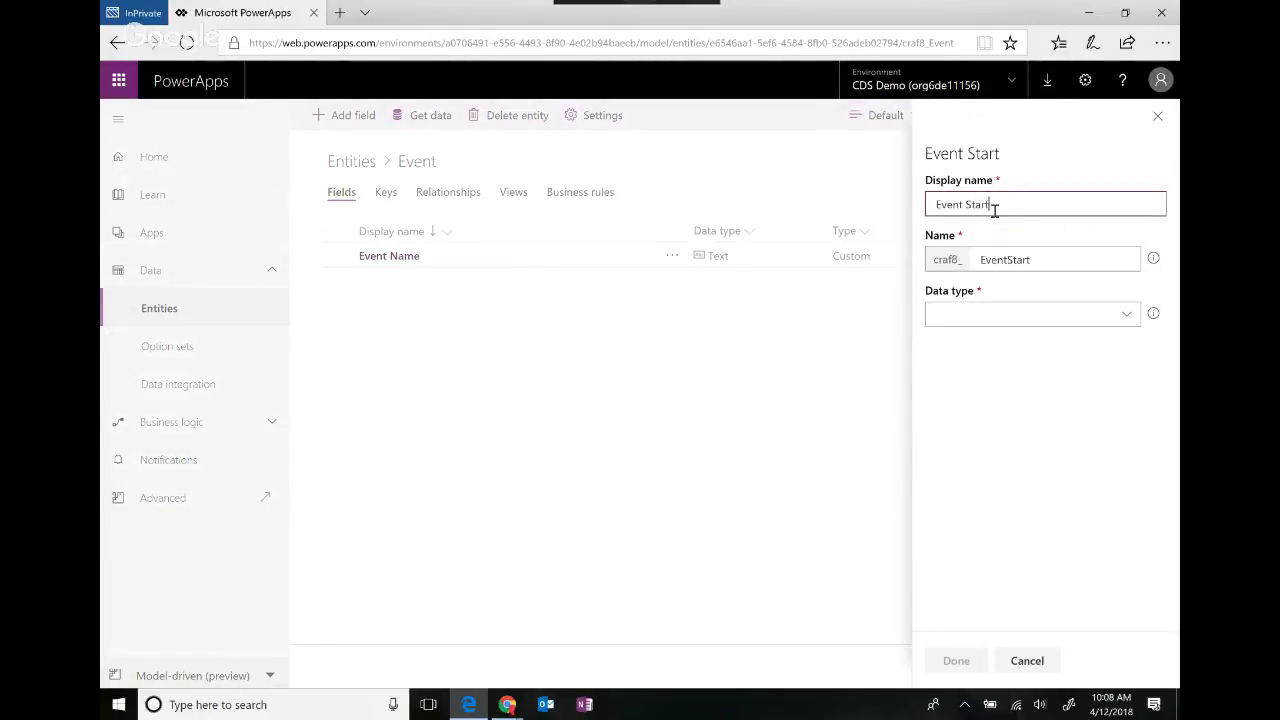
left_click(1124, 316)
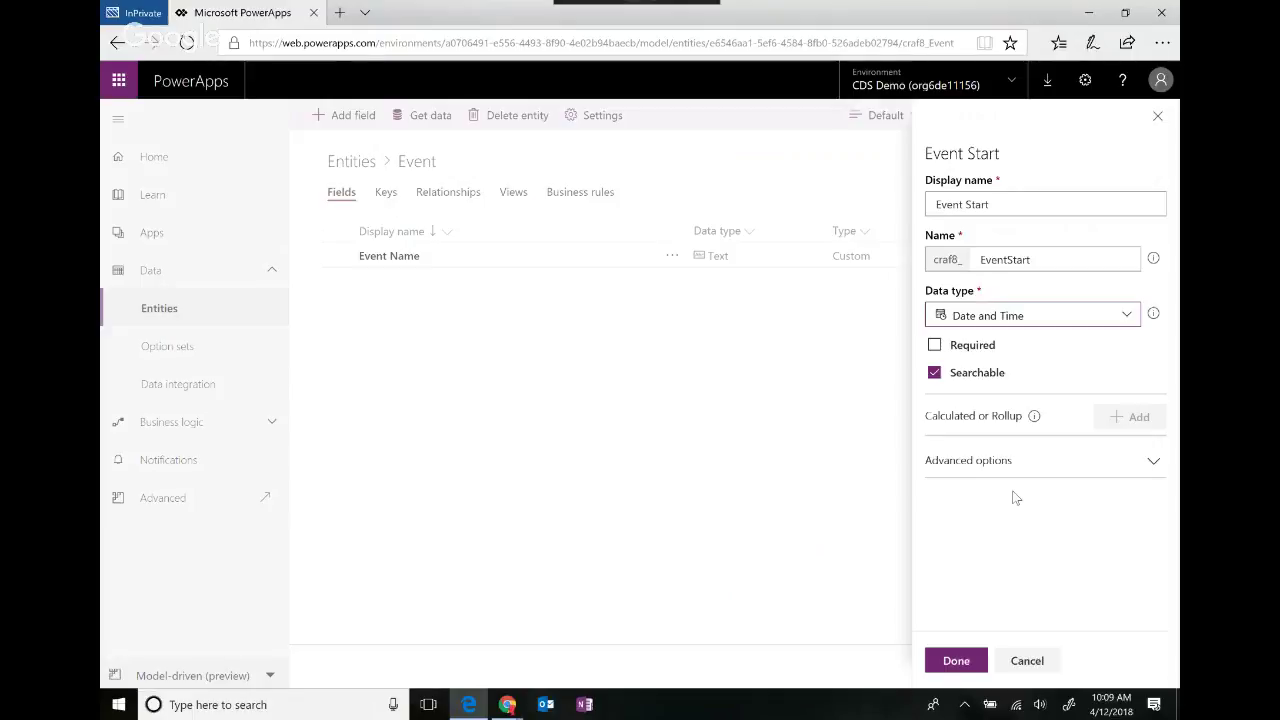
left_click(958, 662)
- Add a field named Event End with the Date and Time data type to the Event entity
left_click(325, 117)
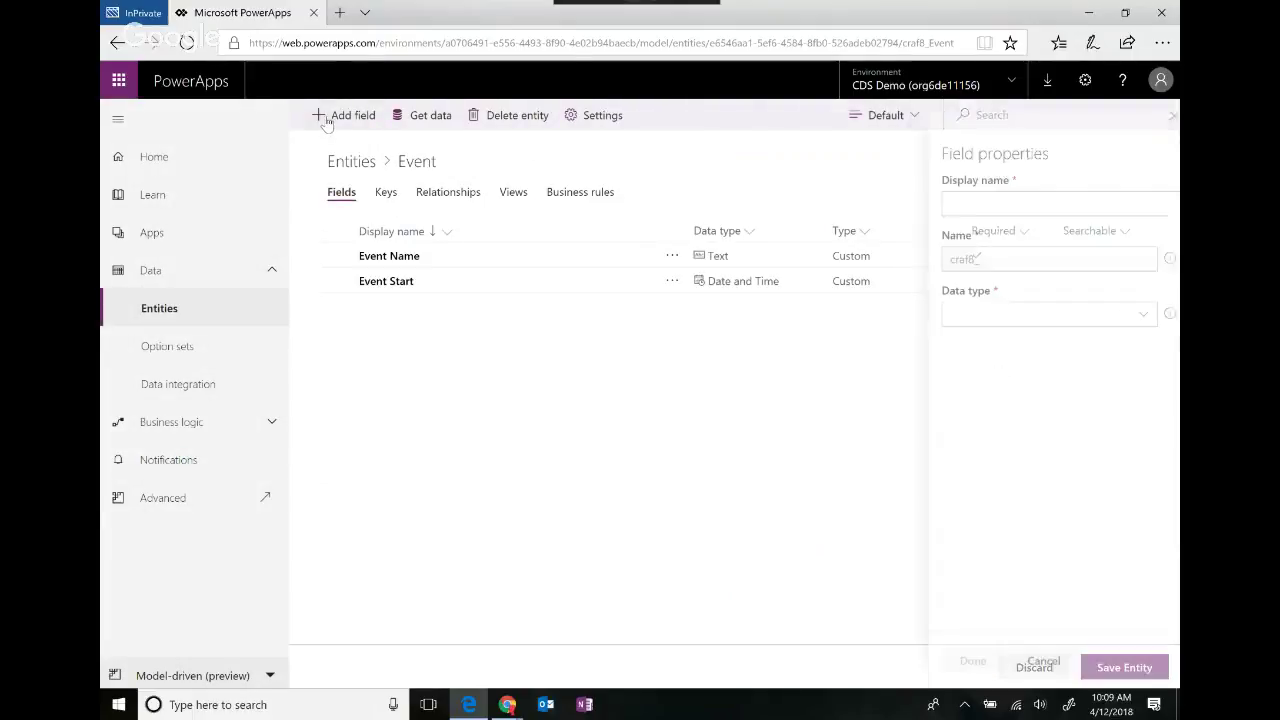
left_click(1022, 205)
type("Event End")
key("Tab")
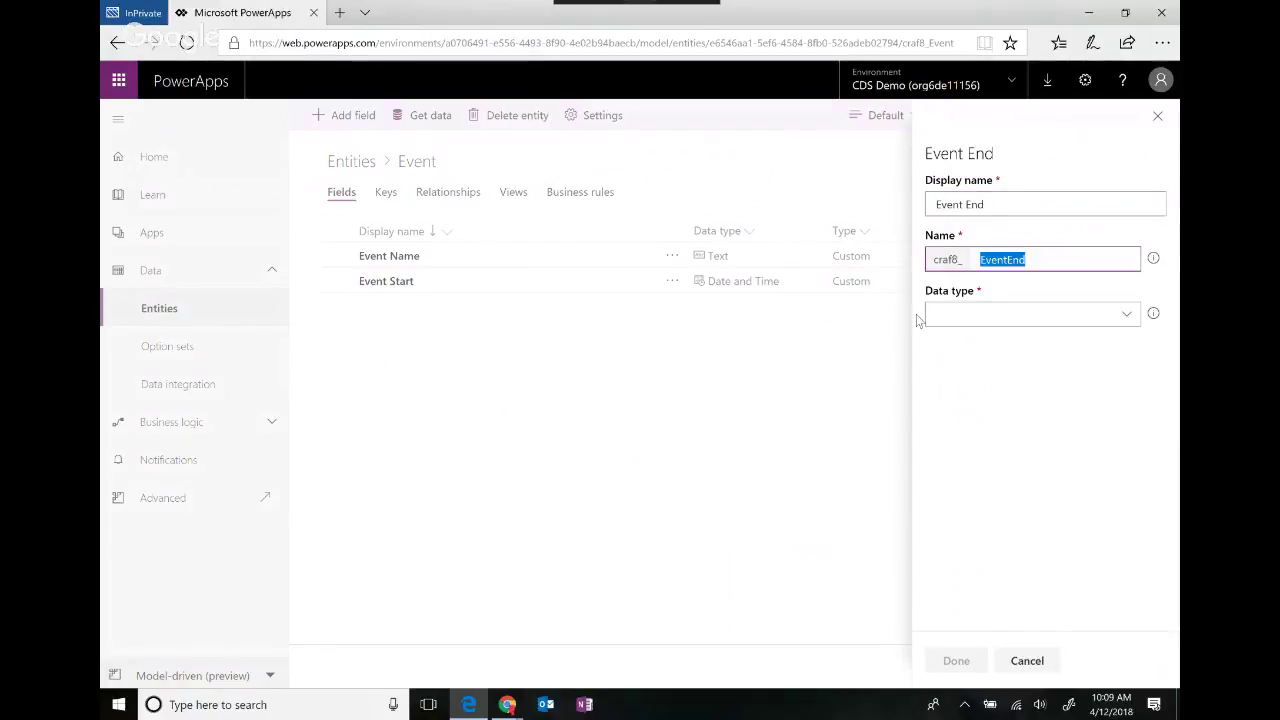
left_click(1030, 314)
left_click(1058, 669)
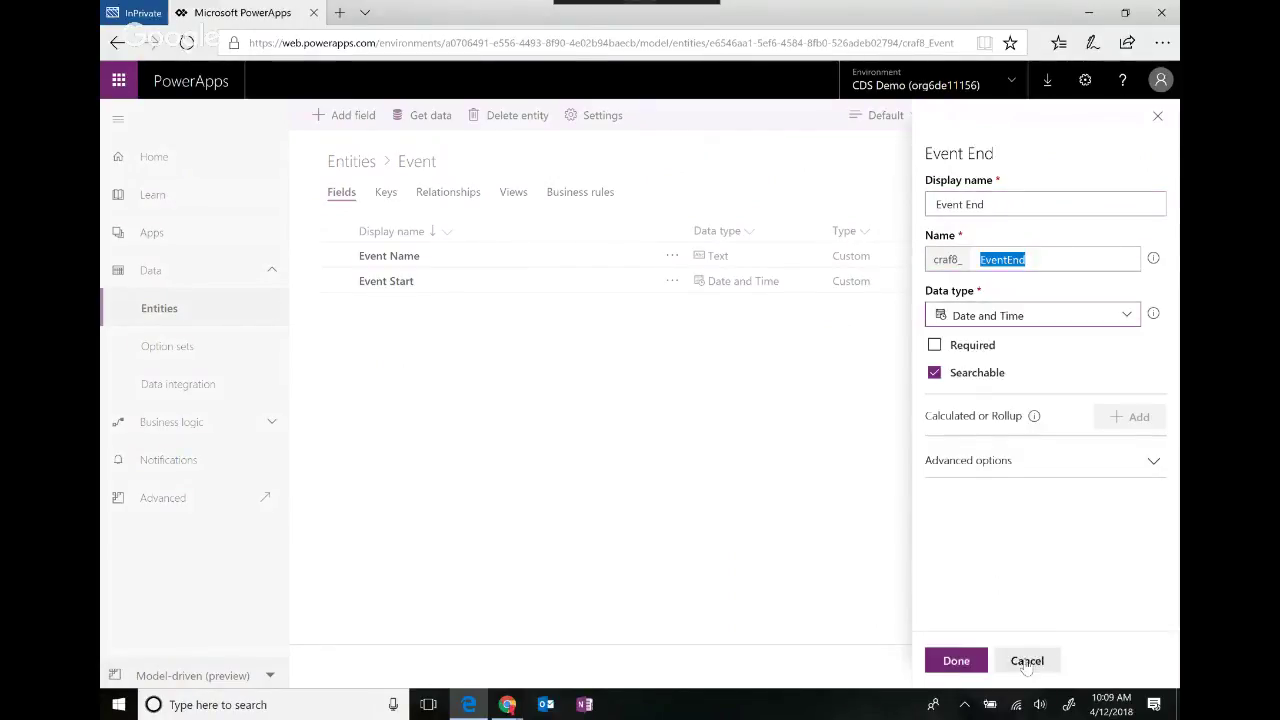
left_click(956, 660)
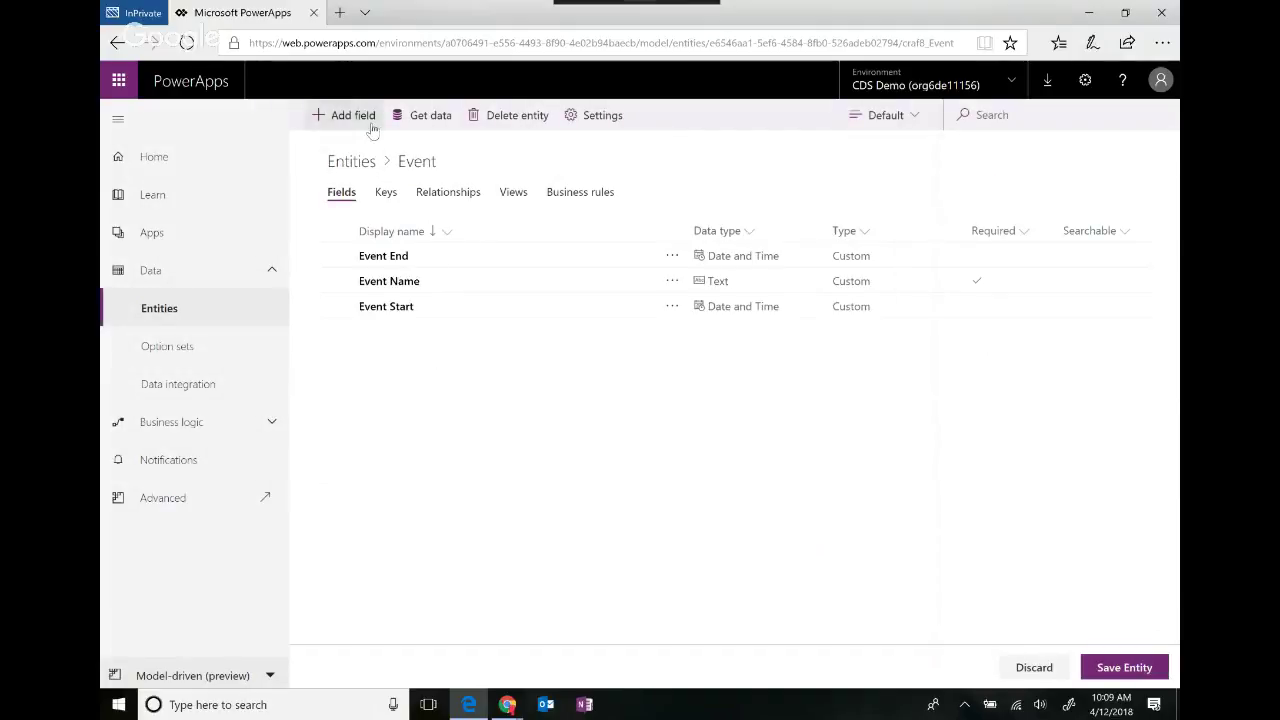
- Add a Description field with the Text Area data type to the Event entity
left_click(368, 120)
left_click(1000, 204)
type("Descri")
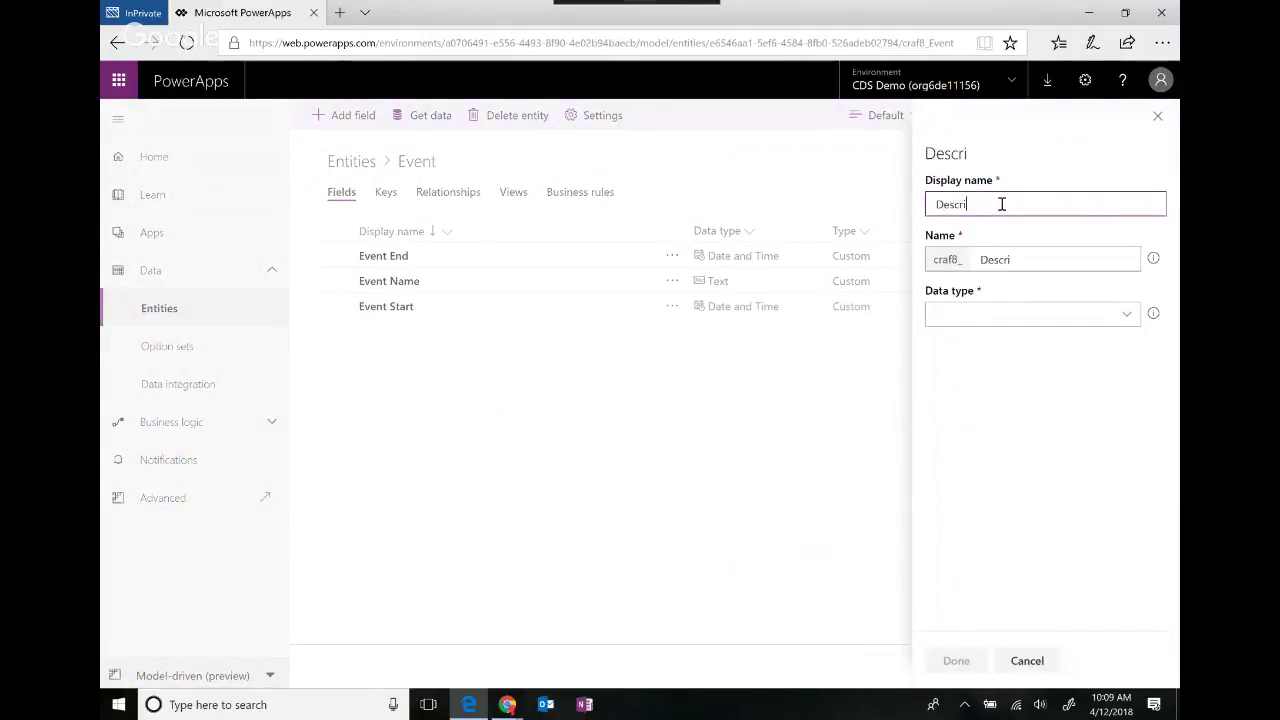
type("ption")
left_click(1008, 314)
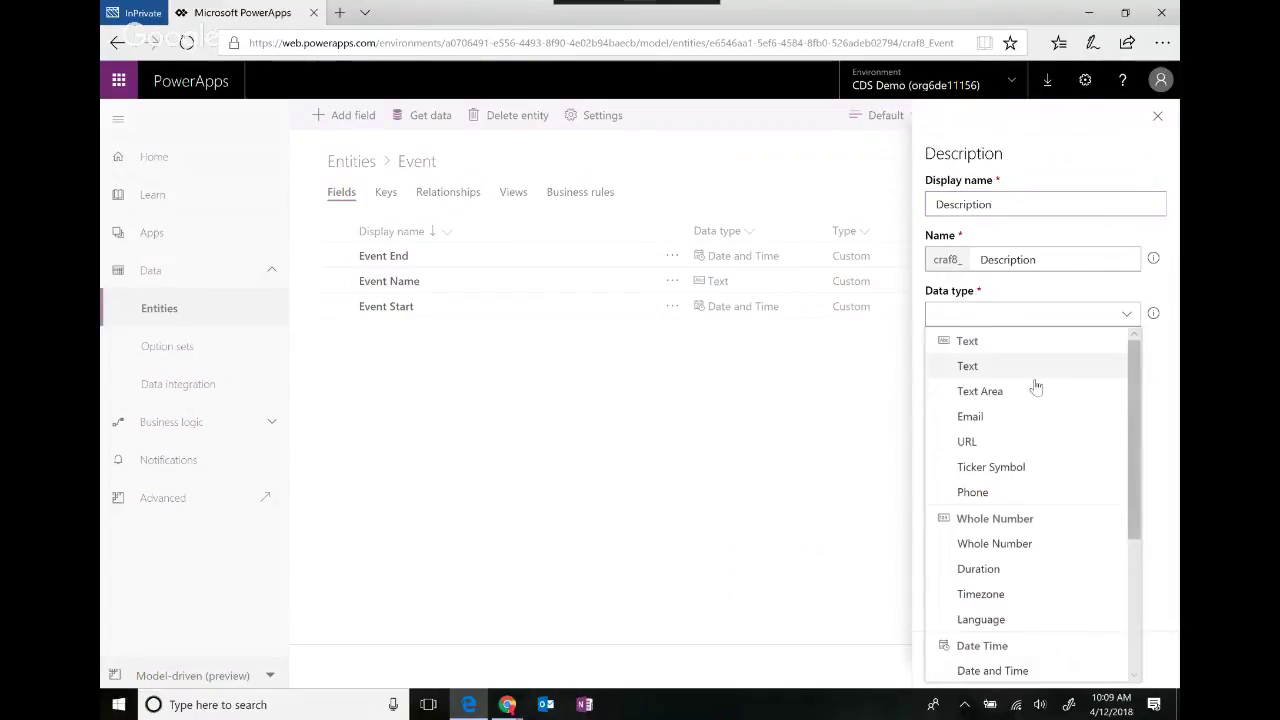
left_click(1030, 393)
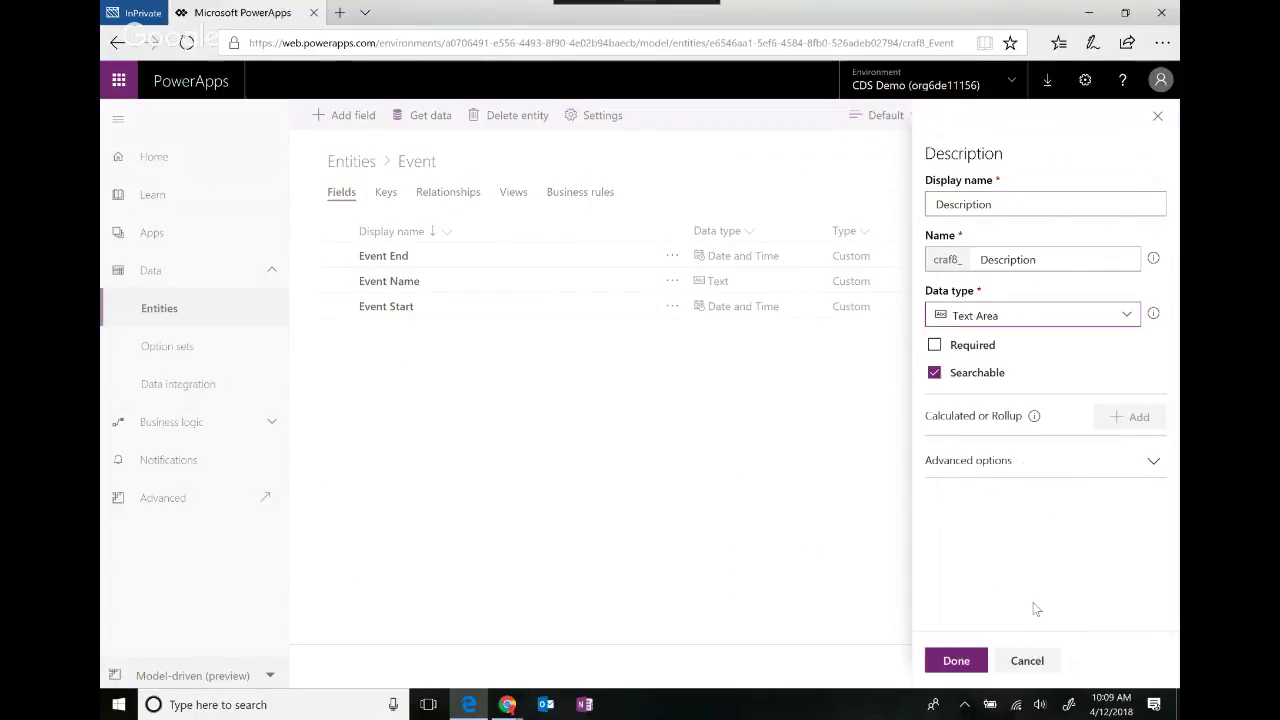
left_click(956, 661)
- Add a Location field with the Text data type and save the Event entity
left_click(348, 115)
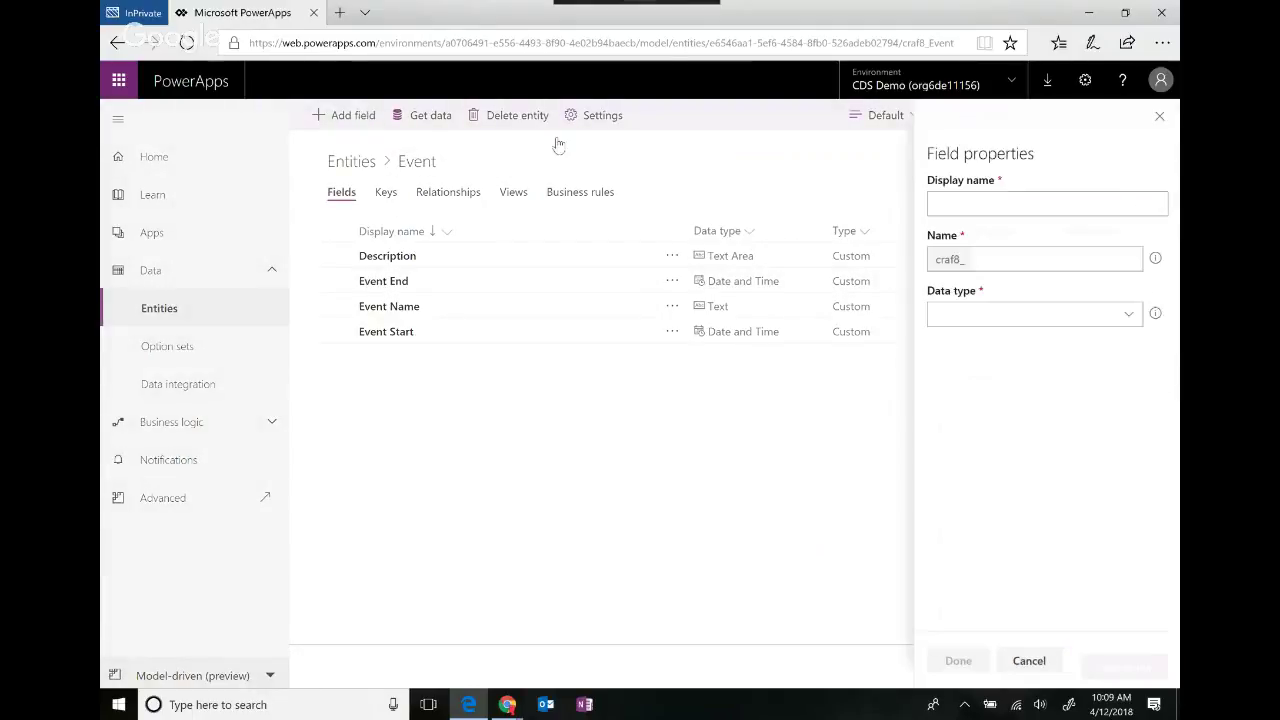
left_click(1100, 203)
type("Location")
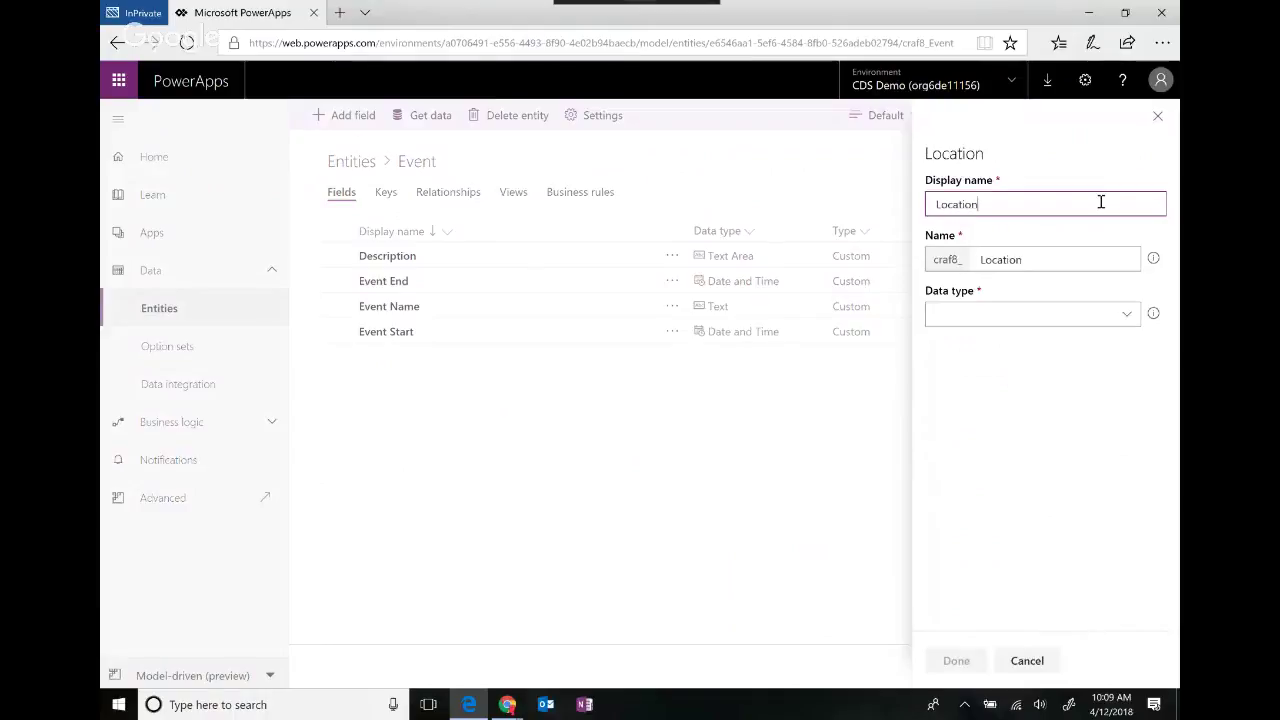
key("Tab")
left_click(1087, 315)
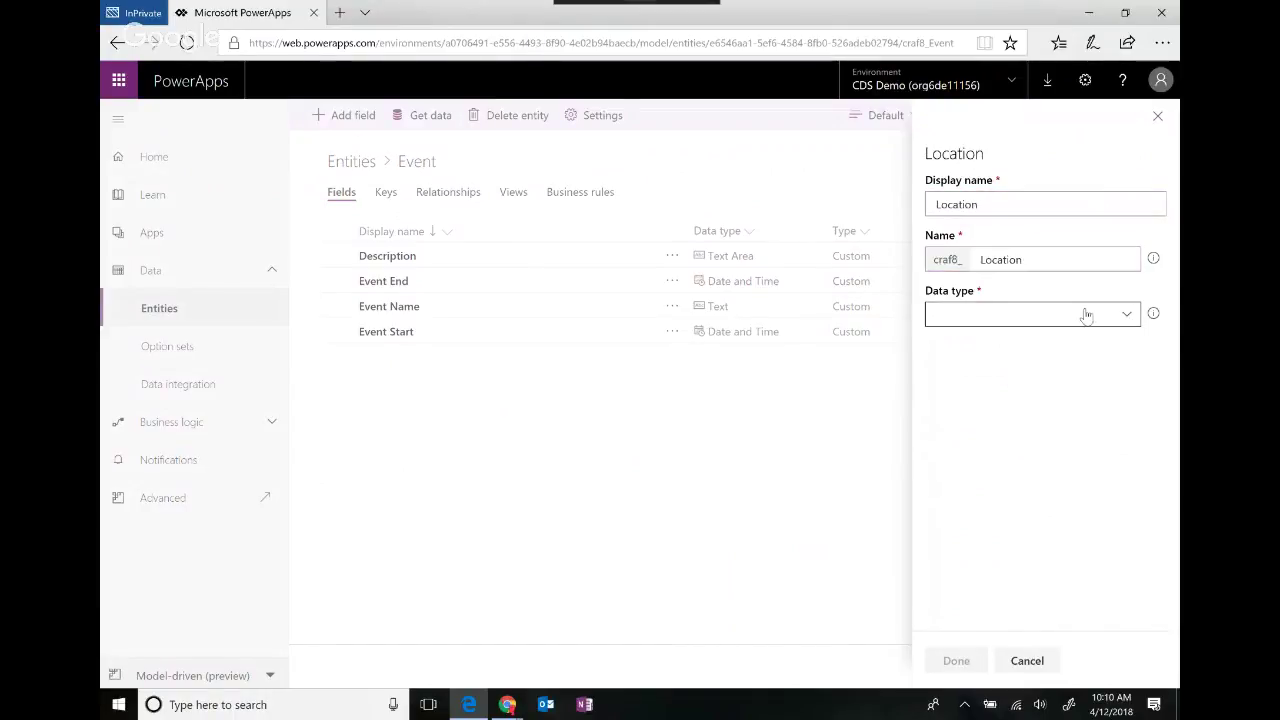
left_click(1033, 372)
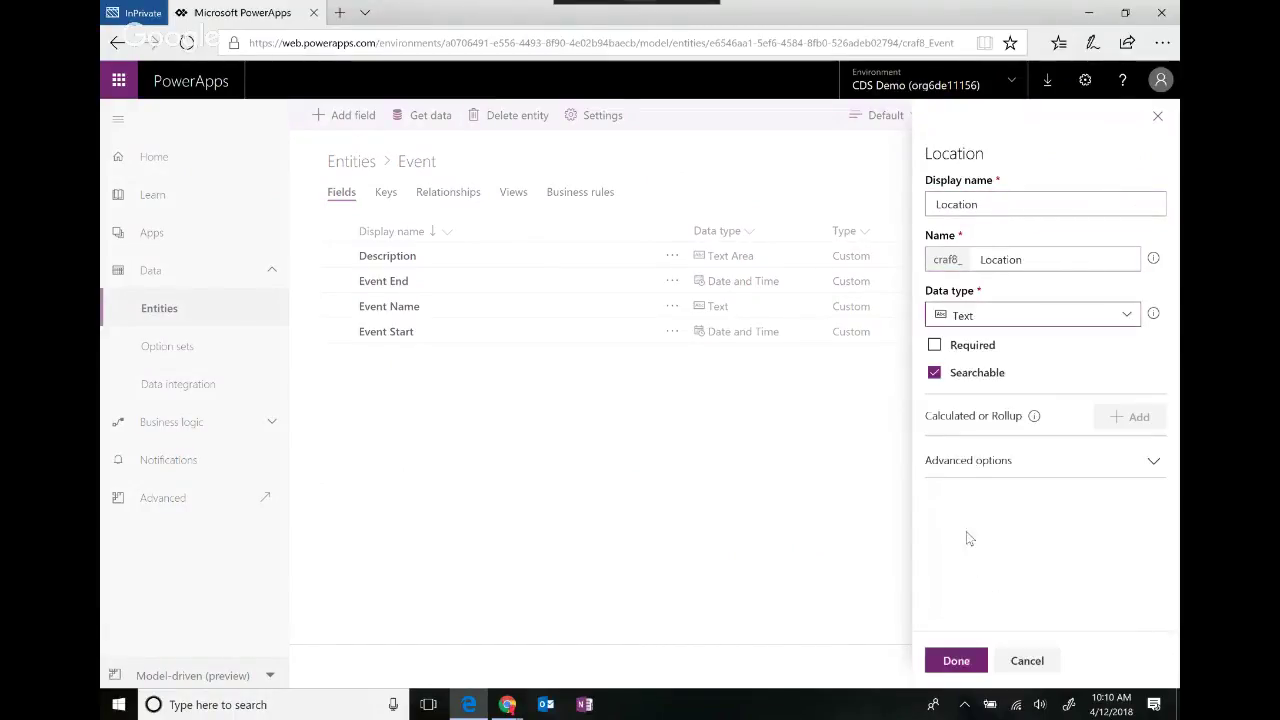
left_click(957, 662)
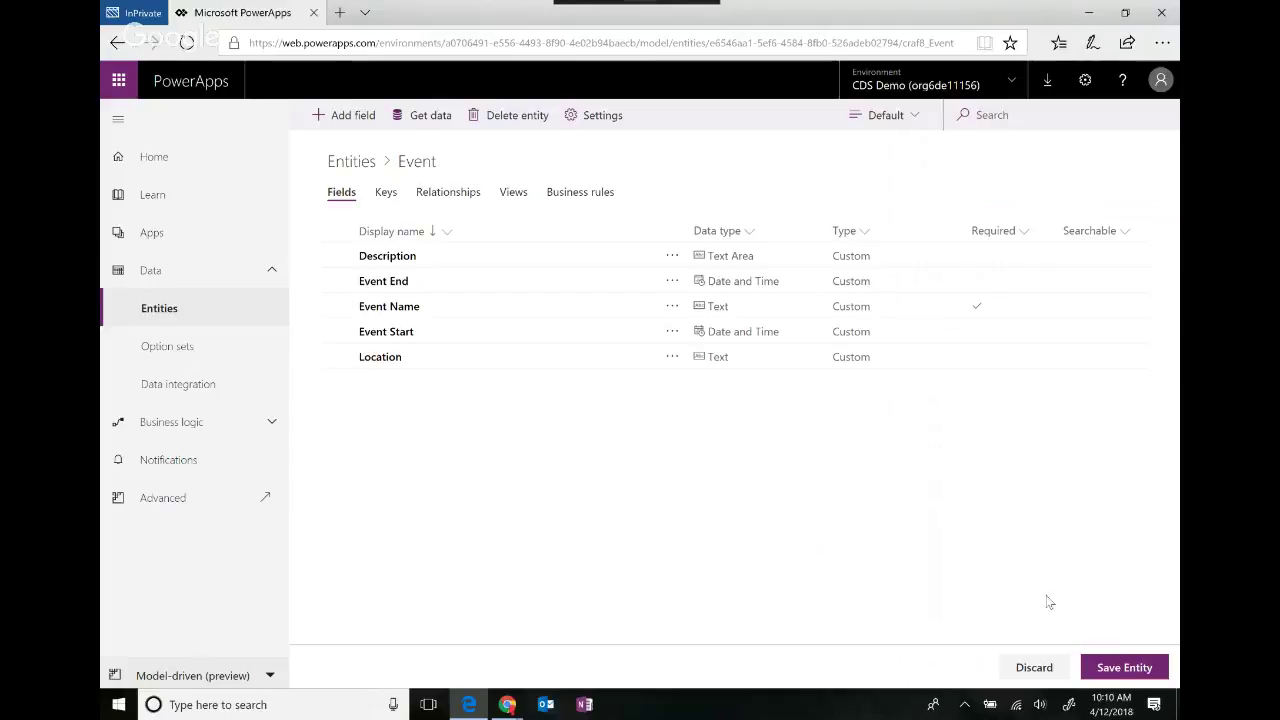
left_click(1137, 672)
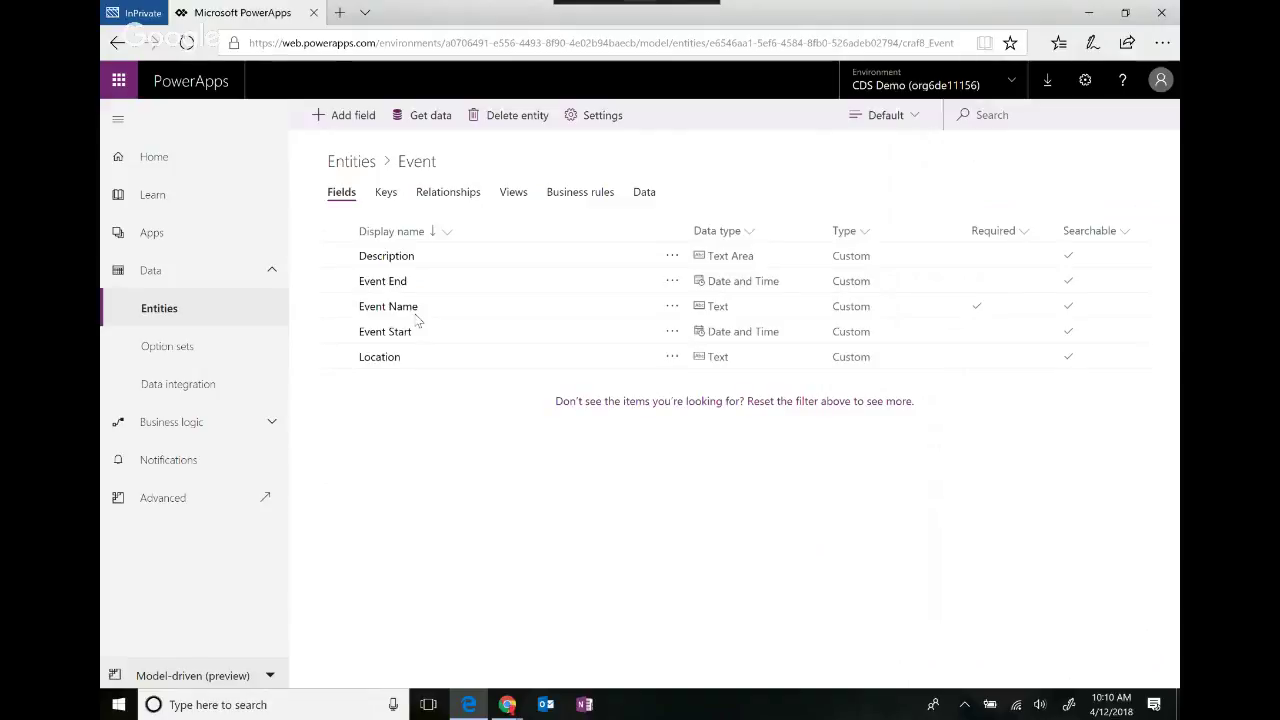
- Return to the entities list and open the standard Contact entity
left_click(350, 163)
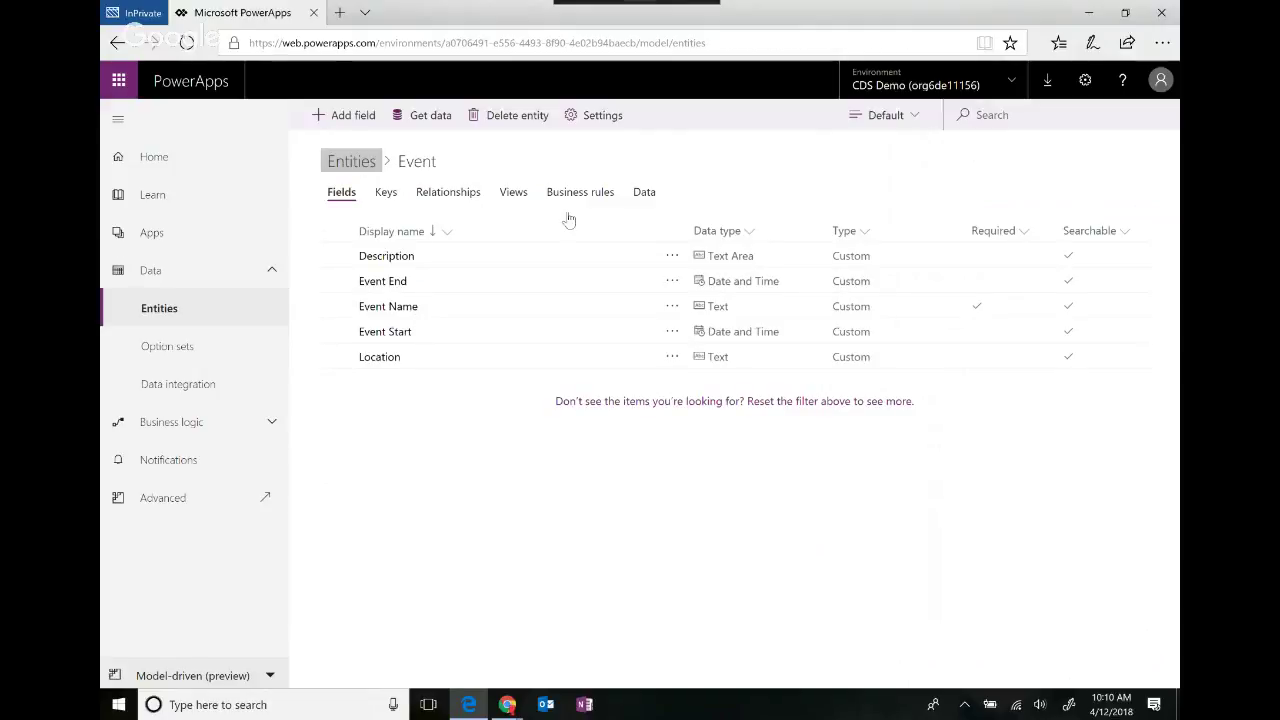
scroll(563, 355, "down", 3)
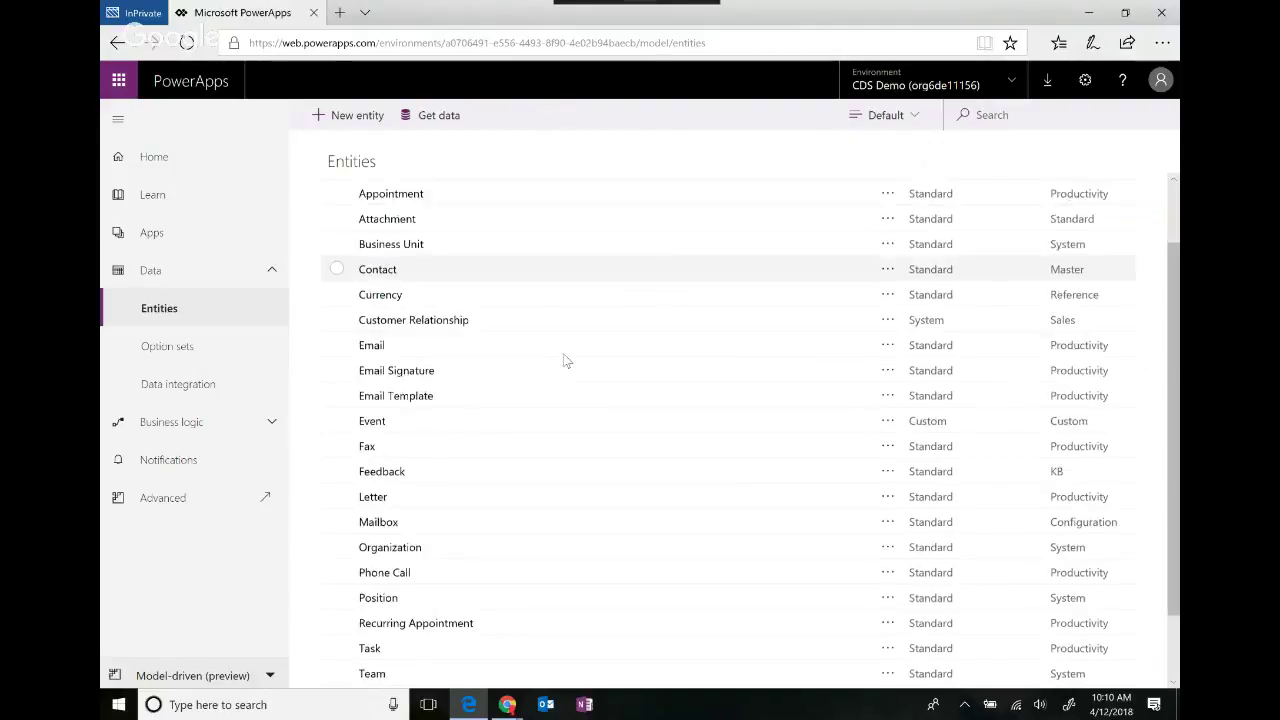
scroll(568, 357, "up", 3)
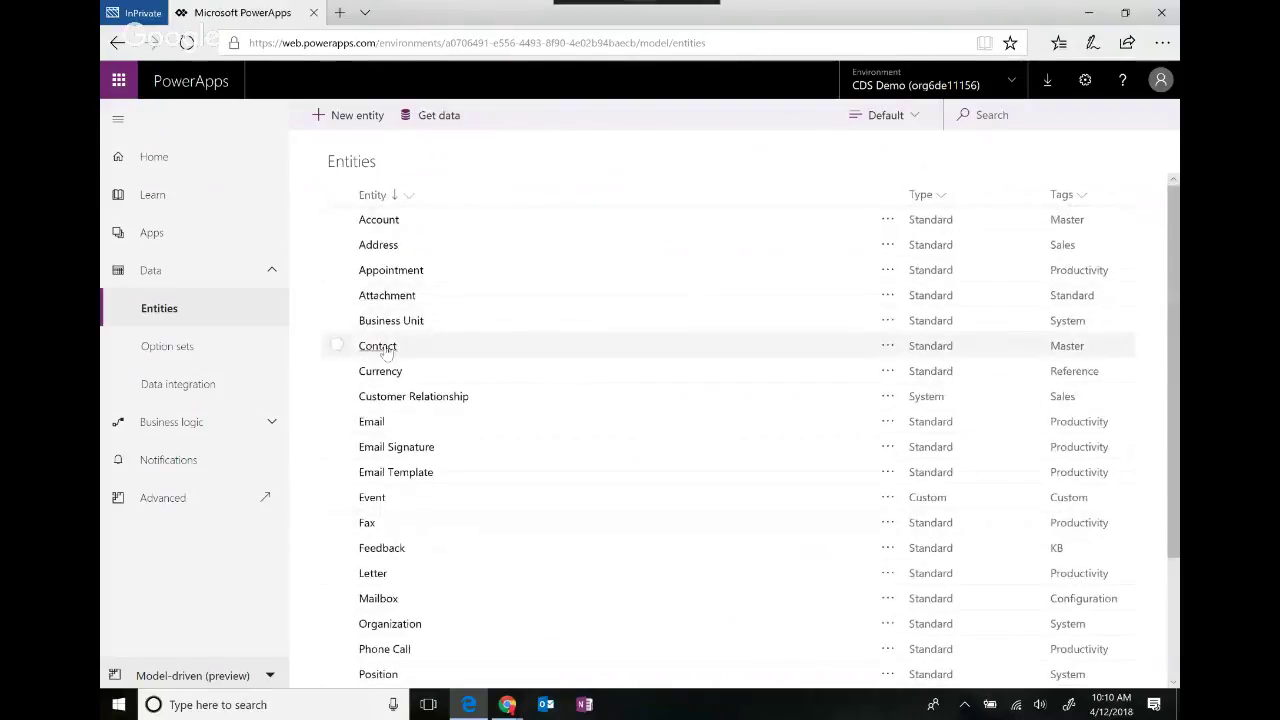
double_click(571, 346)
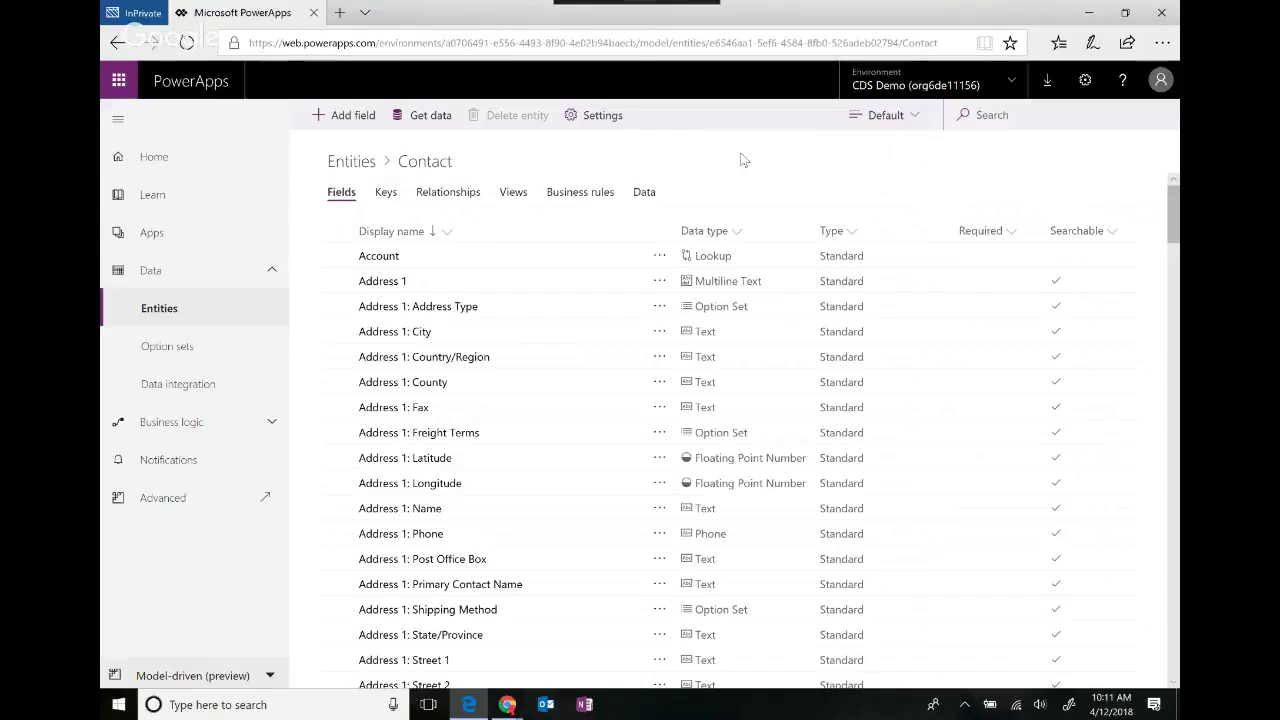
- Set the Contact entity's display name to Participant and its plural display name to Participants, and save the entity
left_click(612, 117)
left_click(1033, 203)
key("ctrl+a")
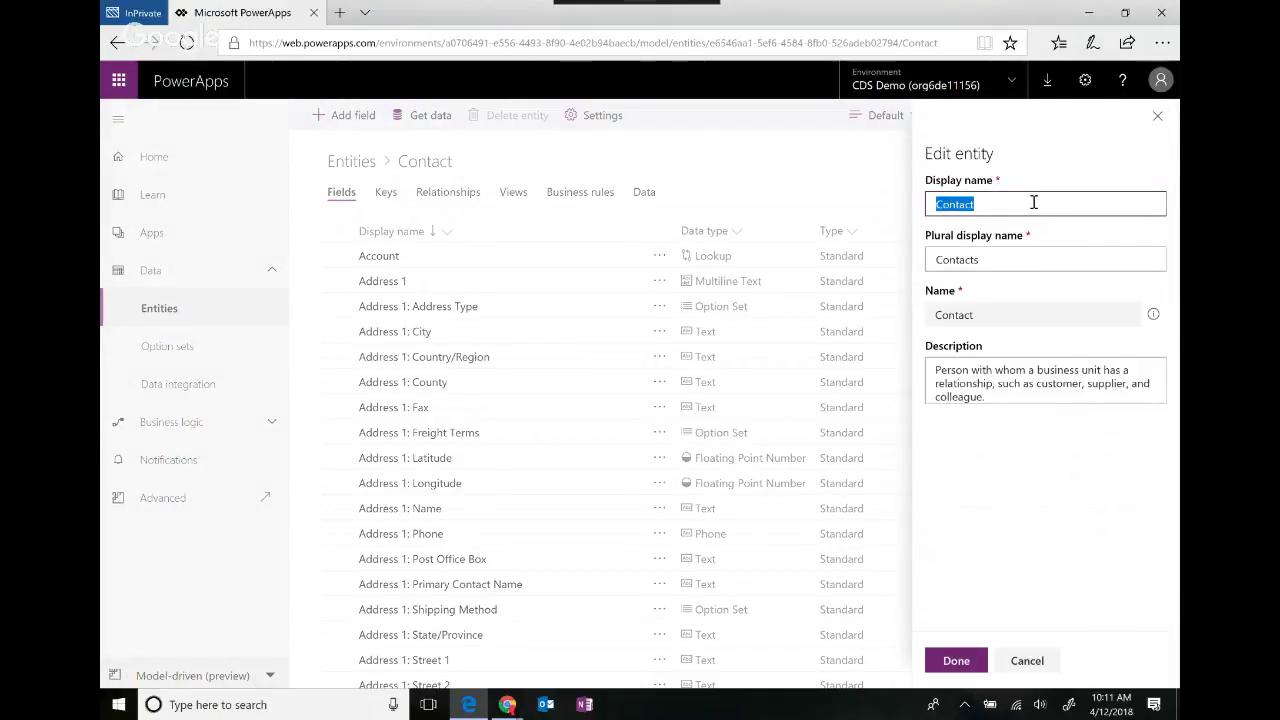
type("Pr")
type("rtici")
type("pant")
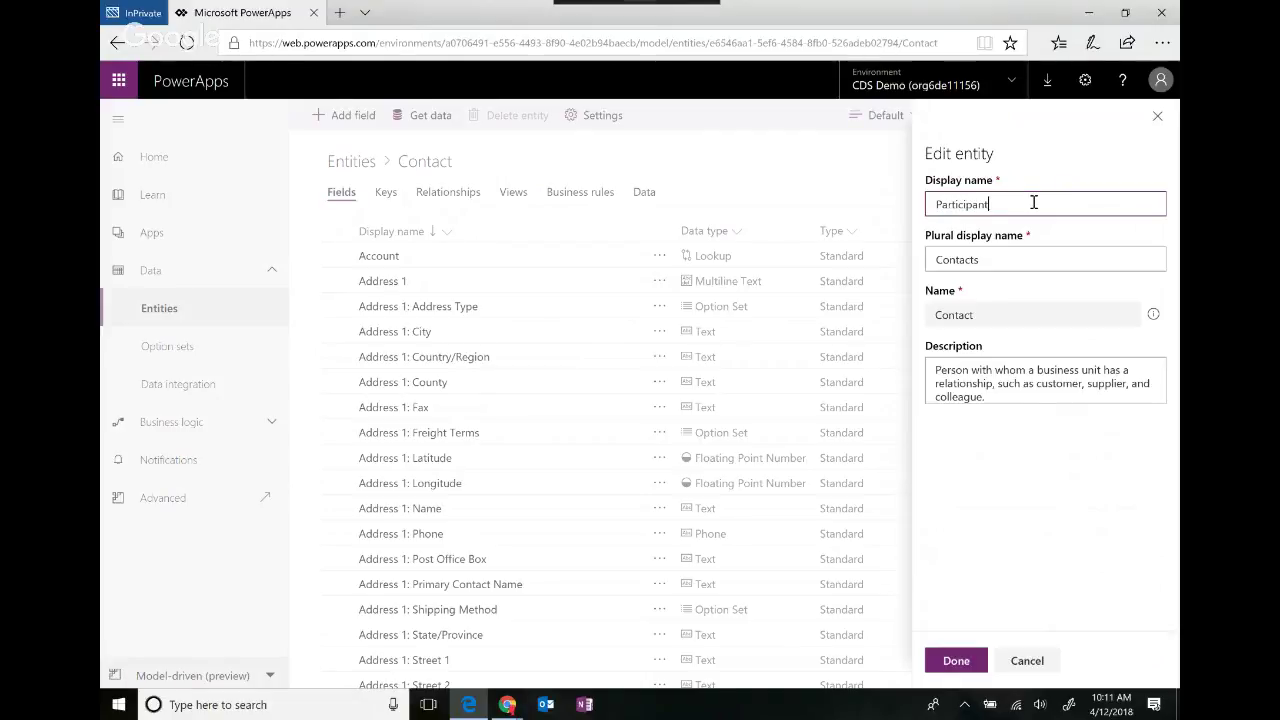
key("Tab")
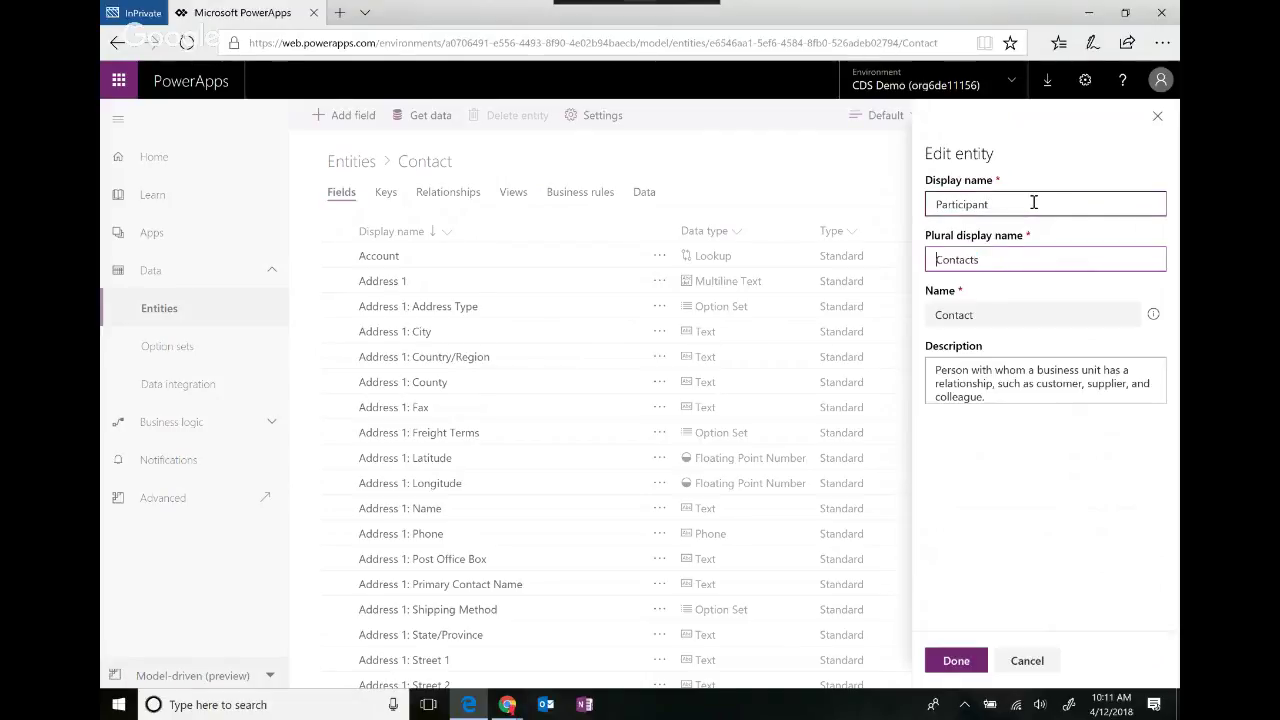
type("Participants")
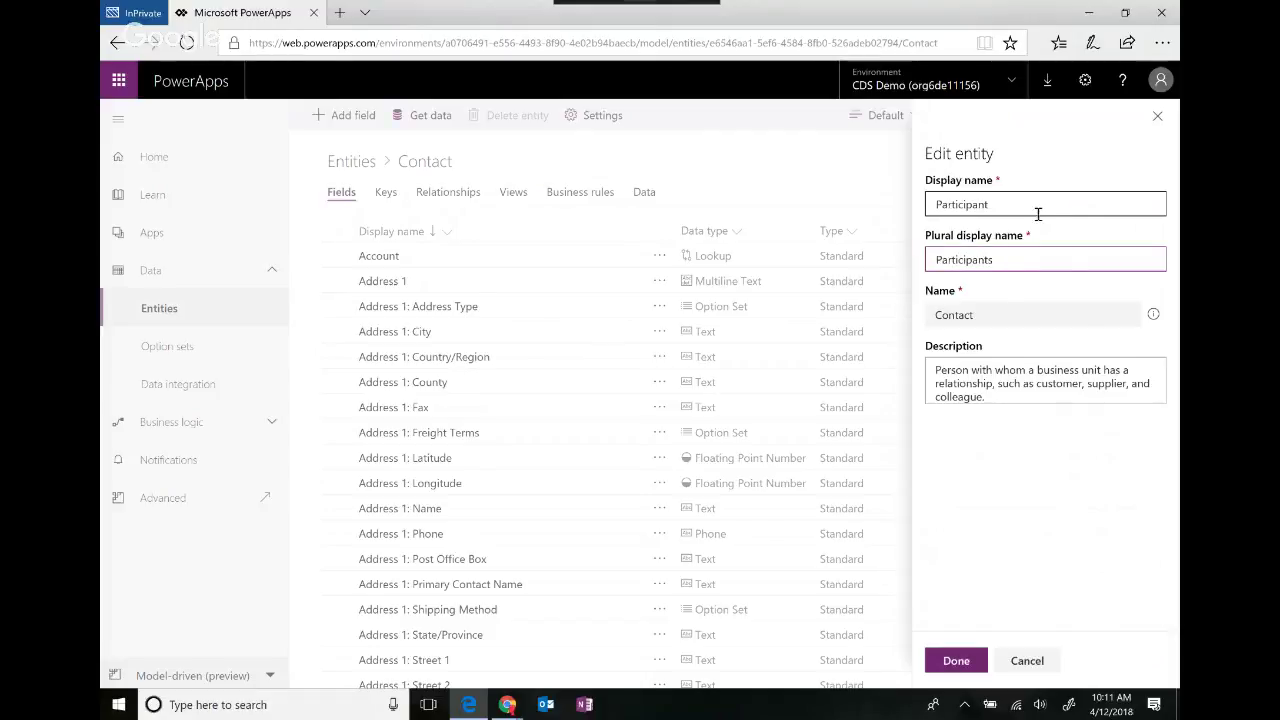
left_click(966, 662)
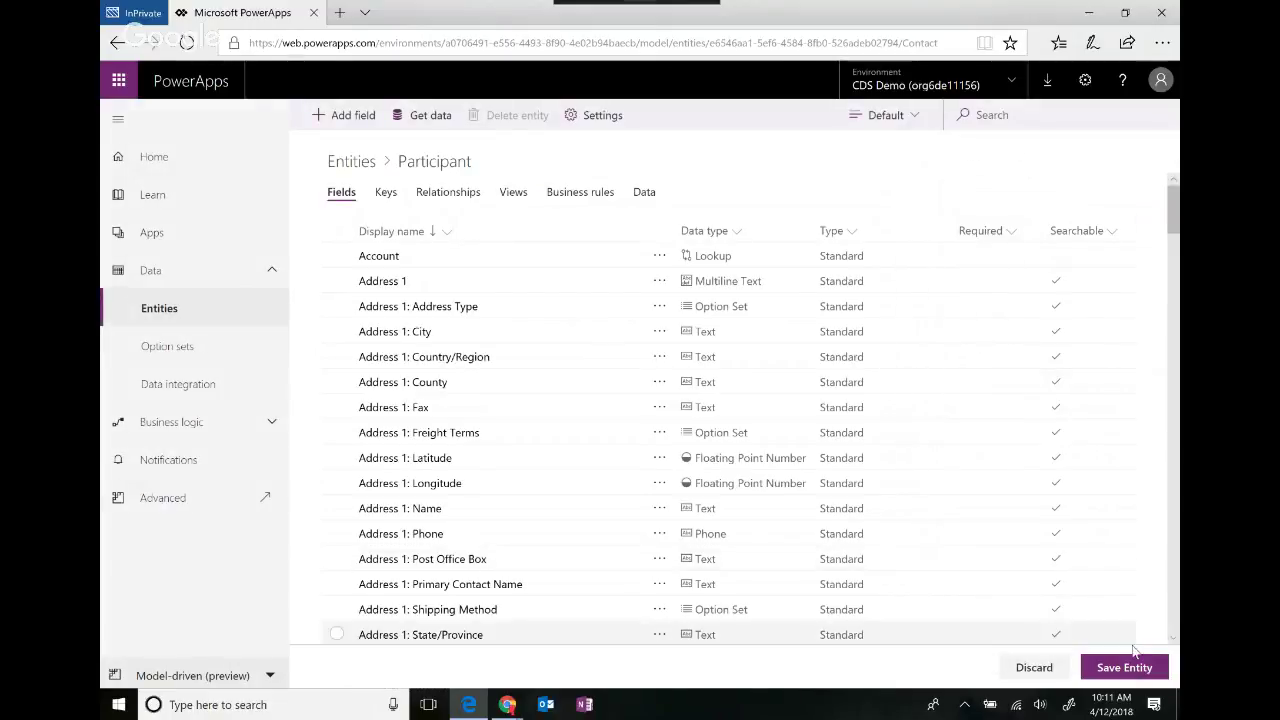
left_click(1127, 667)
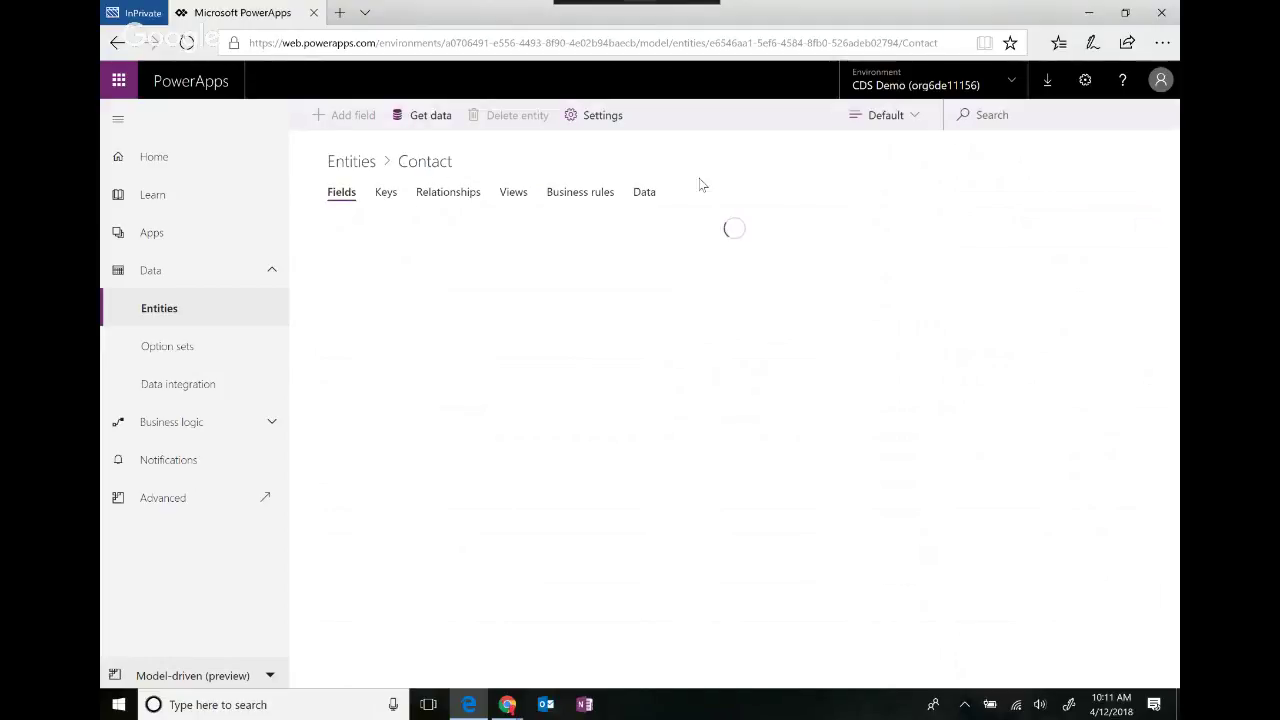
- Create a new entity with the display name Event Participant from the entities list and continue to its fields
left_click(337, 163)
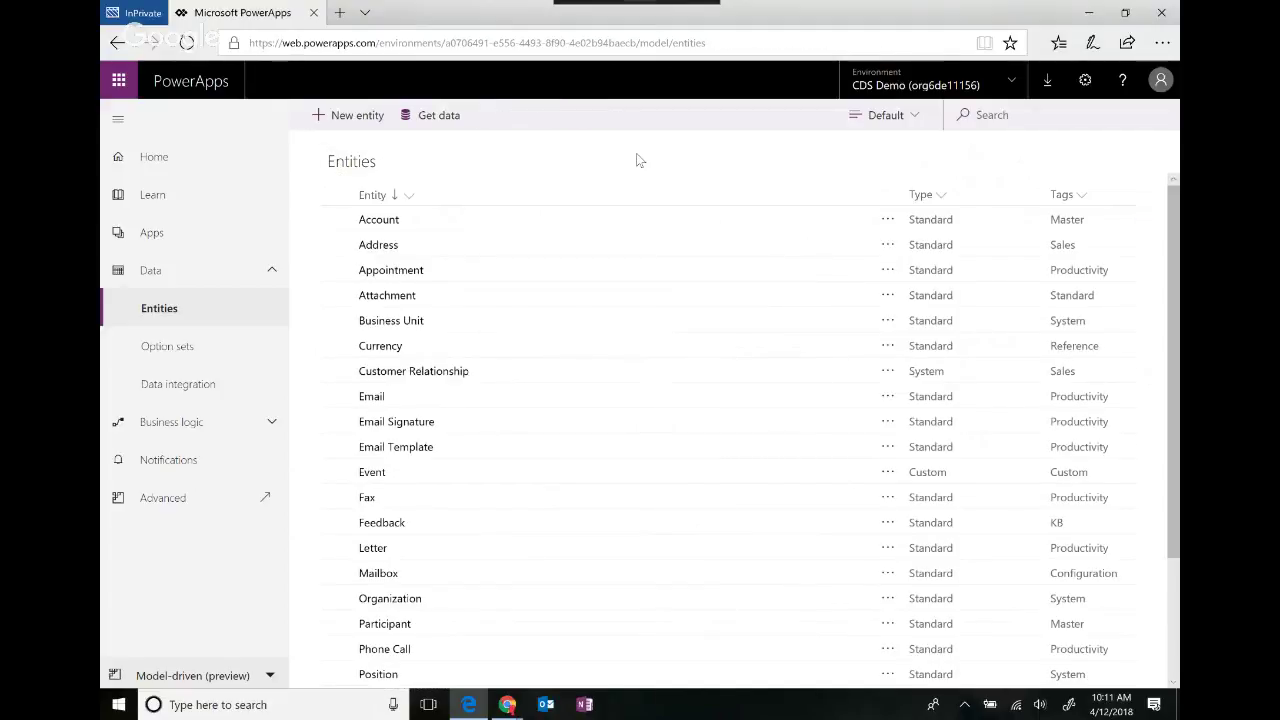
left_click(347, 118)
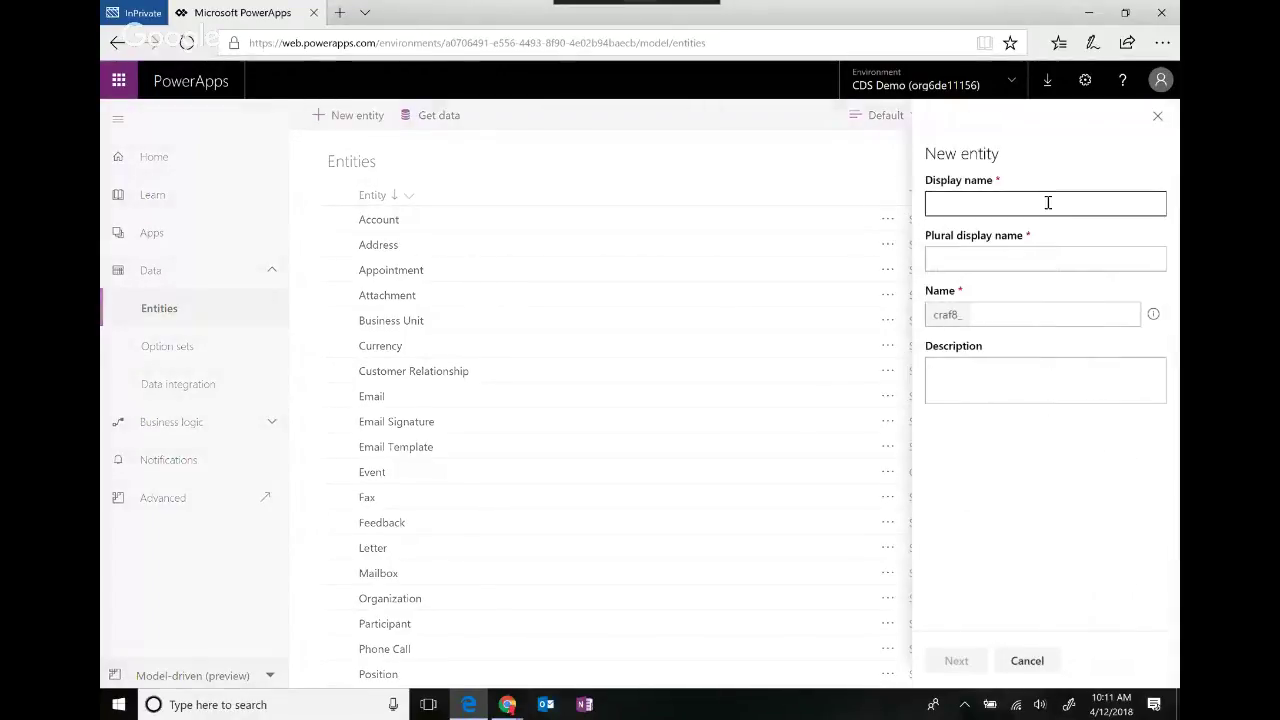
type("Event P")
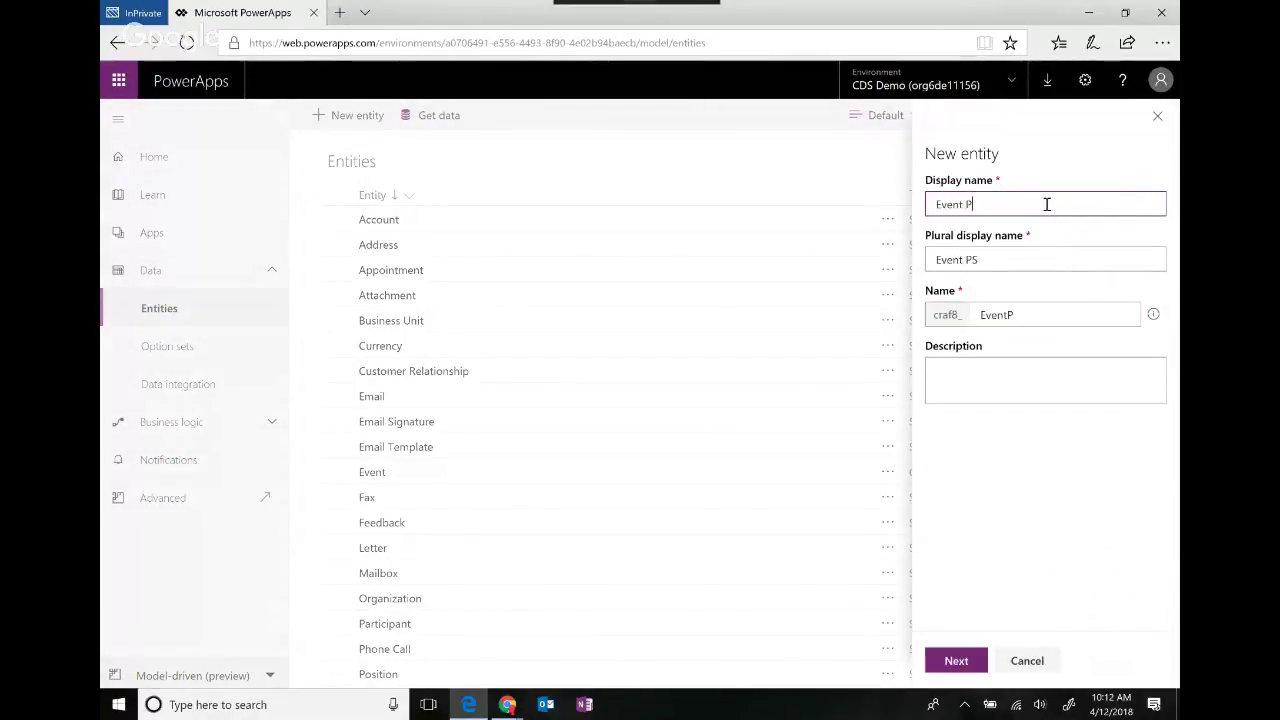
type("articipant")
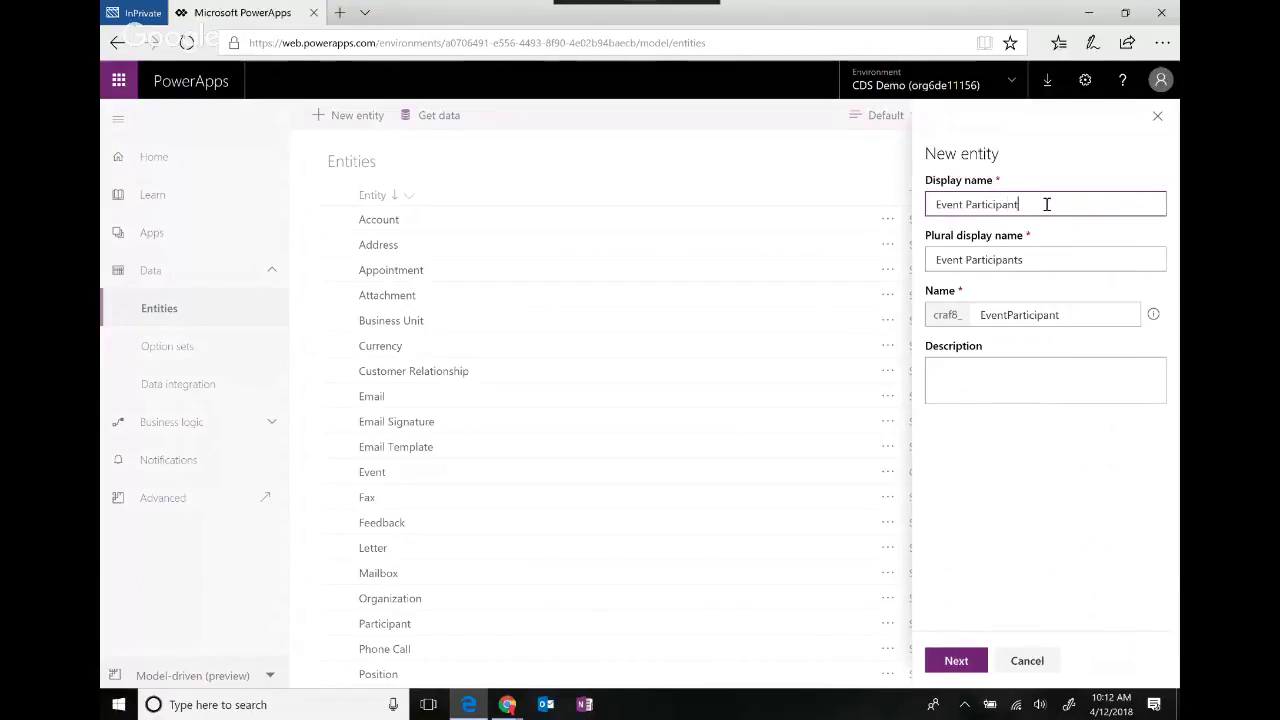
left_click(972, 652)
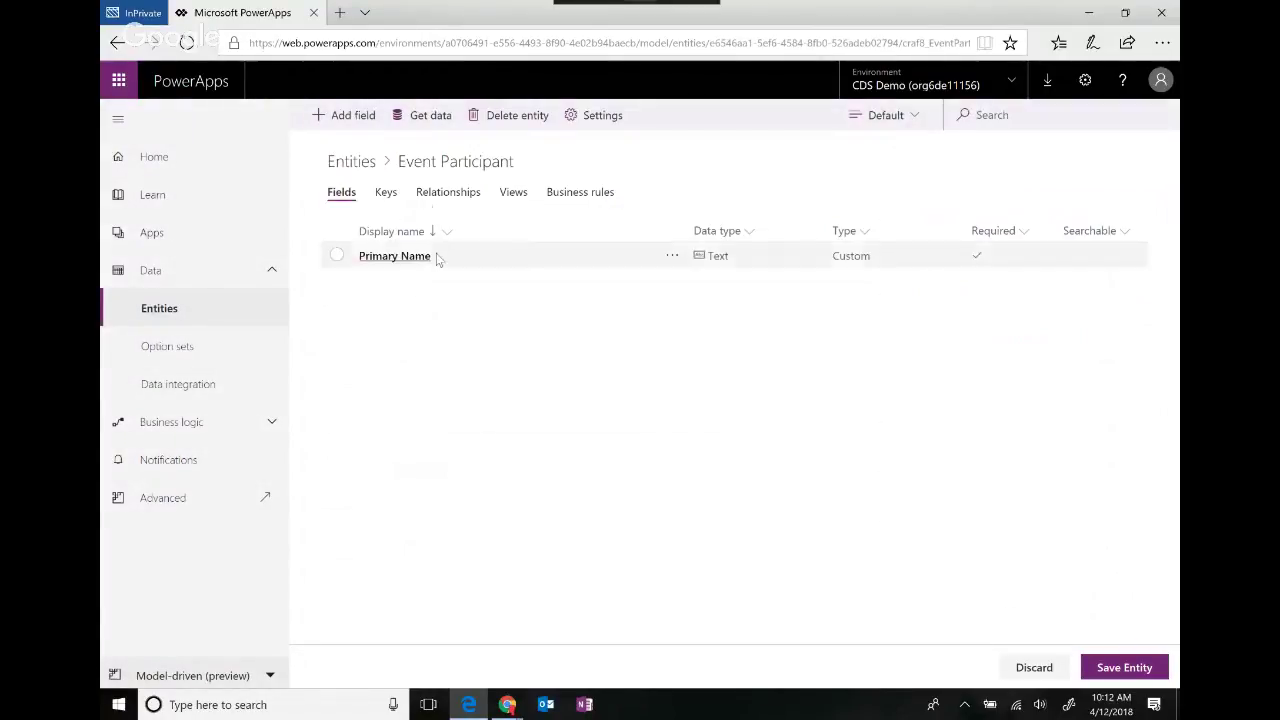
- Make the Event Participant entity's Primary Name field not required and show the entity's relationships
left_click(428, 256)
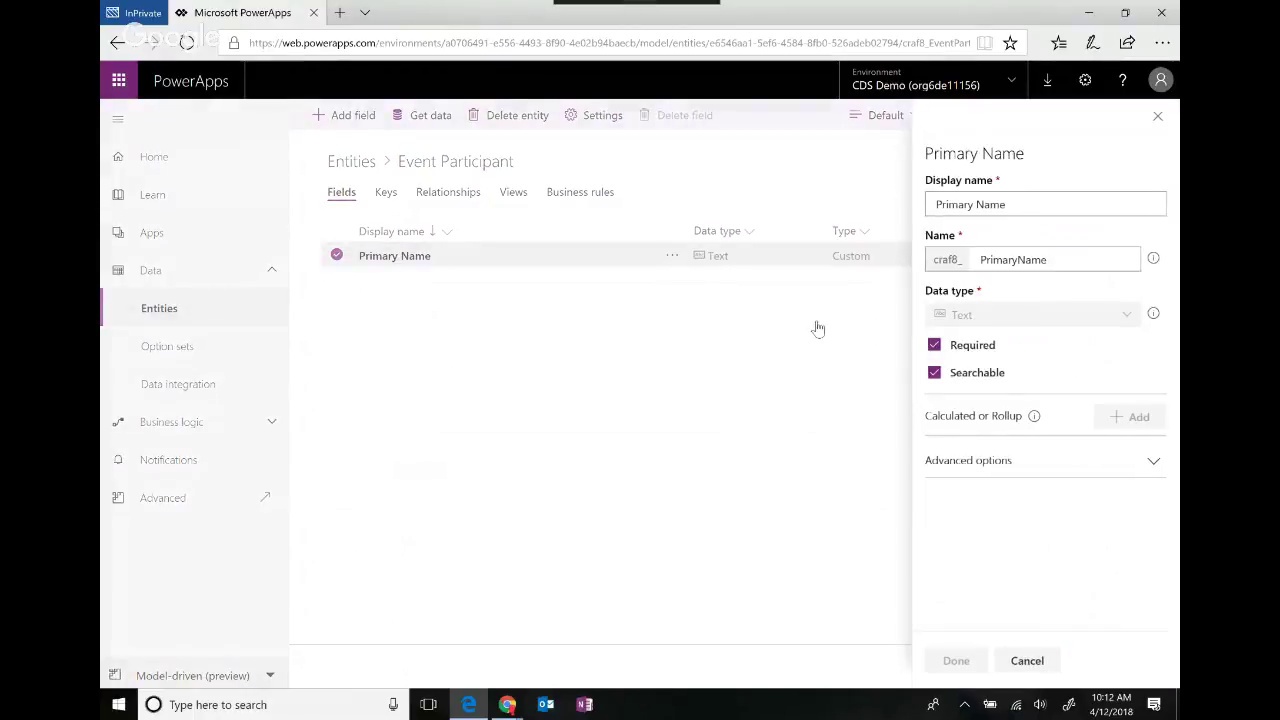
left_click(934, 345)
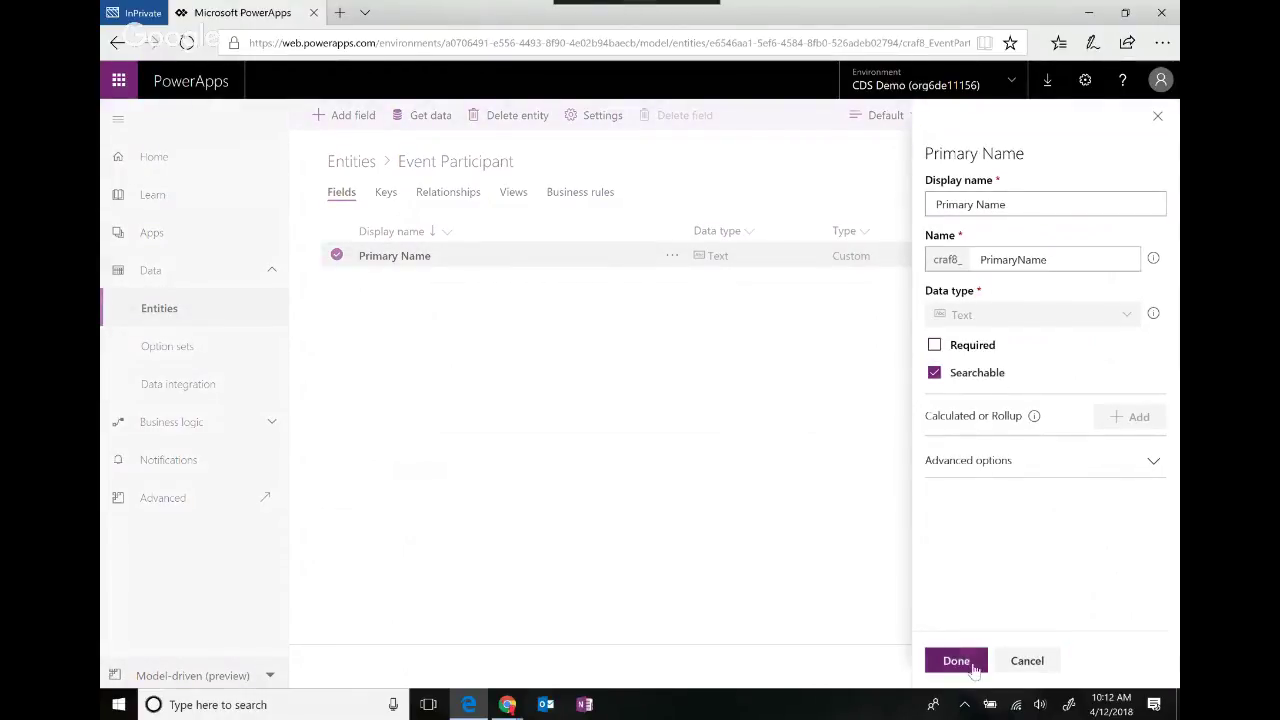
left_click(956, 661)
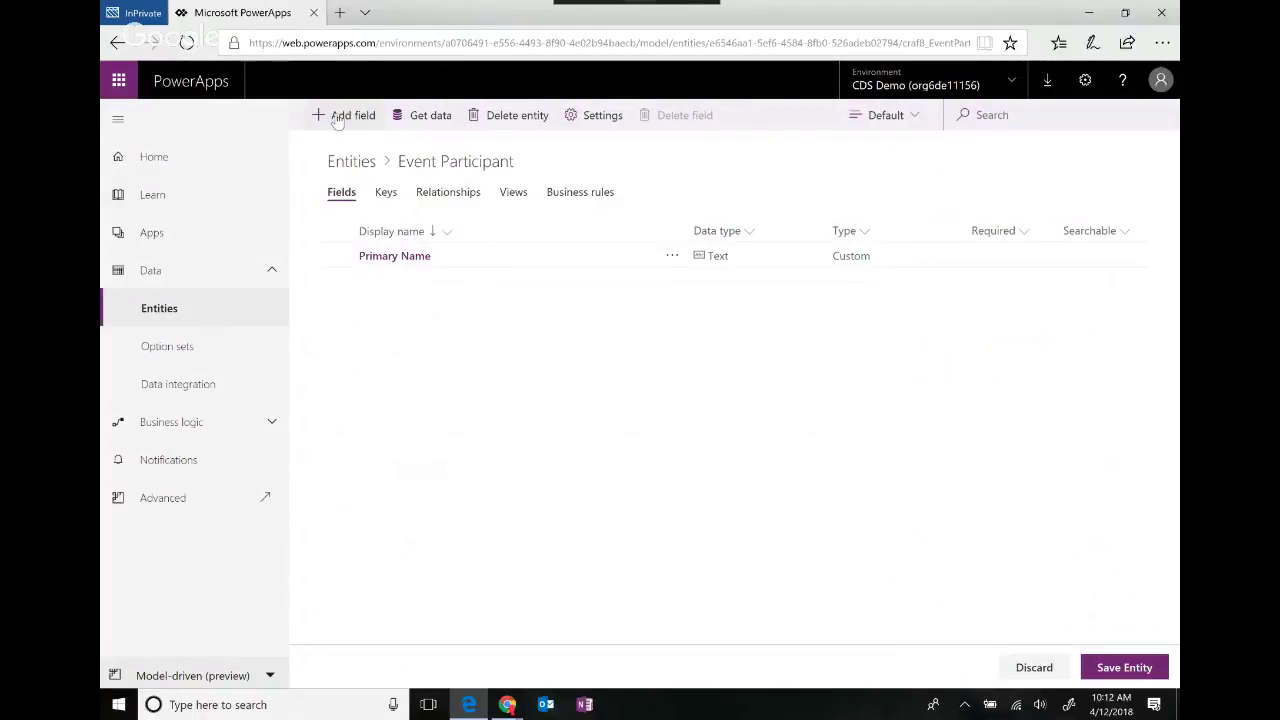
left_click(471, 194)
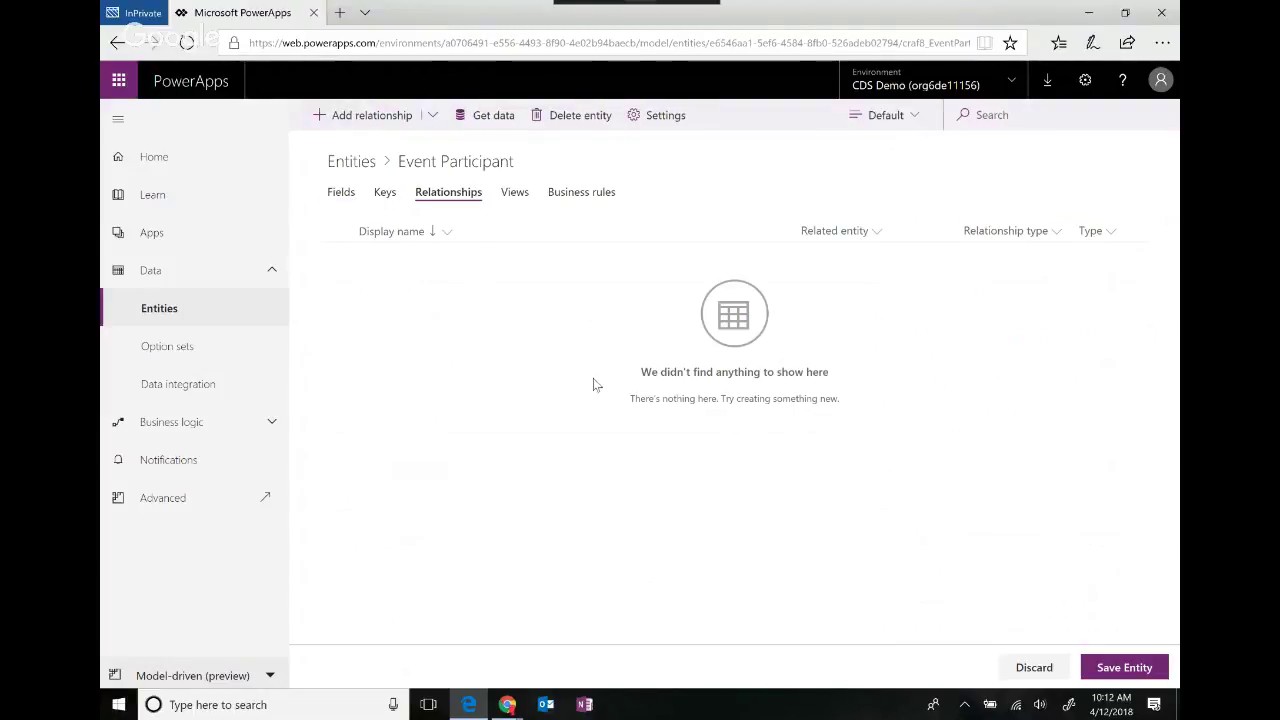
- Start a many-to-one relationship on the Event Participant entity with Participant as the related entity
left_click(432, 115)
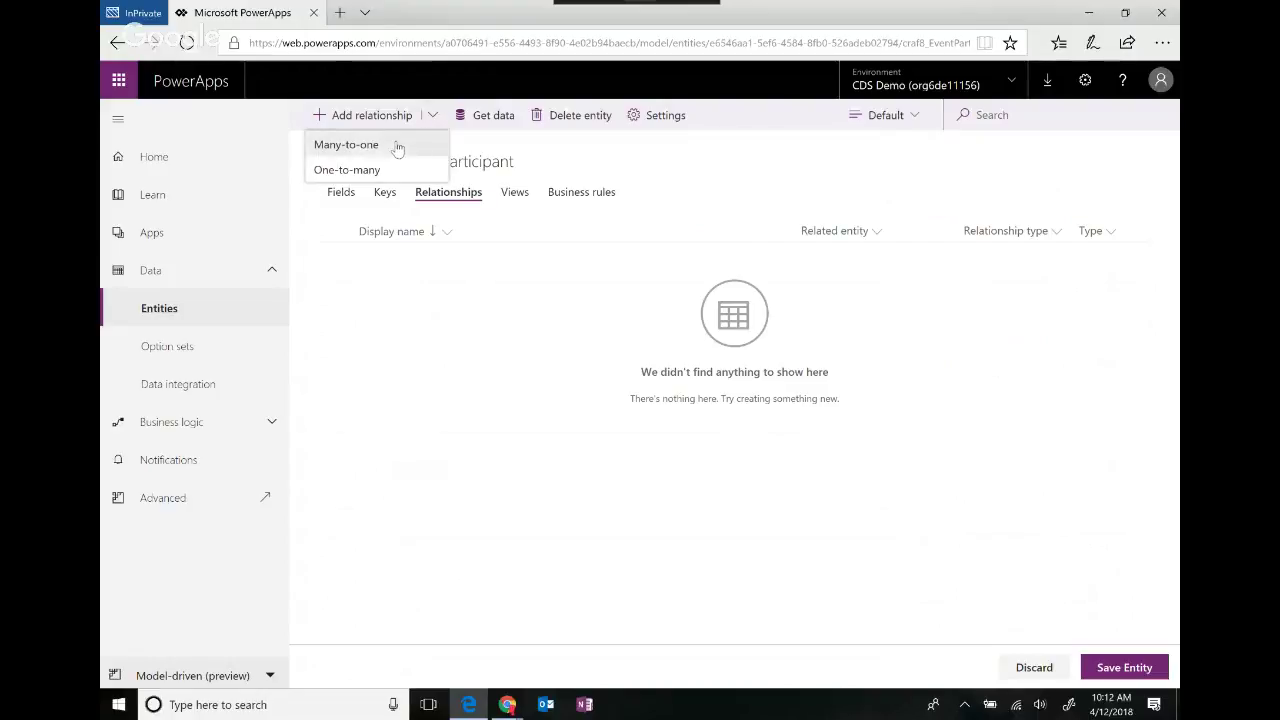
left_click(397, 146)
left_click(830, 247)
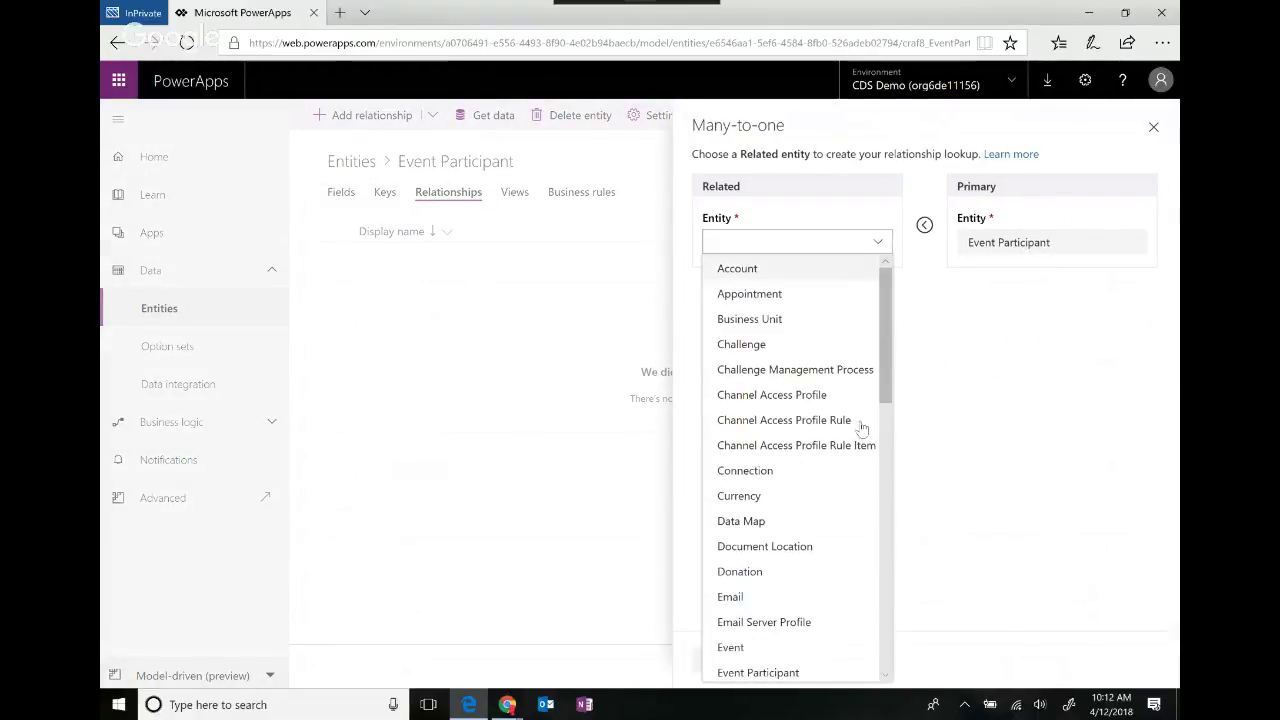
scroll(815, 480, "down", 2)
scroll(816, 497, "down", 5)
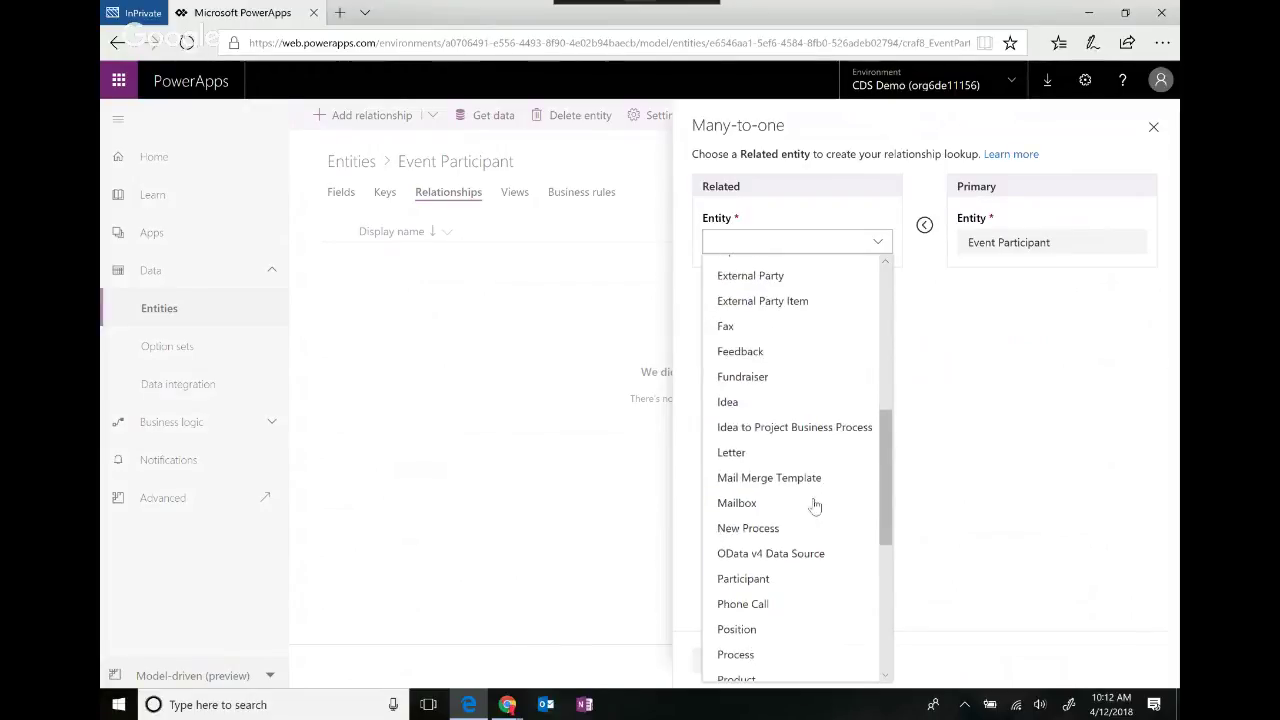
scroll(816, 505, "down", 2)
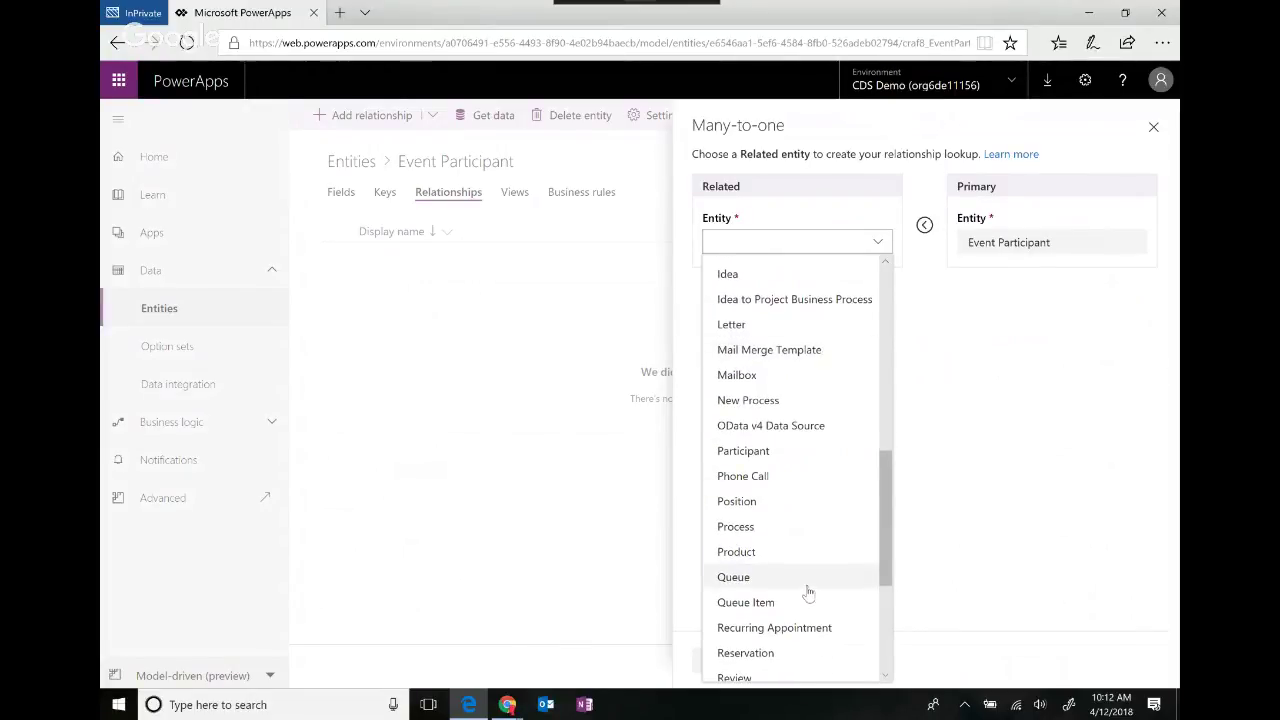
scroll(818, 580, "down", 2)
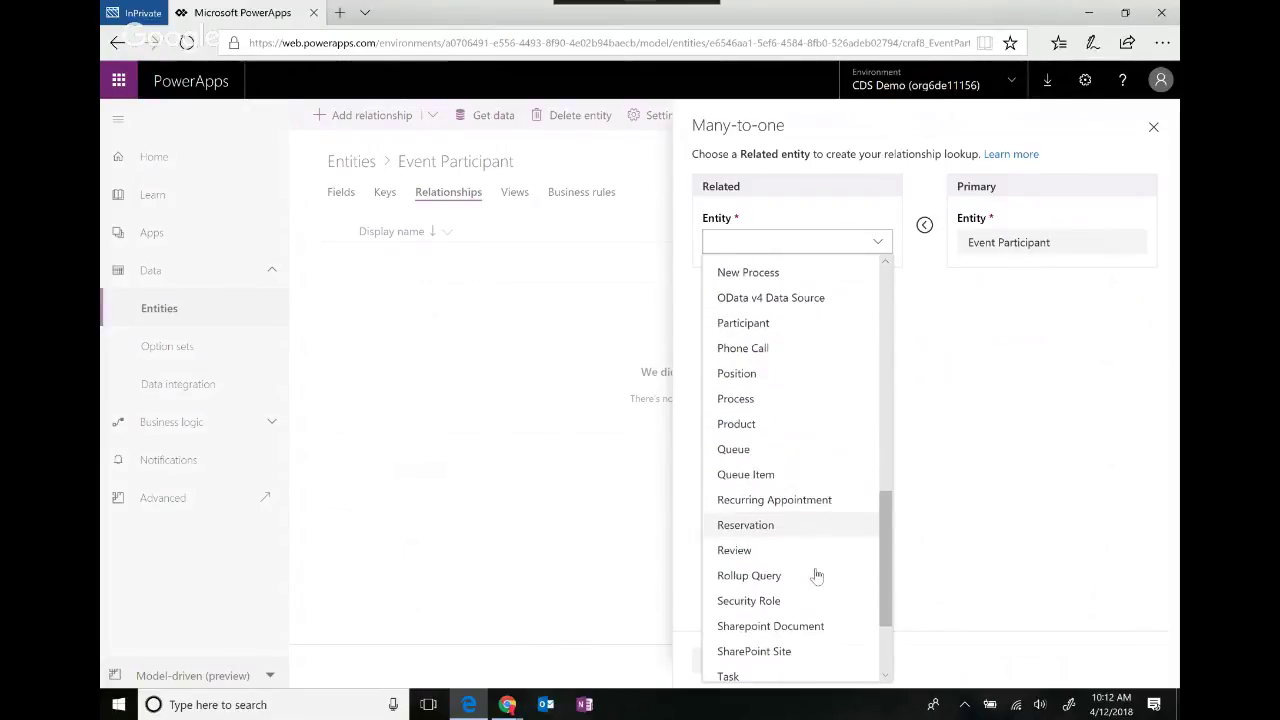
left_click(786, 324)
- Change the relationship's lookup field name to Participant and finish adding the relationship
left_click(1037, 351)
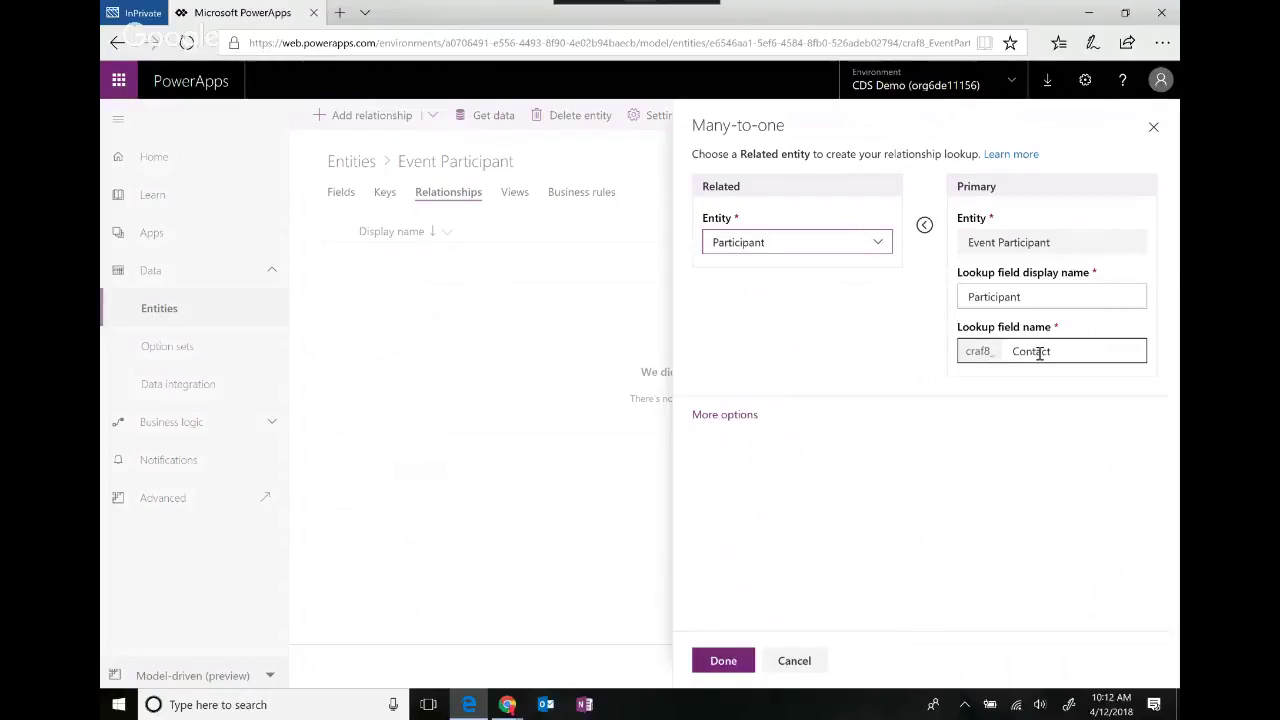
double_click(1040, 353)
type("Part")
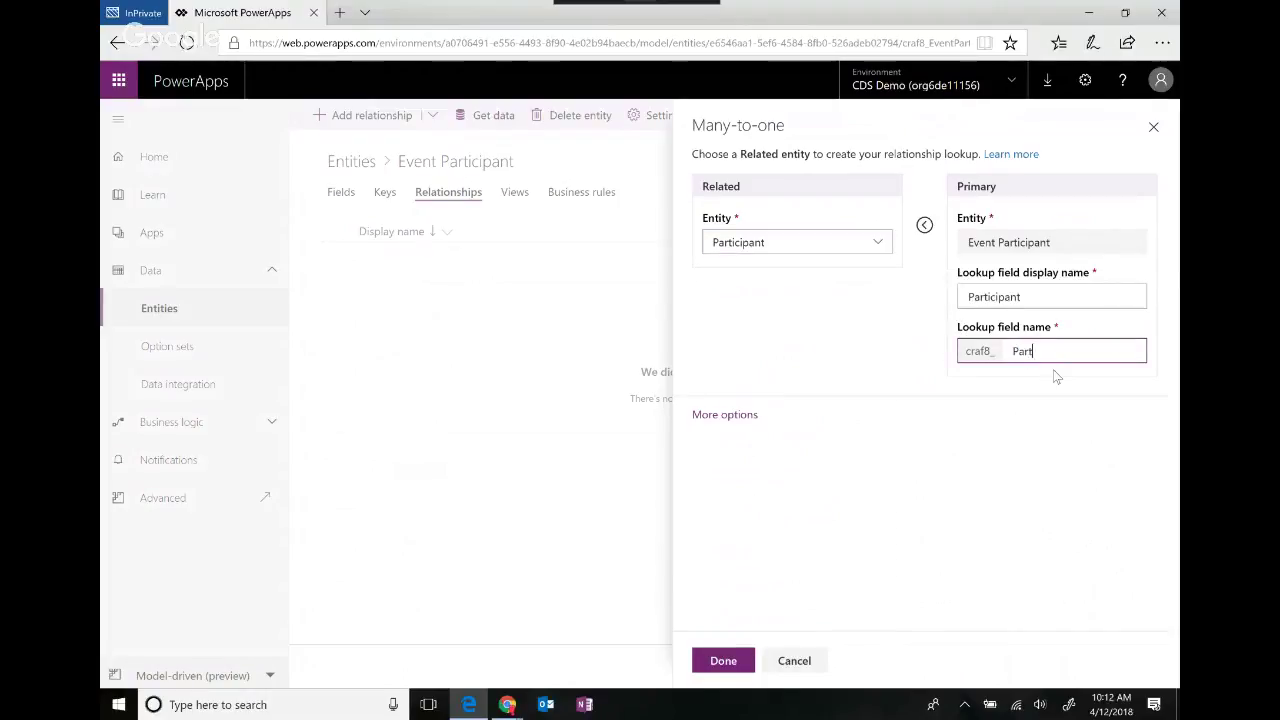
type("icipant")
left_click(722, 662)
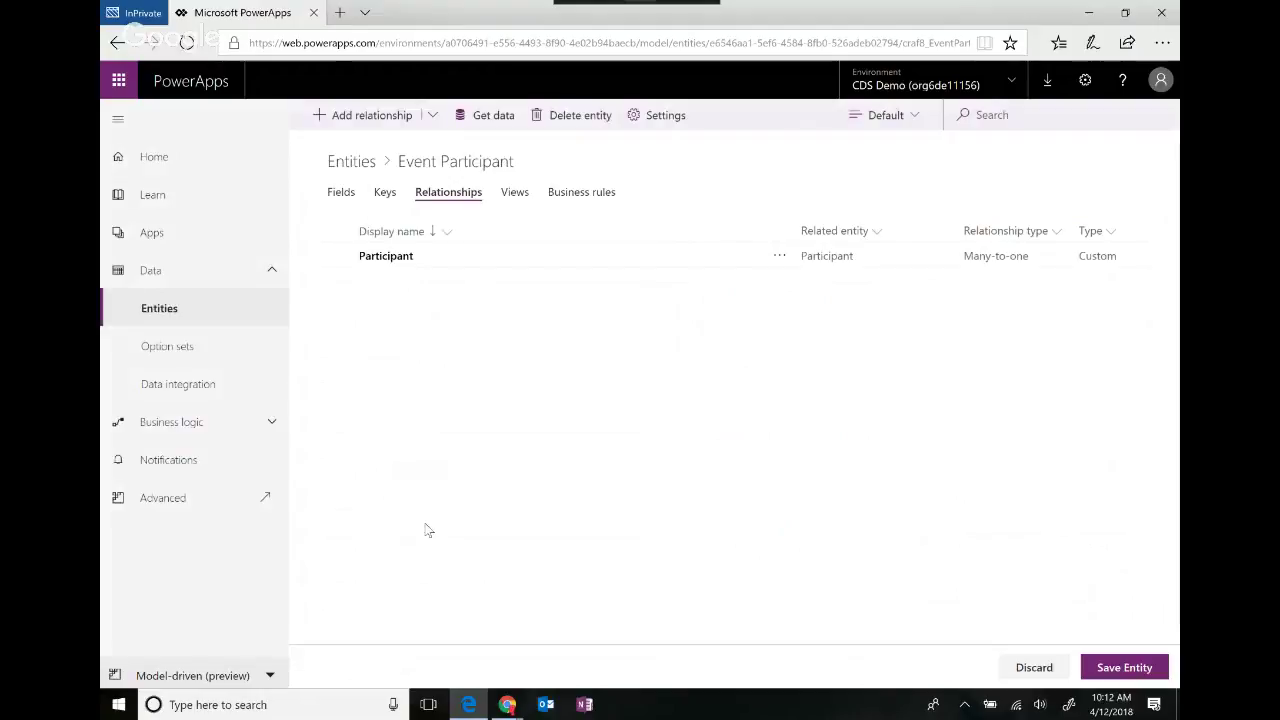
- Add a field named Registered with the Two Options data type to the Event Participant entity
left_click(338, 196)
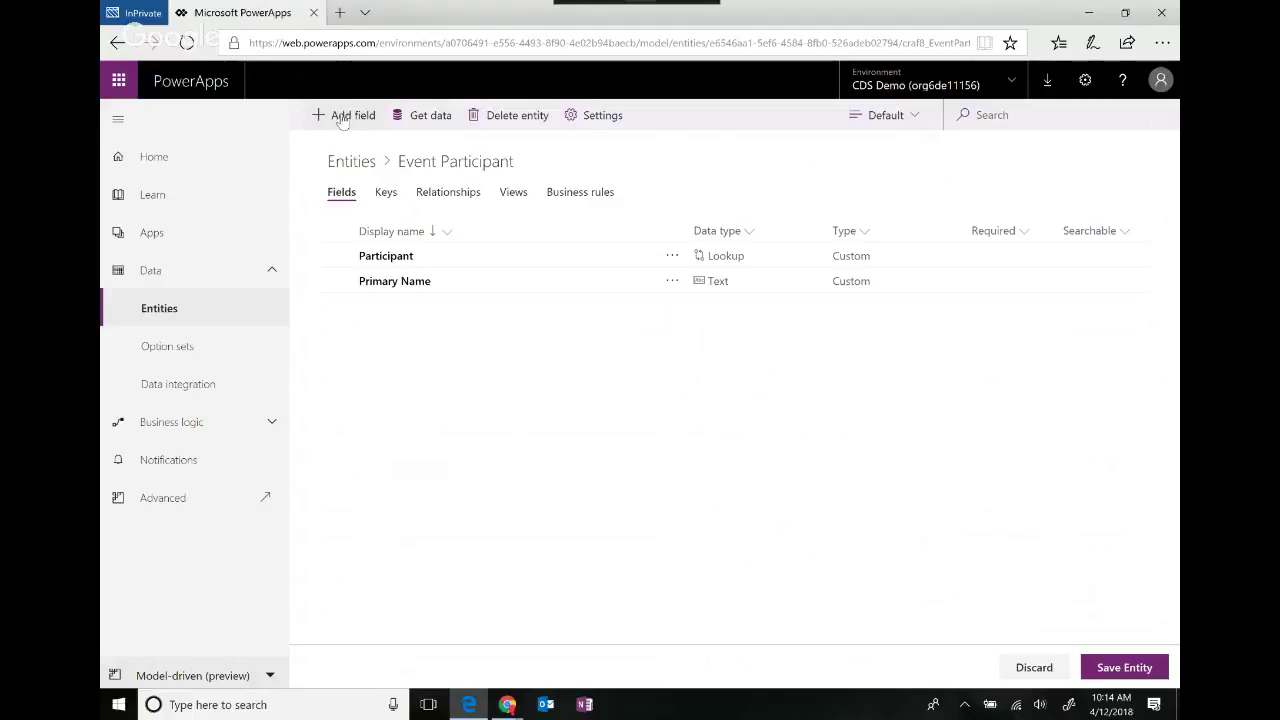
left_click(342, 116)
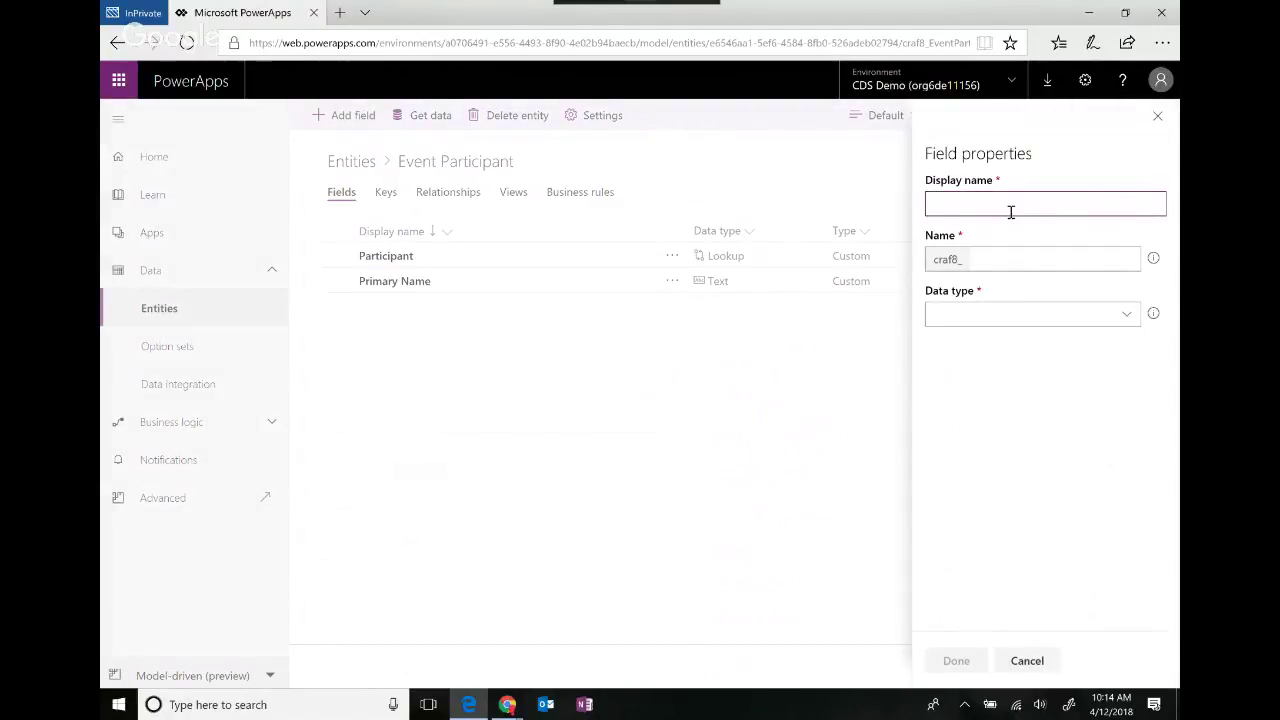
type("Regireste")
key("BackSpace")
key("BackSpace")
key("BackSpace")
key("BackSpace")
key("BackSpace")
type("stered")
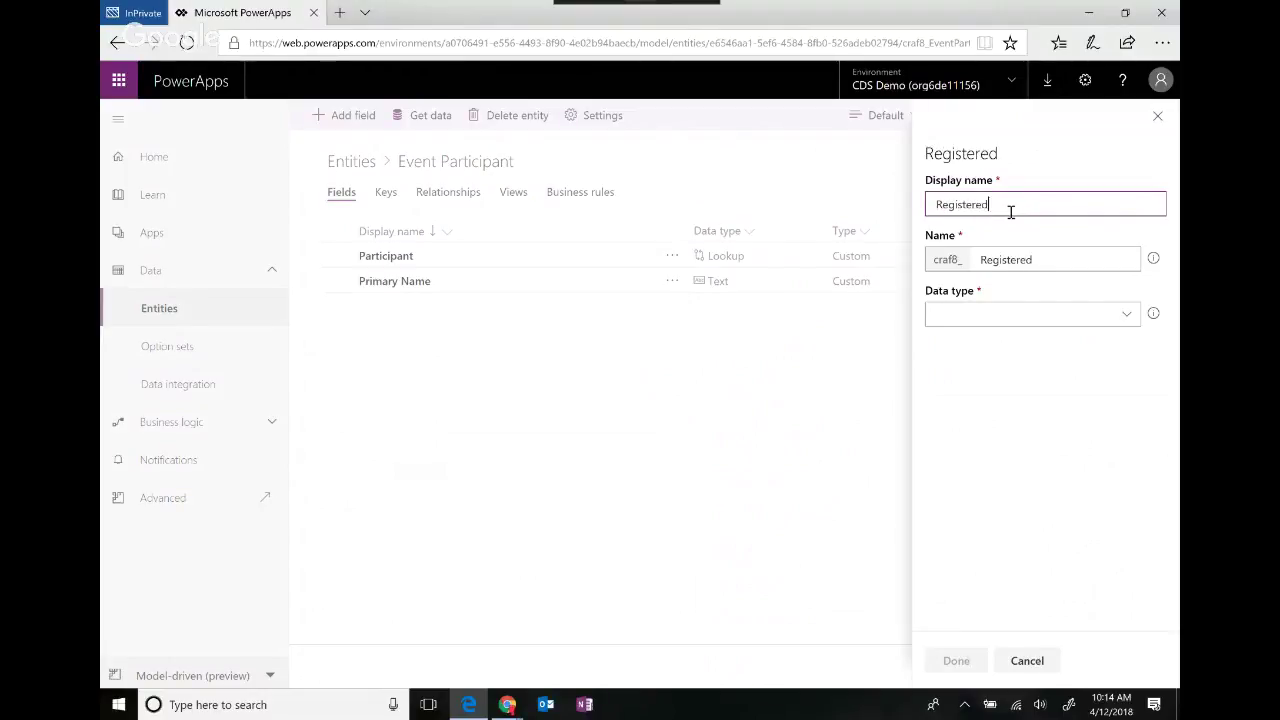
key("Tab")
left_click(1127, 314)
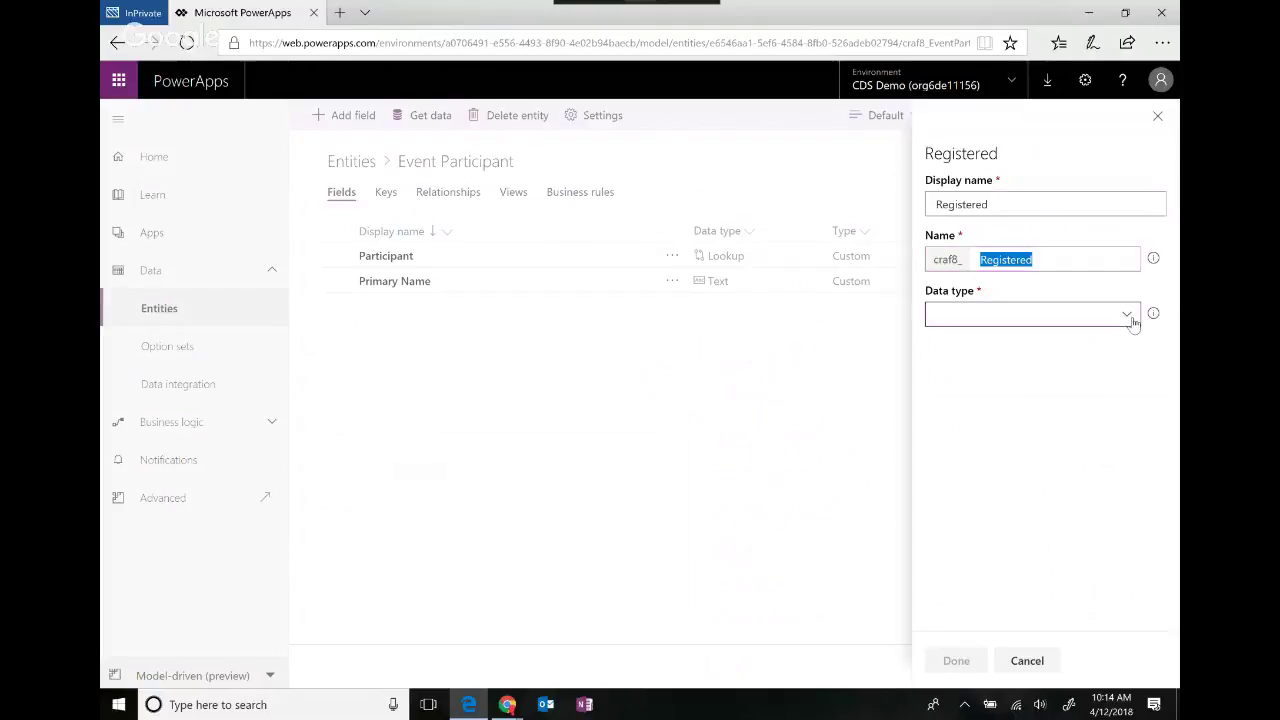
scroll(1138, 592, "down", 3)
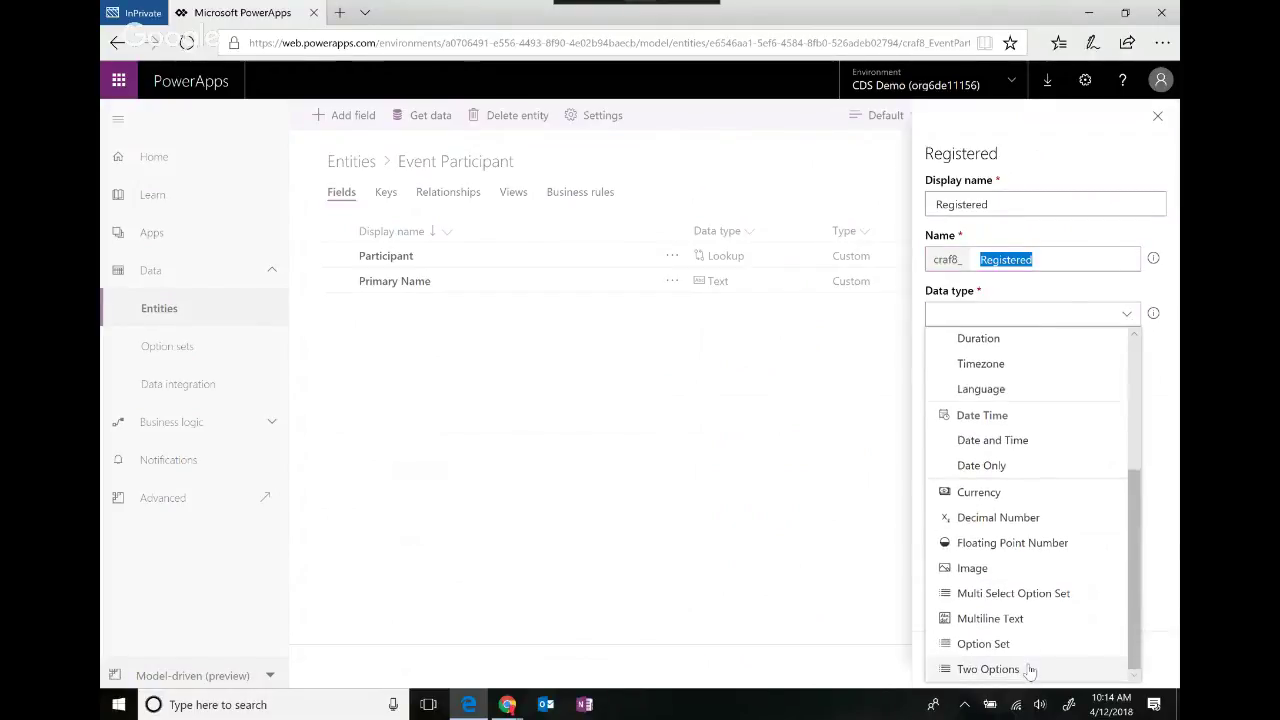
left_click(1031, 671)
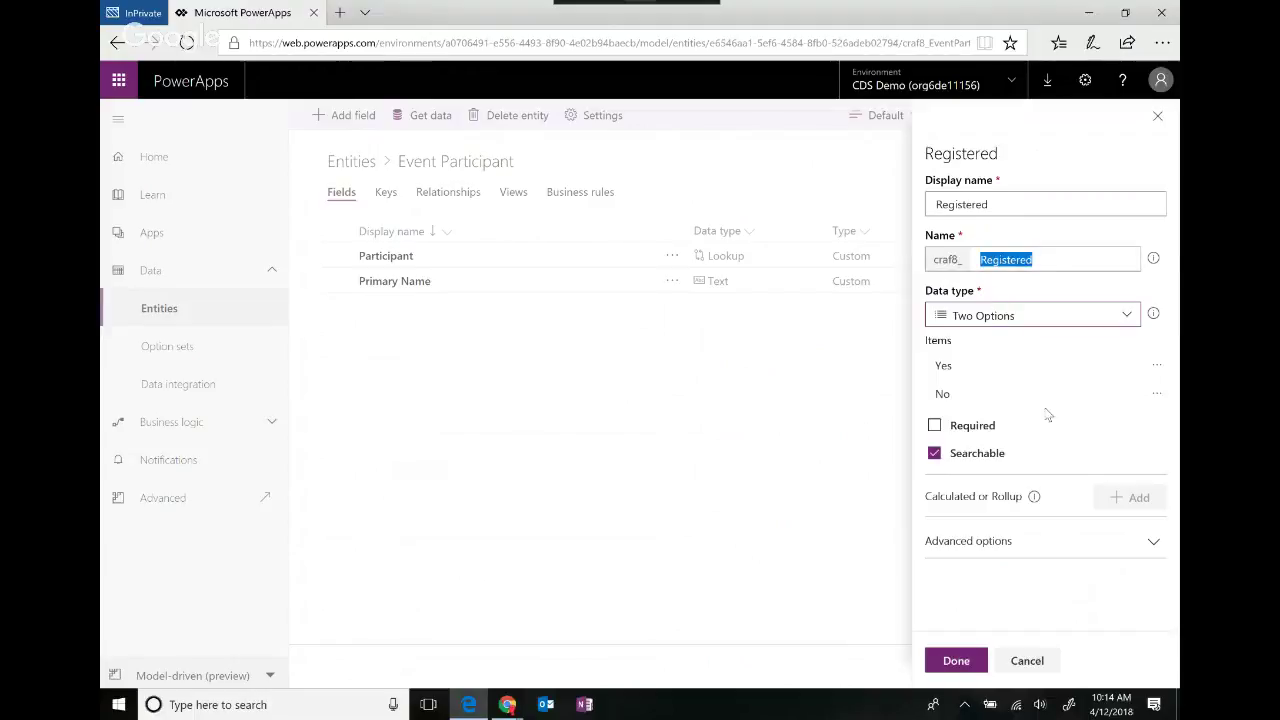
left_click(950, 661)
- Add a field named Attended with the Two Options data type to the Event Participant entity and save the entity
left_click(346, 118)
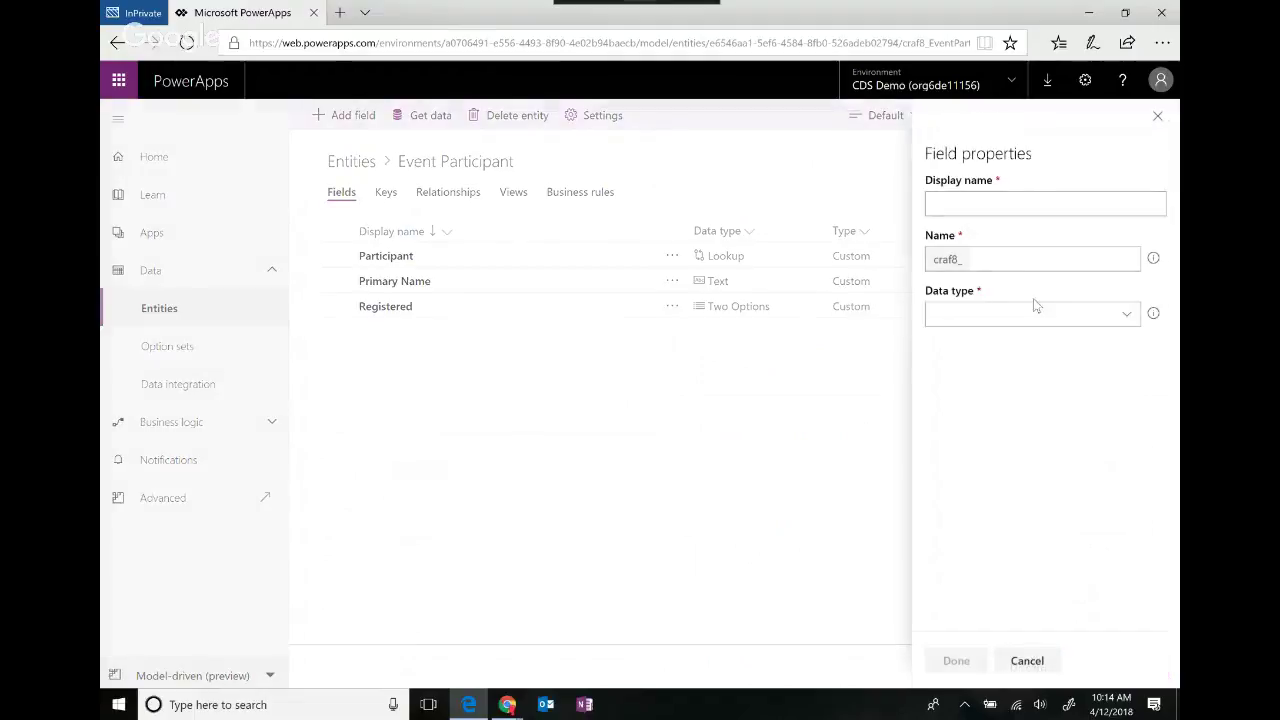
left_click(1008, 199)
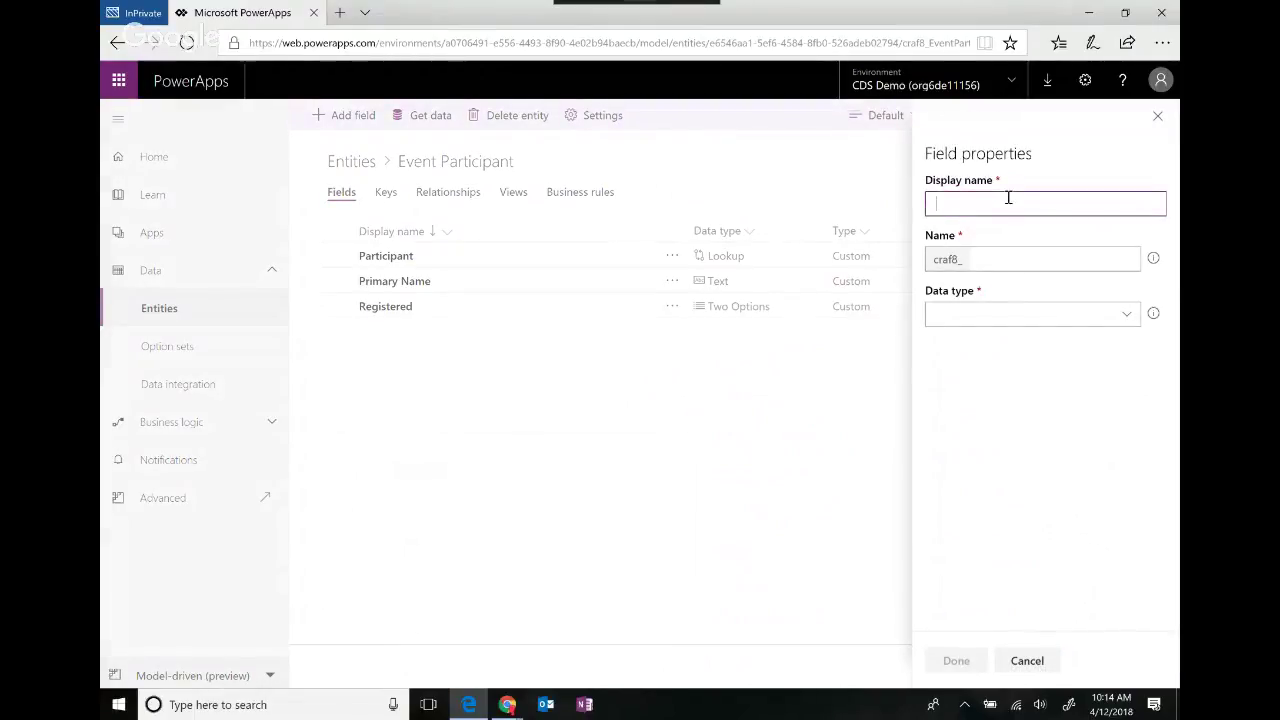
type("Attended")
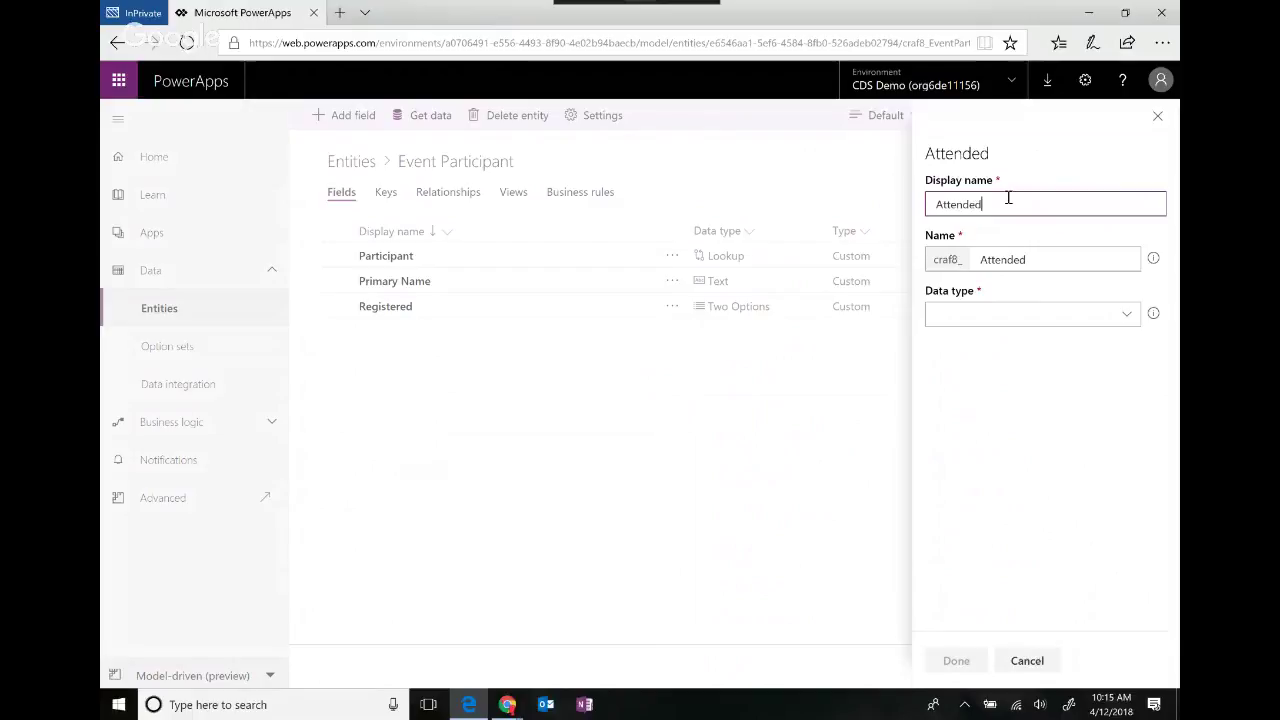
key("Tab")
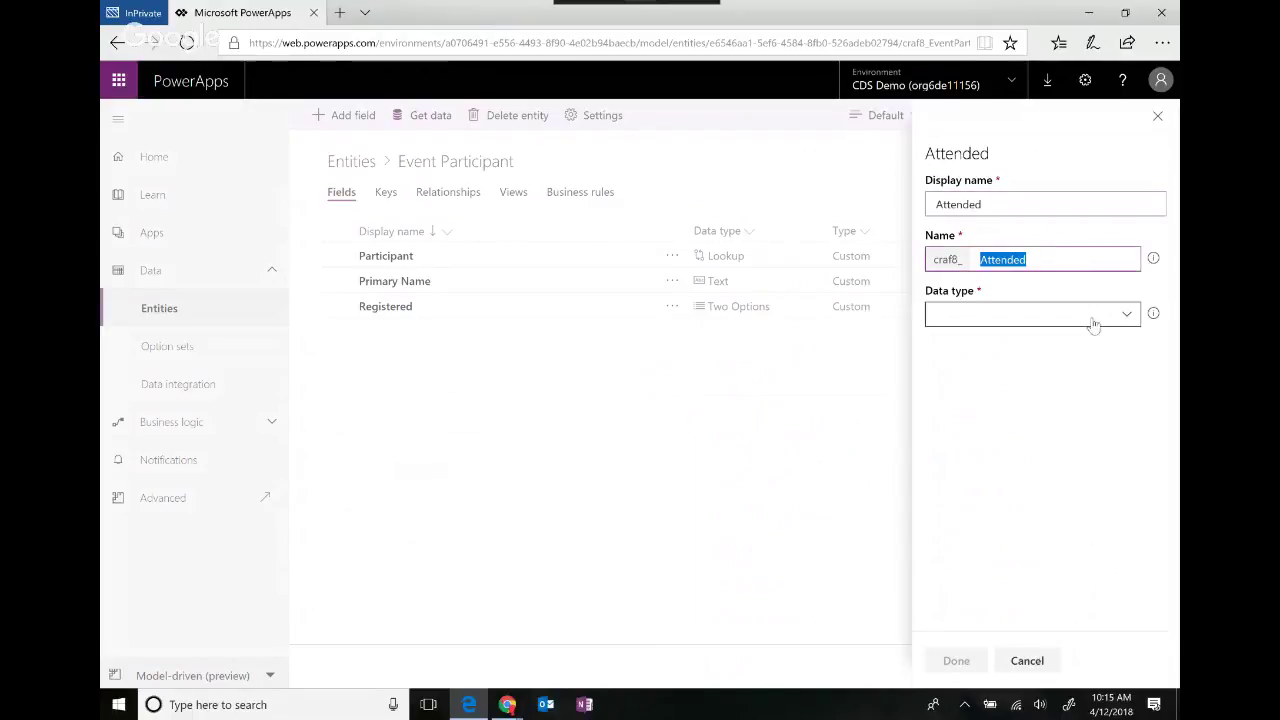
left_click(1091, 314)
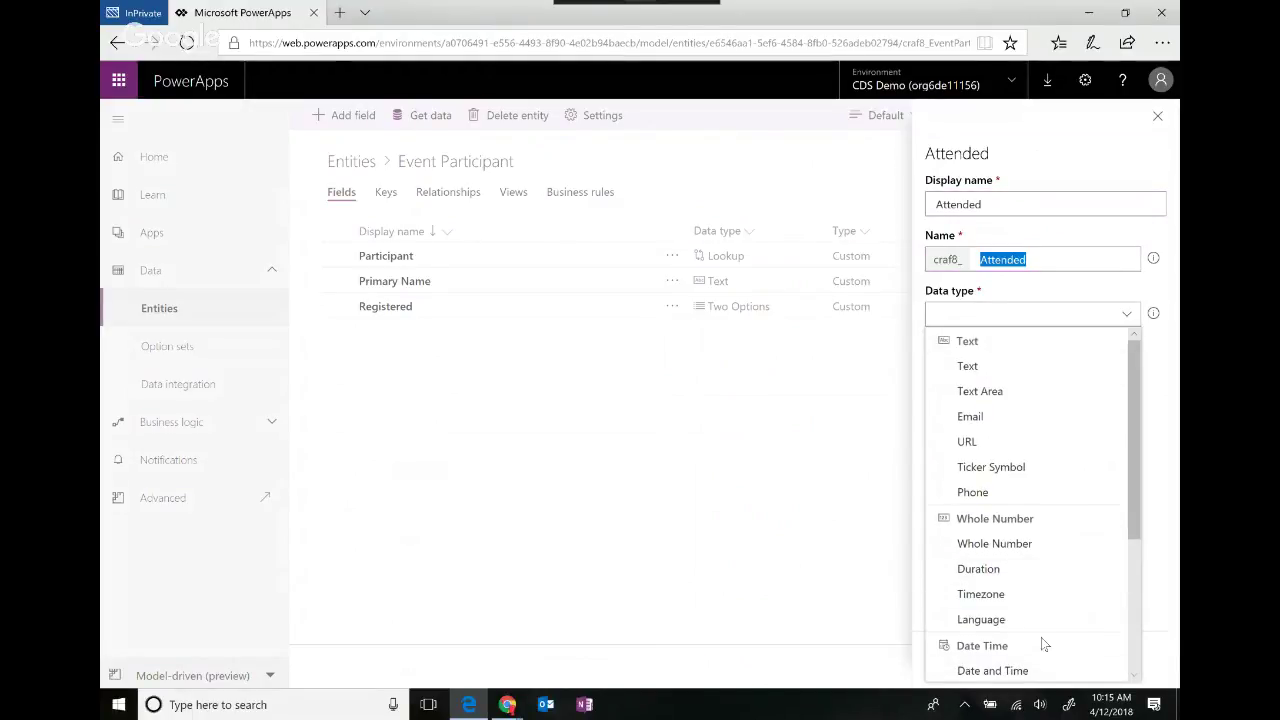
scroll(1045, 643, "down", 3)
left_click(1034, 670)
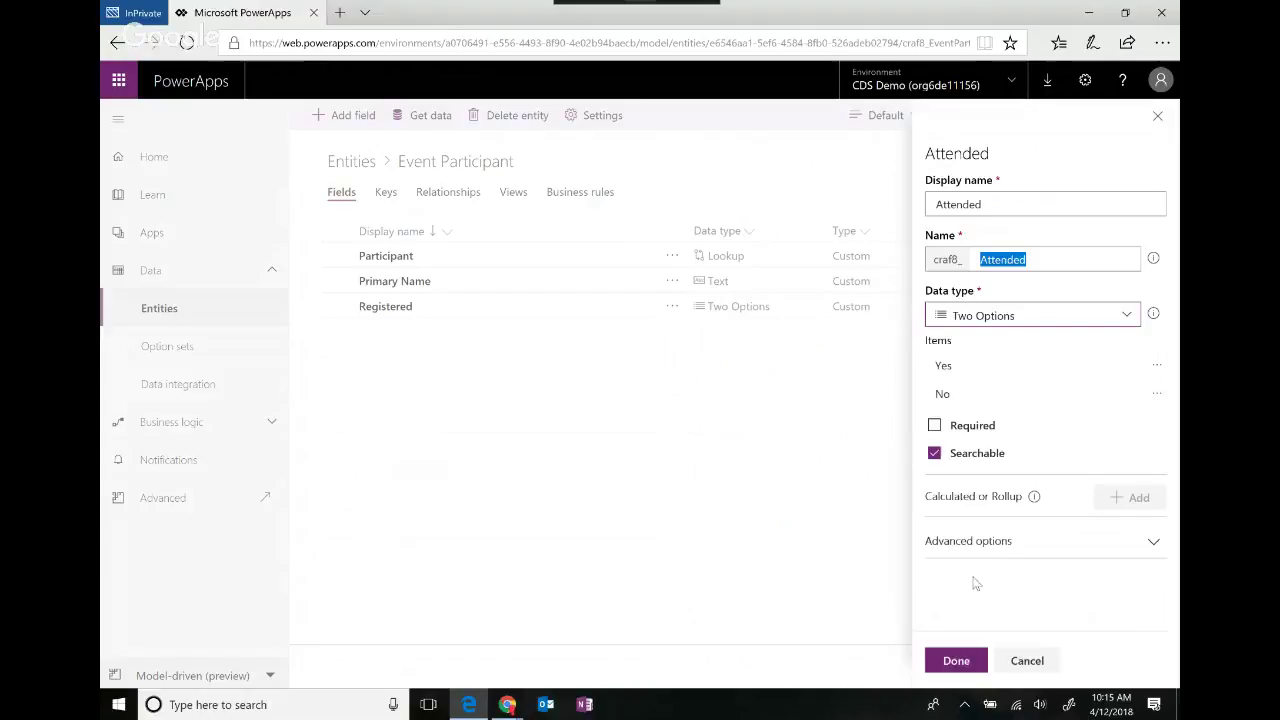
left_click(952, 661)
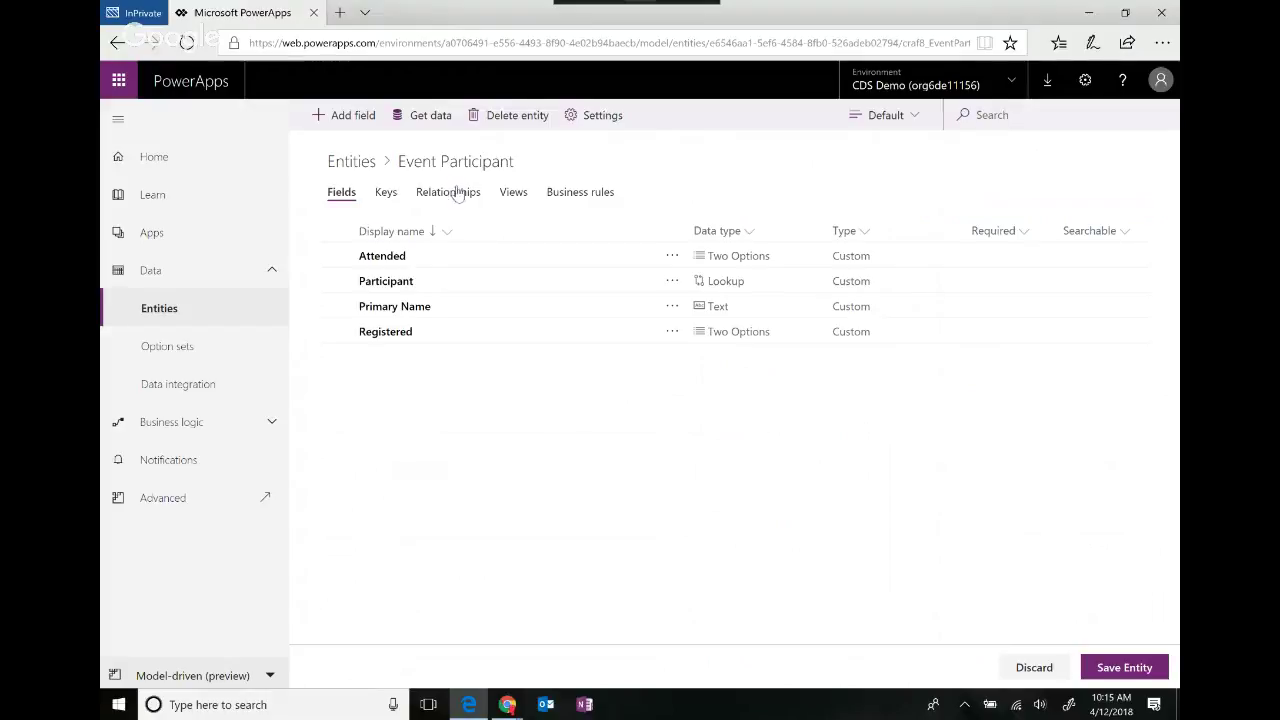
left_click(1128, 673)
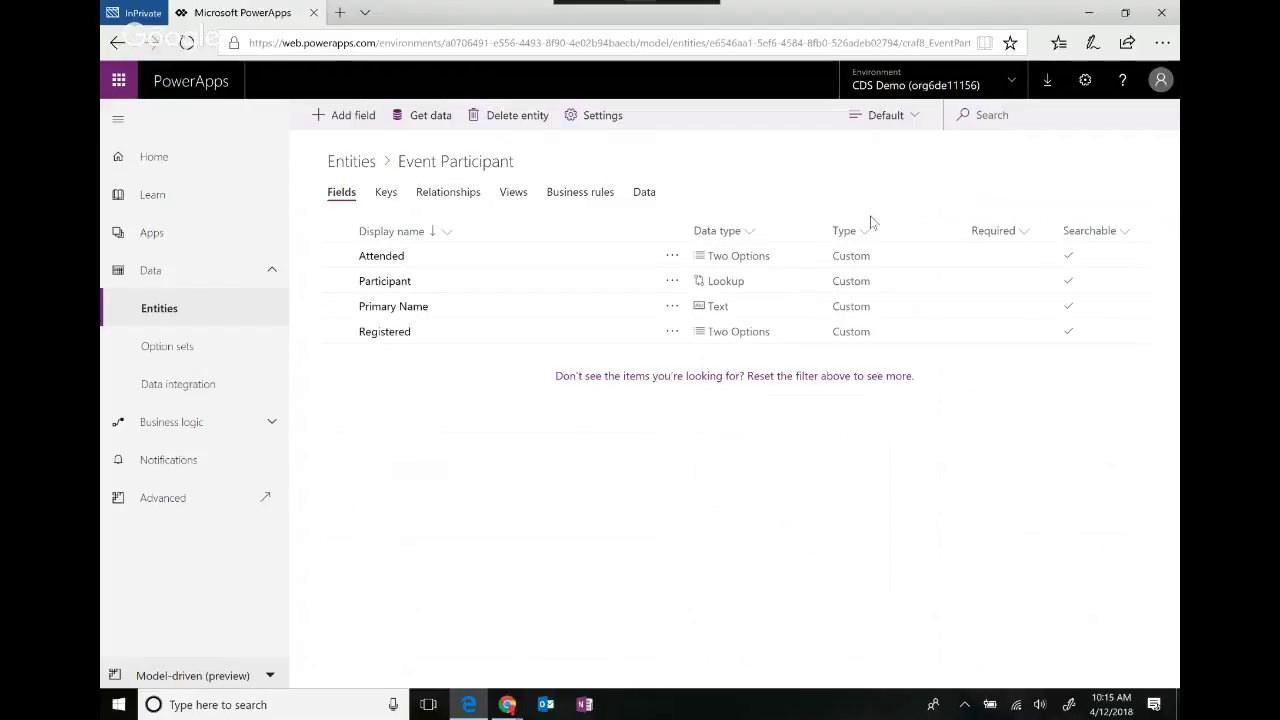
- Return to the entities list and show the relationships of the custom Event entity
left_click(330, 166)
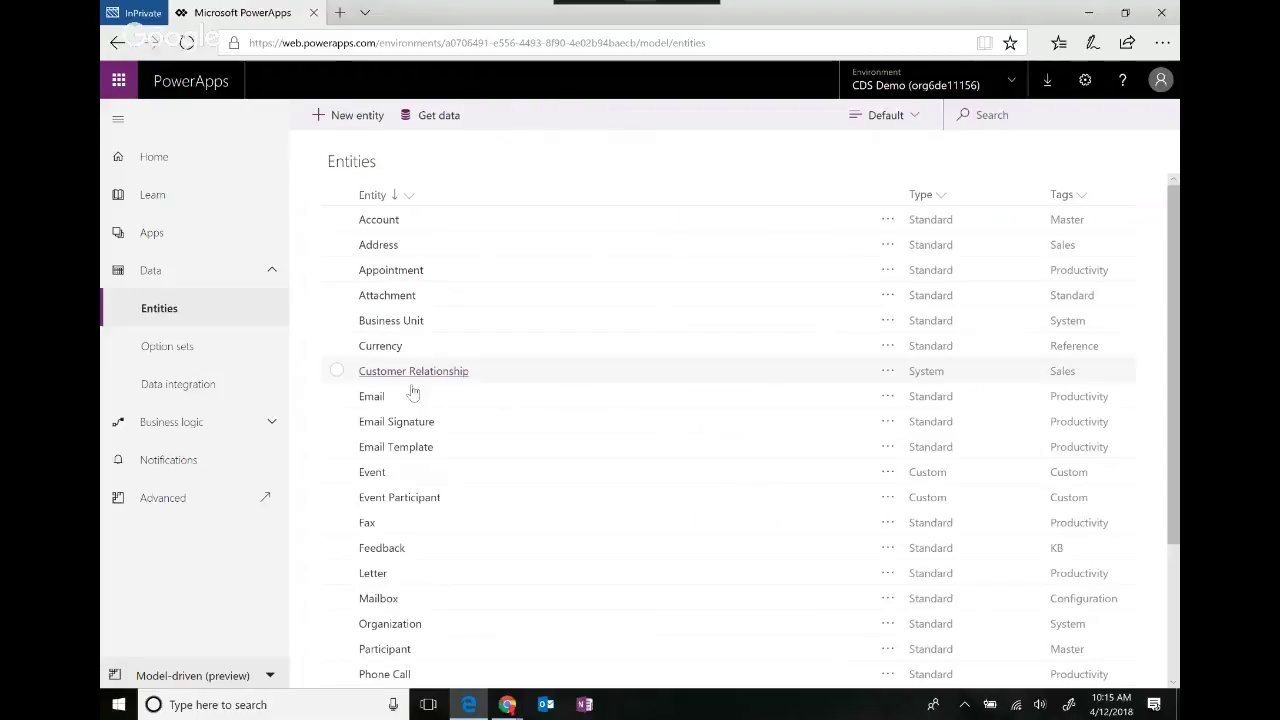
left_click(381, 474)
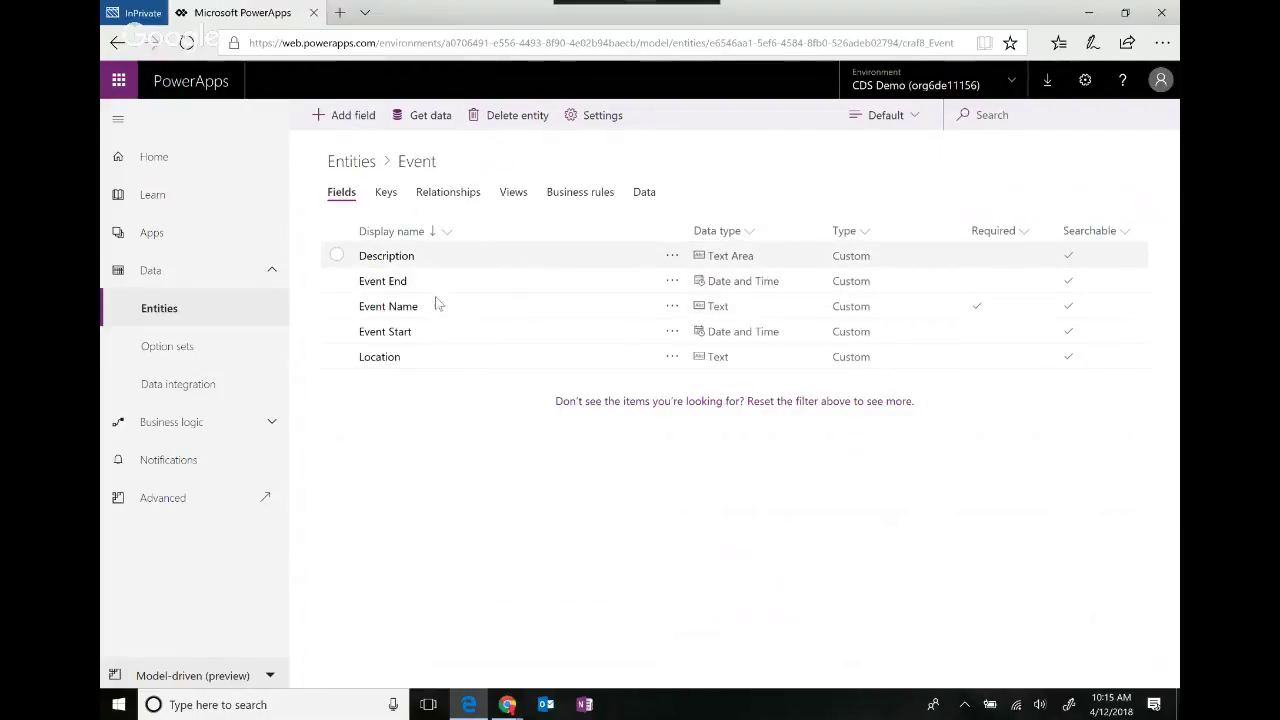
left_click(464, 194)
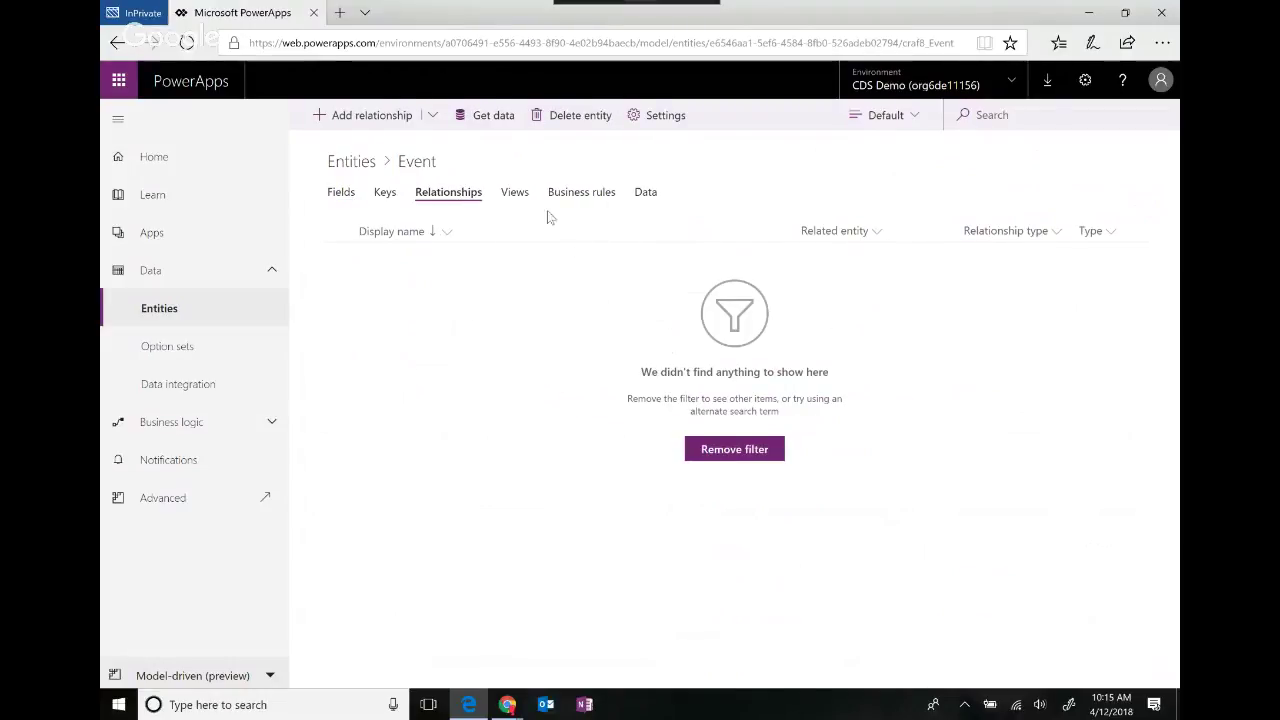
- Add a one-to-many relationship from Event to the Event Participant entity and save the Event entity
left_click(436, 116)
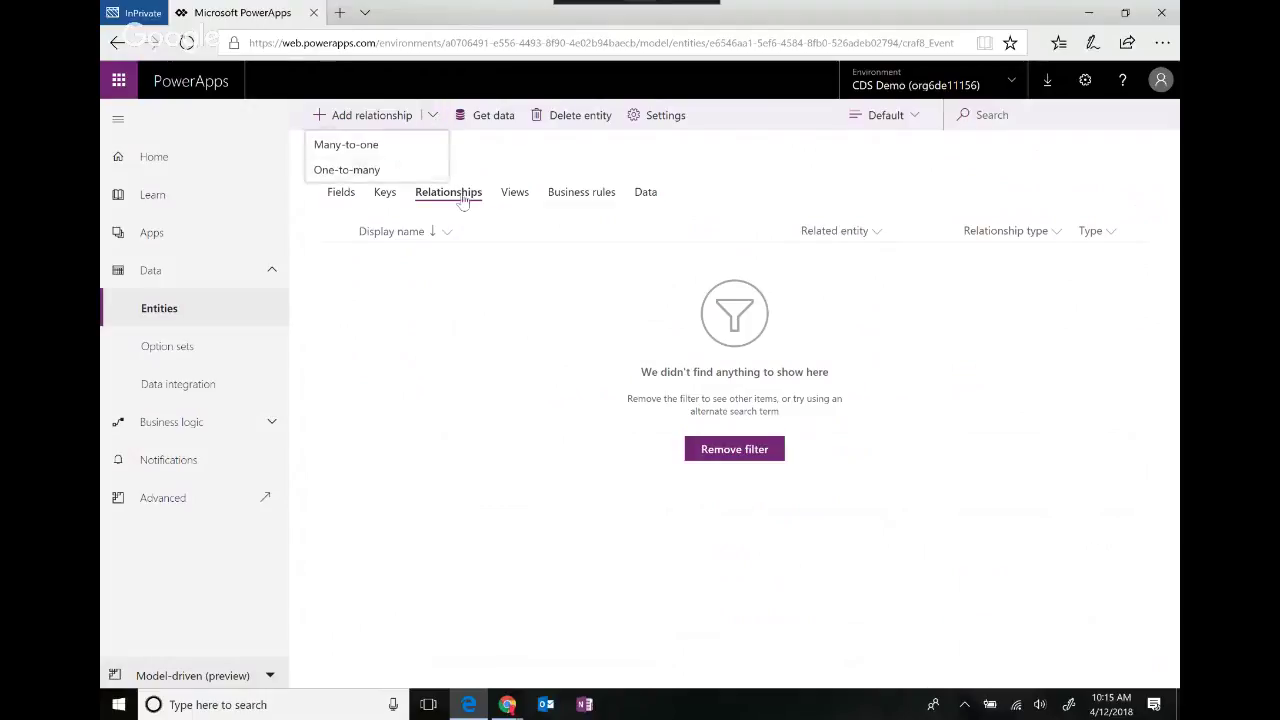
left_click(368, 170)
left_click(1014, 244)
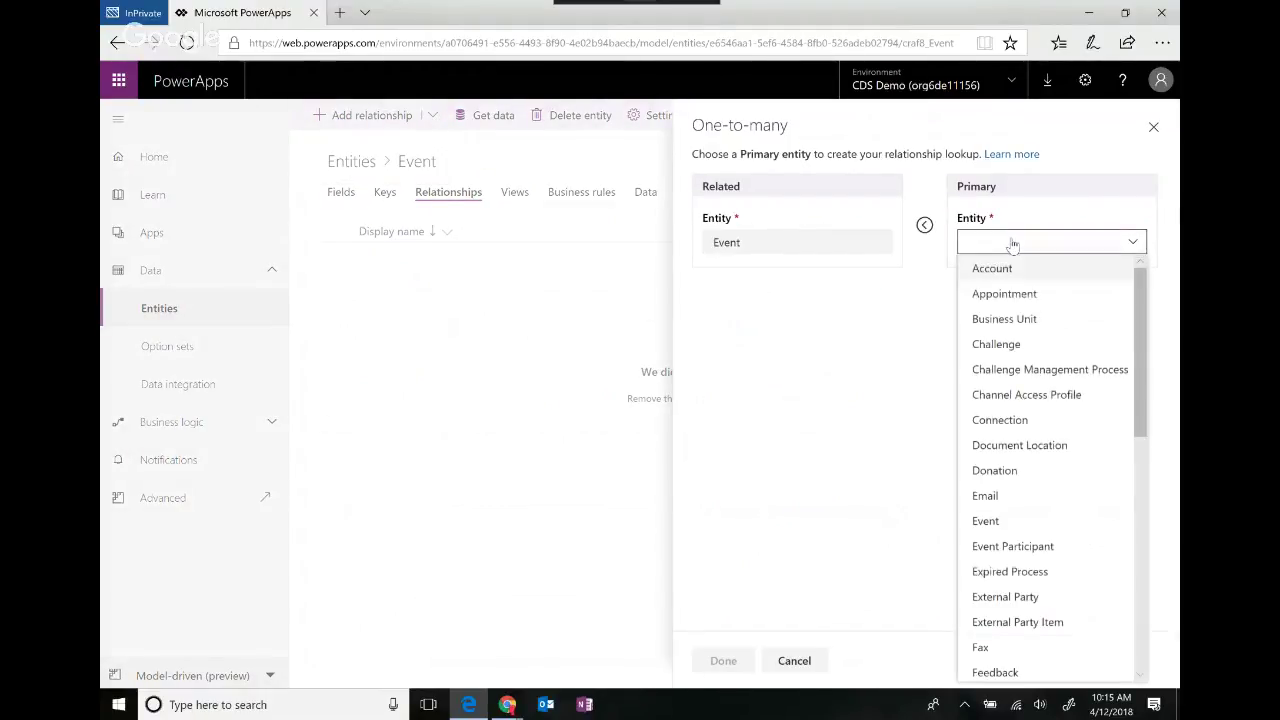
left_click(1036, 548)
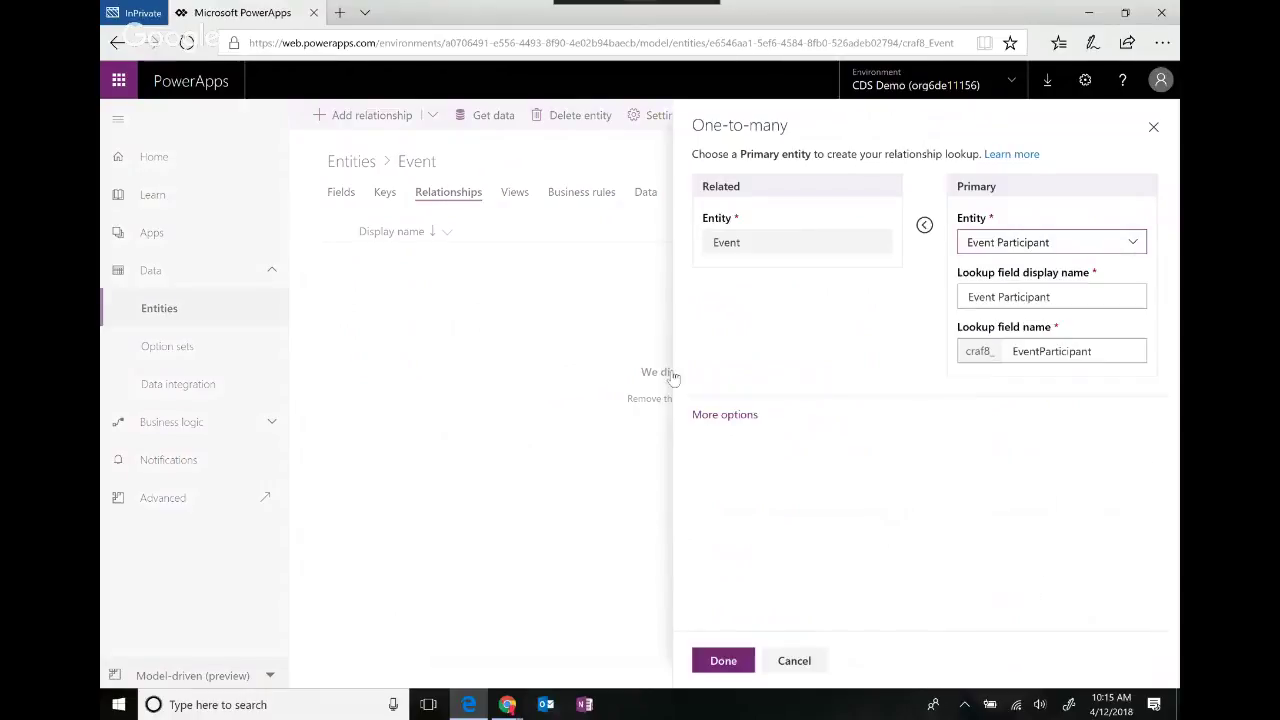
left_click(723, 664)
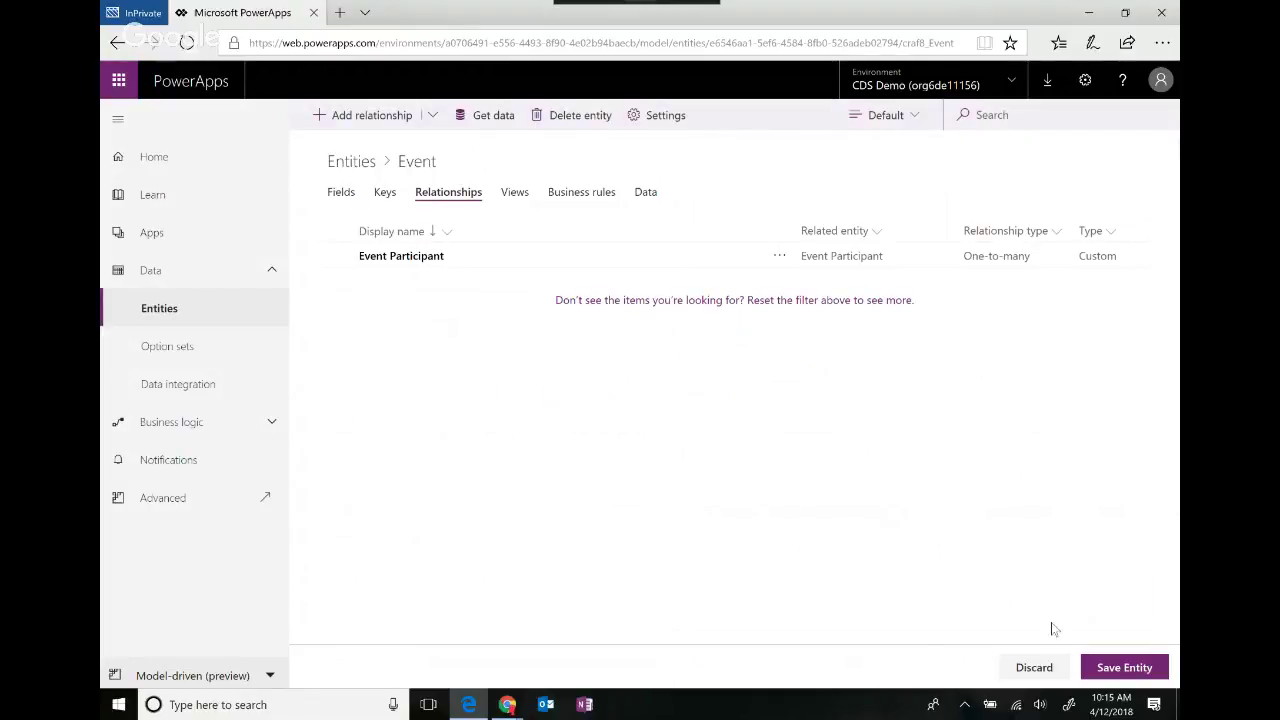
left_click(1100, 667)
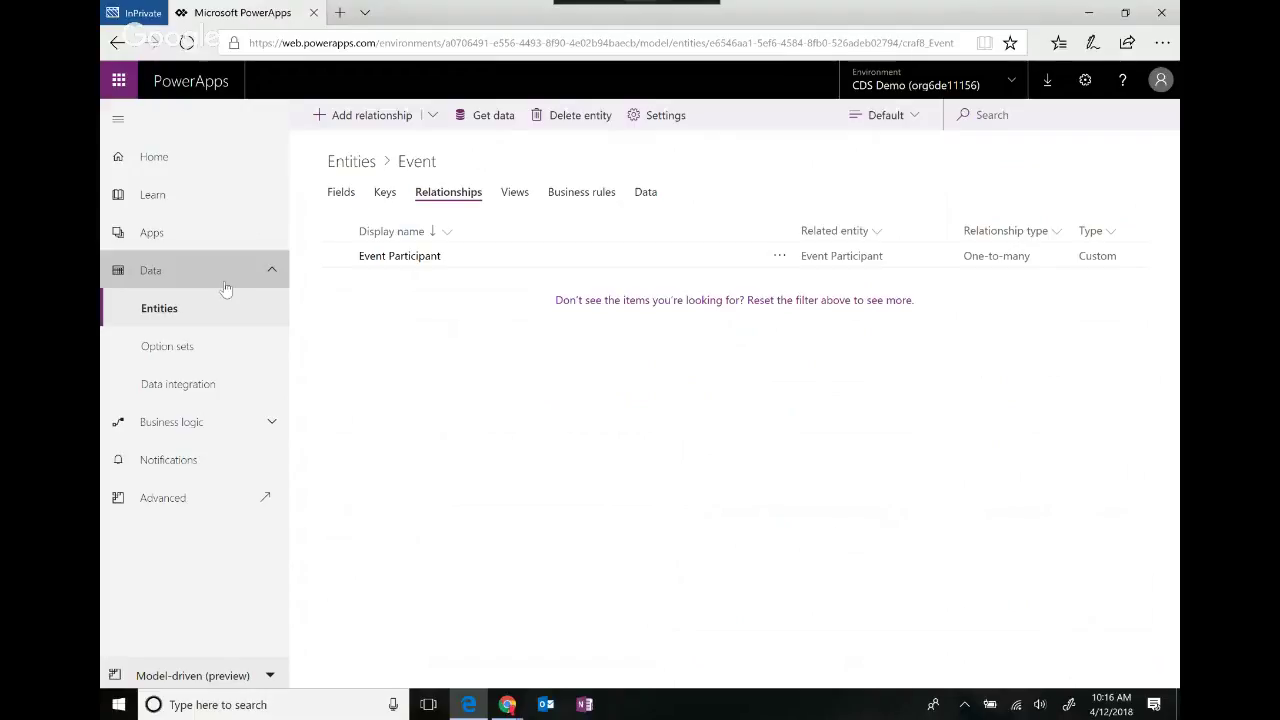
- Start creating a new model-driven app from the apps list and name it Event Management
left_click(160, 232)
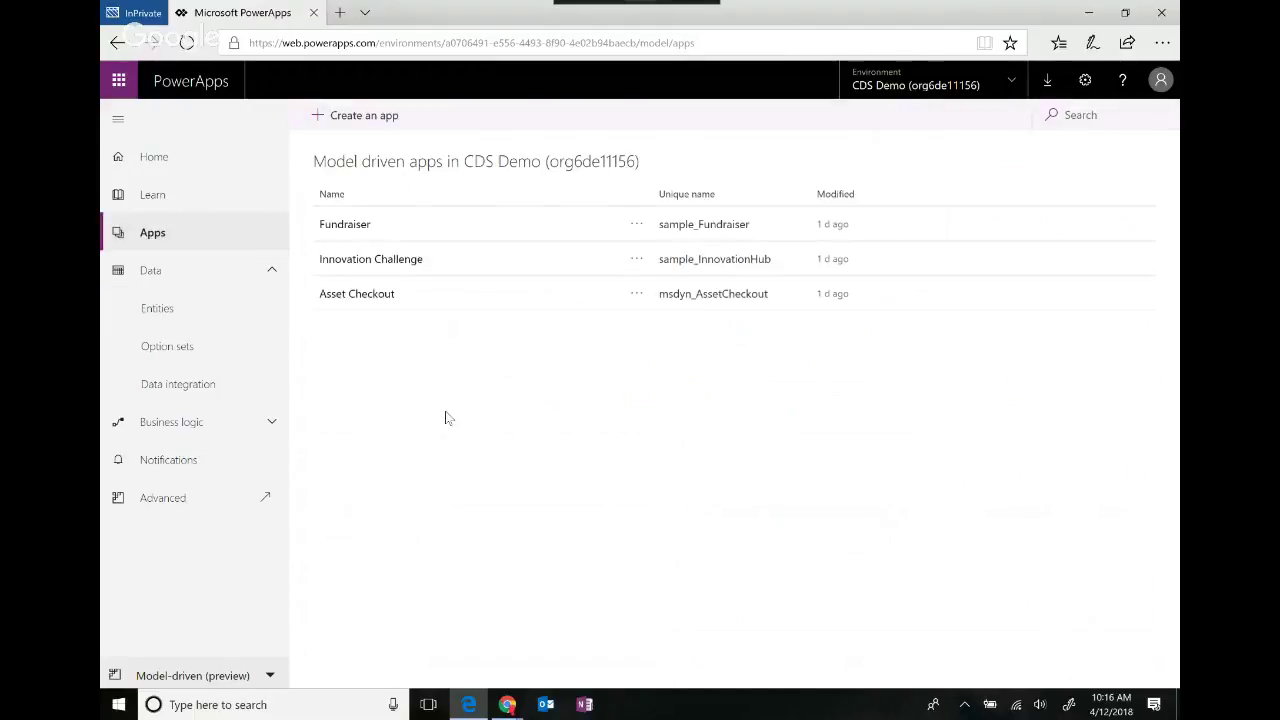
left_click(355, 117)
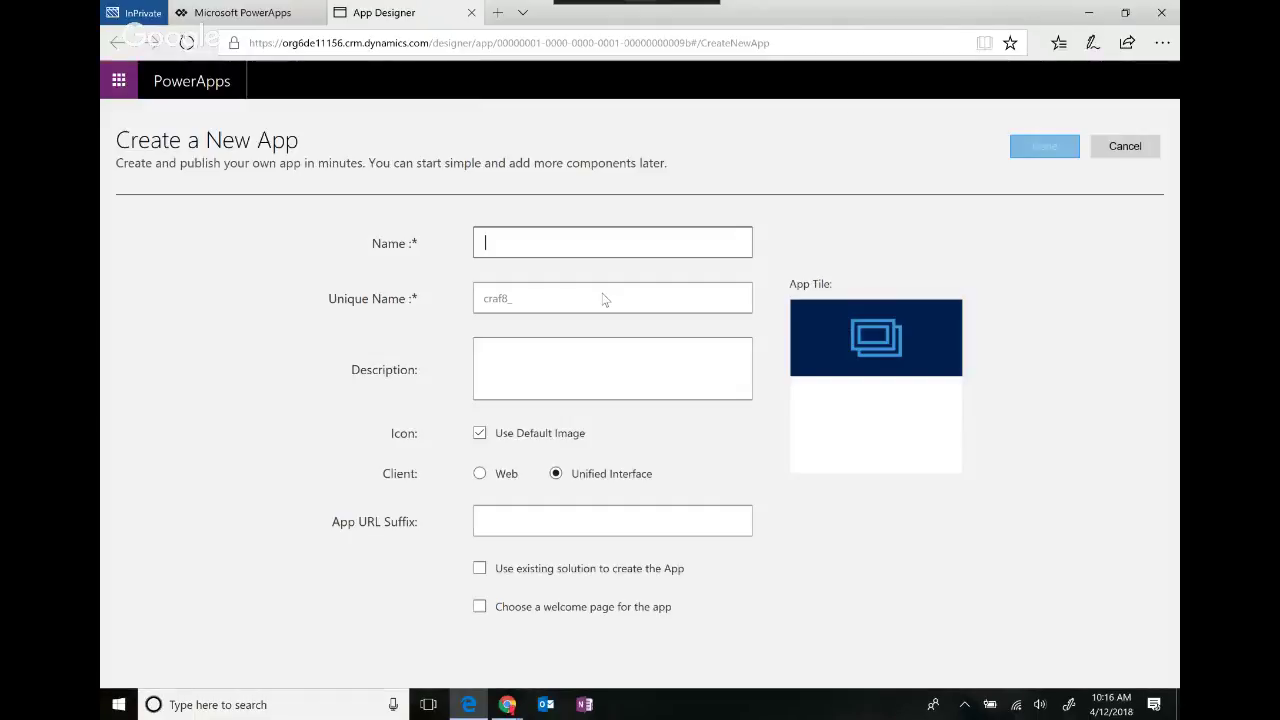
type("Event")
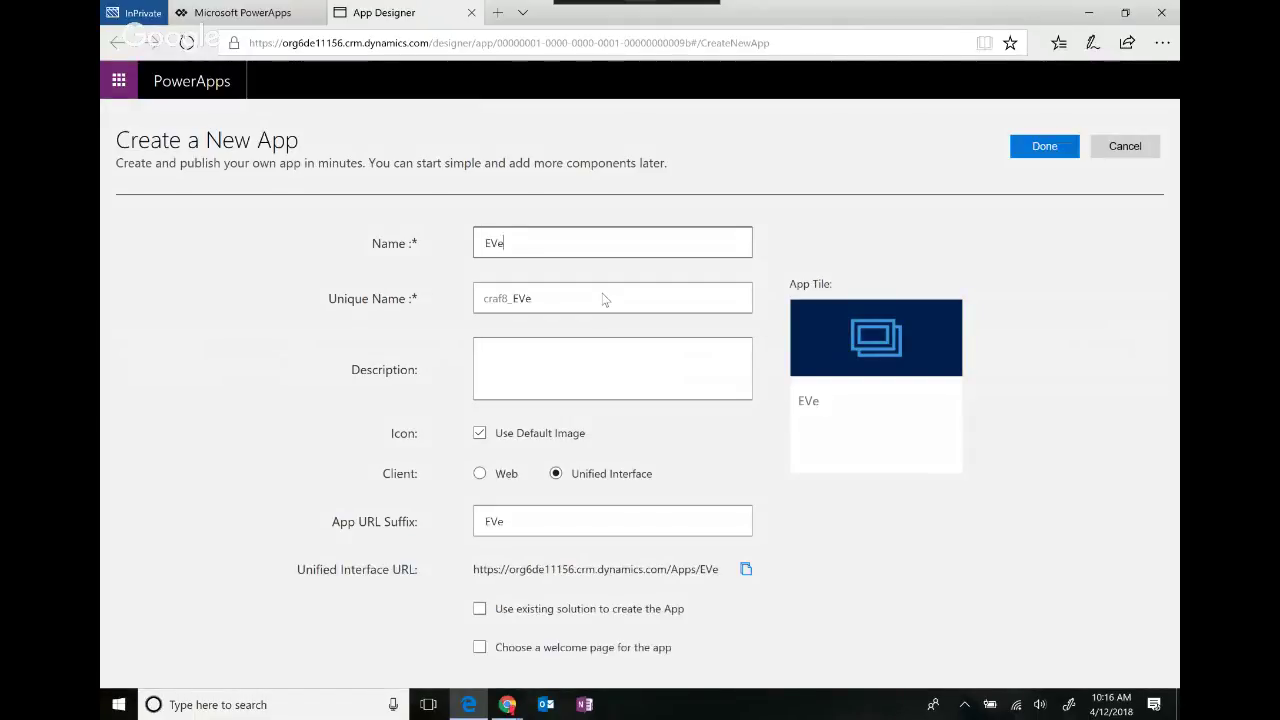
key("BackSpace")
key("BackSpace")
key("BackSpace")
type("ent ")
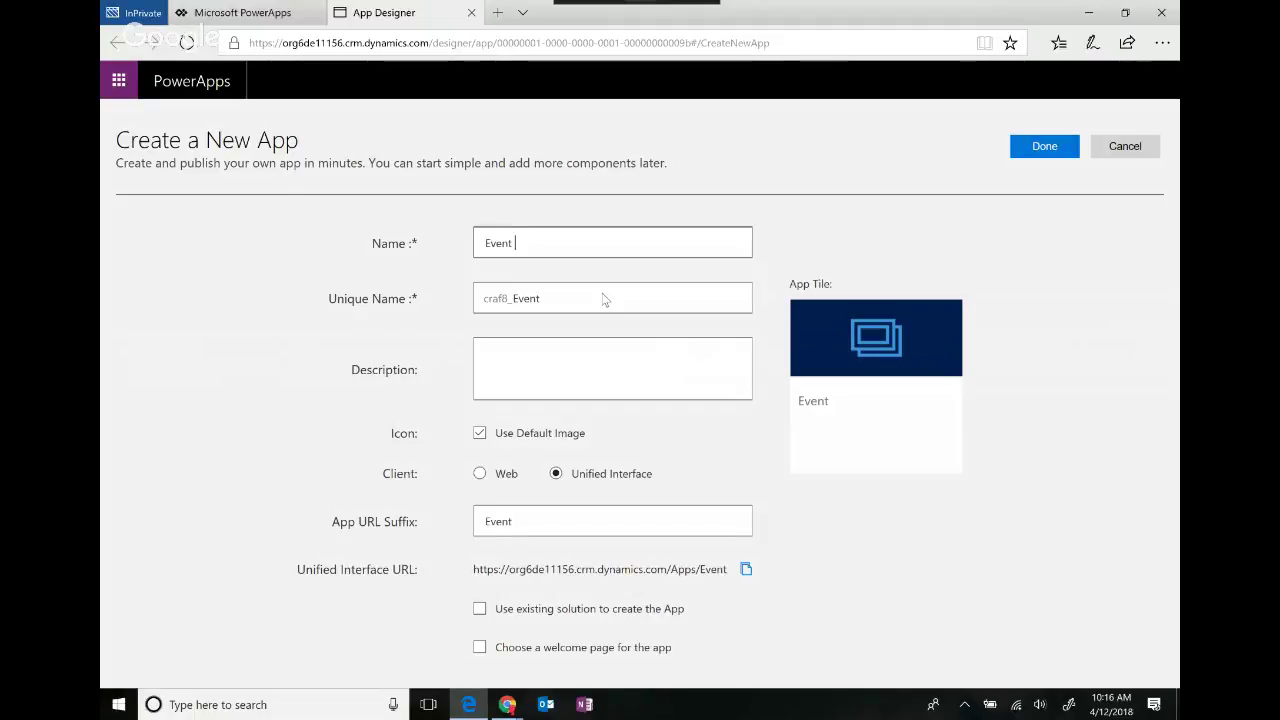
type("Management")
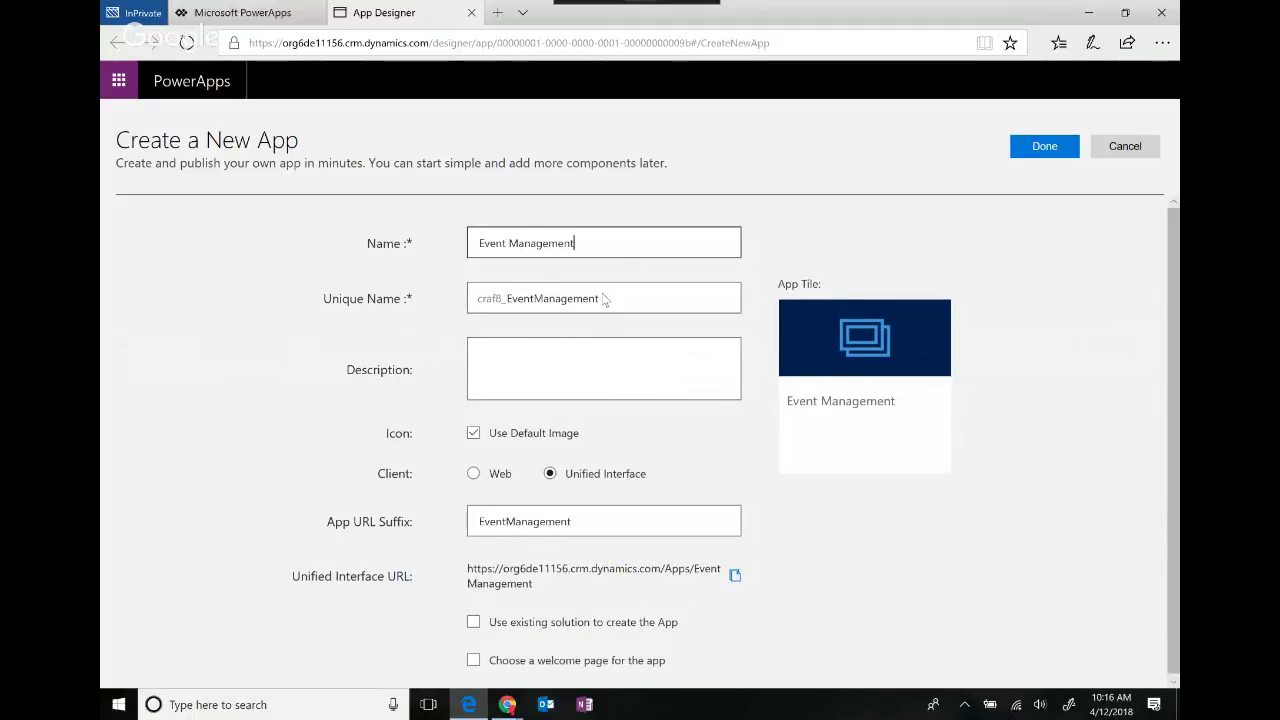
- Finish creating the app and title the new group in its site map Event Management
left_click(1046, 147)
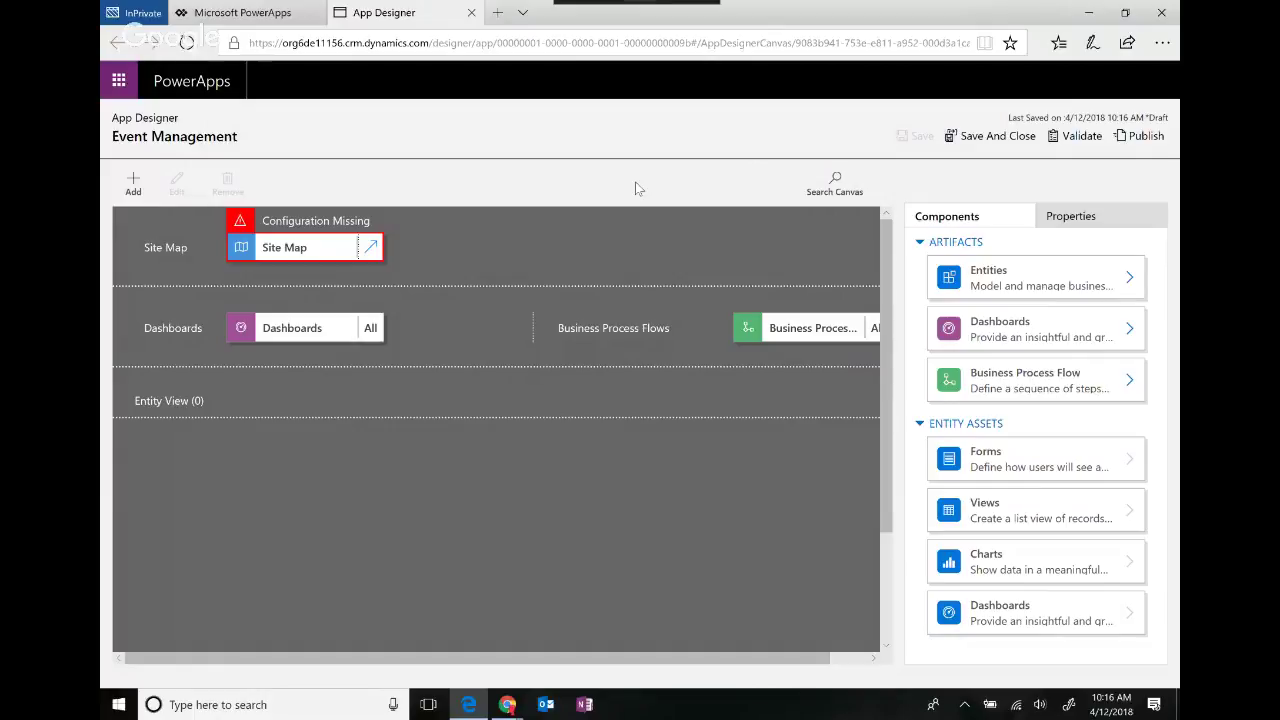
left_click(371, 252)
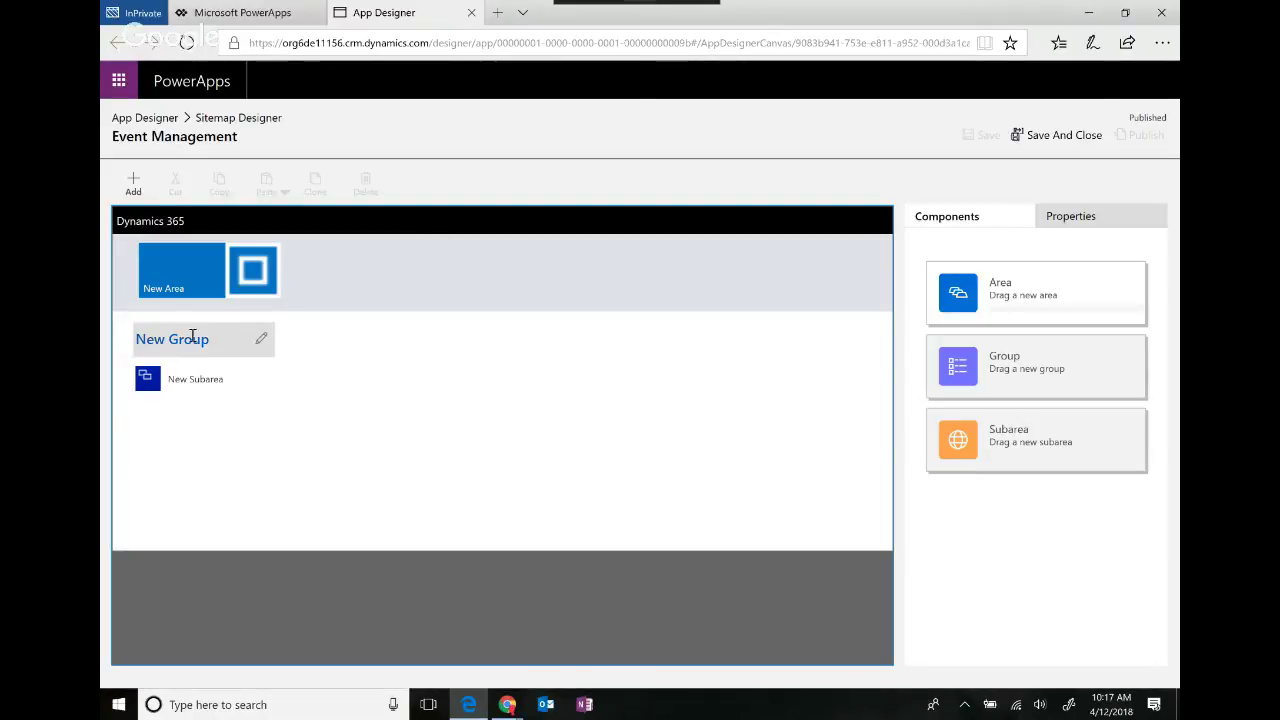
left_click(249, 337)
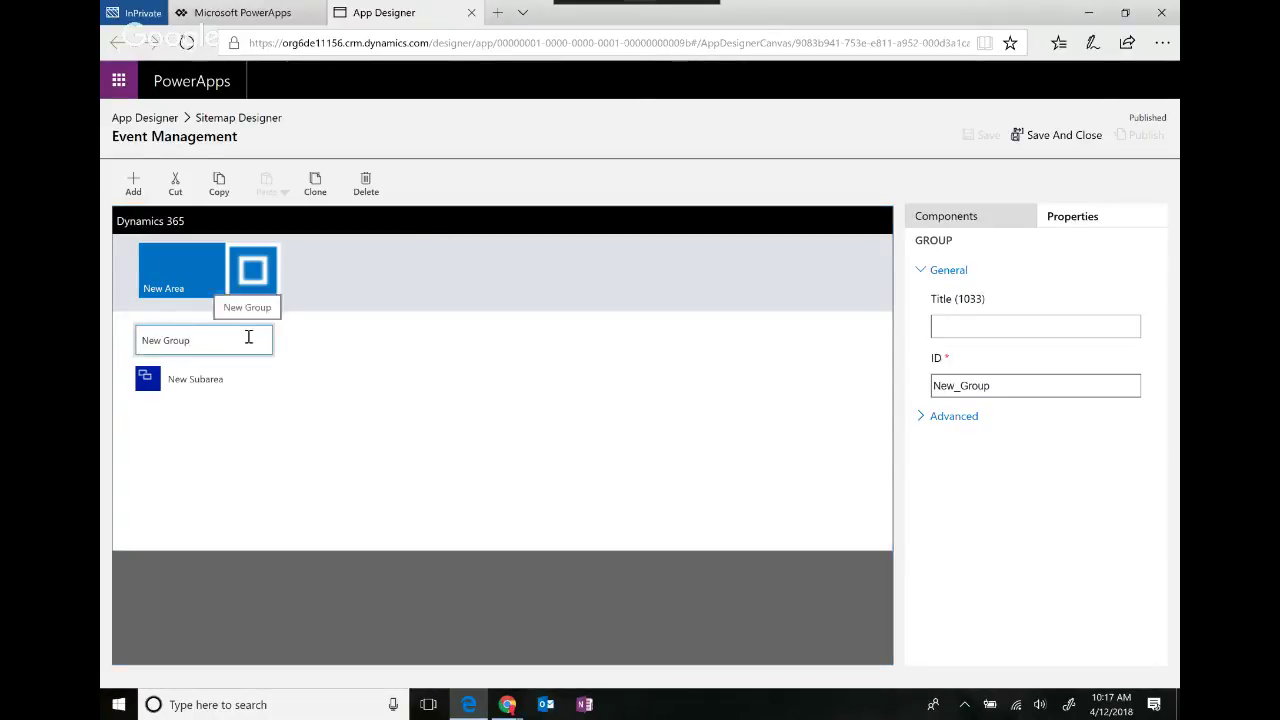
double_click(249, 337)
type("Event")
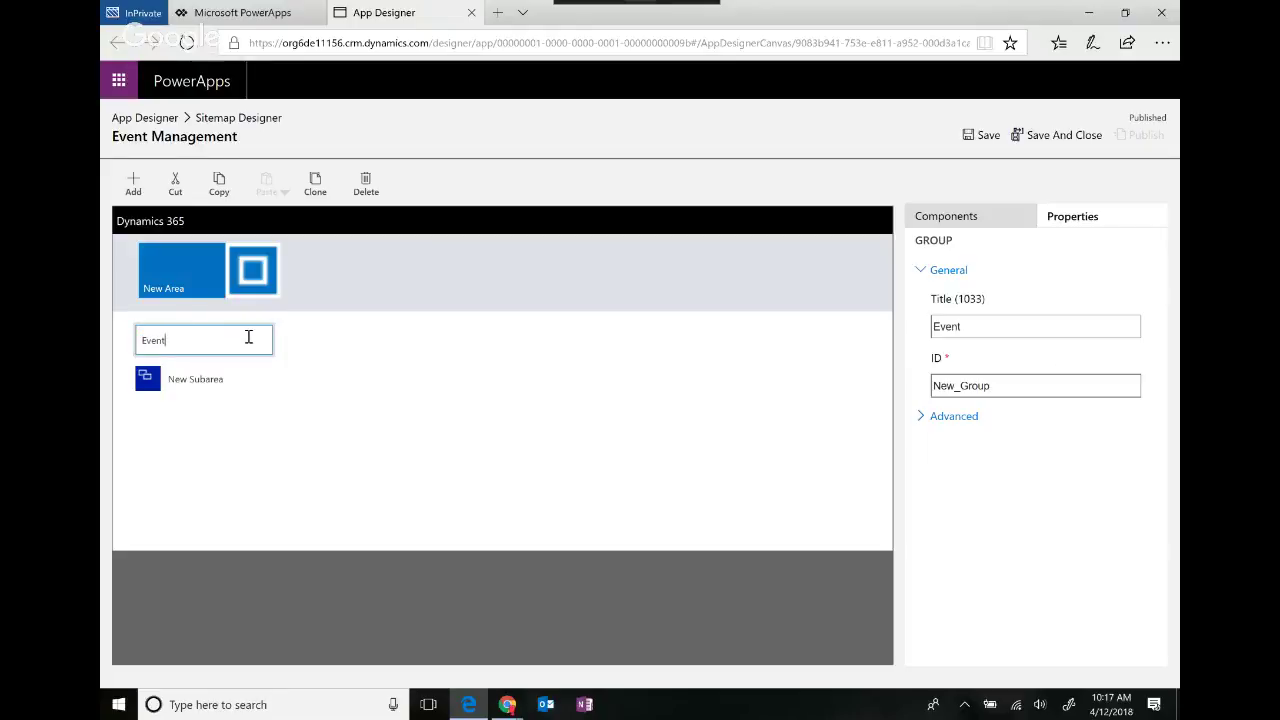
type(" Mange")
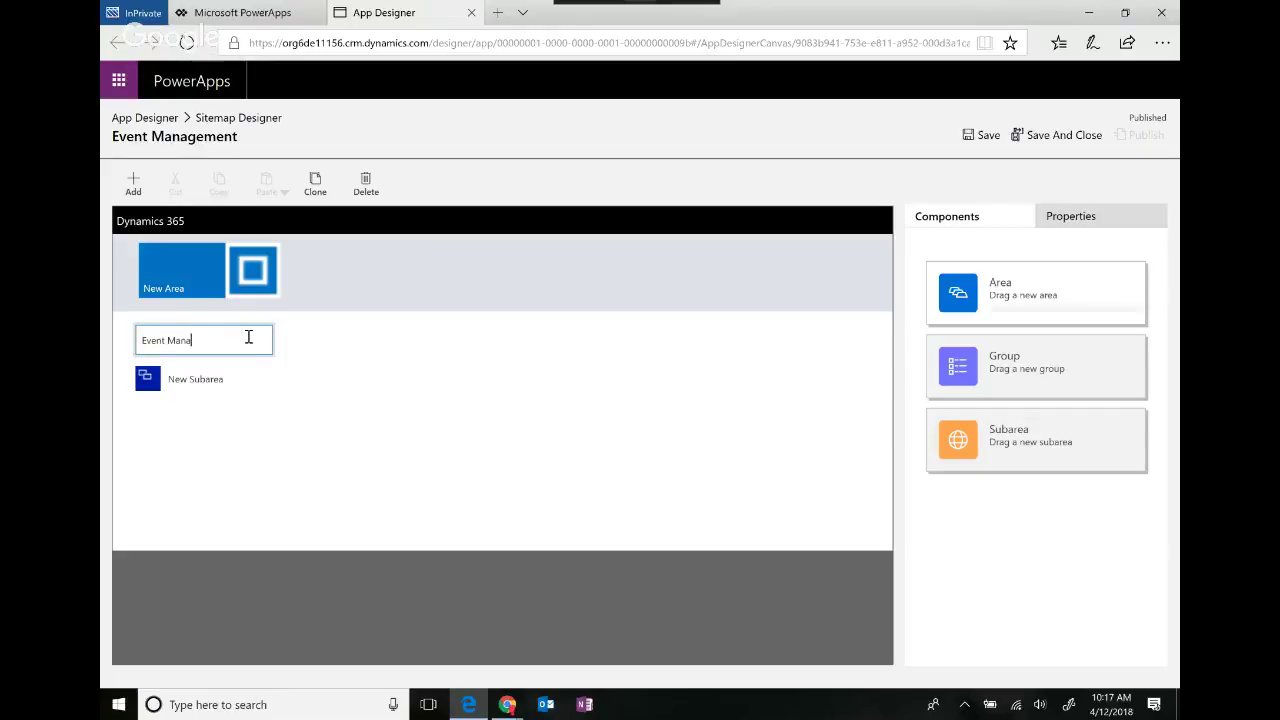
type("gement")
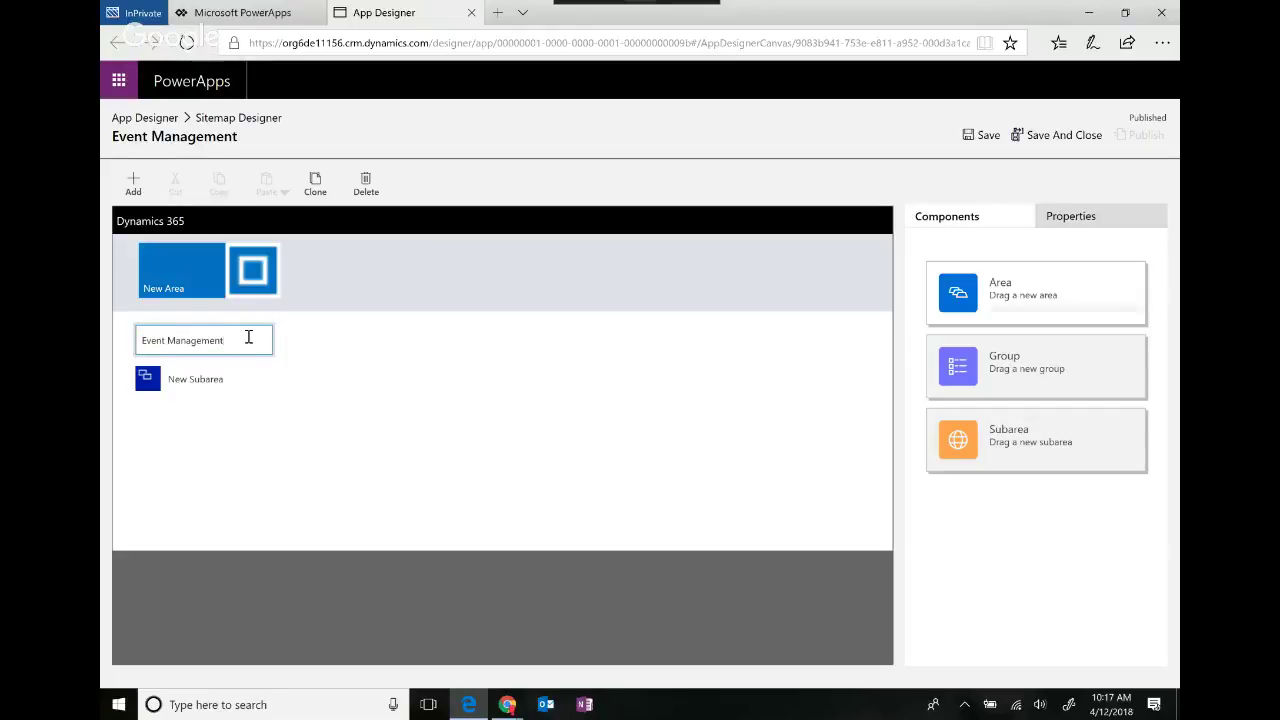
- Set the new subarea's type to Entity and assign the Event entity to it
left_click(214, 378)
left_click(1078, 317)
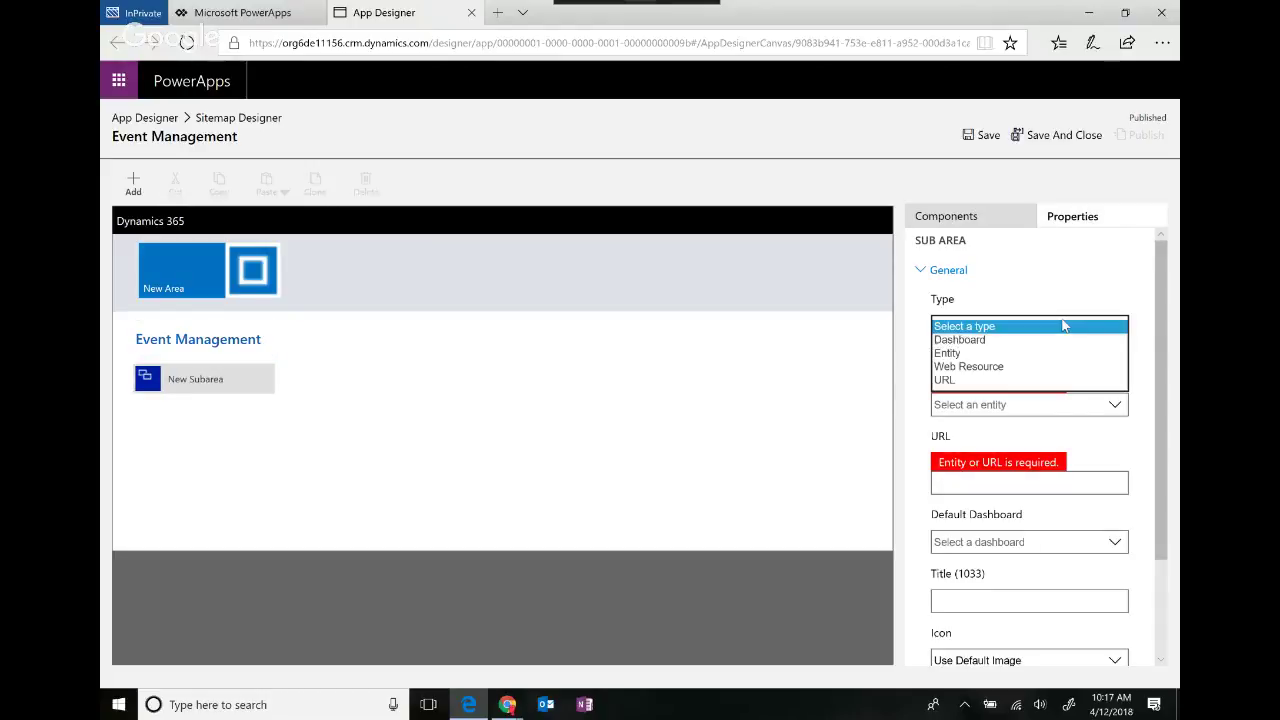
left_click(1045, 354)
left_click(1049, 408)
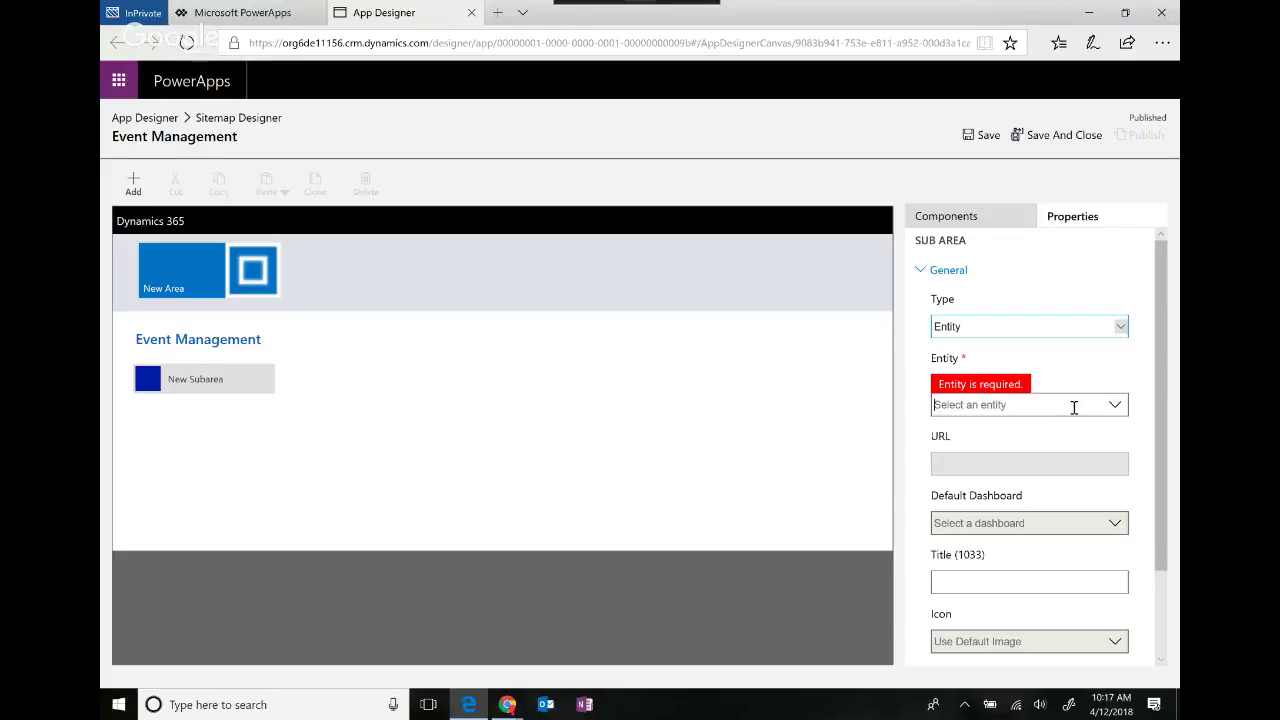
type("Event")
key("Return")
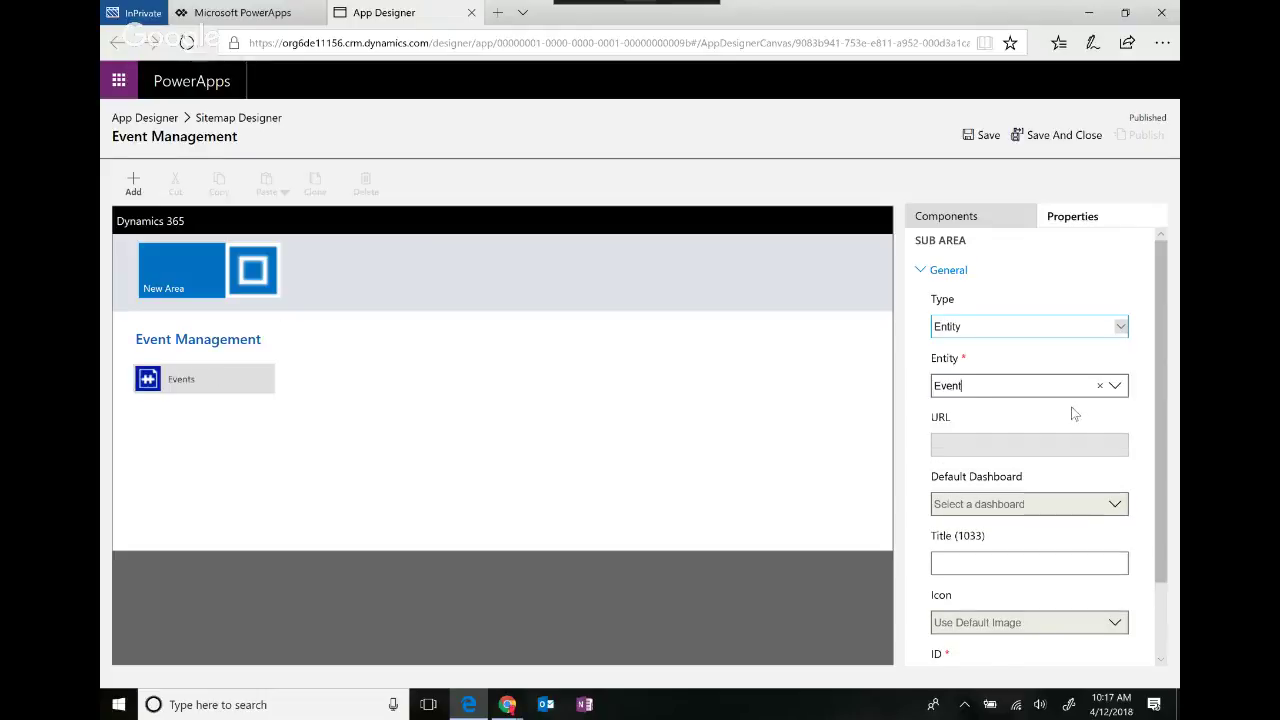
- Add a second subarea of type Entity for the Participant entity, and return from the site map to the app designer
left_click(133, 185)
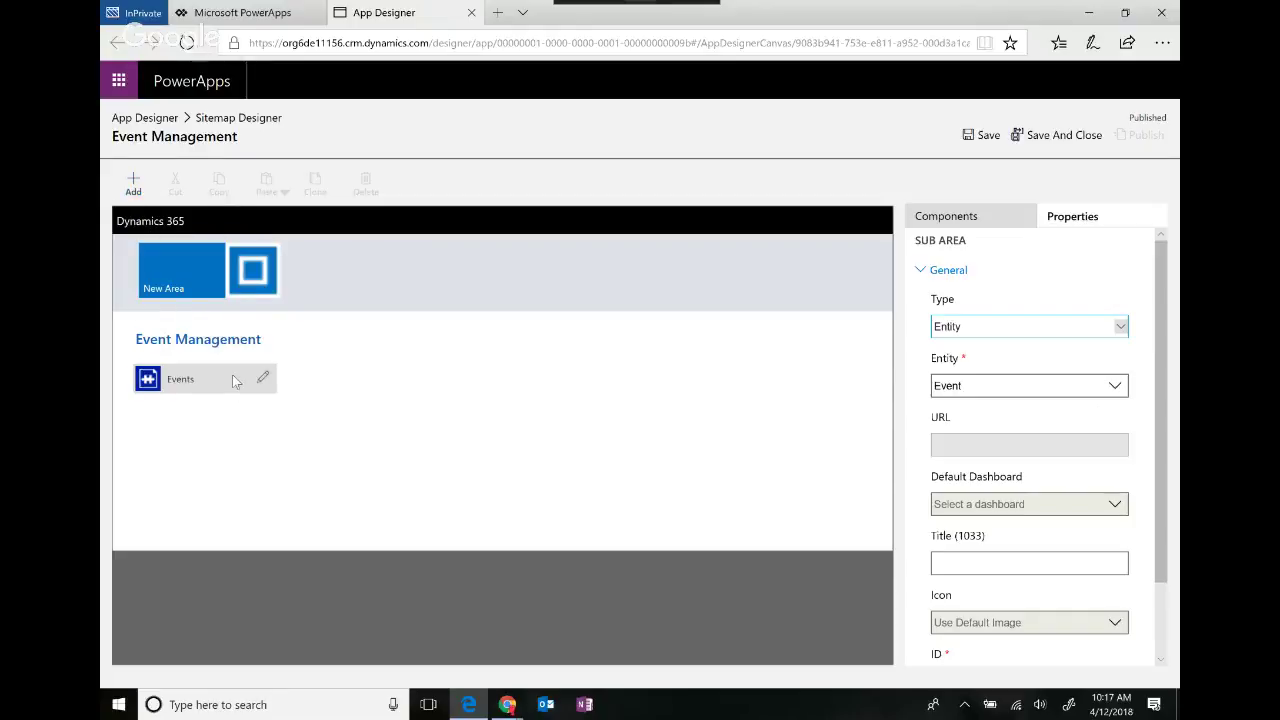
left_click(127, 183)
left_click(155, 286)
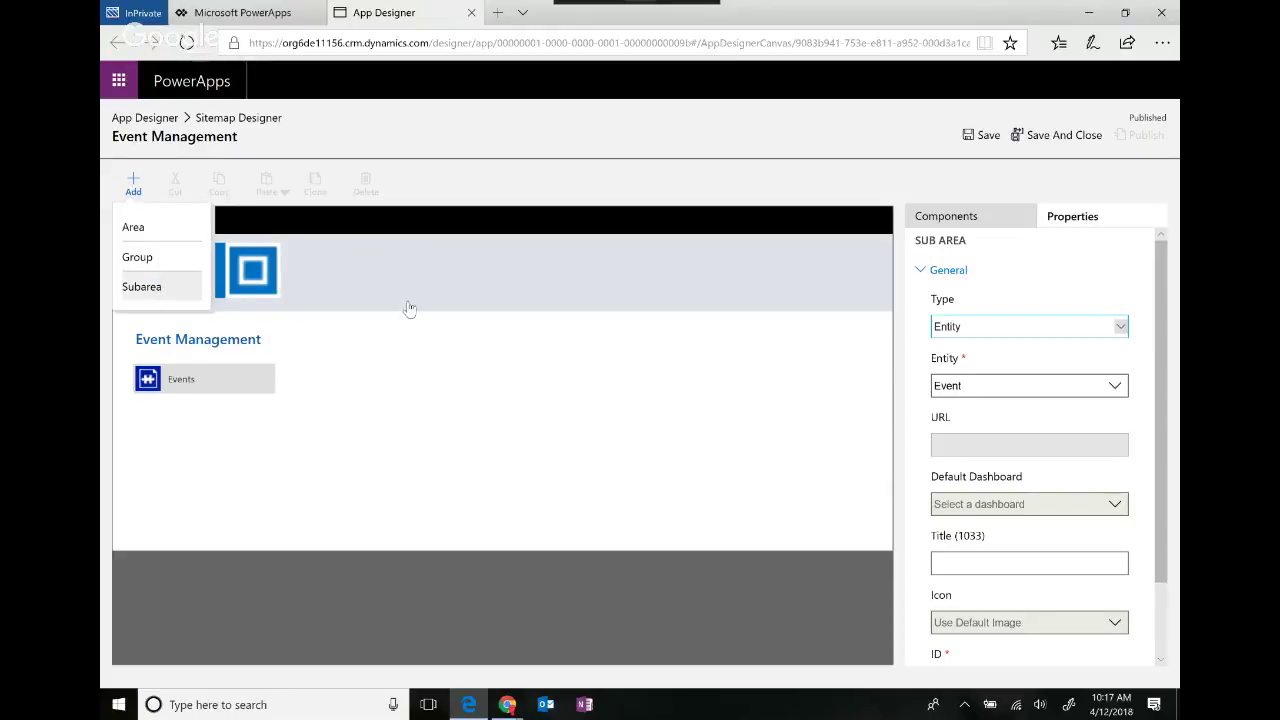
left_click(1010, 333)
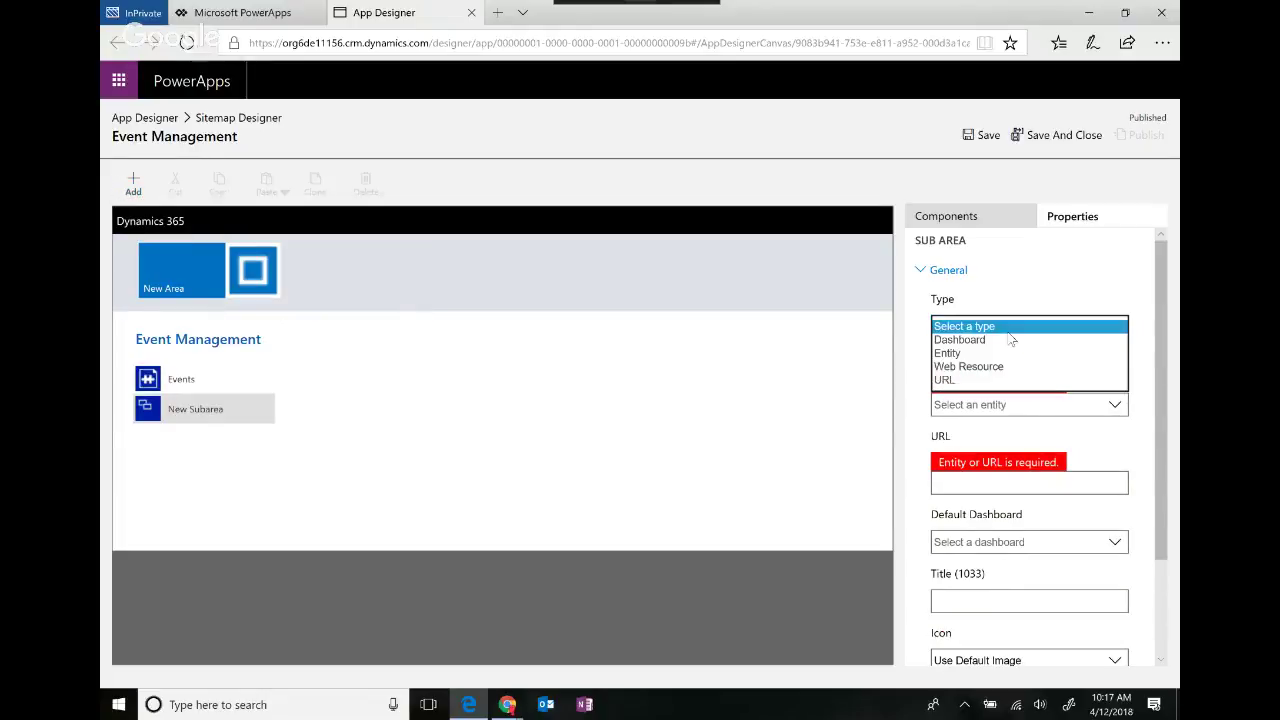
left_click(1010, 353)
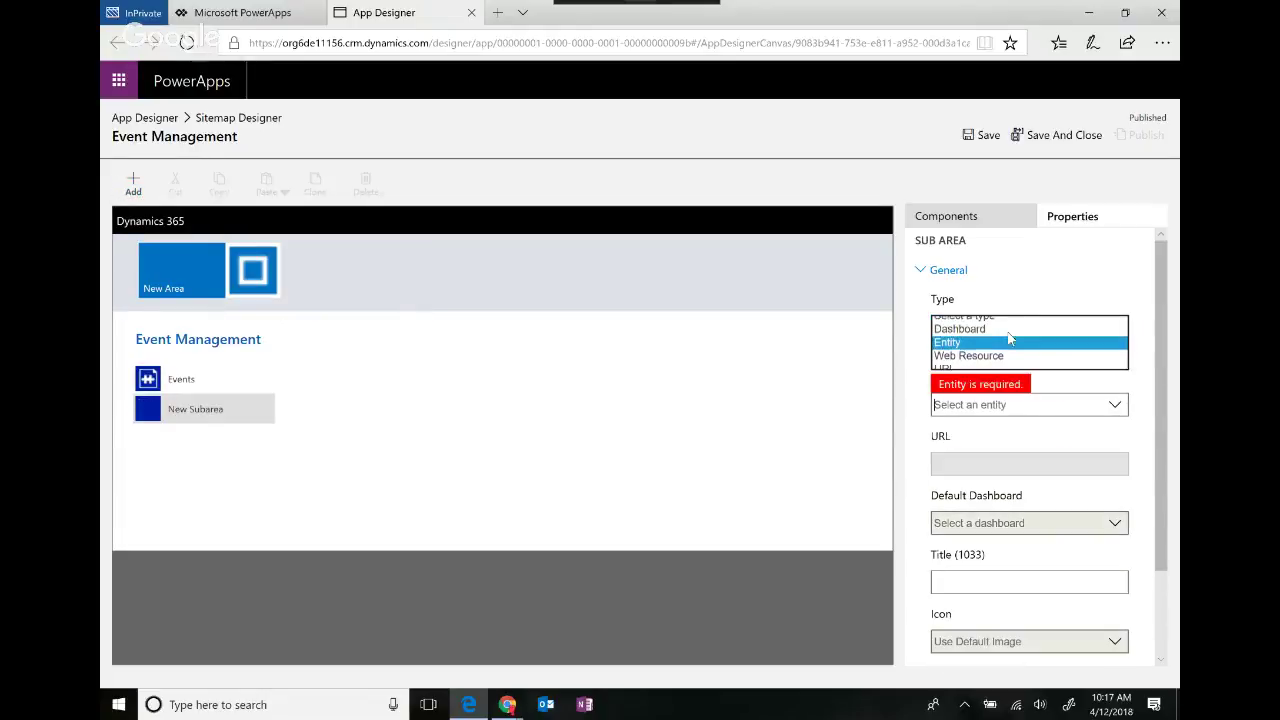
type("Par")
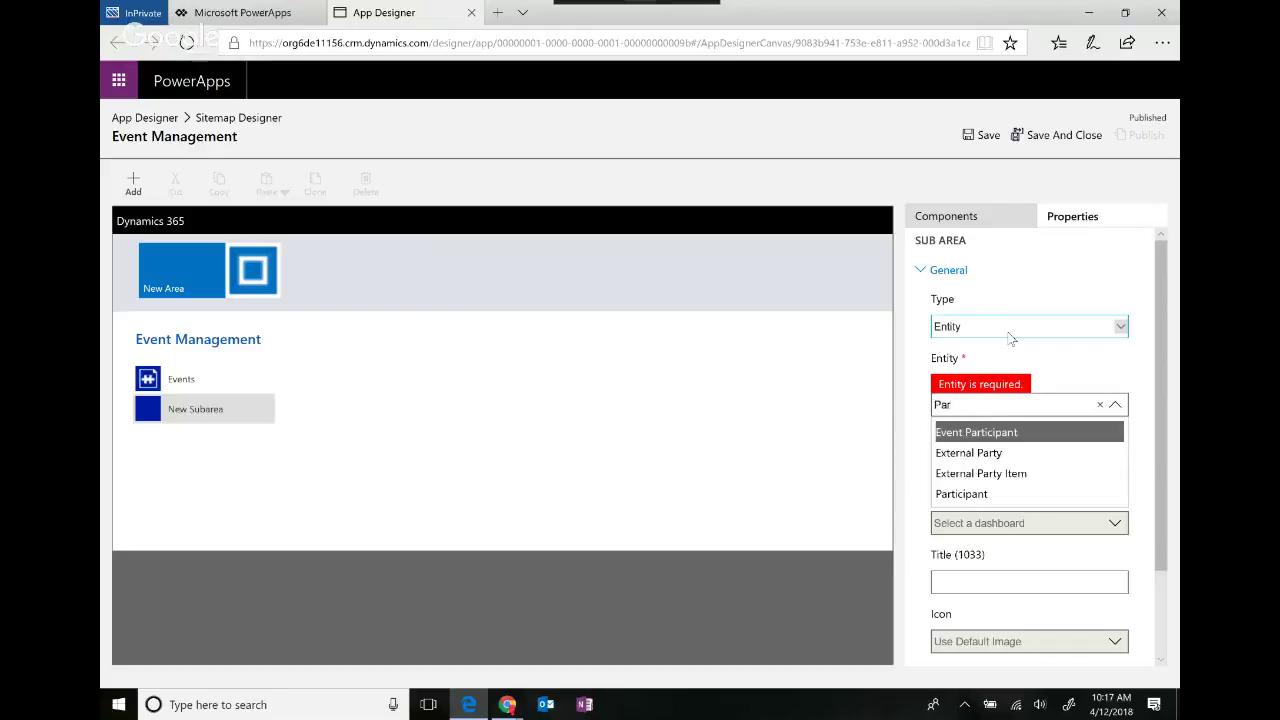
key("Down")
key("Down")
key("Down")
key("Return")
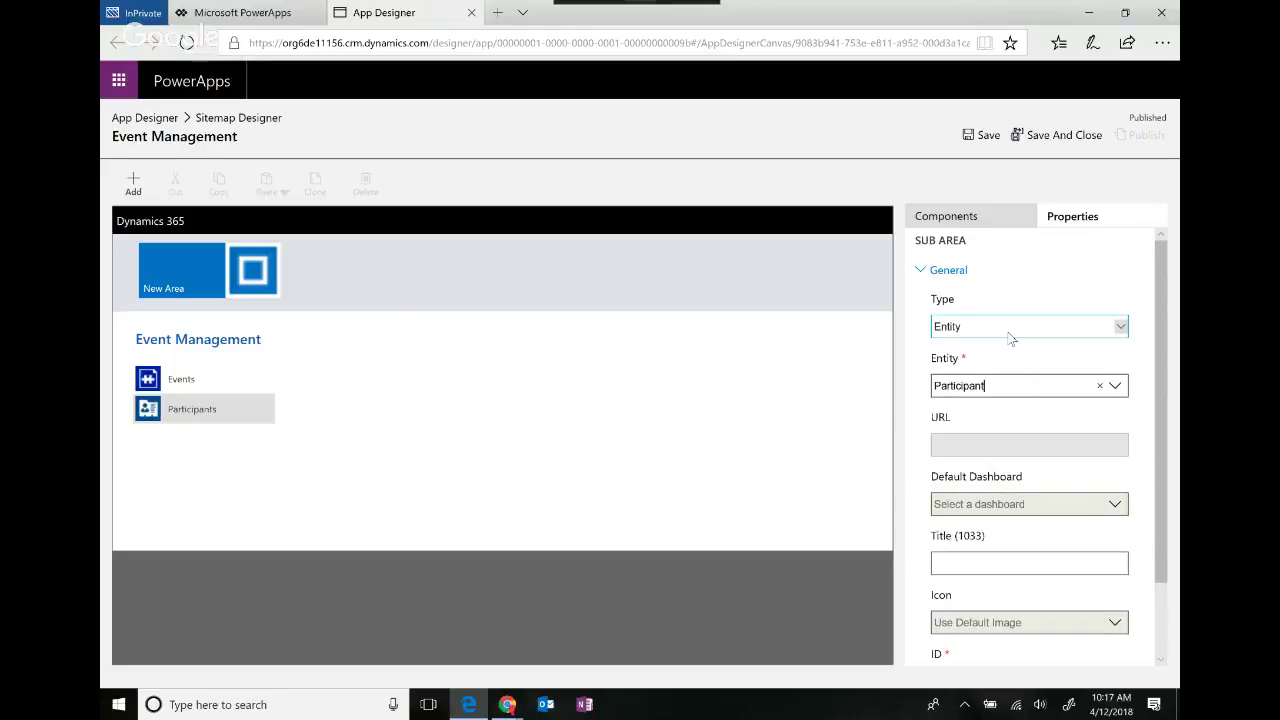
left_click(676, 412)
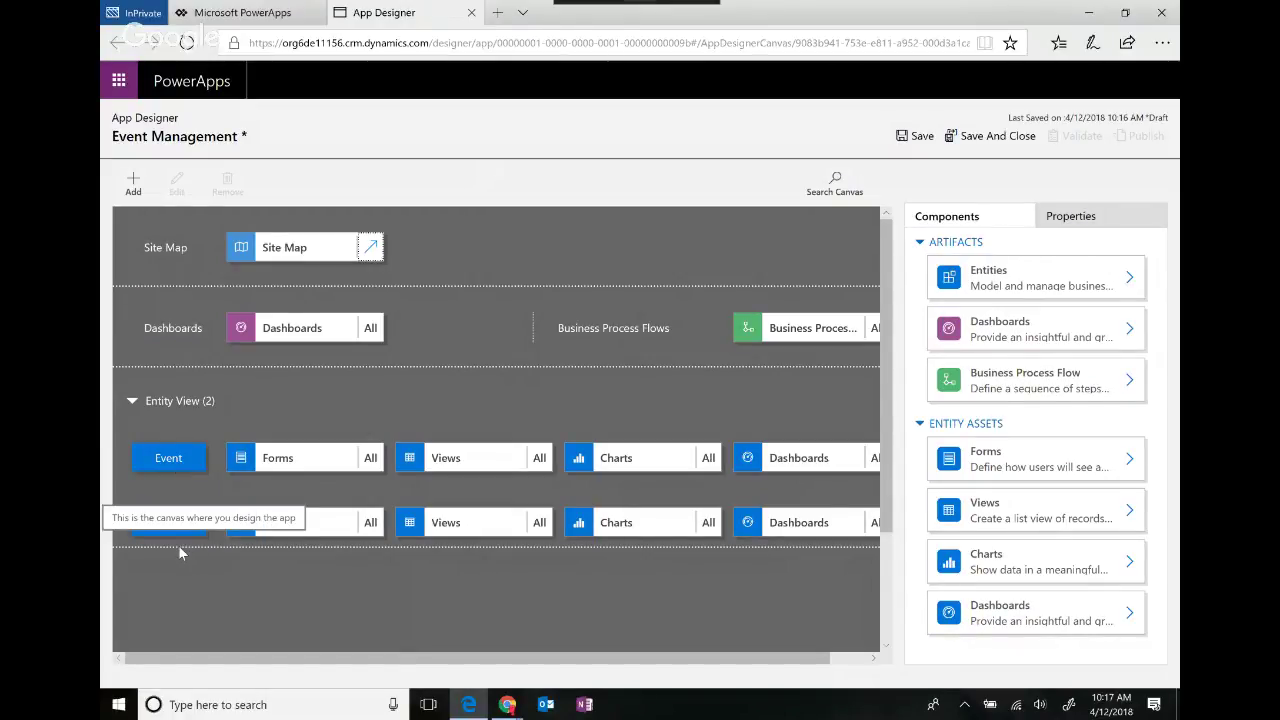
- Add the Event Participant entity to the app's components
left_click(1084, 276)
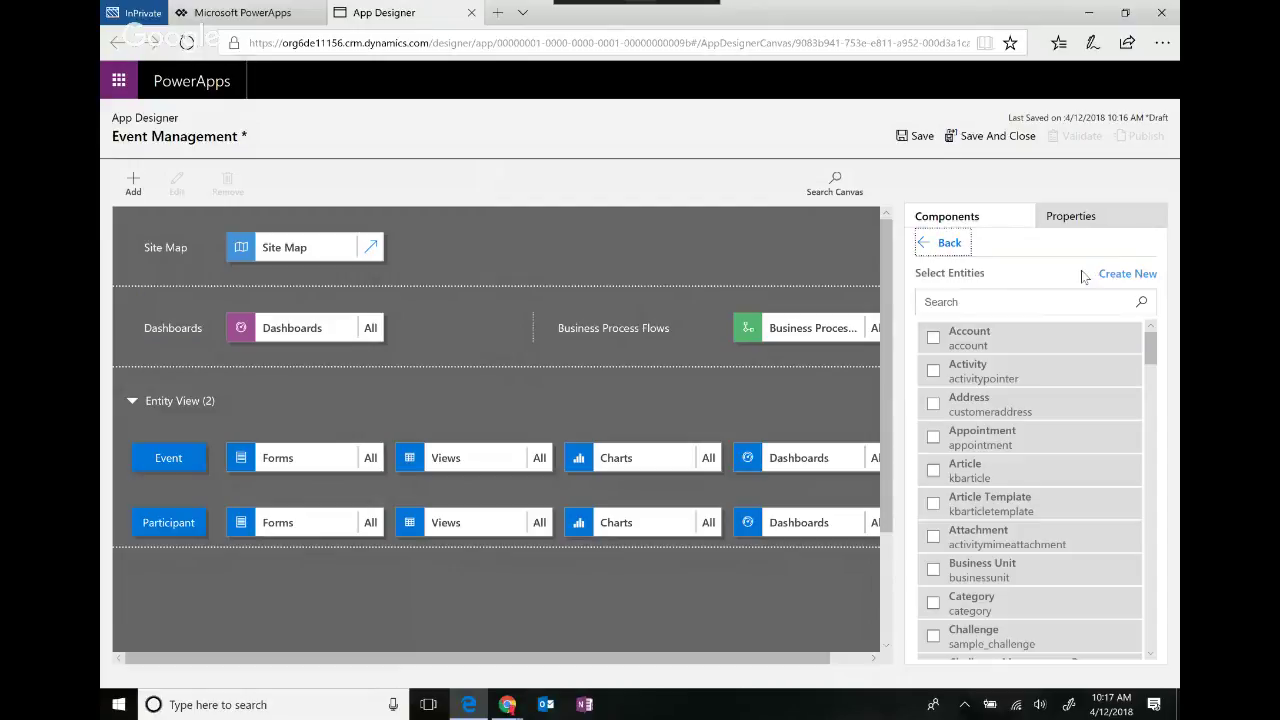
type("Event")
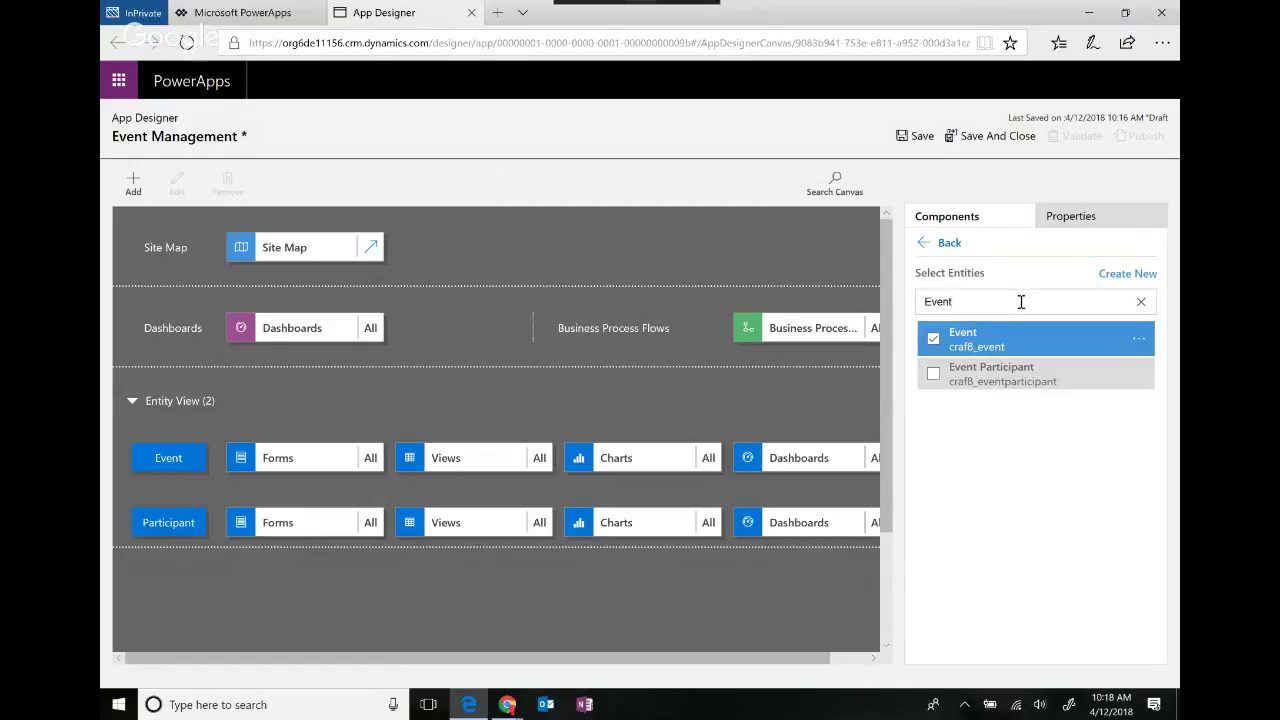
left_click(932, 374)
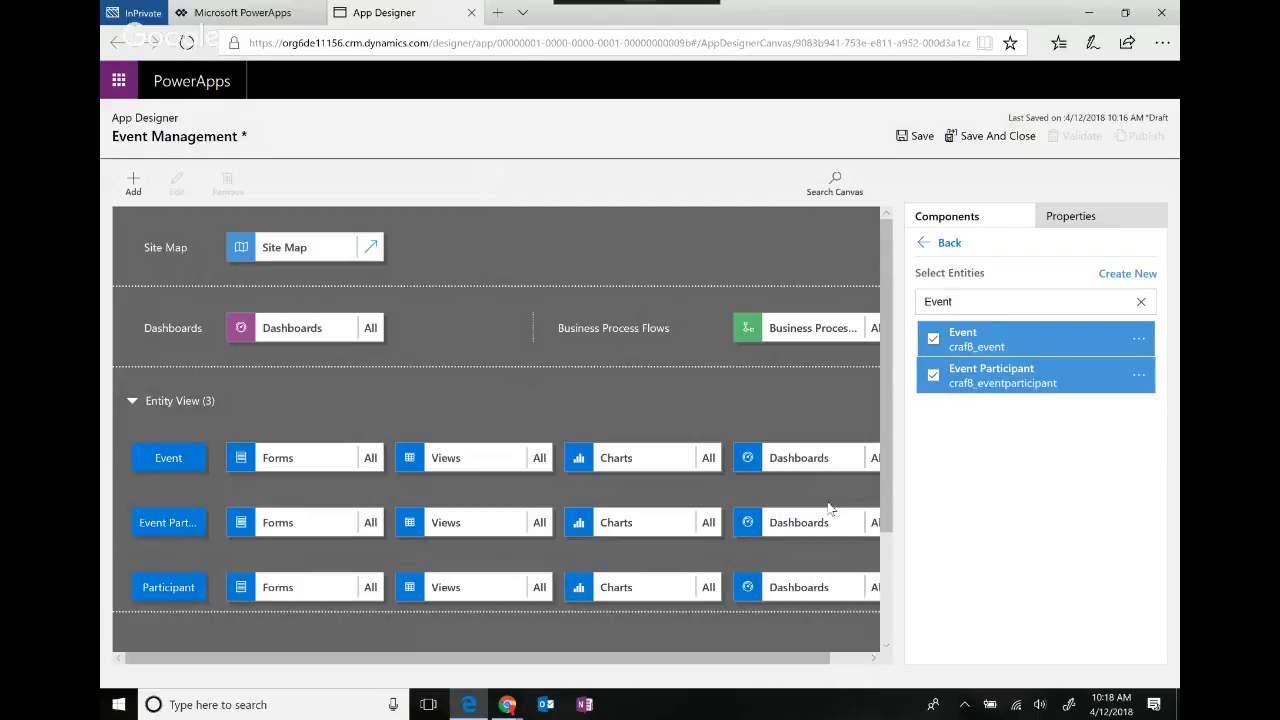
left_click(695, 404)
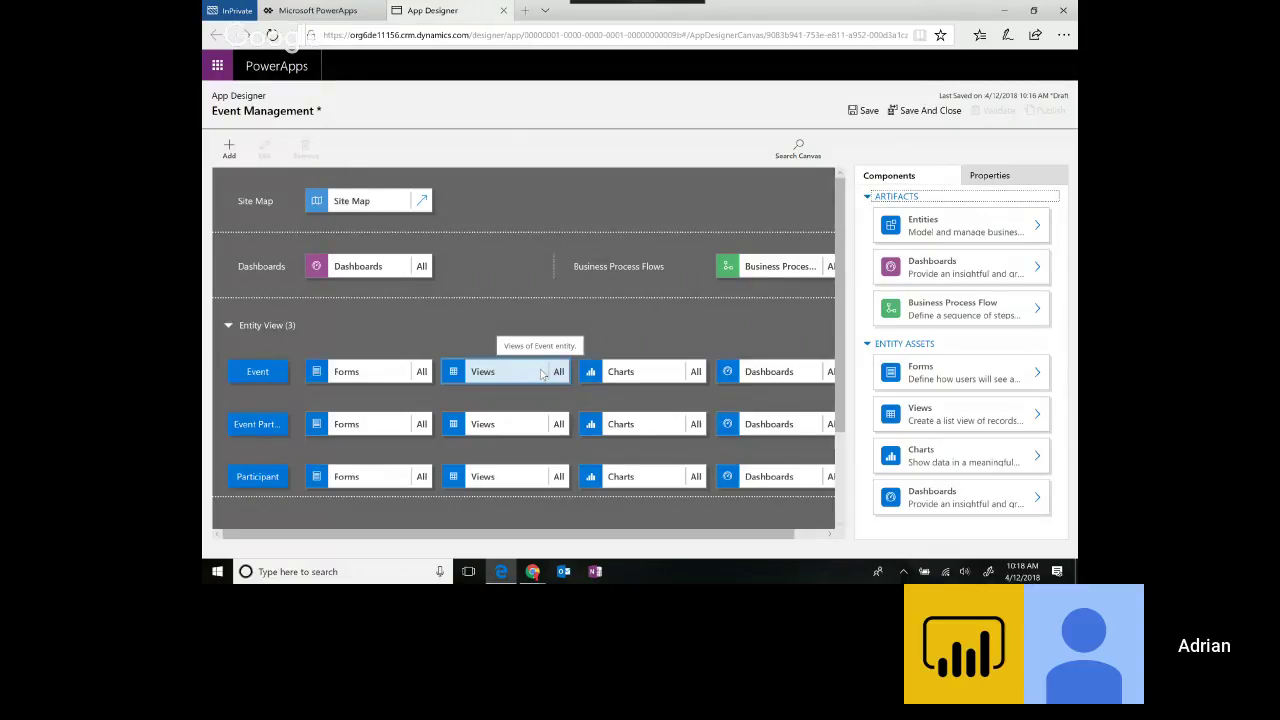
- Include the Active Events and Inactive Events public views for the Event entity and save the app
left_click(542, 374)
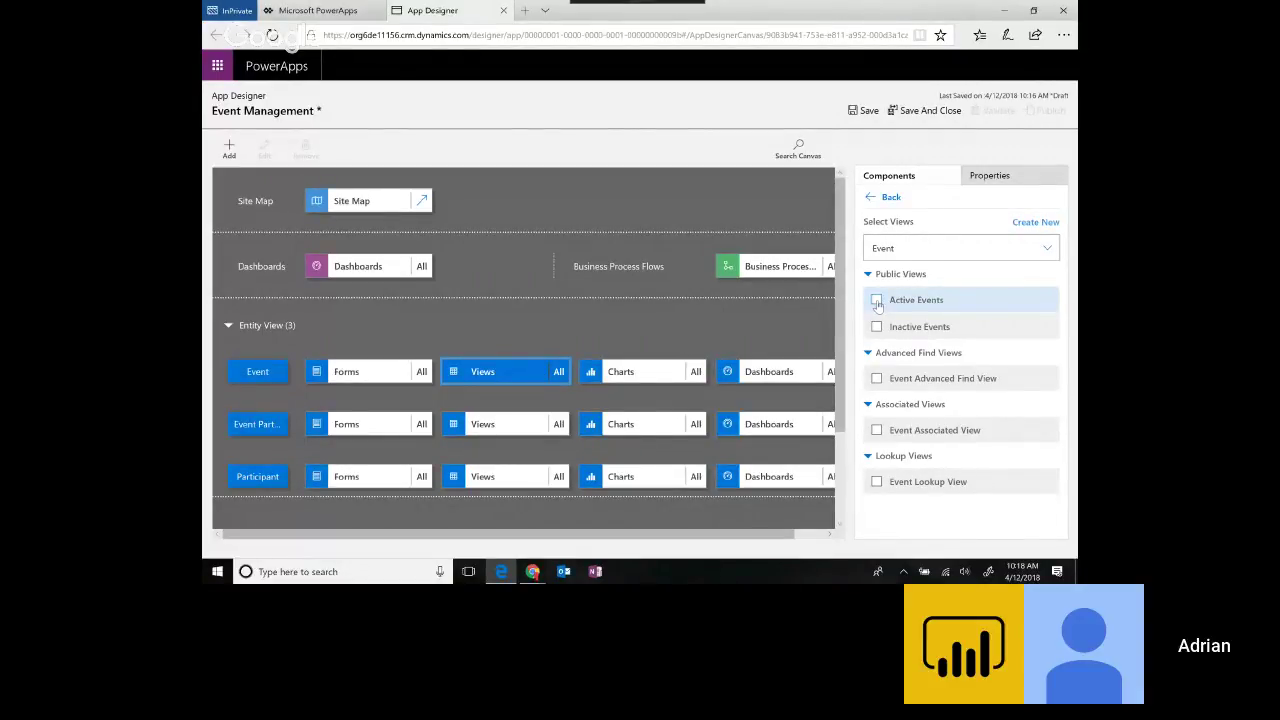
left_click(877, 302)
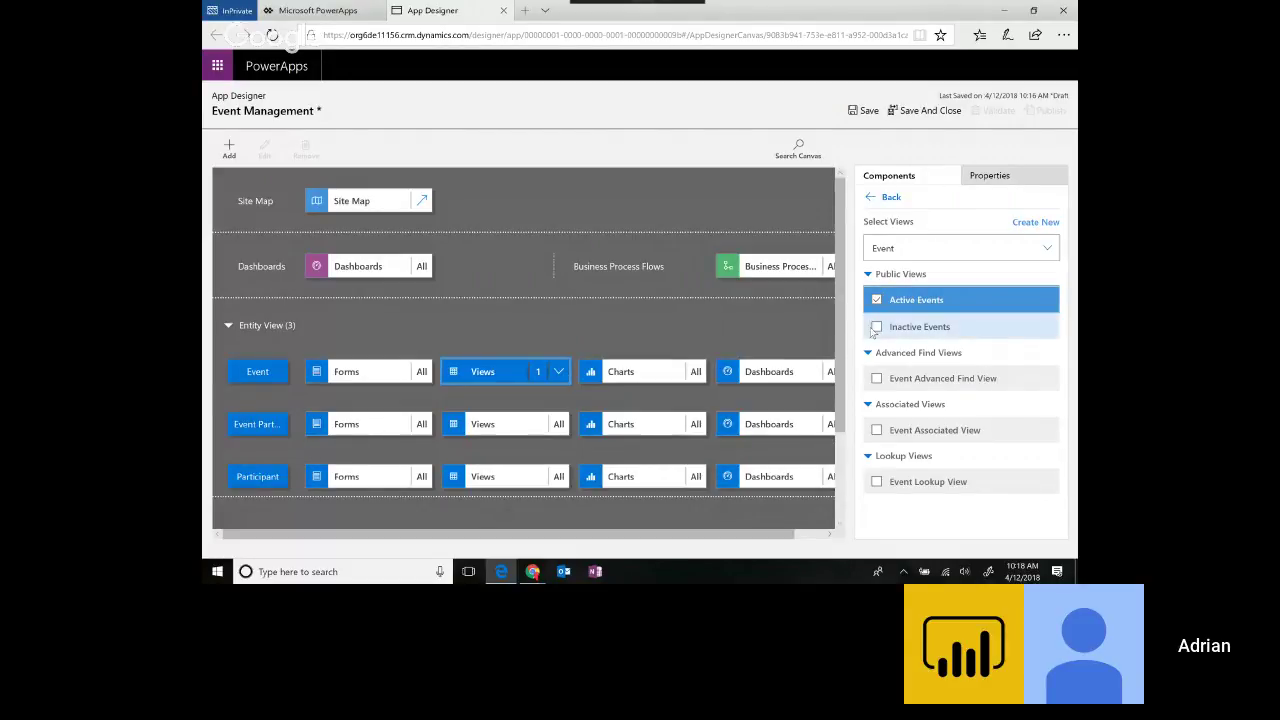
left_click(877, 327)
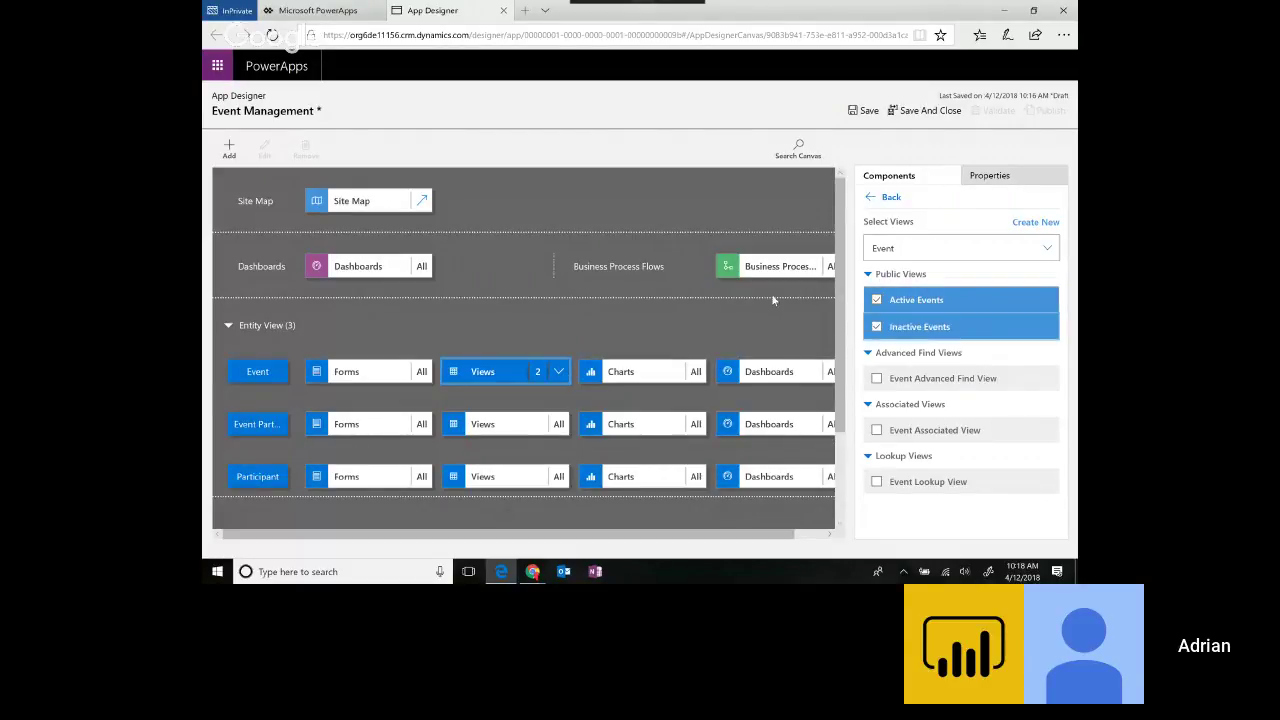
left_click(557, 371)
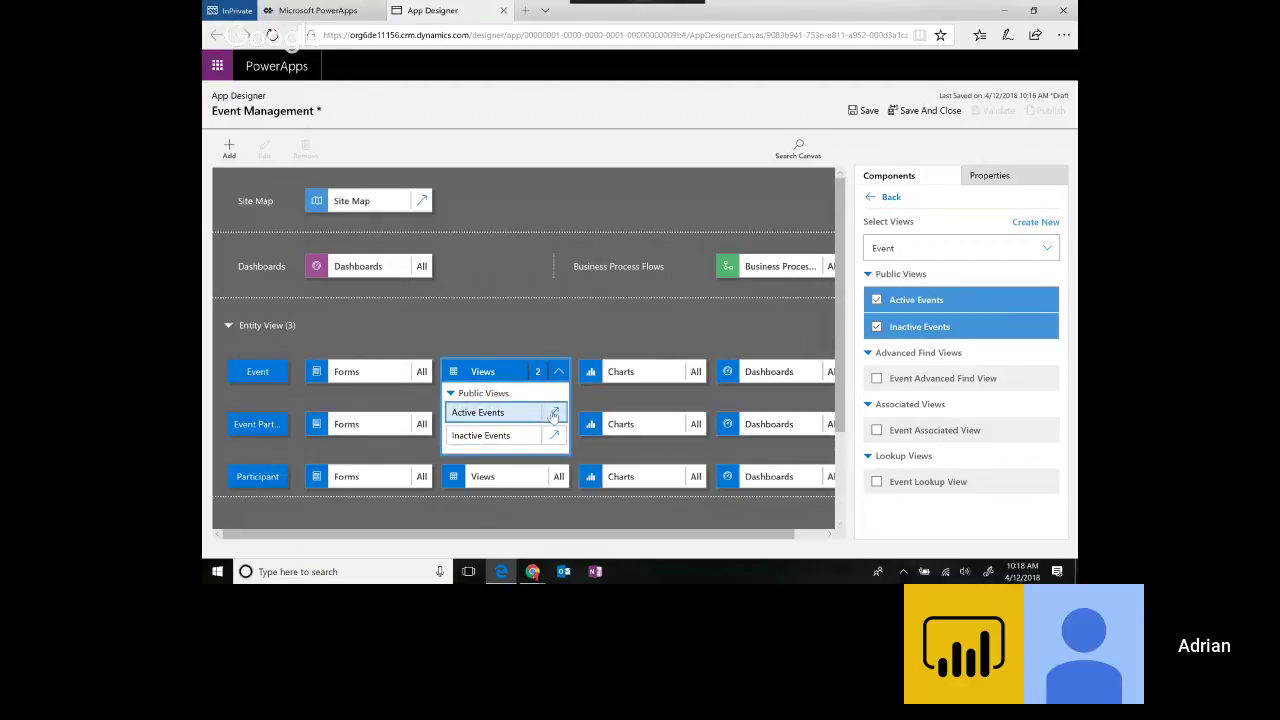
left_click(701, 192)
left_click(866, 112)
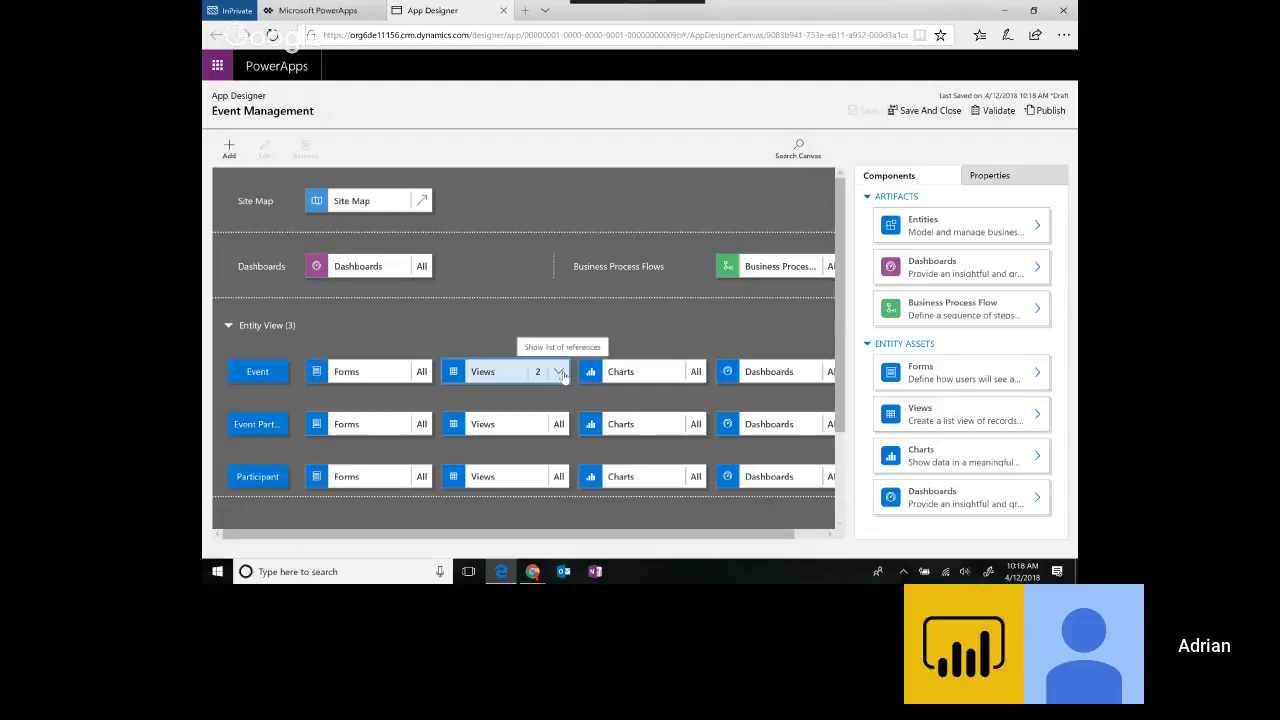
- Open the Active Events view of the Event entity in the view designer and review its filter criteria
left_click(560, 372)
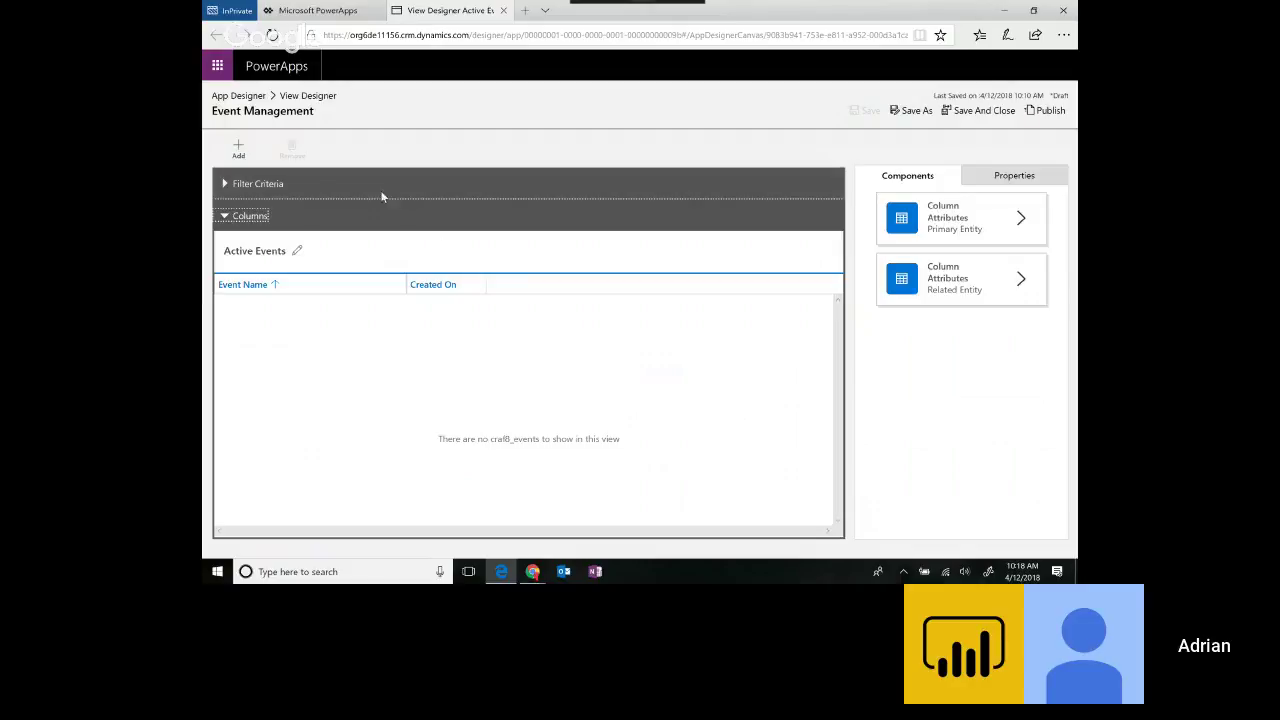
left_click(226, 186)
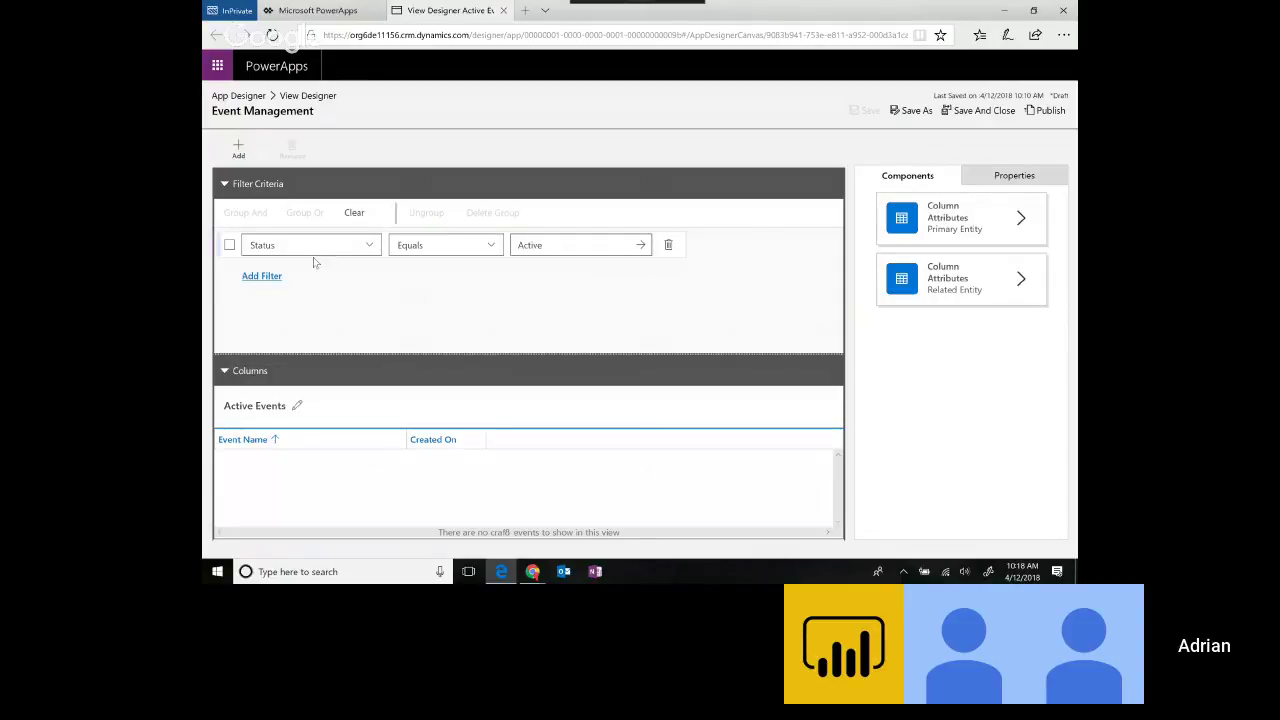
left_click(226, 185)
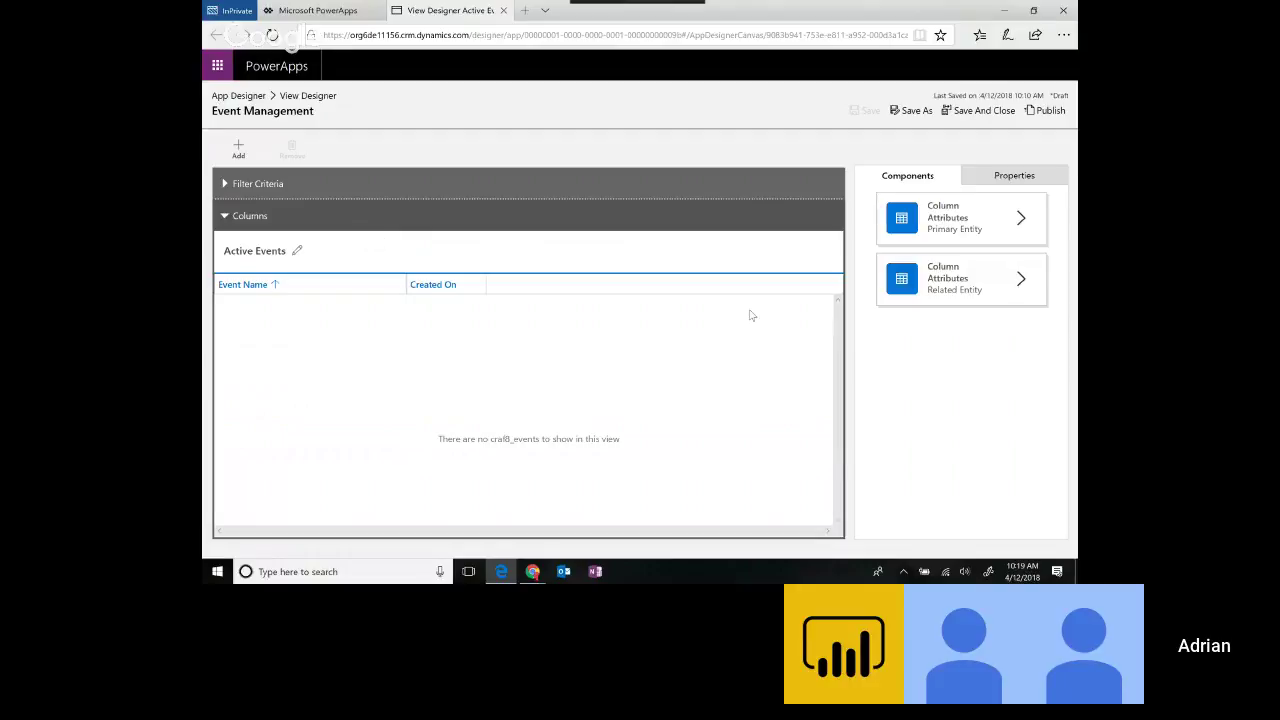
- Add the Event Start, Event End and Location columns to the Active Events view
left_click(935, 228)
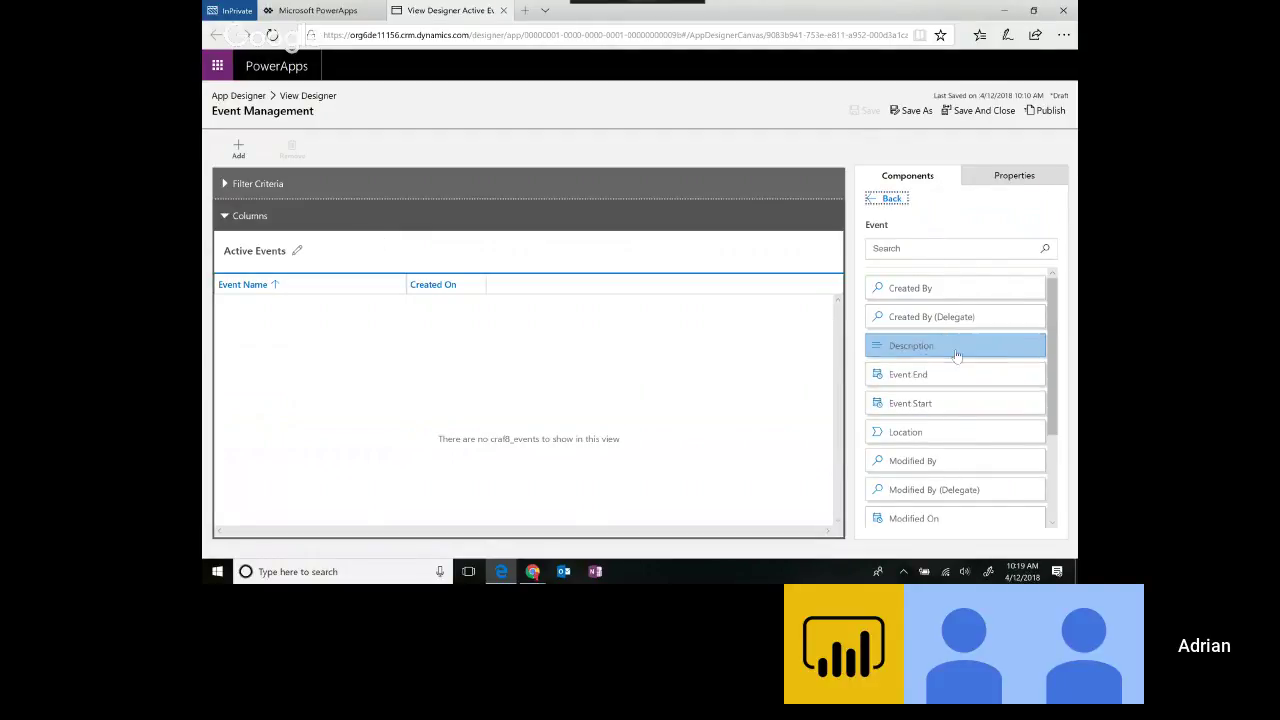
left_click(946, 403)
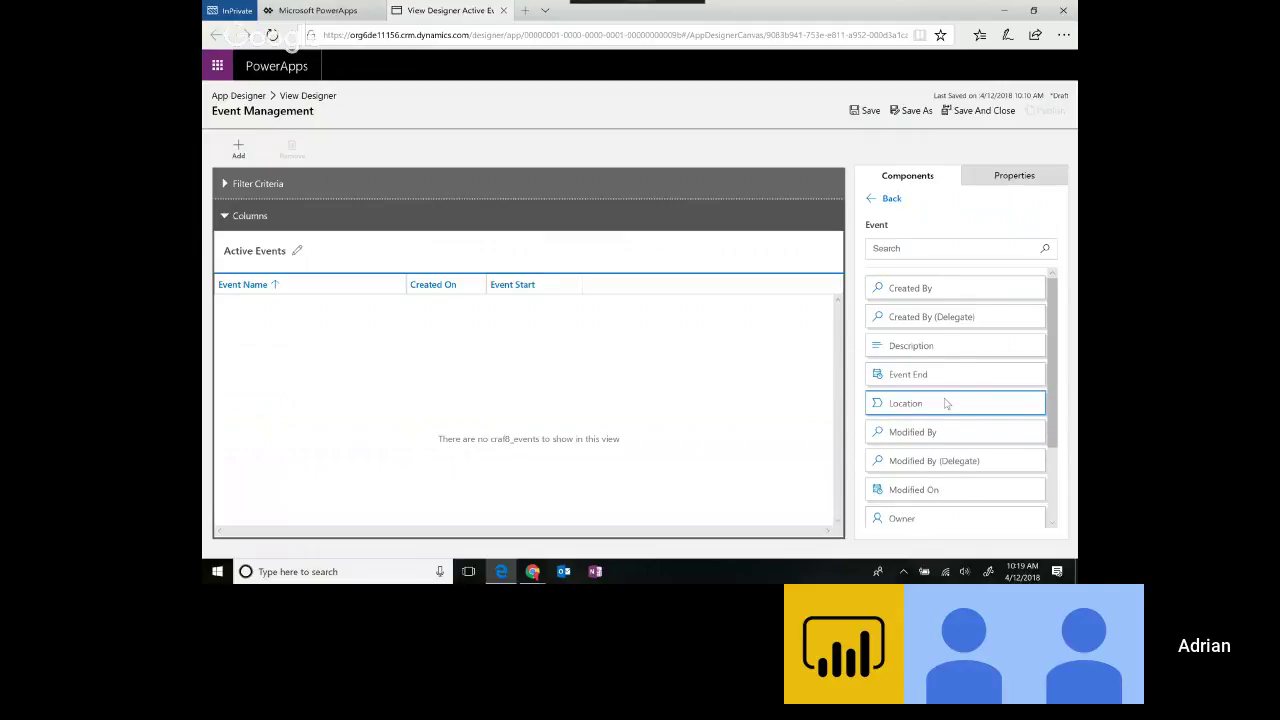
left_click(932, 376)
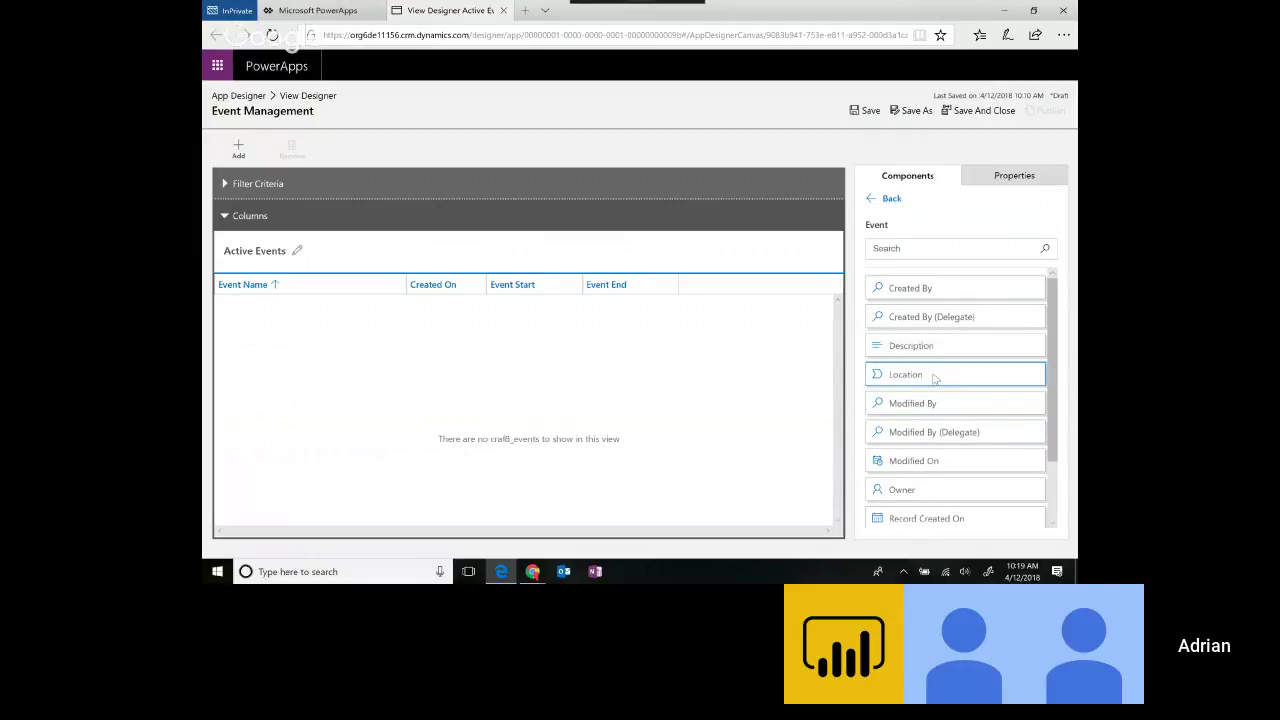
left_click(952, 380)
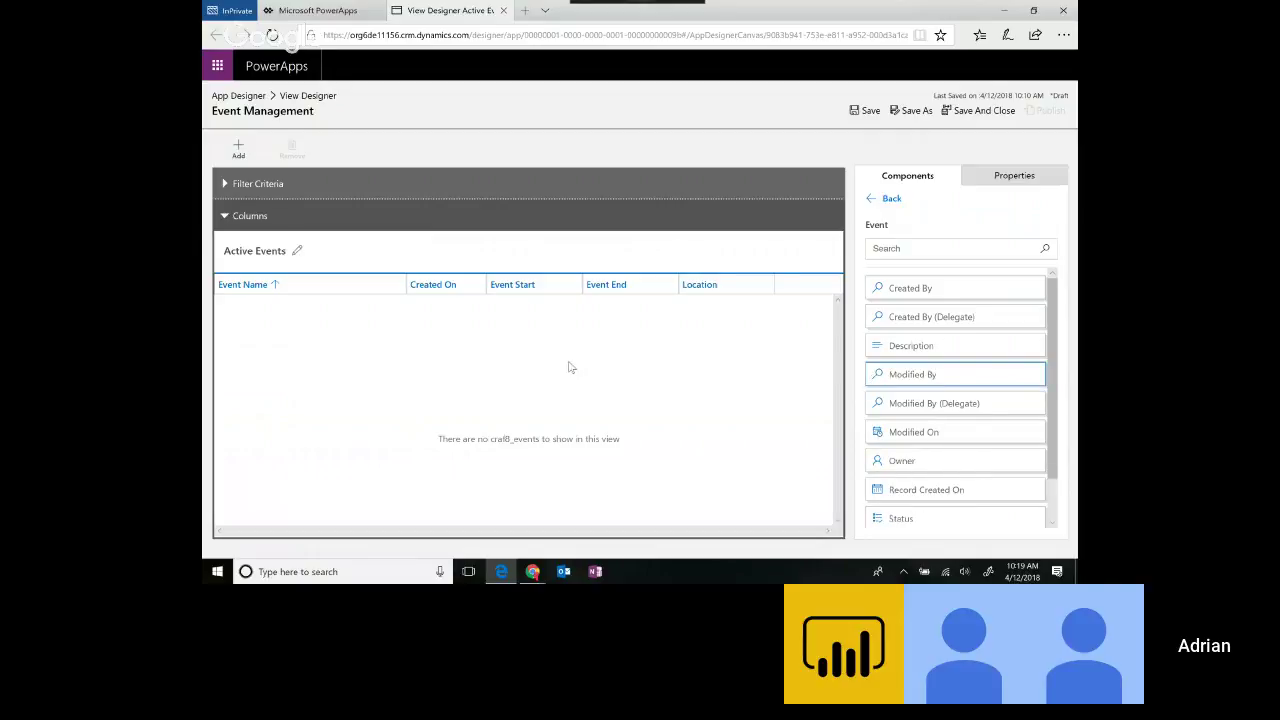
- Remove the Created On column from the Active Events view and save the view
left_click(458, 285)
left_click(476, 285)
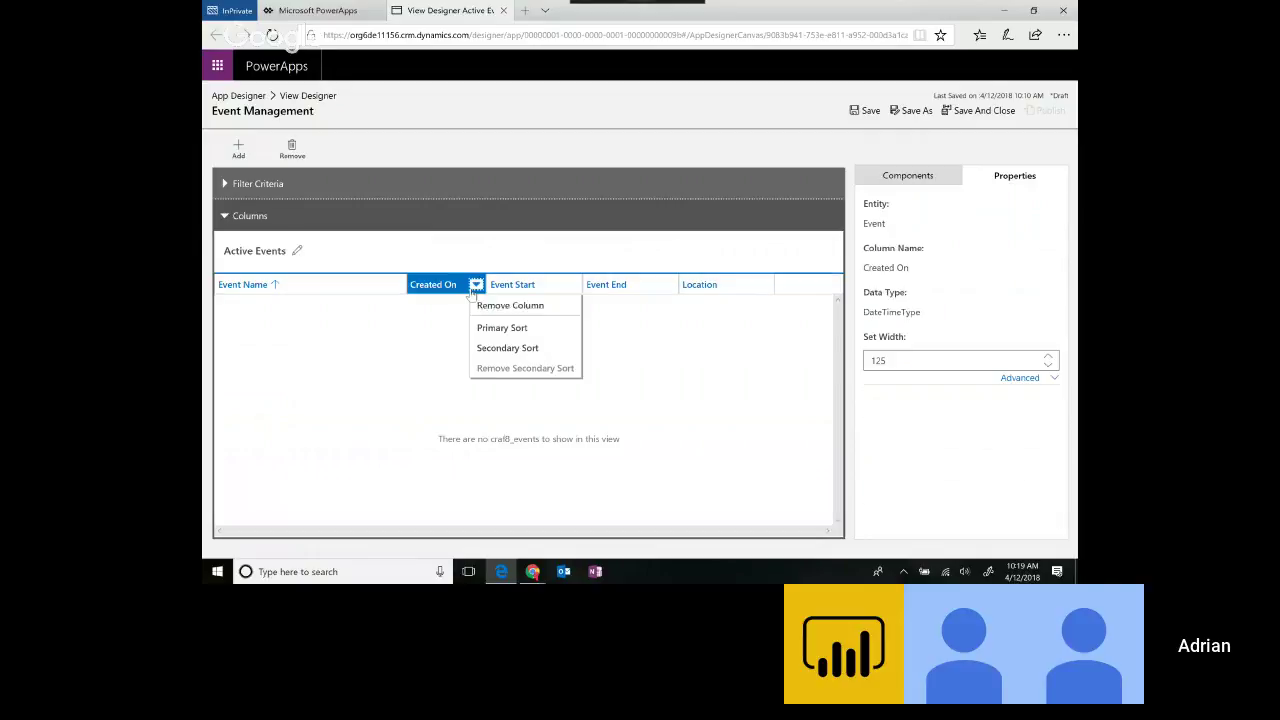
left_click(489, 306)
left_click(654, 336)
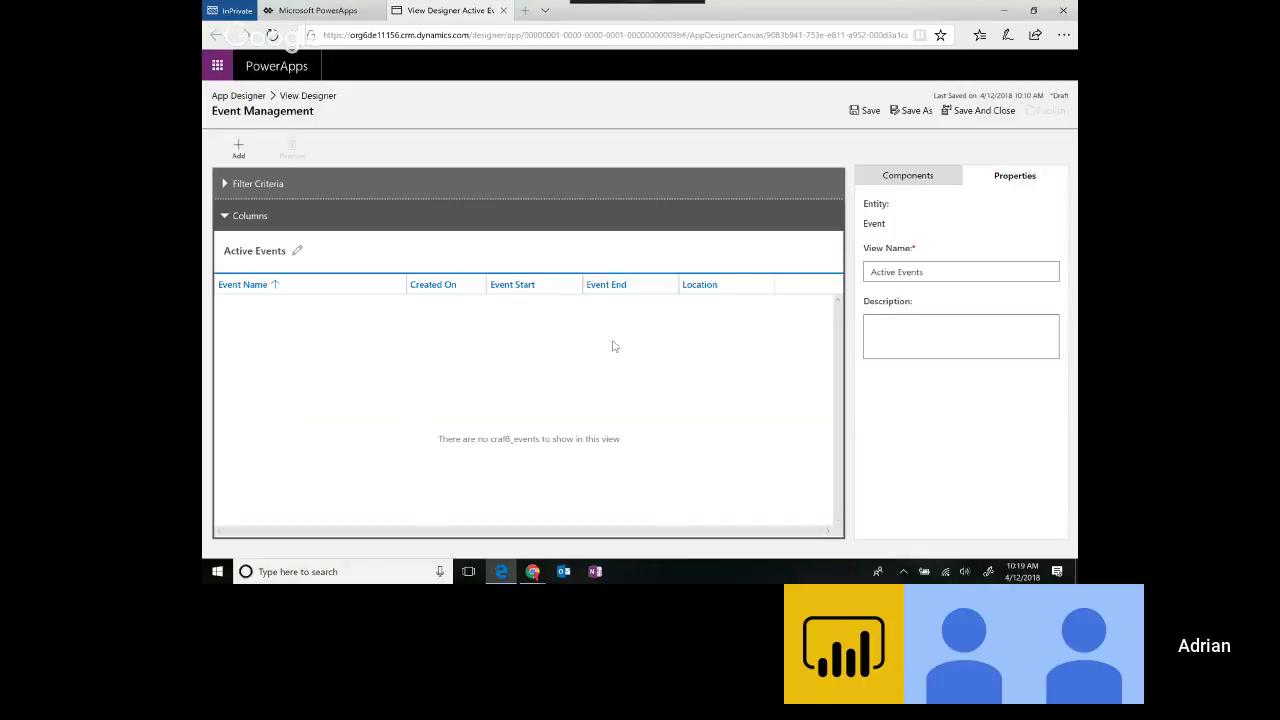
left_click(866, 110)
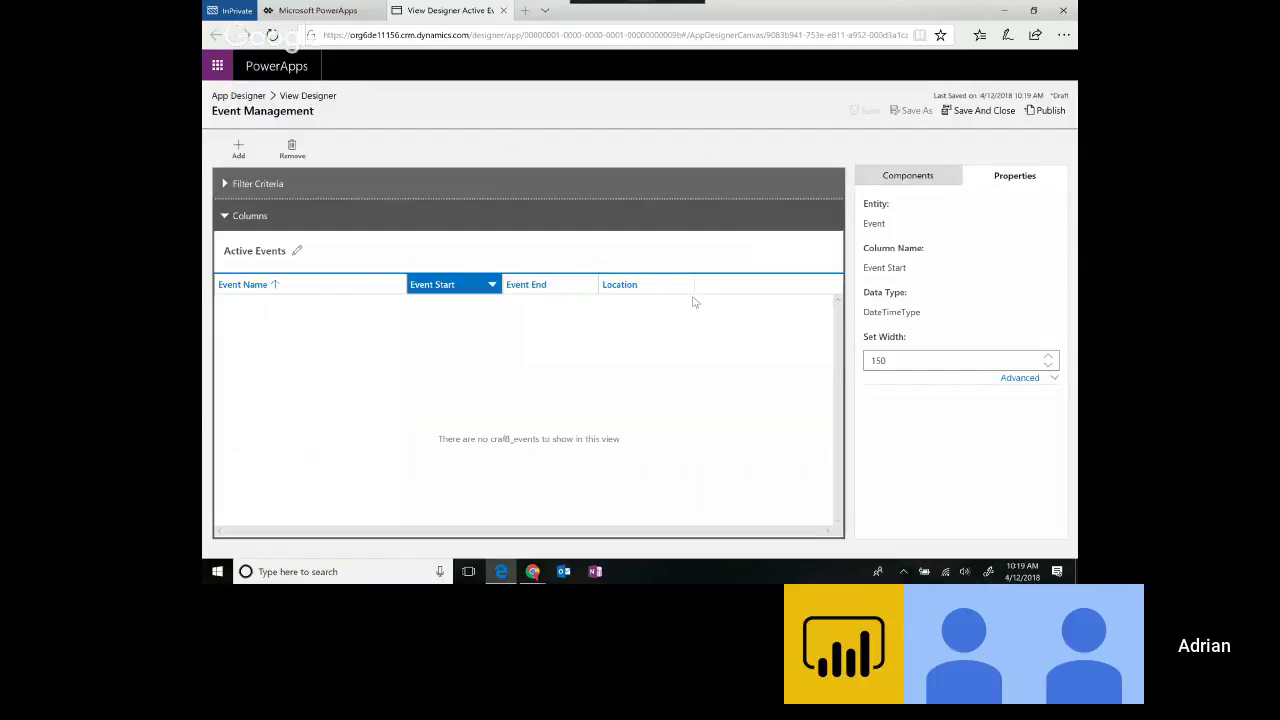
- Back in the app designer, include the Active Event Participants public view for the Event Participant entity and save the app
left_click(955, 112)
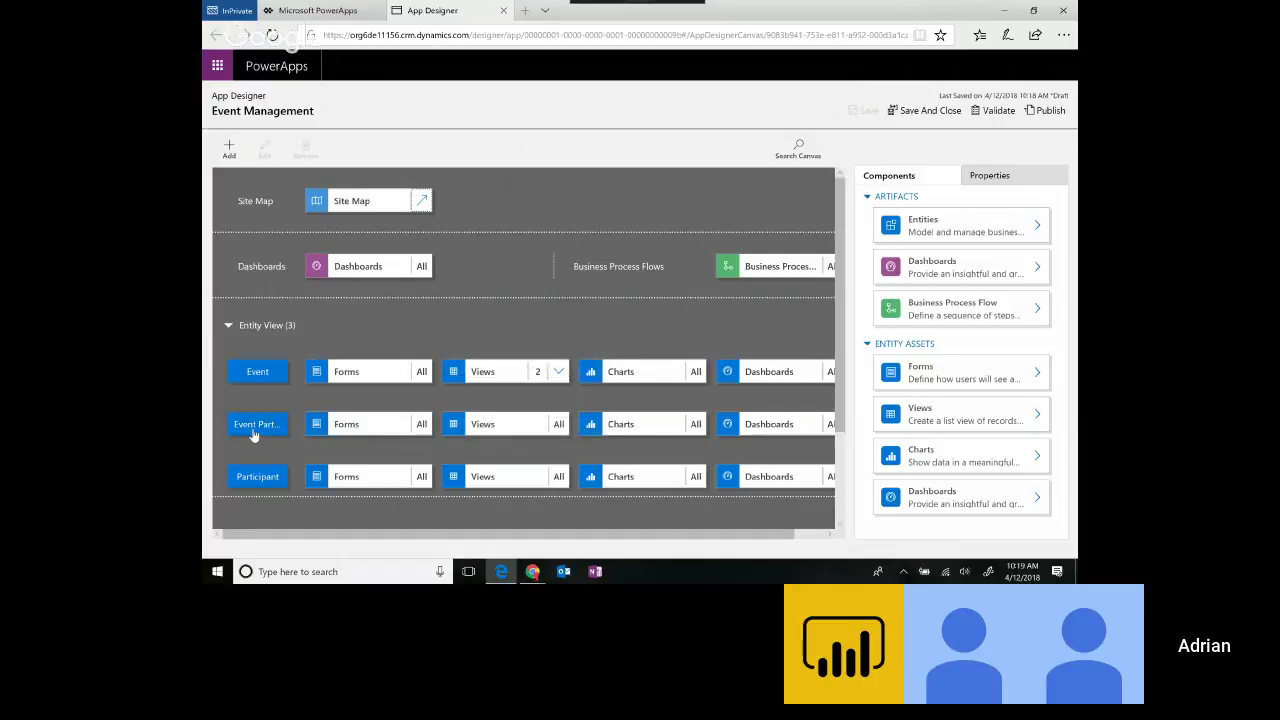
left_click(559, 423)
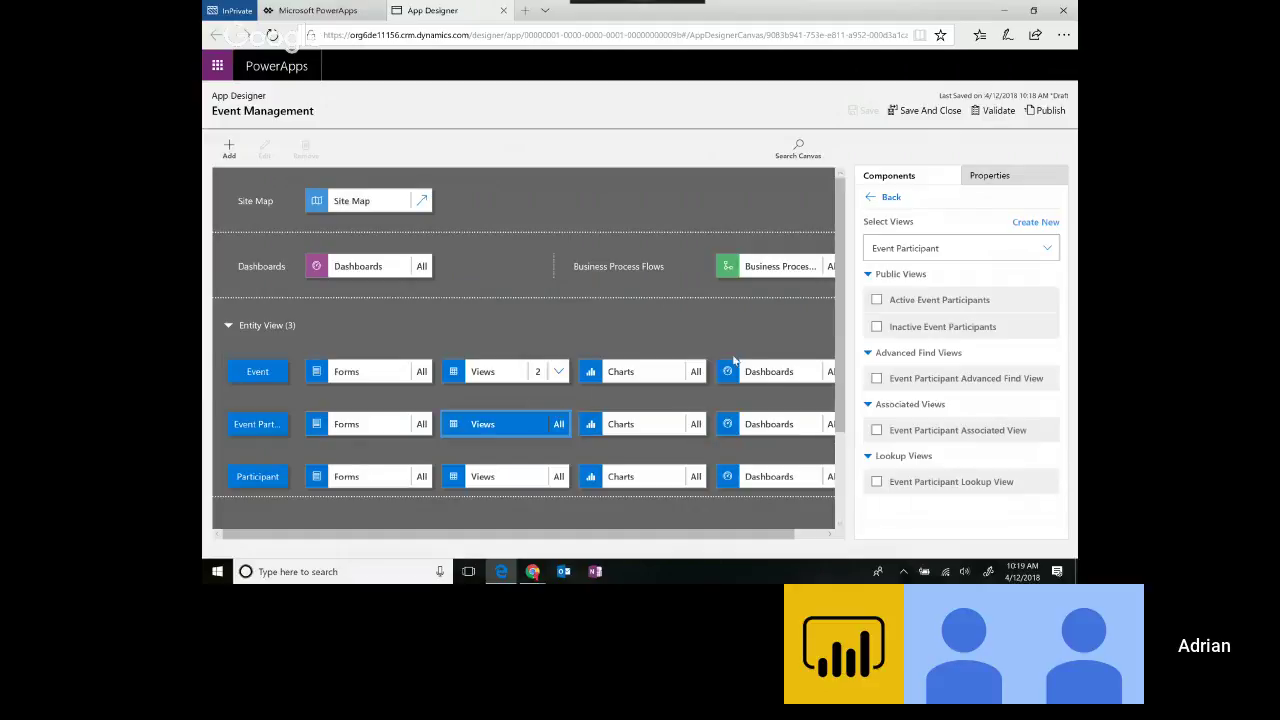
left_click(877, 301)
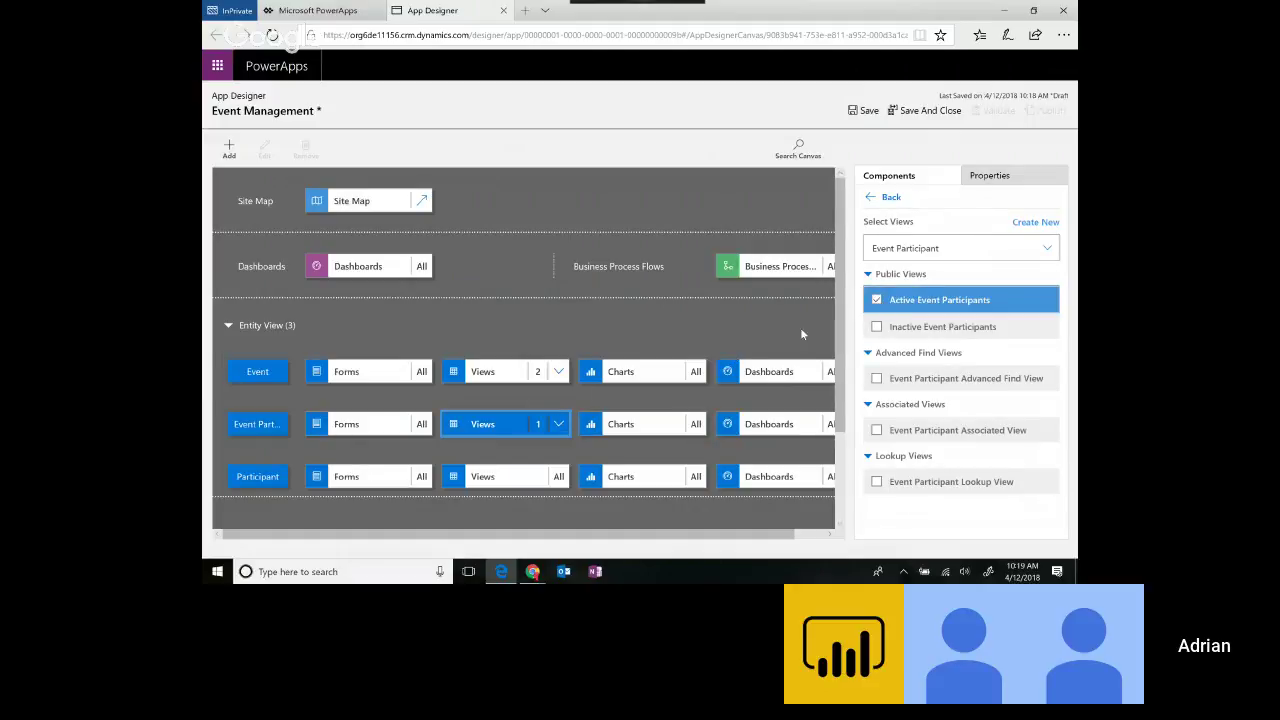
left_click(558, 428)
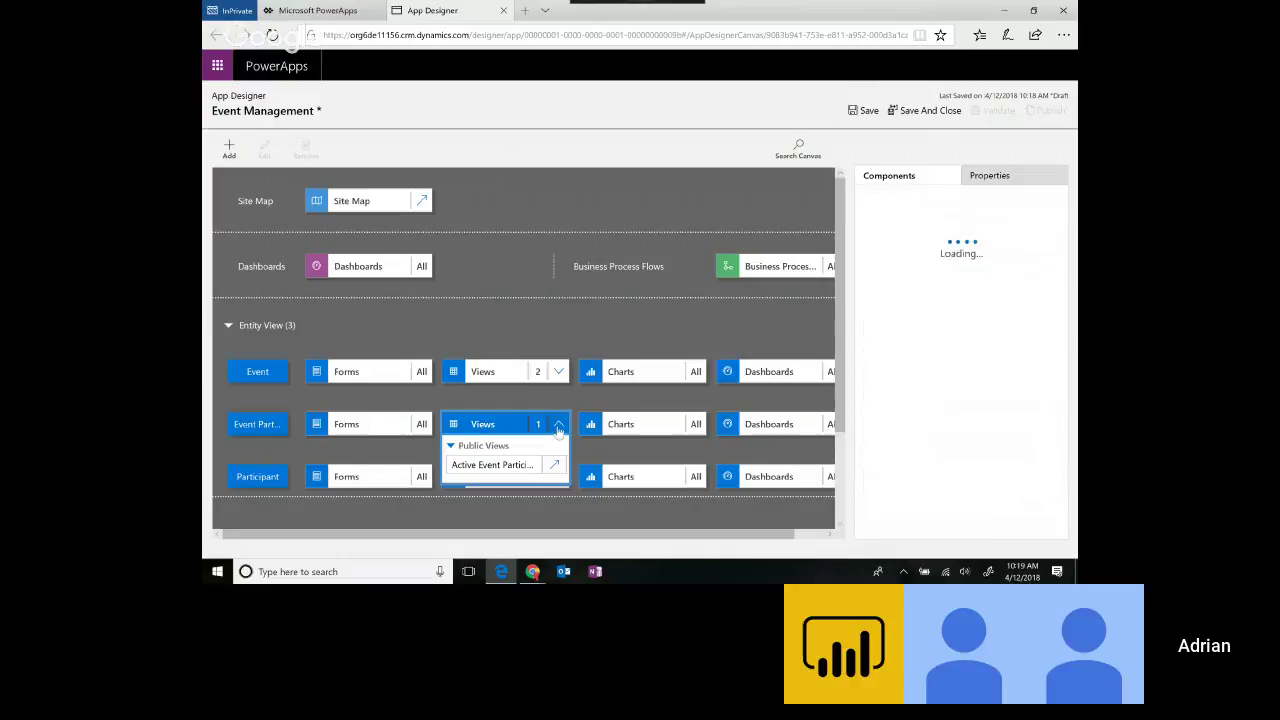
left_click(557, 467)
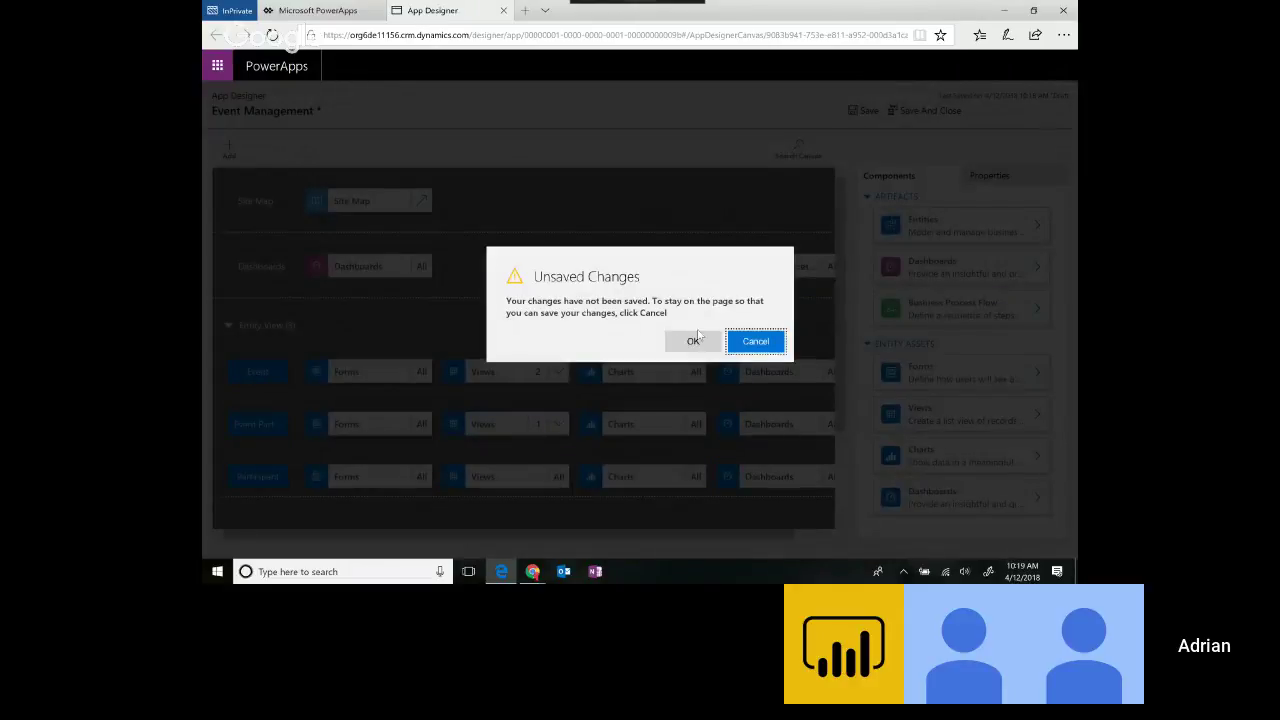
left_click(760, 340)
left_click(866, 111)
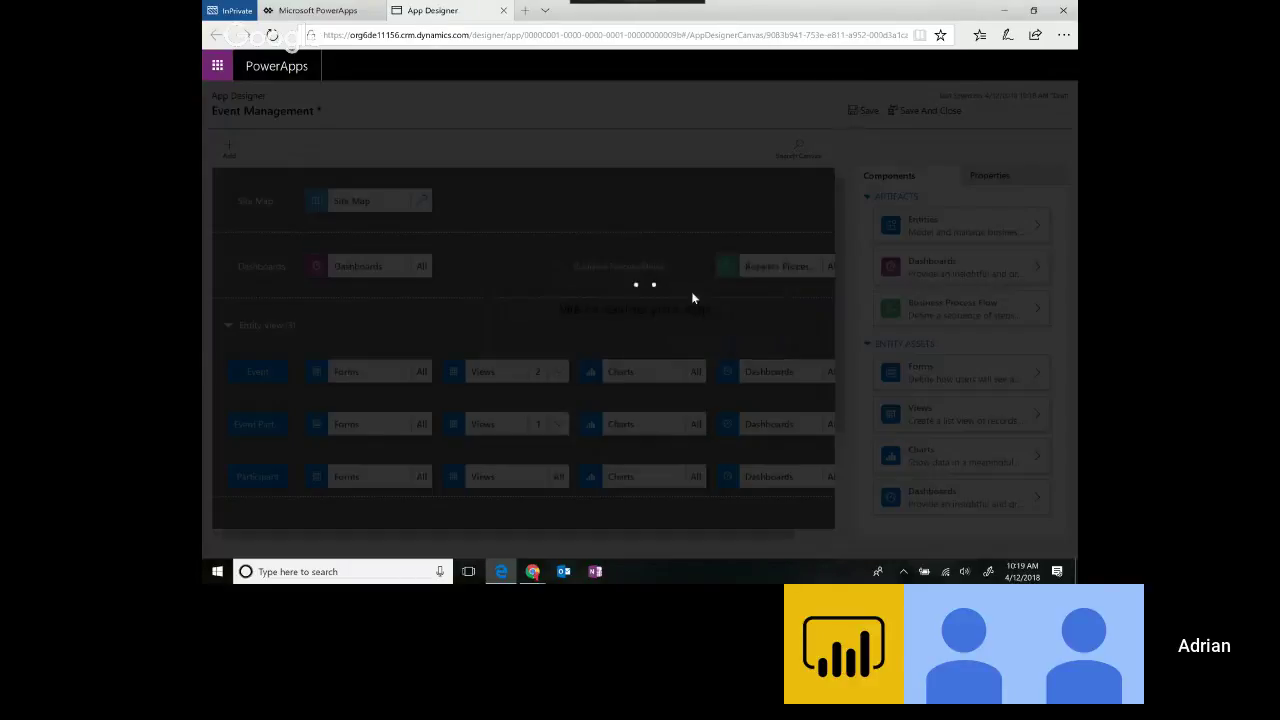
- Open the Active Event Participants view in the view designer and add the Participant, Registered and Attended columns
left_click(558, 424)
left_click(556, 459)
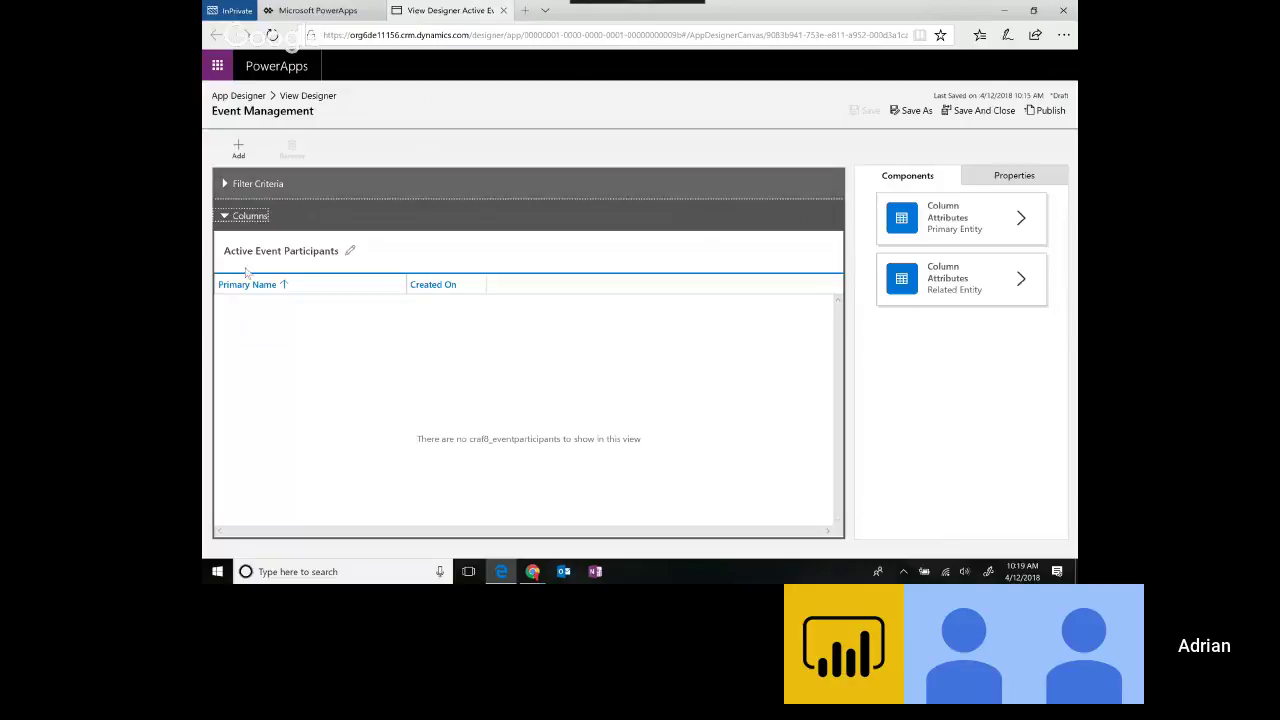
left_click(962, 228)
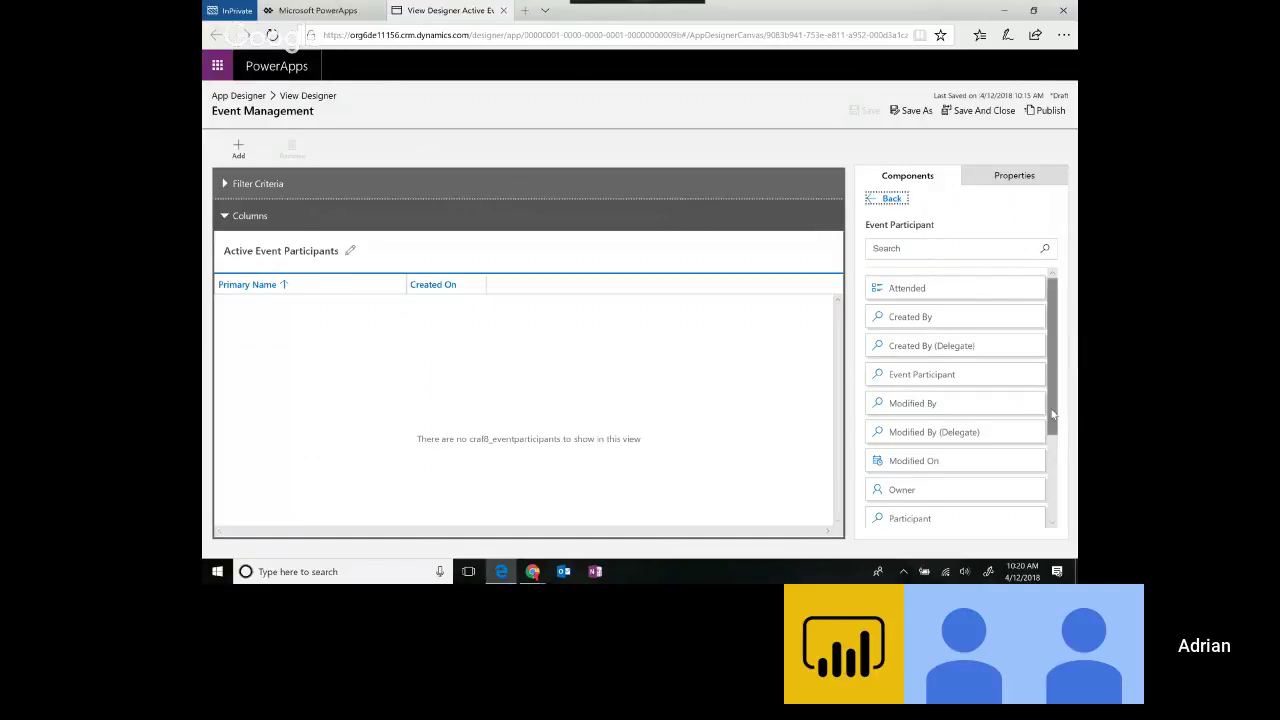
scroll(1052, 414, "down", 2)
left_click(990, 424)
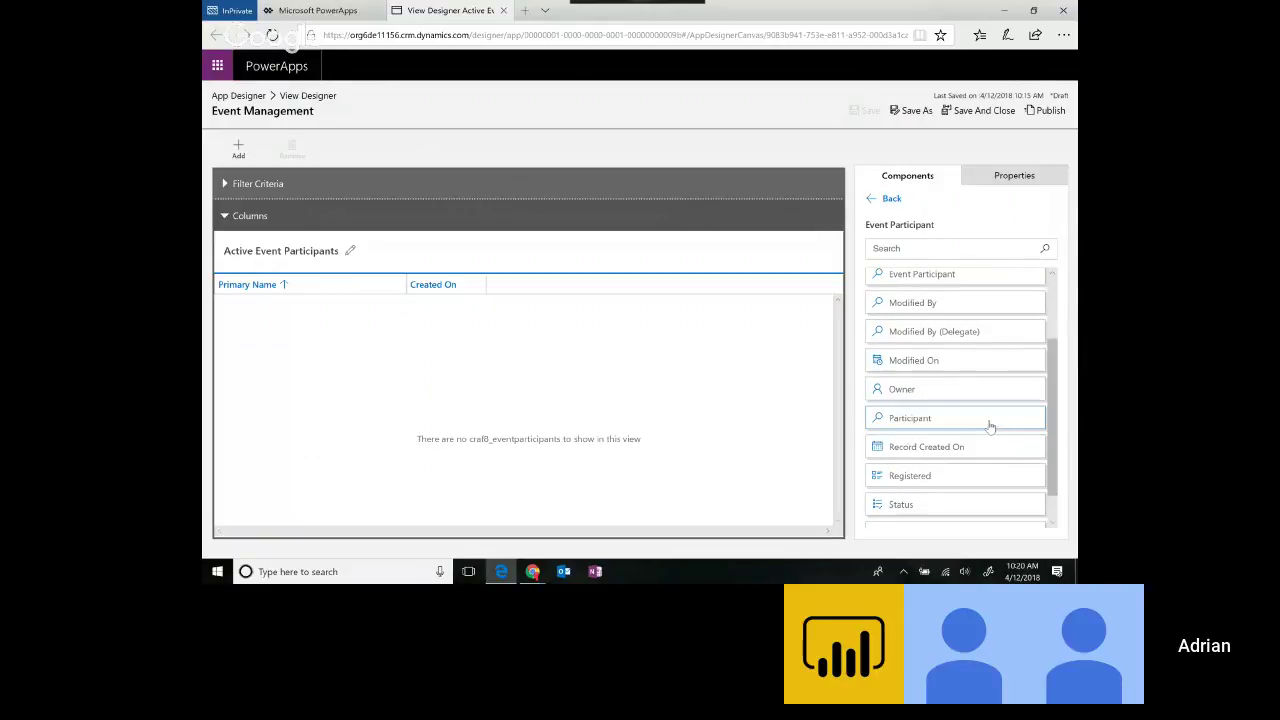
double_click(893, 424)
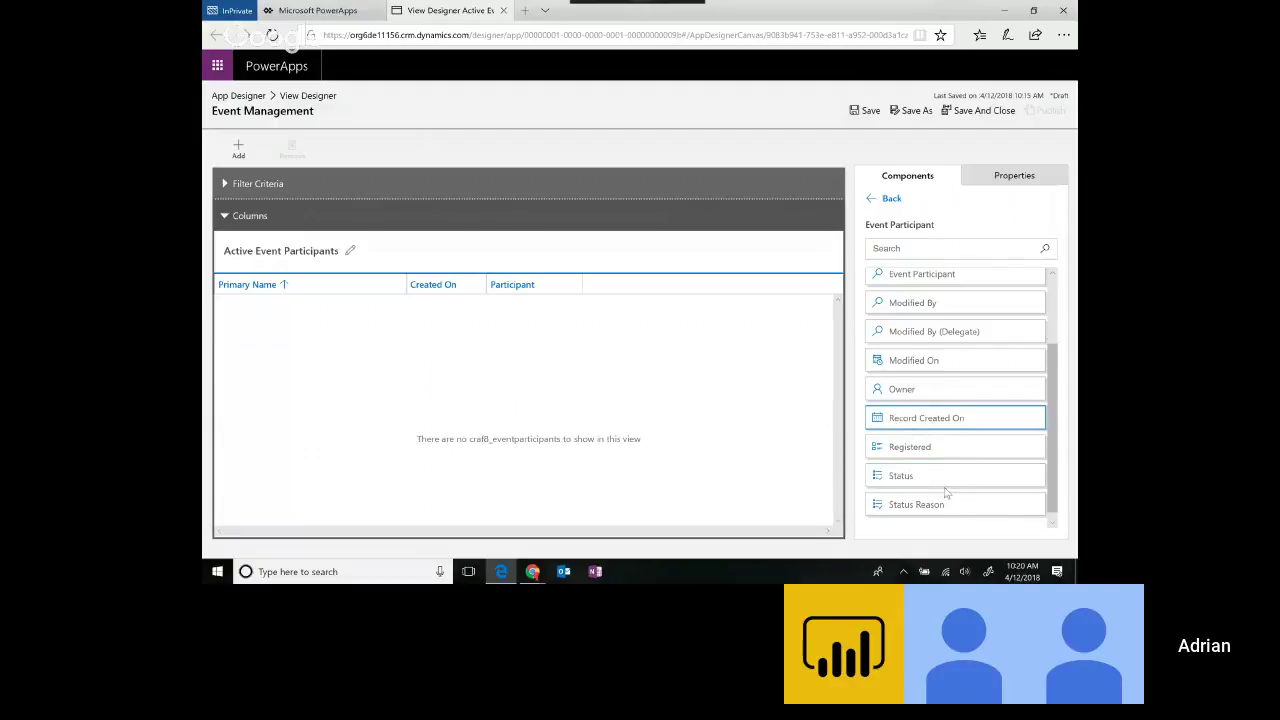
left_click(957, 455)
double_click(957, 455)
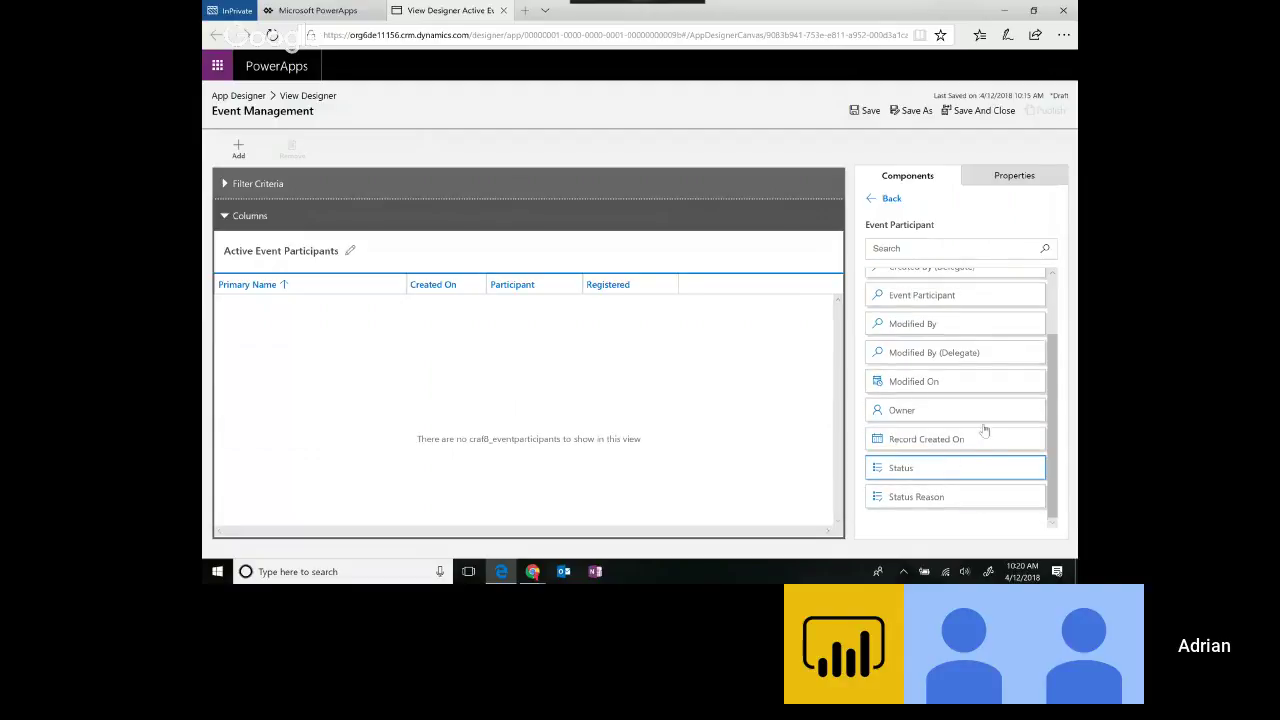
scroll(940, 340, "up", 2)
double_click(910, 288)
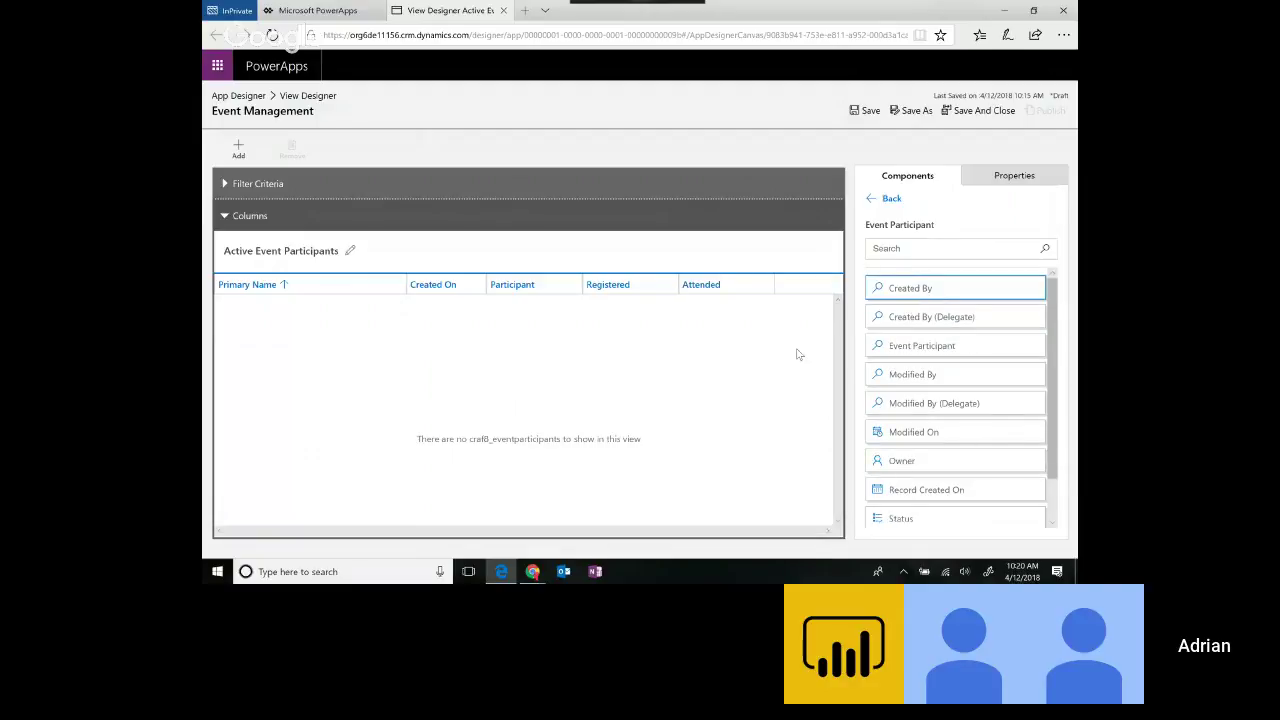
- Remove the Created On and Primary Name columns from the Active Event Participants view and save the view
left_click(432, 287)
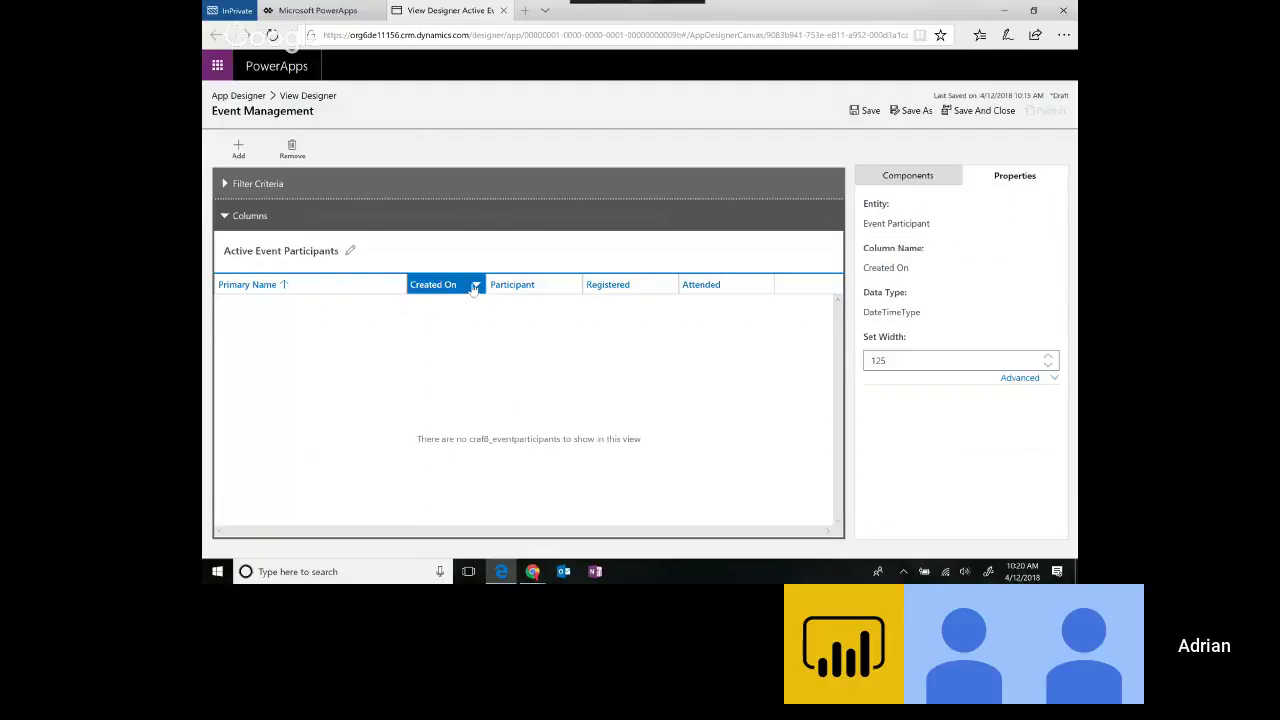
left_click(476, 285)
left_click(512, 308)
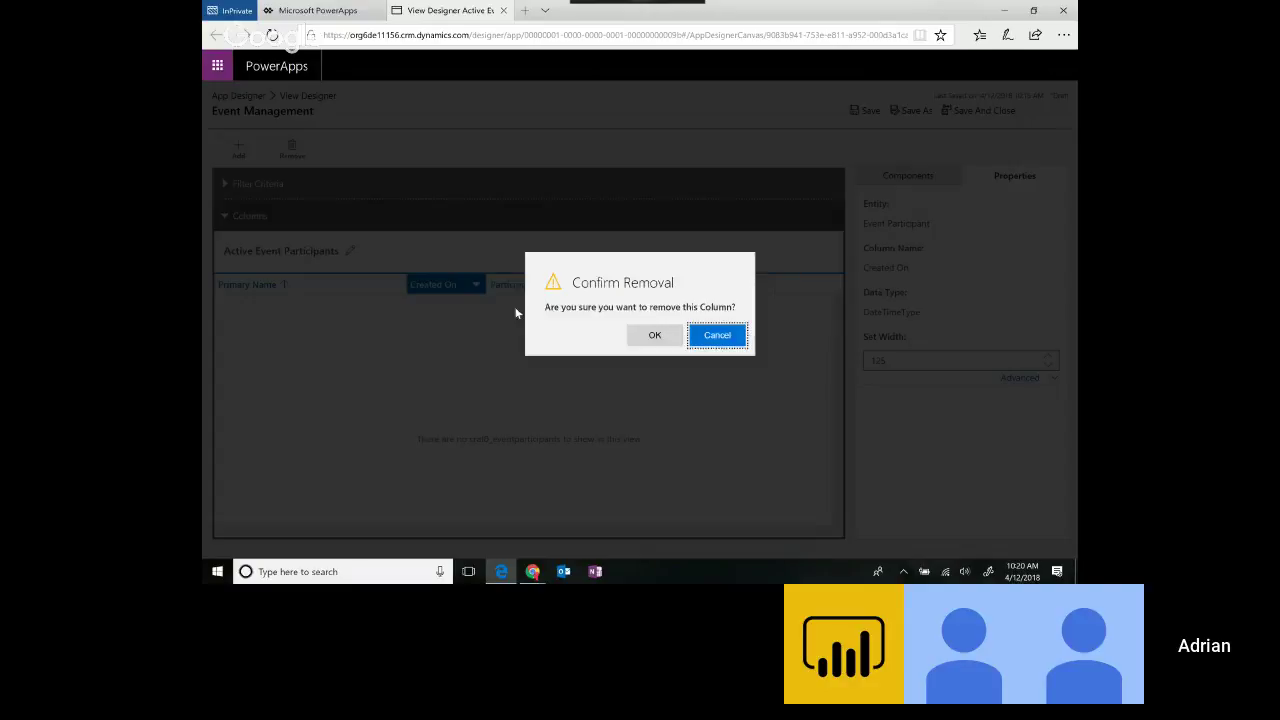
left_click(660, 336)
left_click(410, 287)
left_click(393, 290)
left_click(395, 285)
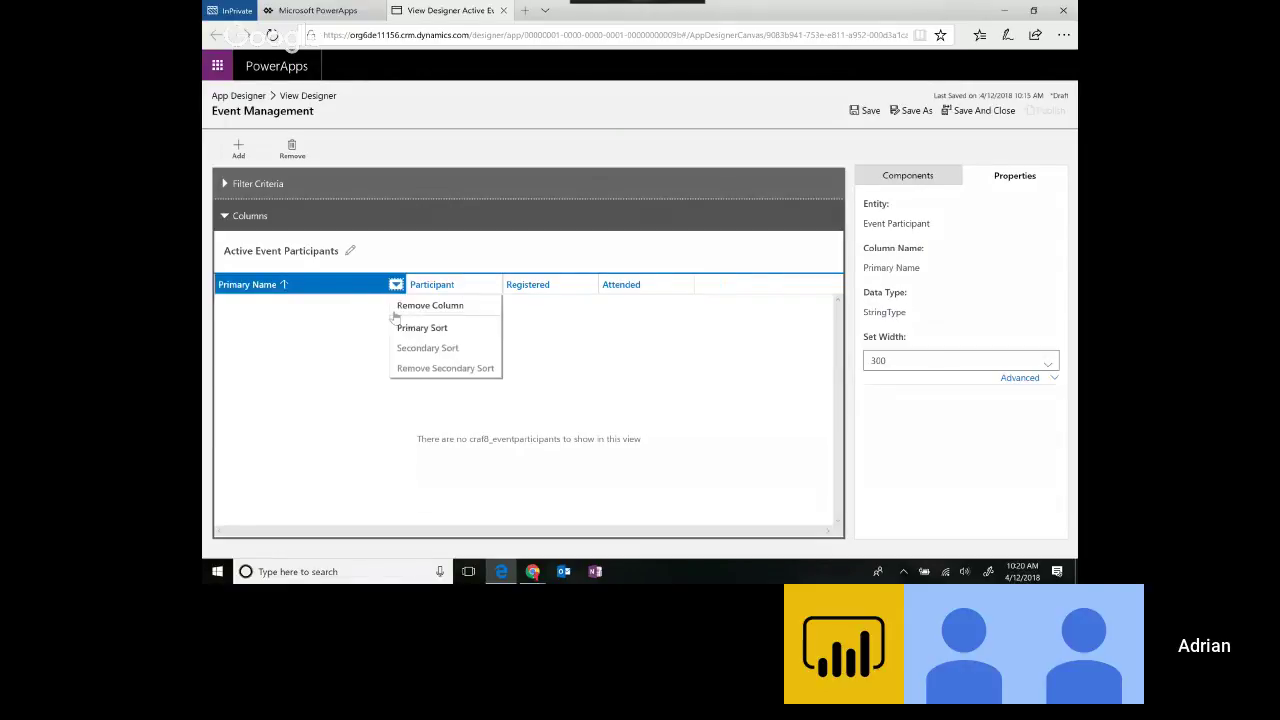
left_click(432, 303)
left_click(654, 335)
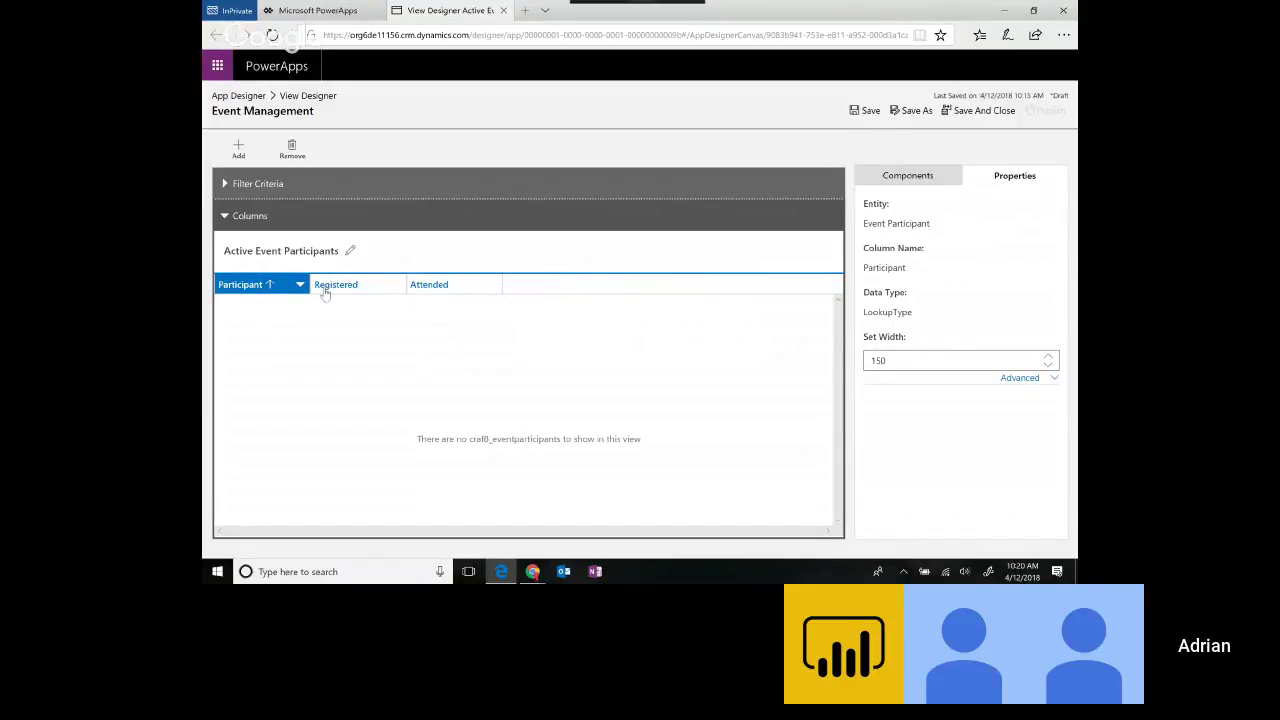
left_click(862, 112)
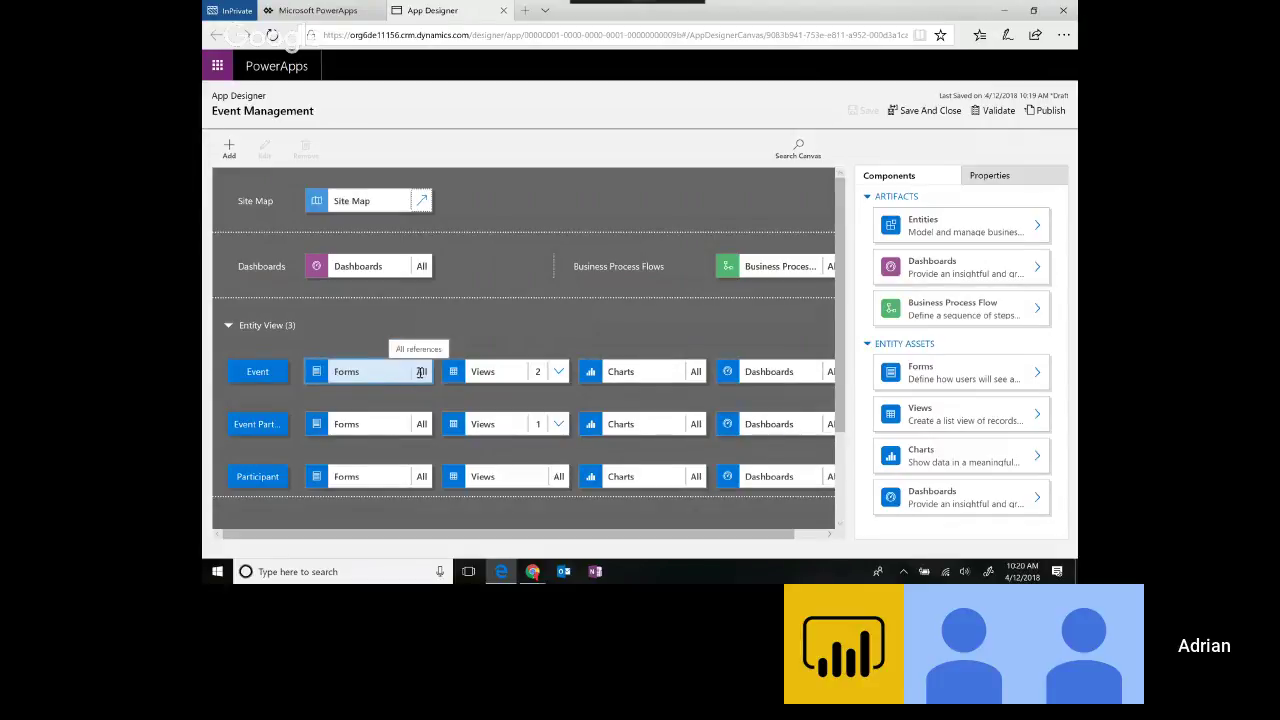
- Include the Information main form for the Event entity and open that form for editing
left_click(382, 372)
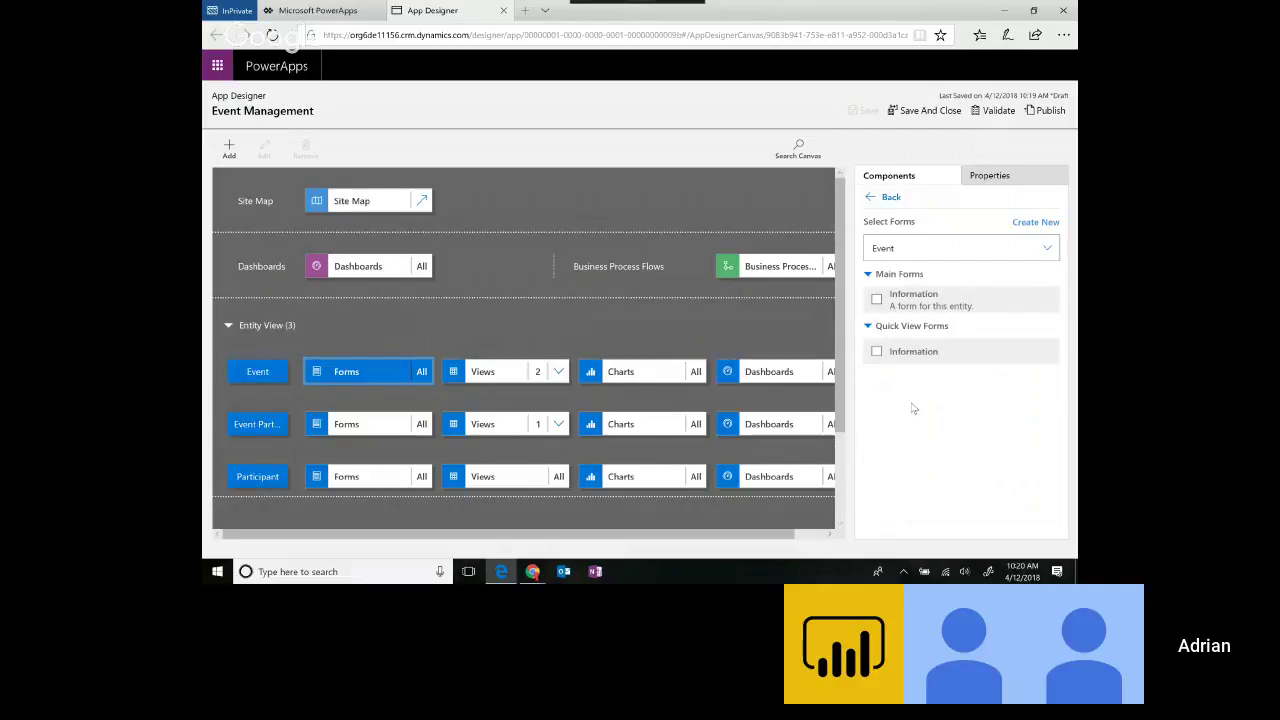
left_click(877, 299)
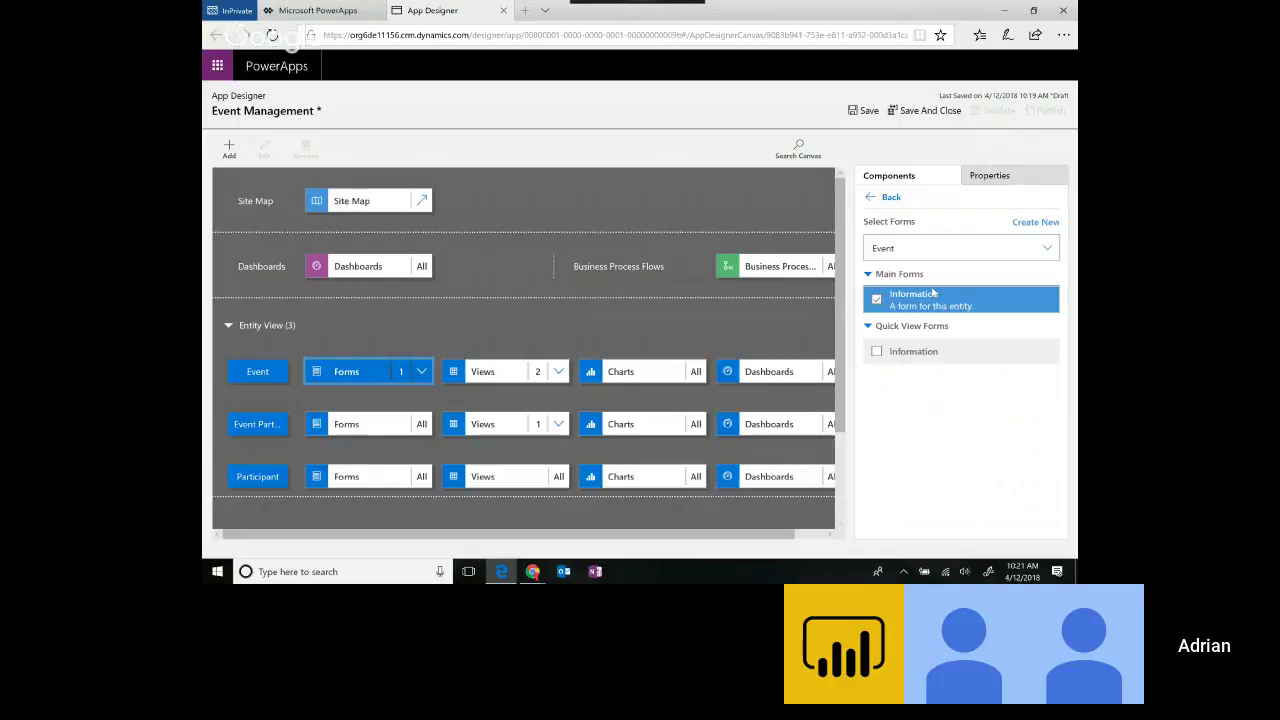
left_click(481, 319)
left_click(421, 371)
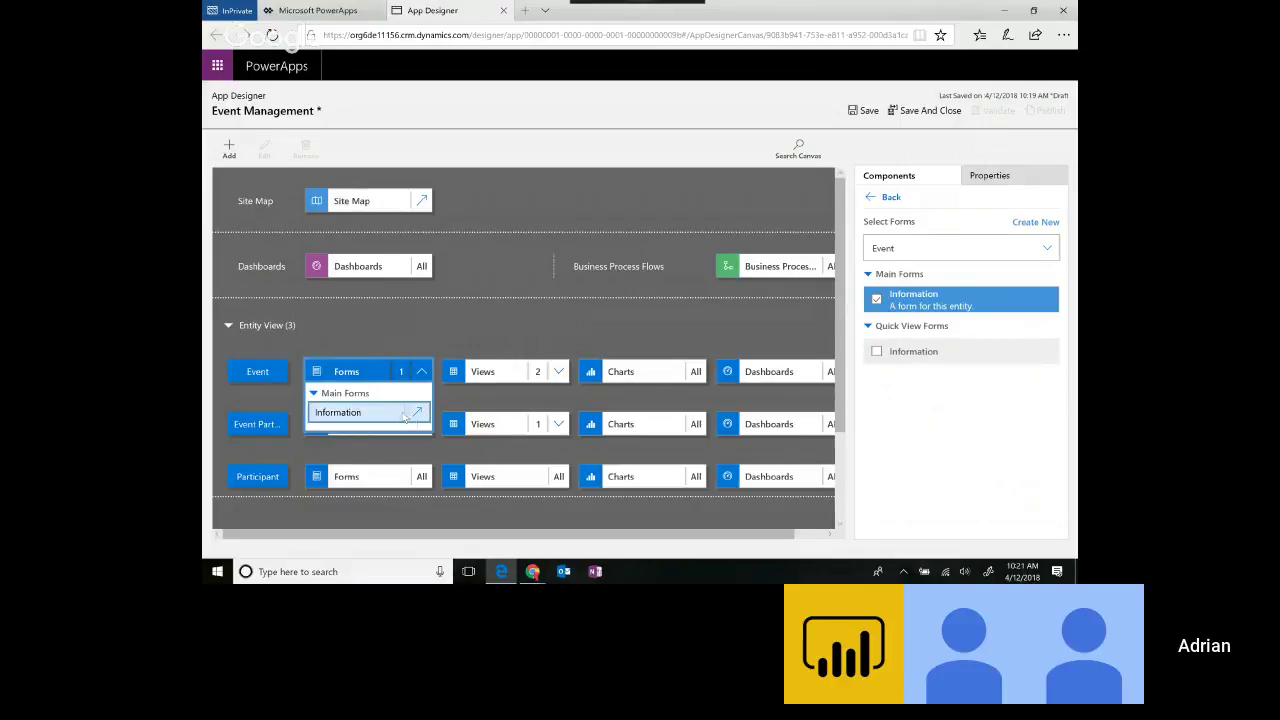
left_click(415, 414)
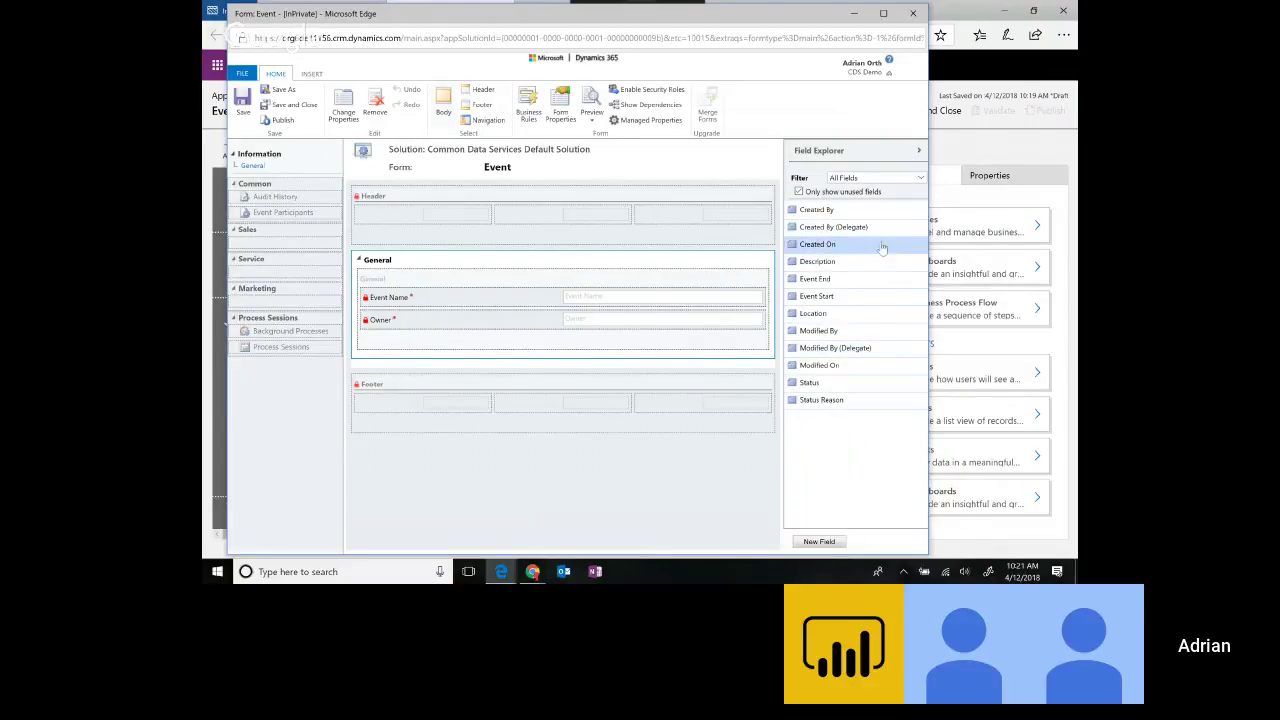
- Add the Event Start, Event End, Location and Description fields to the General section of the Event form
double_click(818, 296)
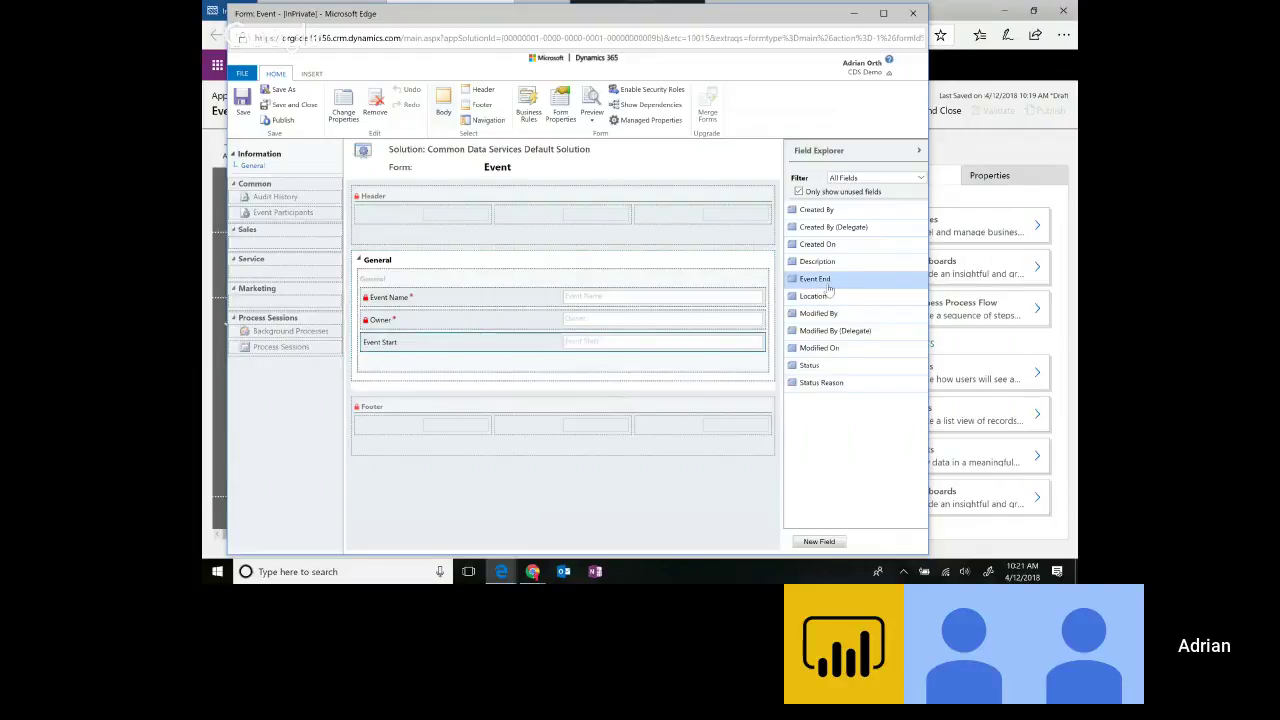
double_click(829, 282)
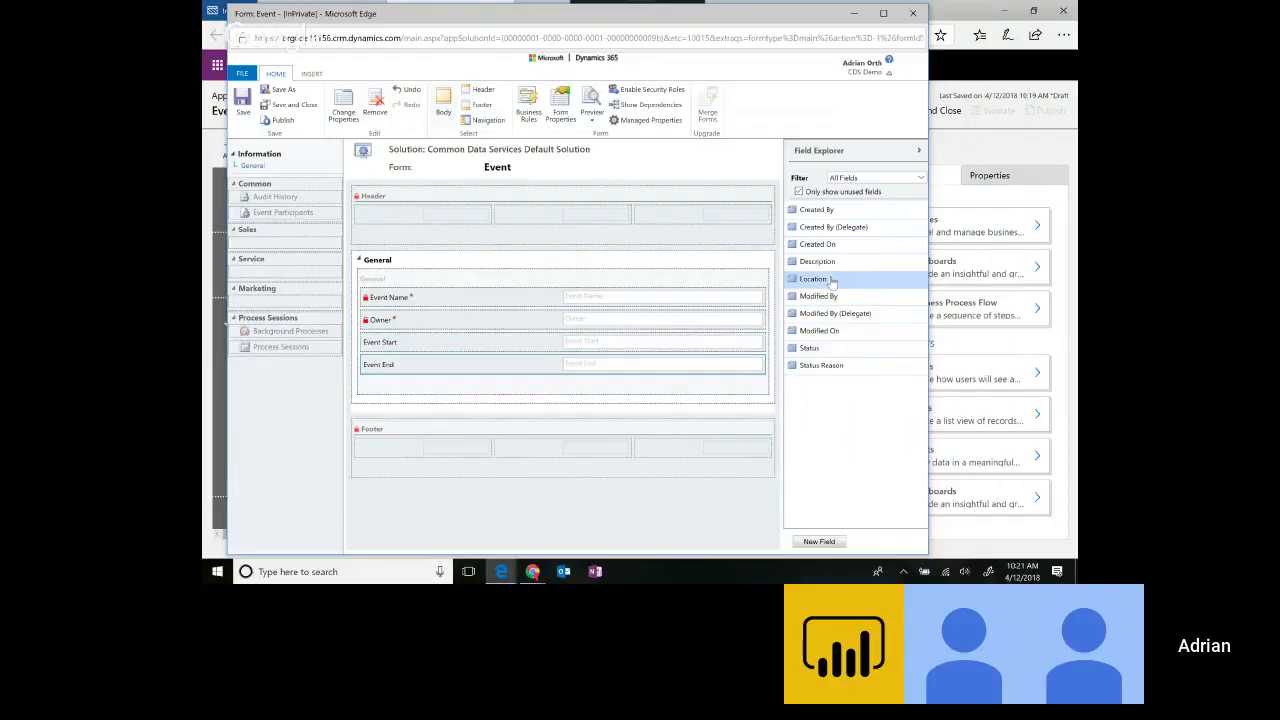
double_click(831, 280)
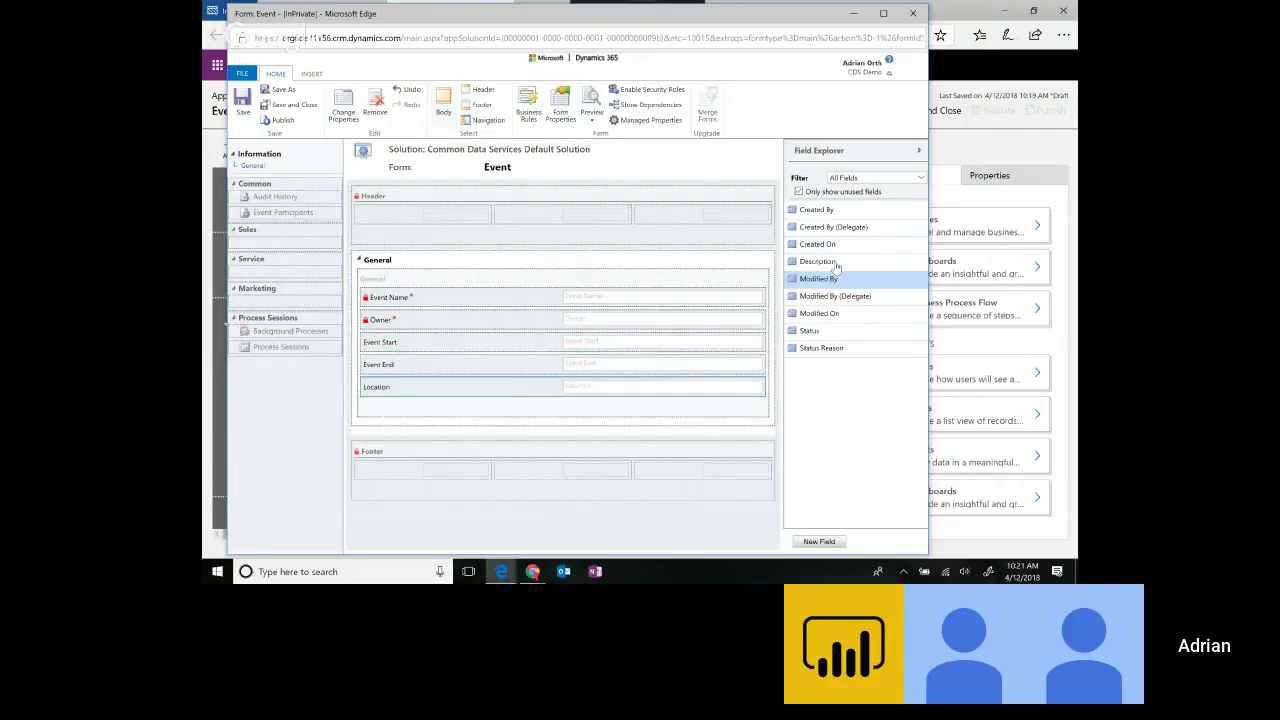
double_click(836, 263)
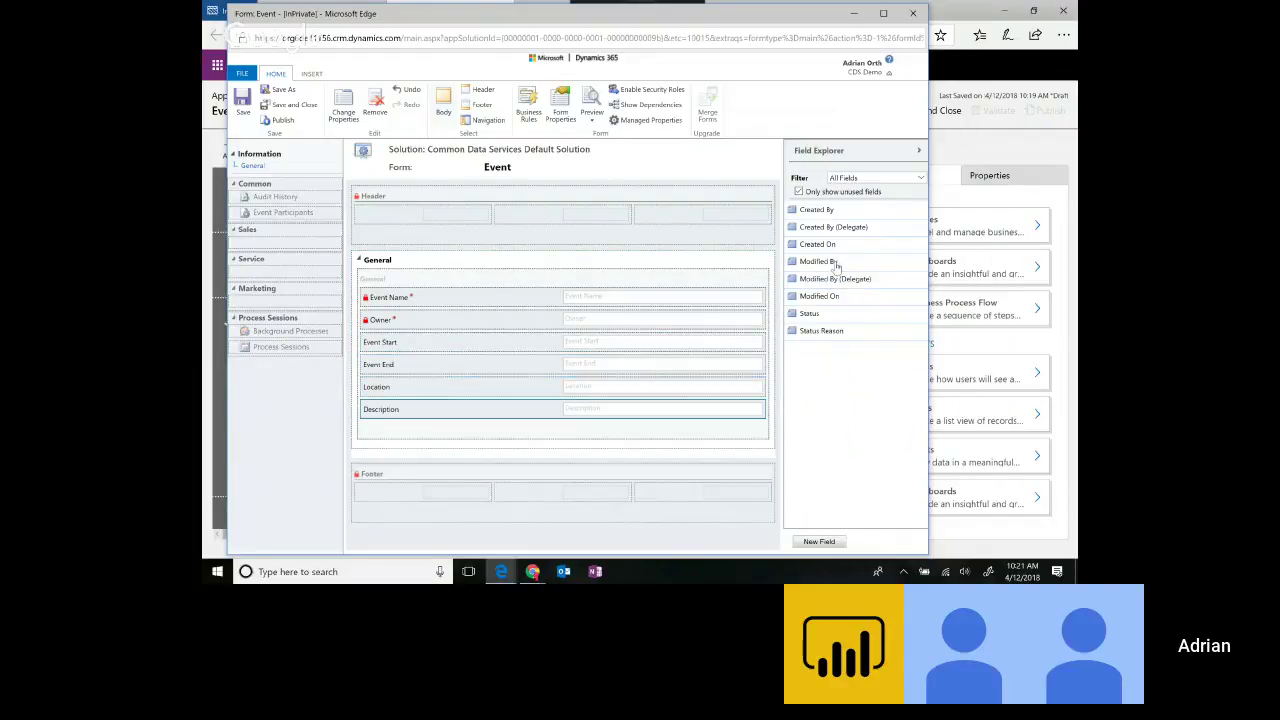
- Insert a sub-grid named Participants below Description, showing related Event Participants in the Active Event Participants view, and save and close the Event form
left_click(550, 437)
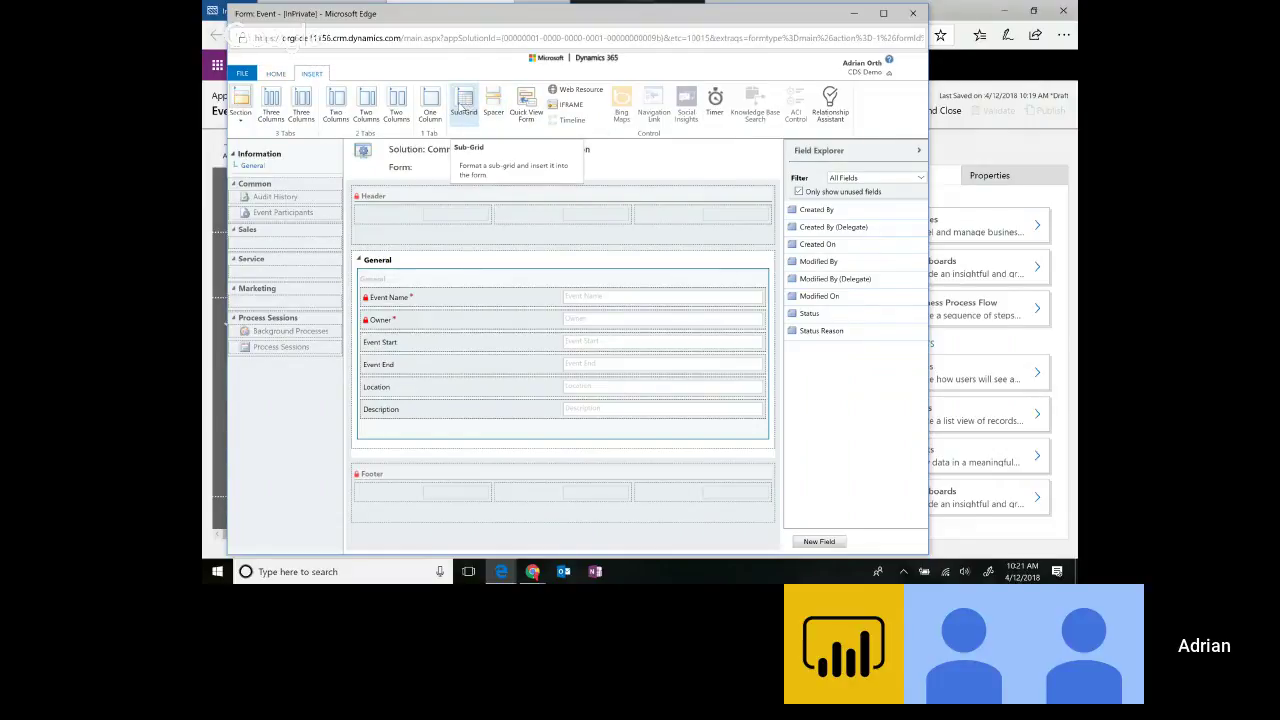
left_click(462, 106)
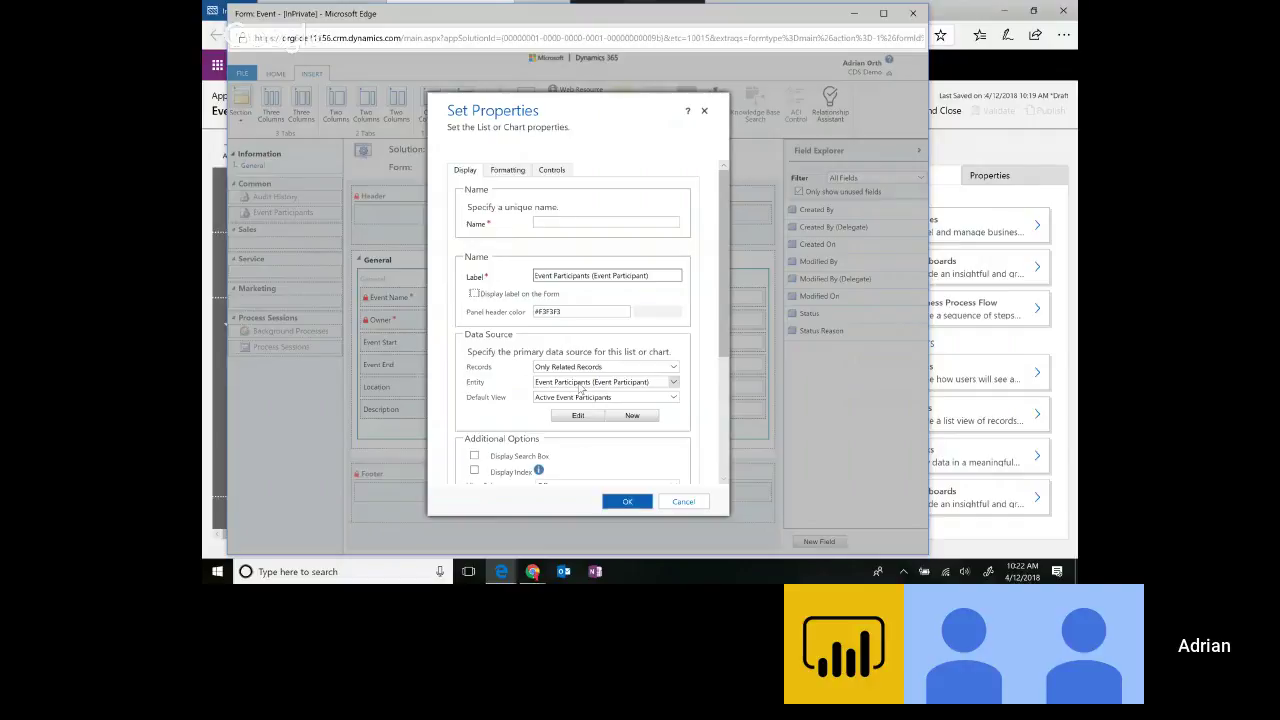
left_click(576, 224)
type("Participants")
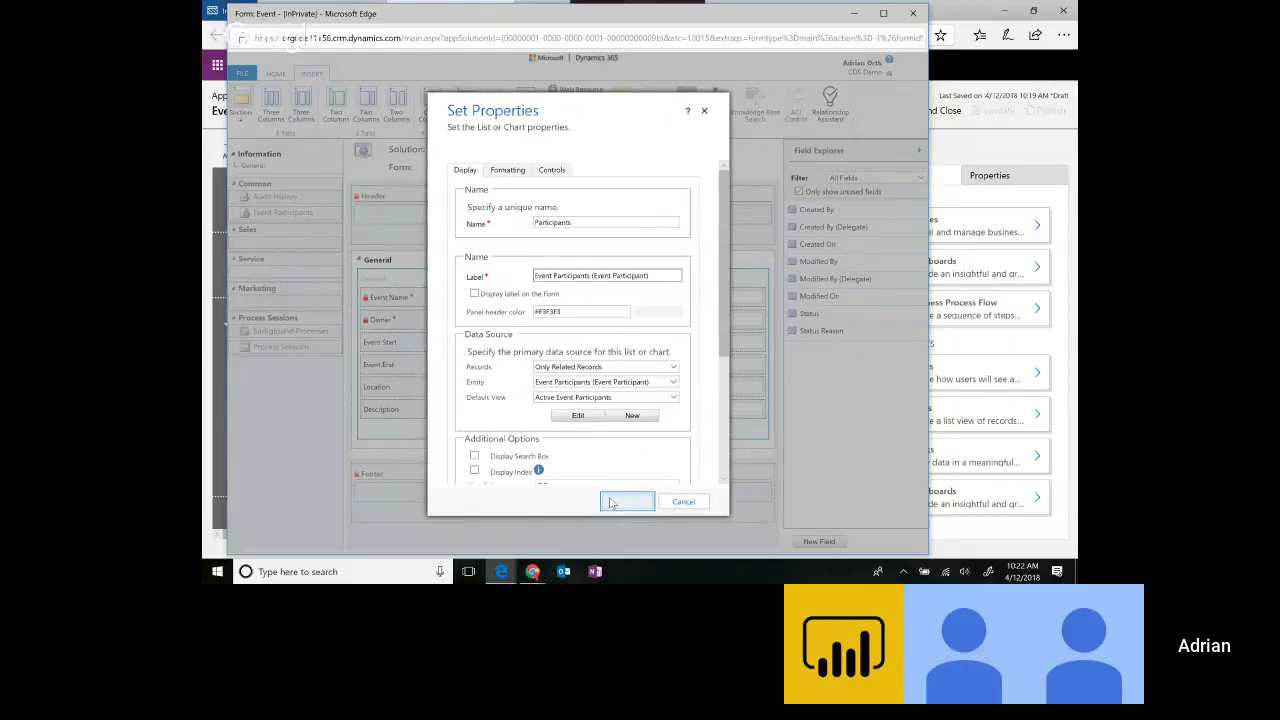
left_click(613, 503)
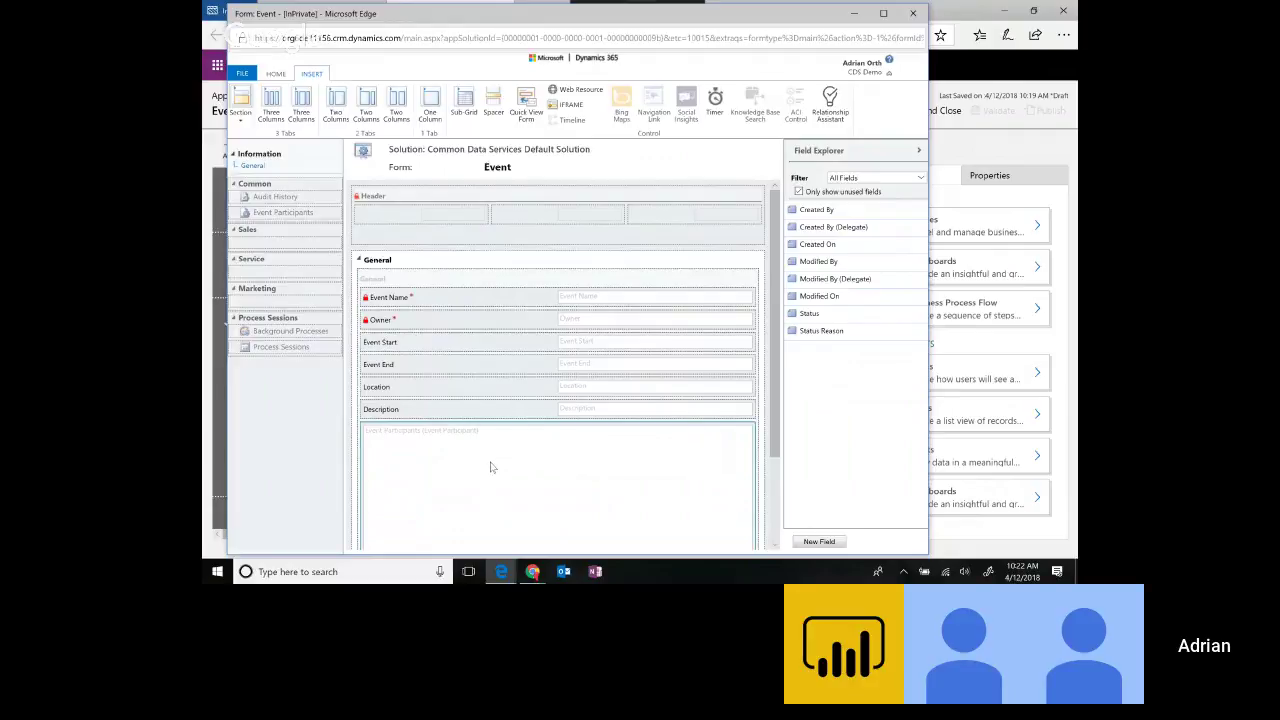
scroll(490, 468, "down", 2)
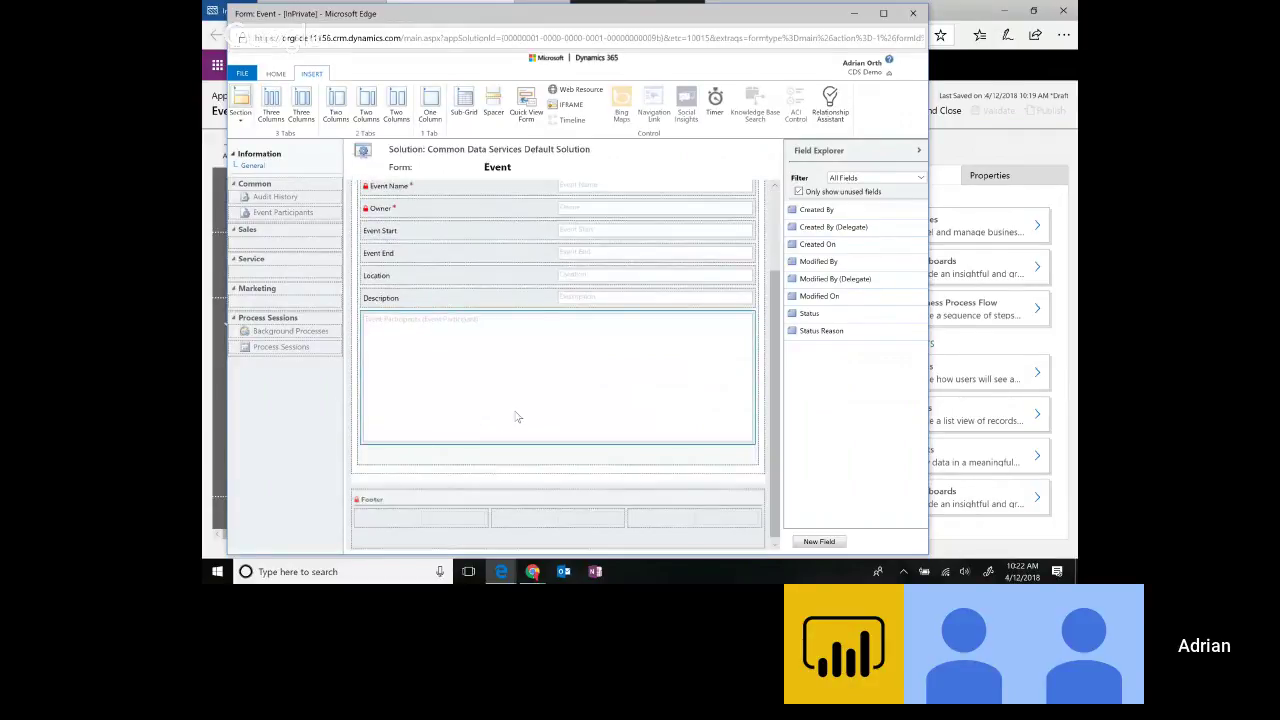
left_click(275, 75)
left_click(289, 106)
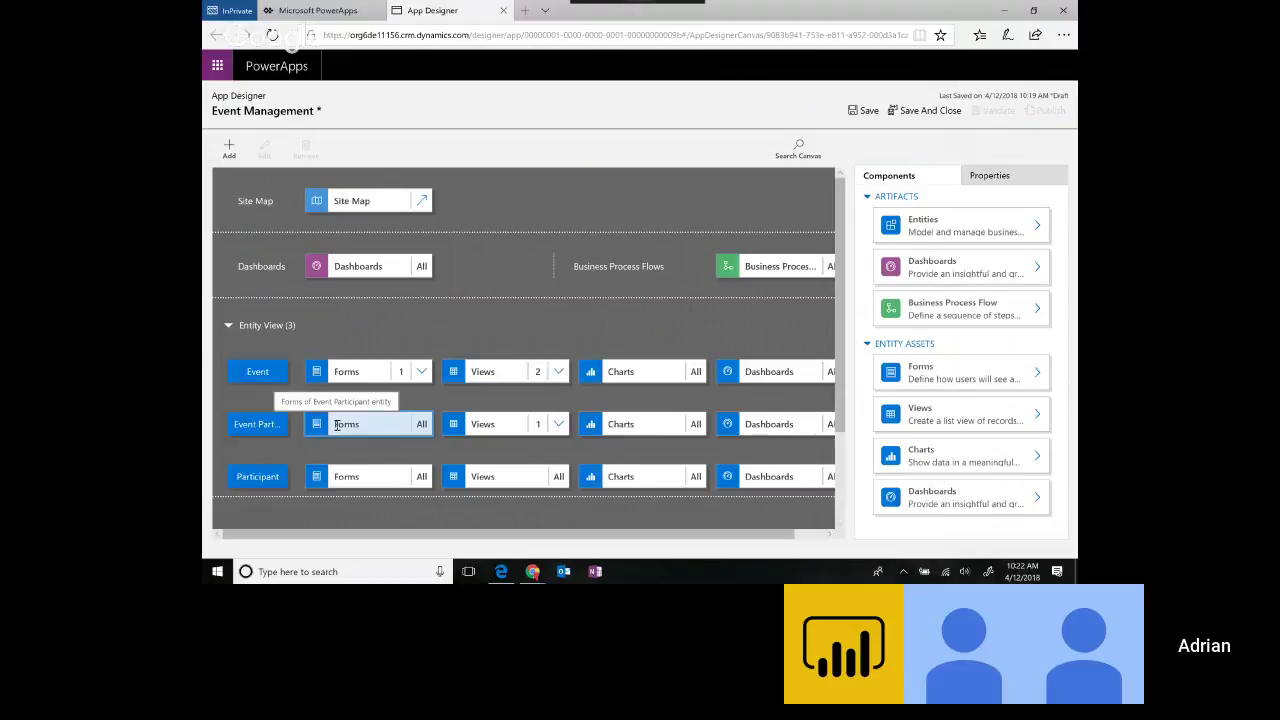
- Include the Information main form for the Event Participant entity, save the app and open that form for editing
left_click(412, 426)
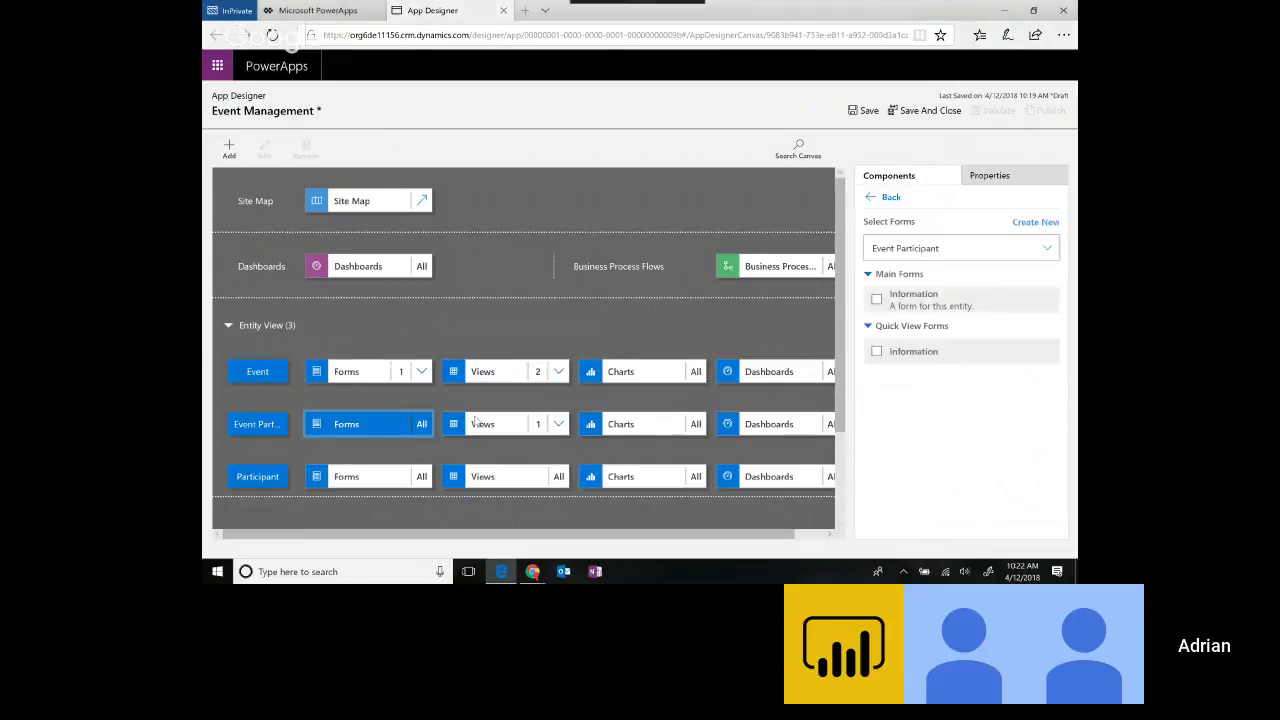
left_click(877, 301)
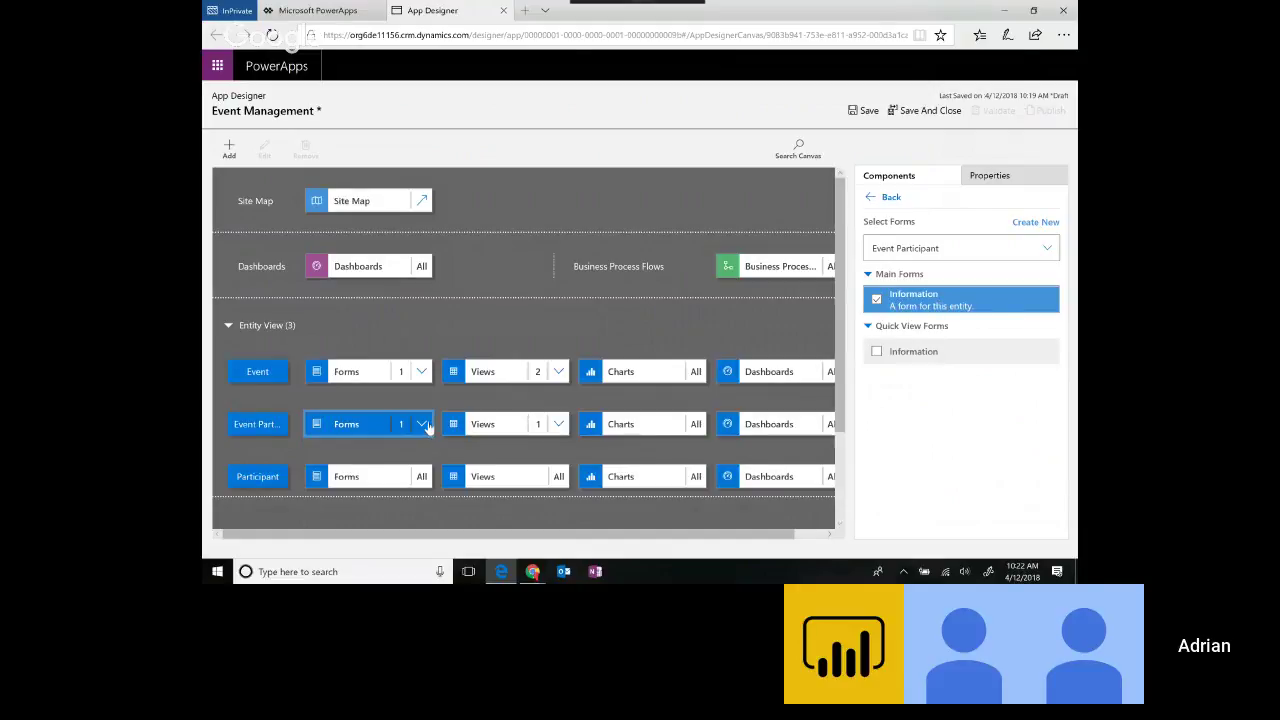
left_click(422, 424)
left_click(866, 110)
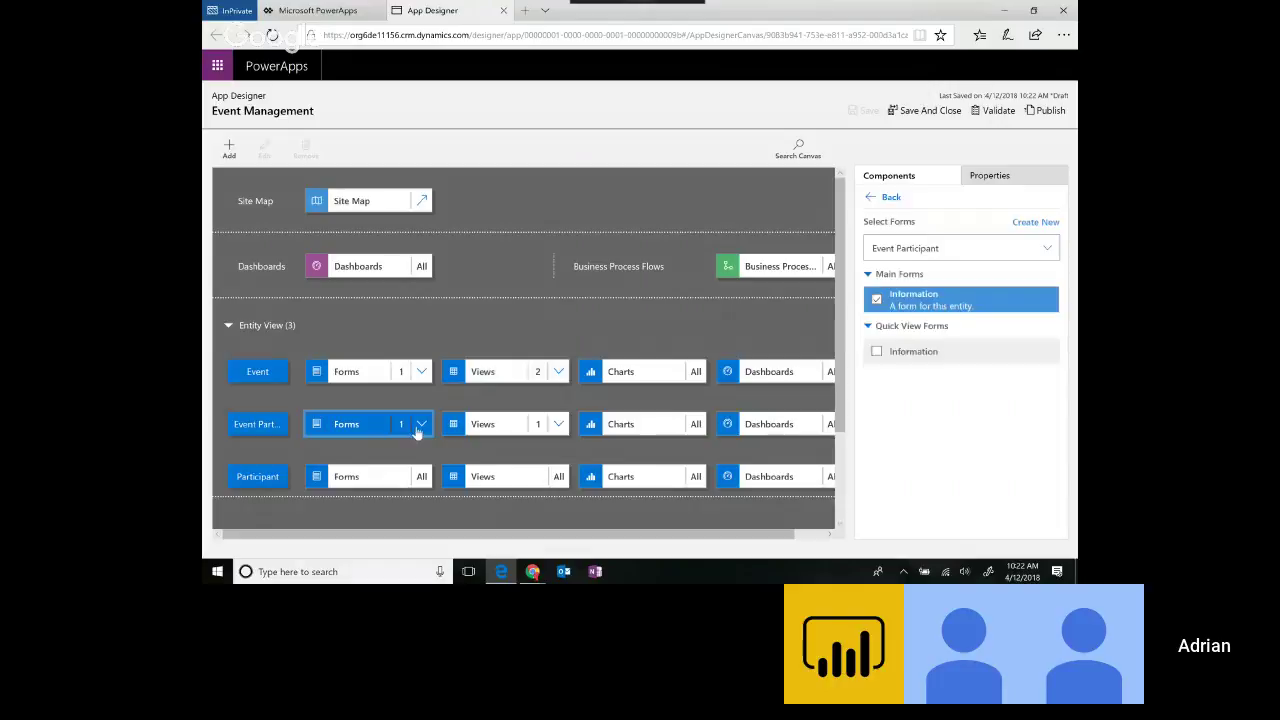
left_click(420, 426)
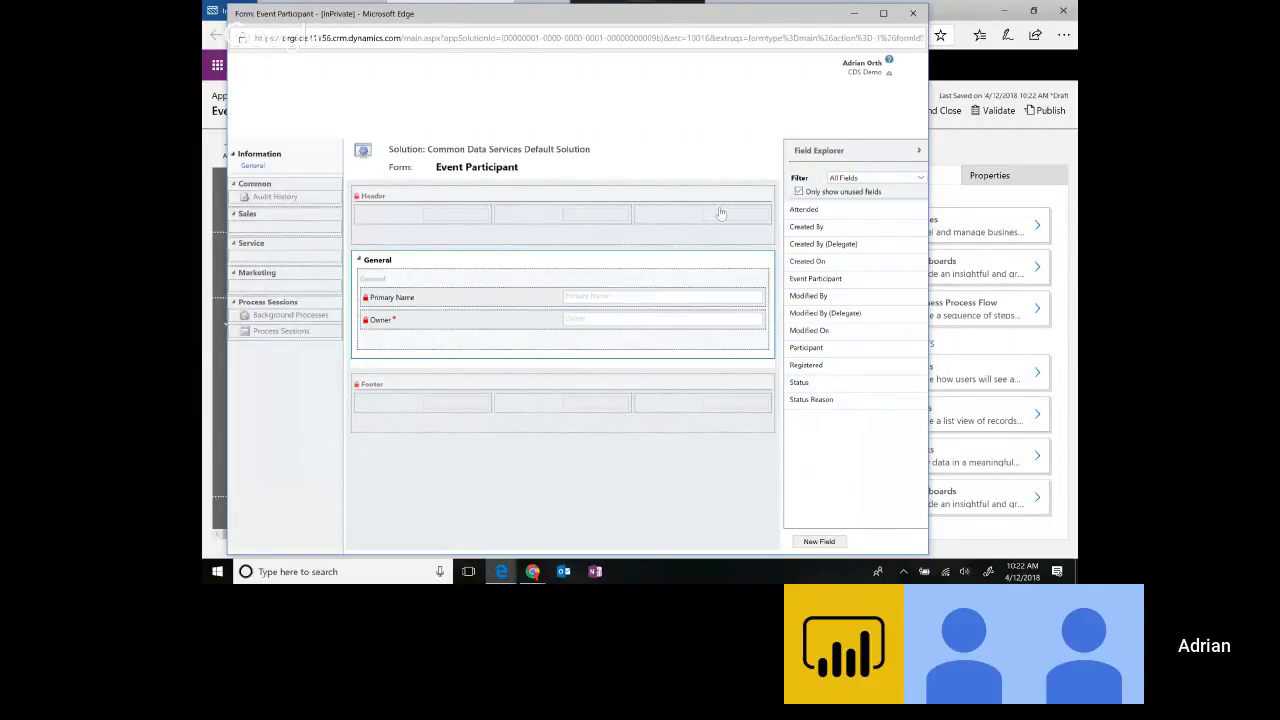
- Add the Participant, Attended and Registered fields to the General section of the Event Participant form, and save and close it
double_click(855, 353)
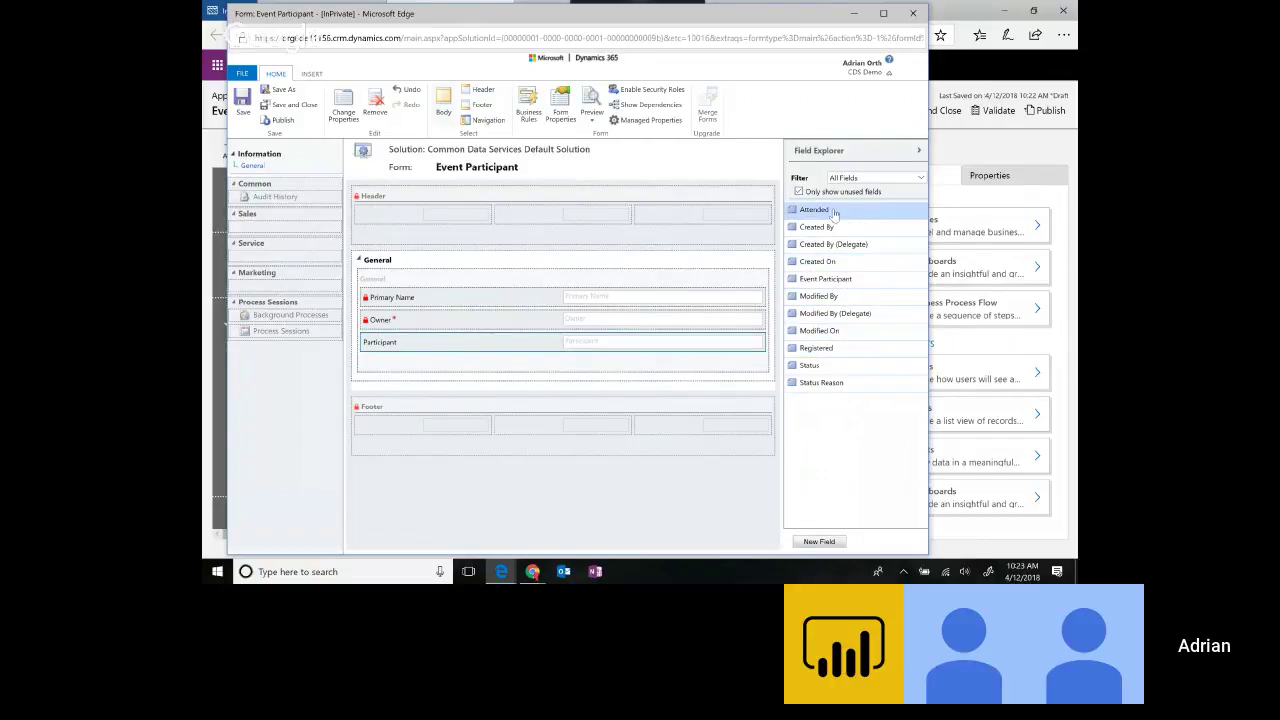
double_click(833, 213)
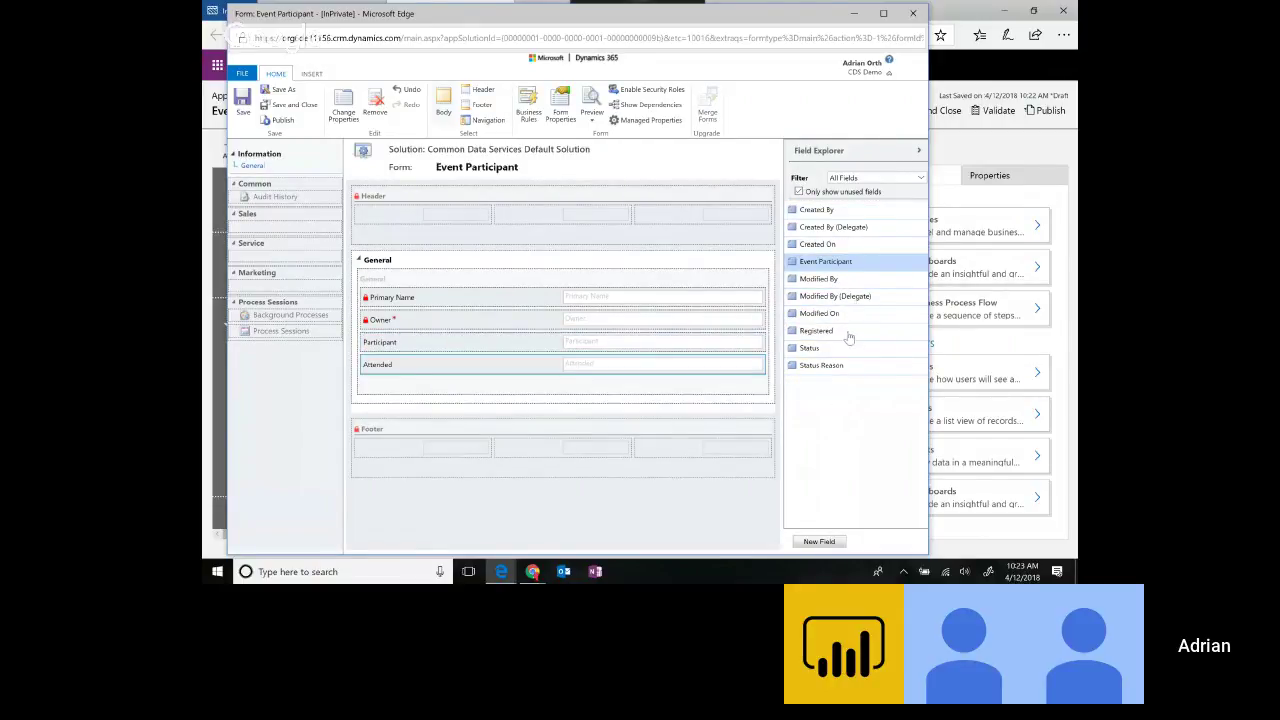
double_click(847, 333)
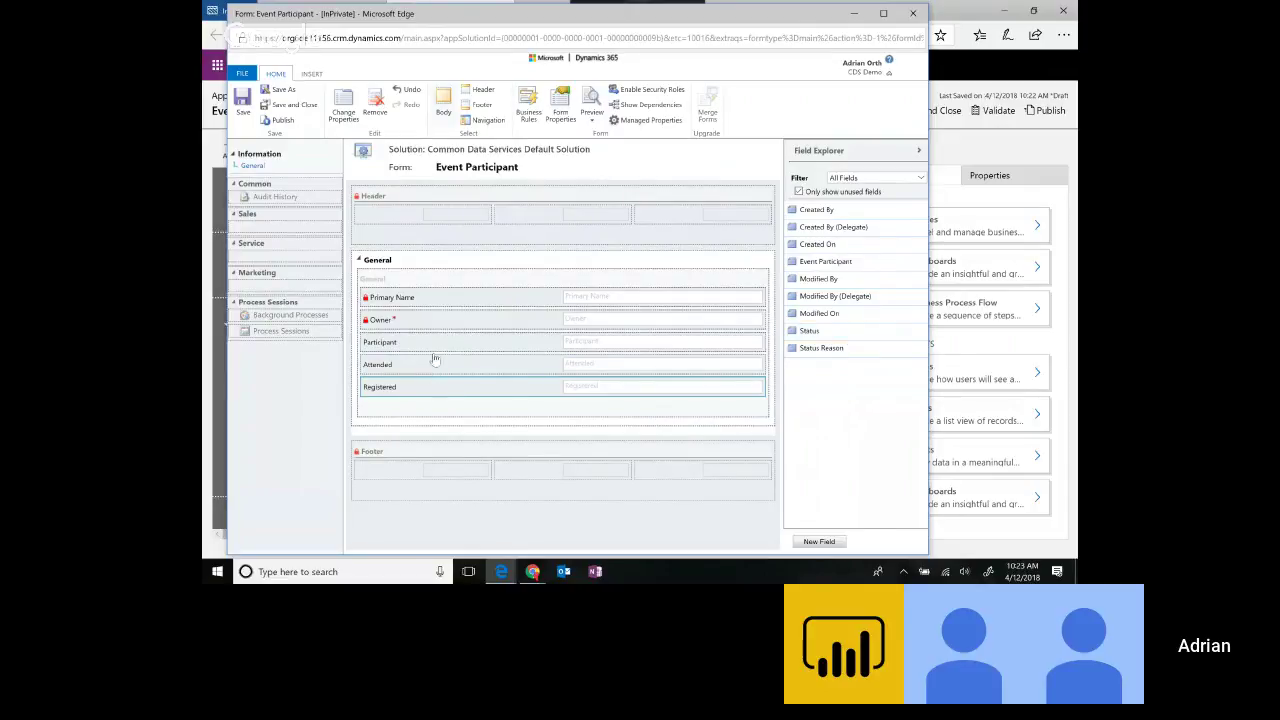
left_click(293, 106)
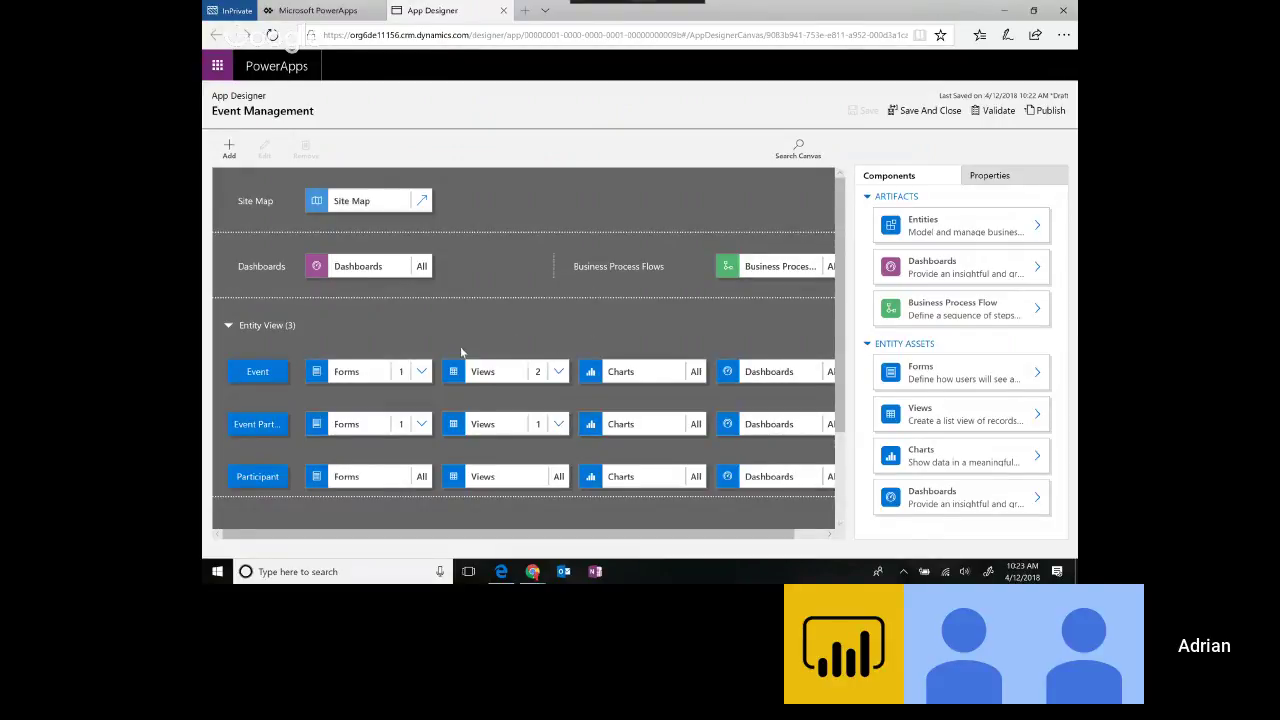
- Include the Active Contacts and All Contacts public views for the Participant entity
left_click(525, 371)
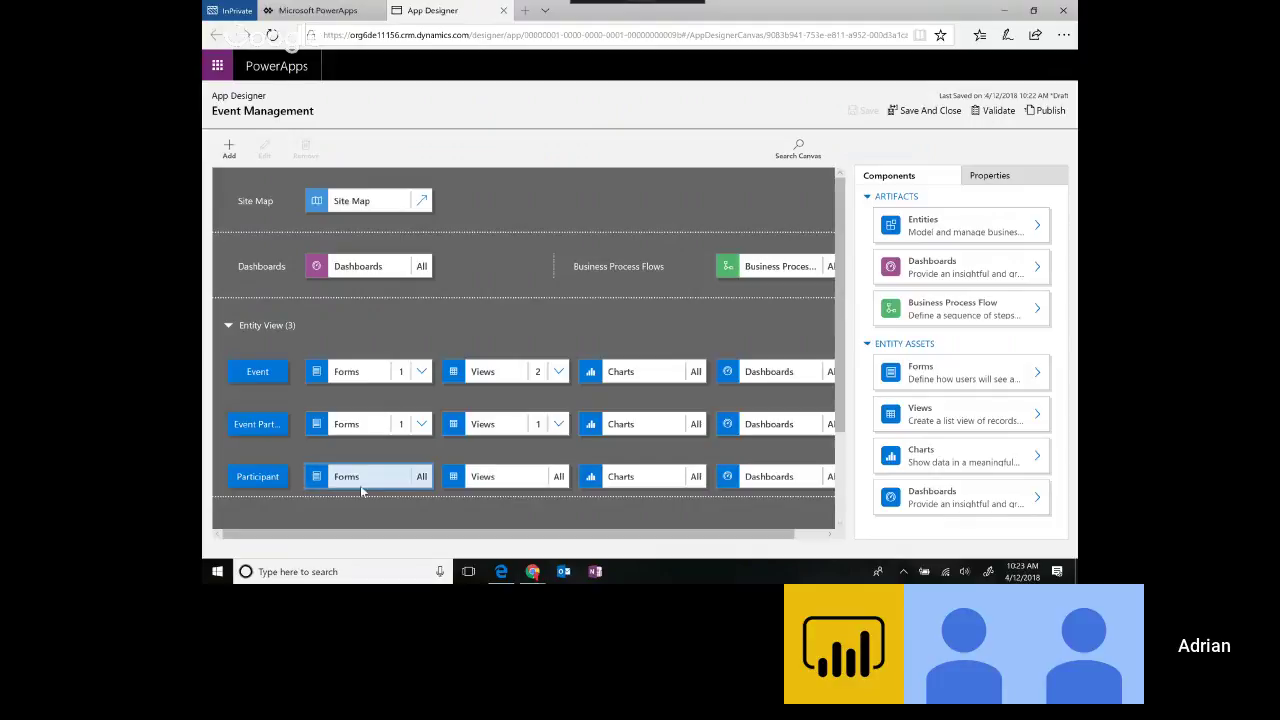
left_click(502, 481)
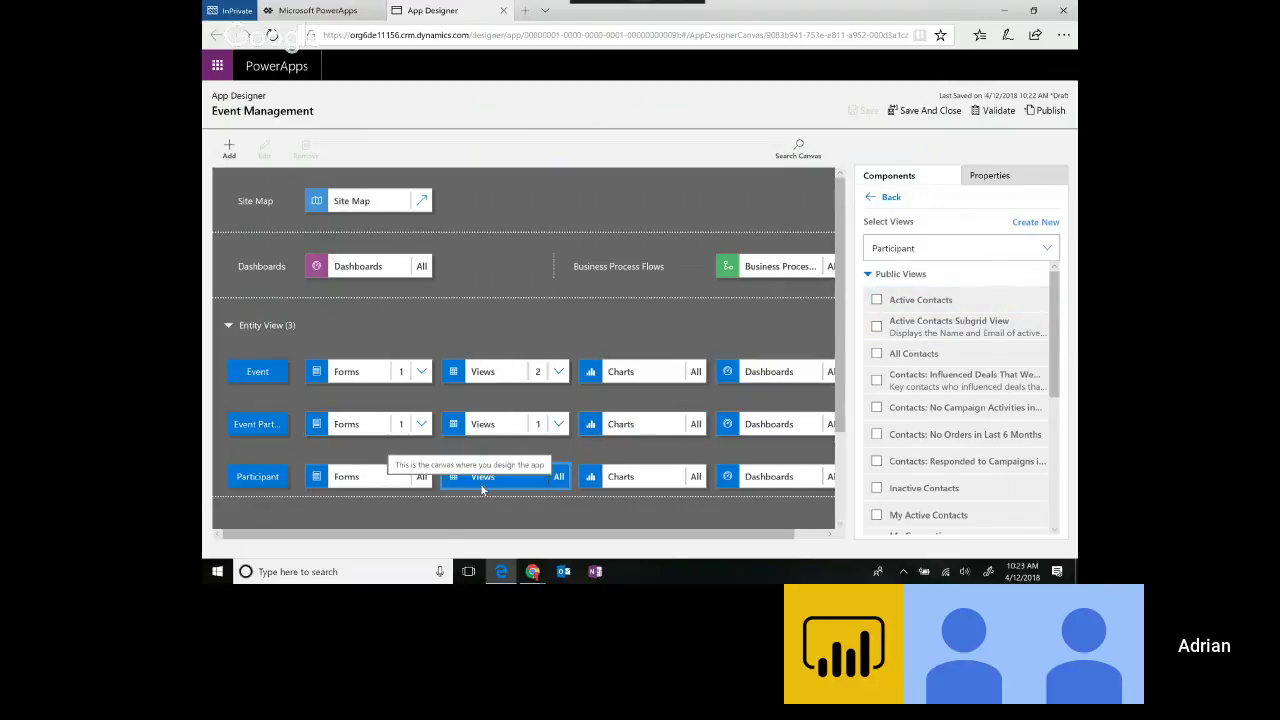
left_click(877, 353)
left_click(877, 300)
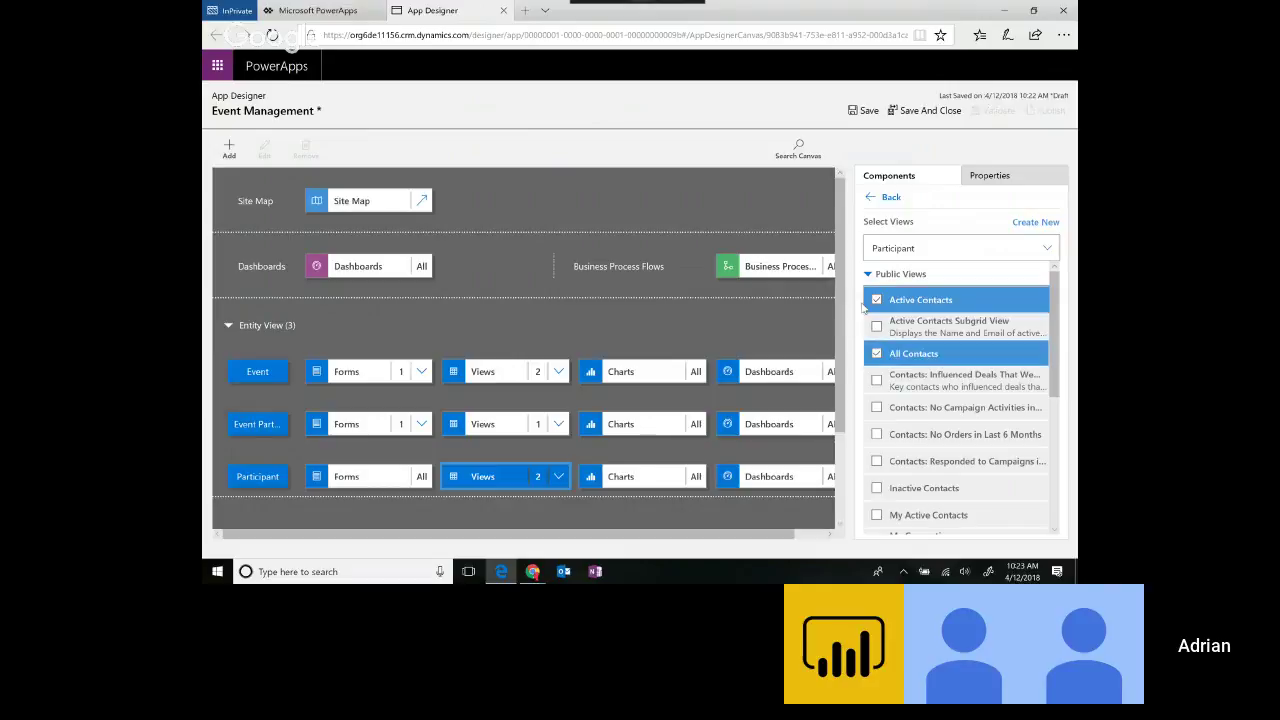
- Include the Contact main form for the Participant entity
left_click(413, 486)
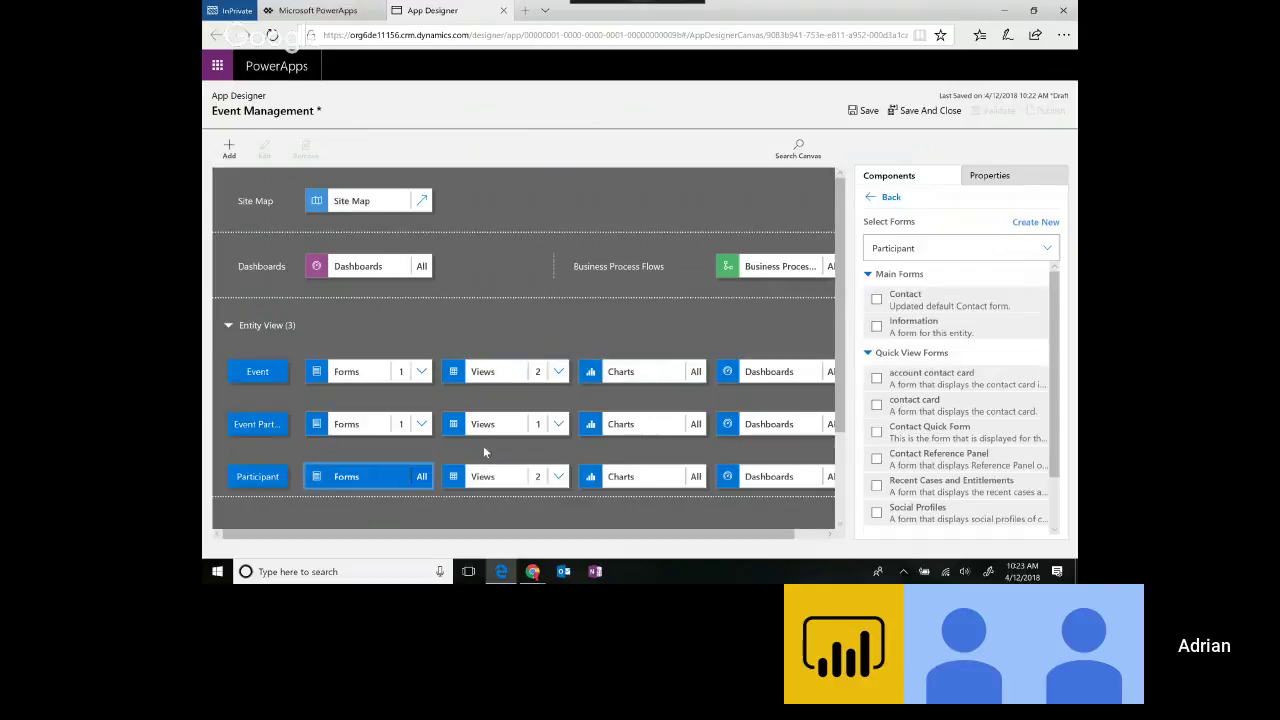
left_click(877, 300)
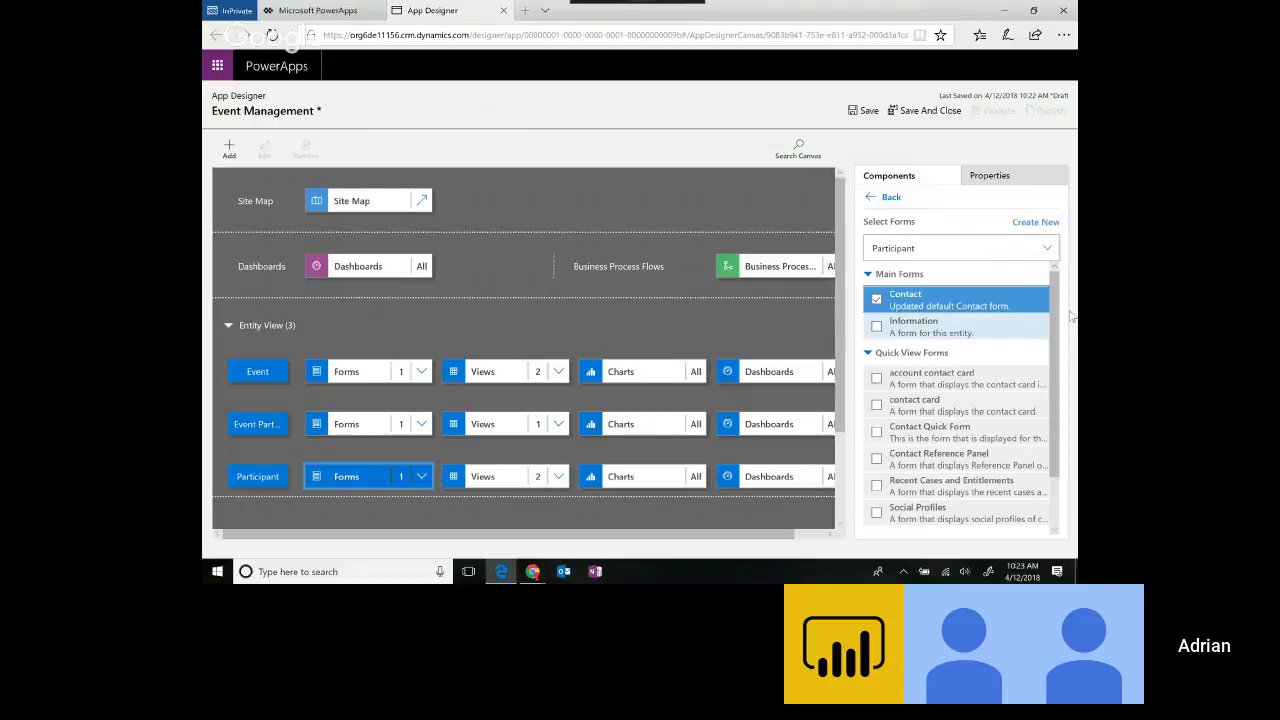
left_click(573, 328)
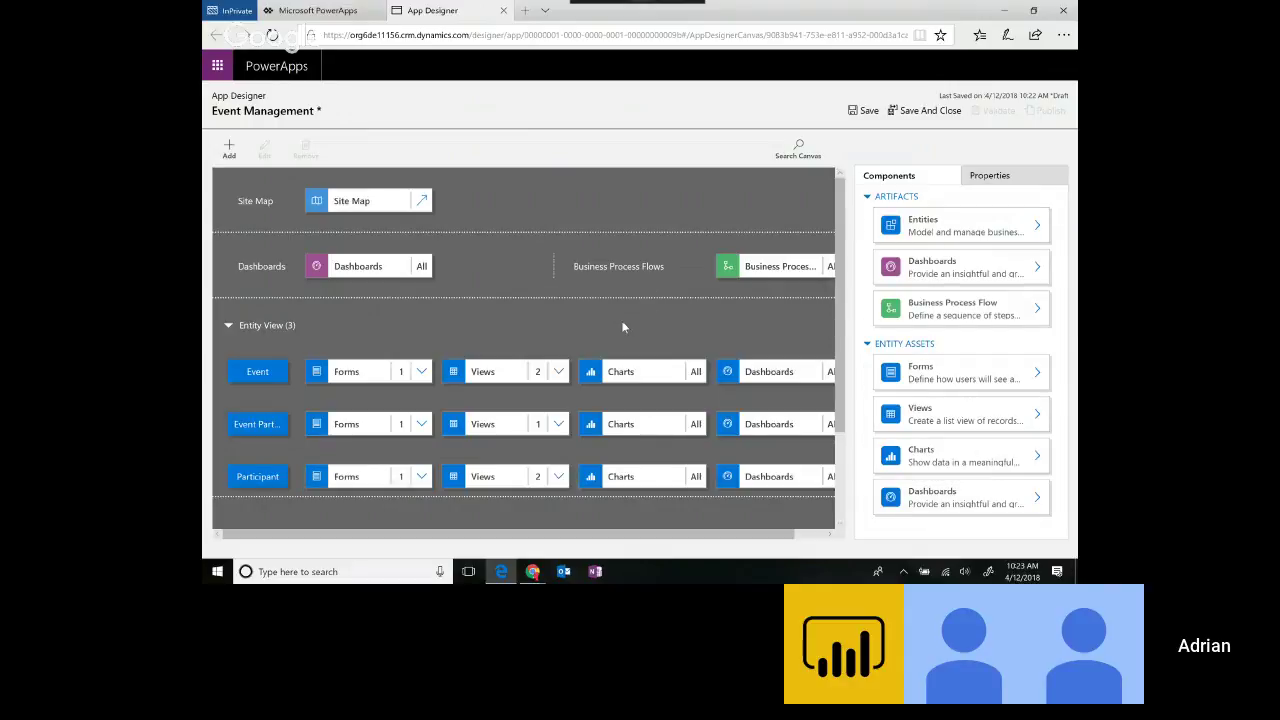
- Save and publish the Event Management app
left_click(906, 115)
left_click(860, 110)
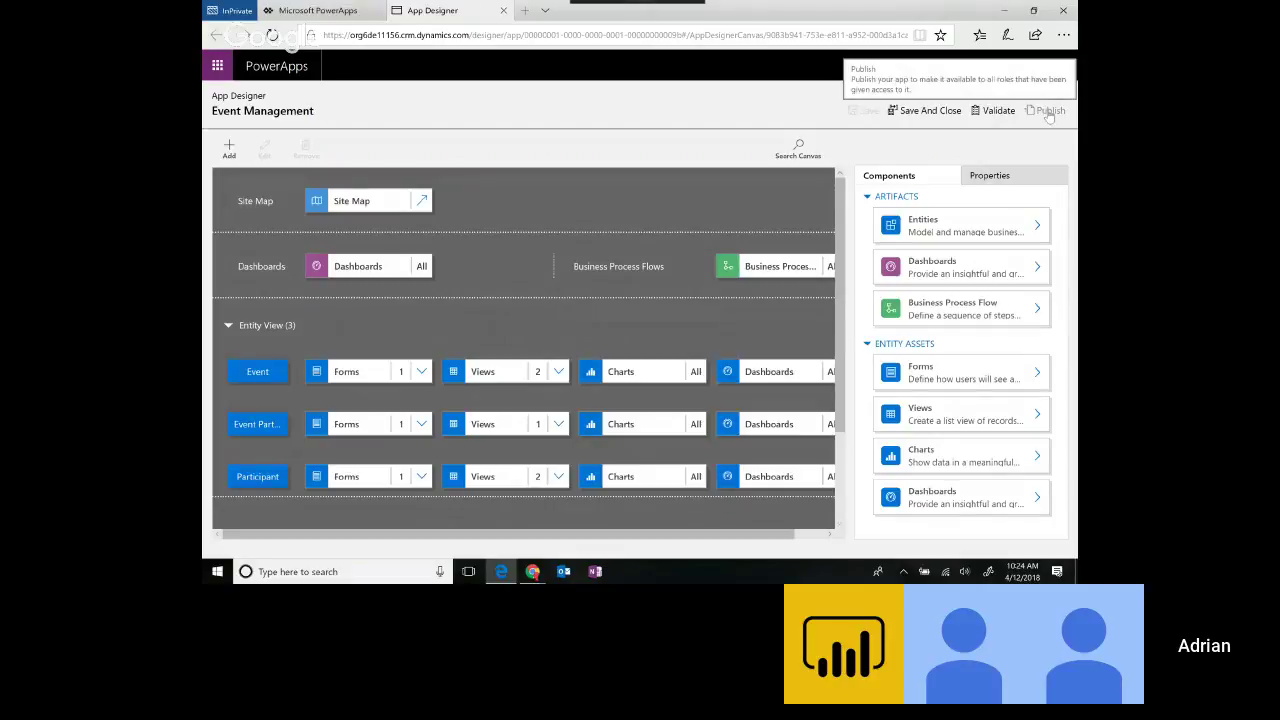
left_click(1048, 112)
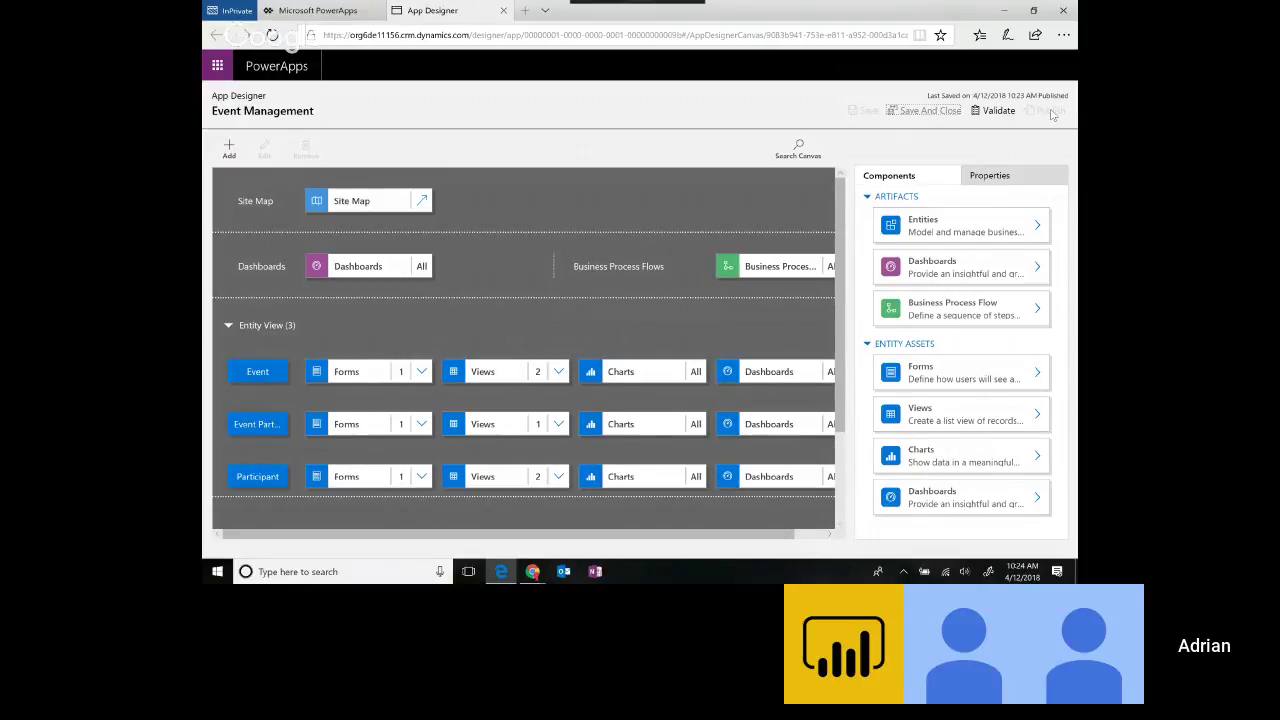
- Refresh the list of model-driven apps in PowerApps and play the Event Management app
left_click(296, 9)
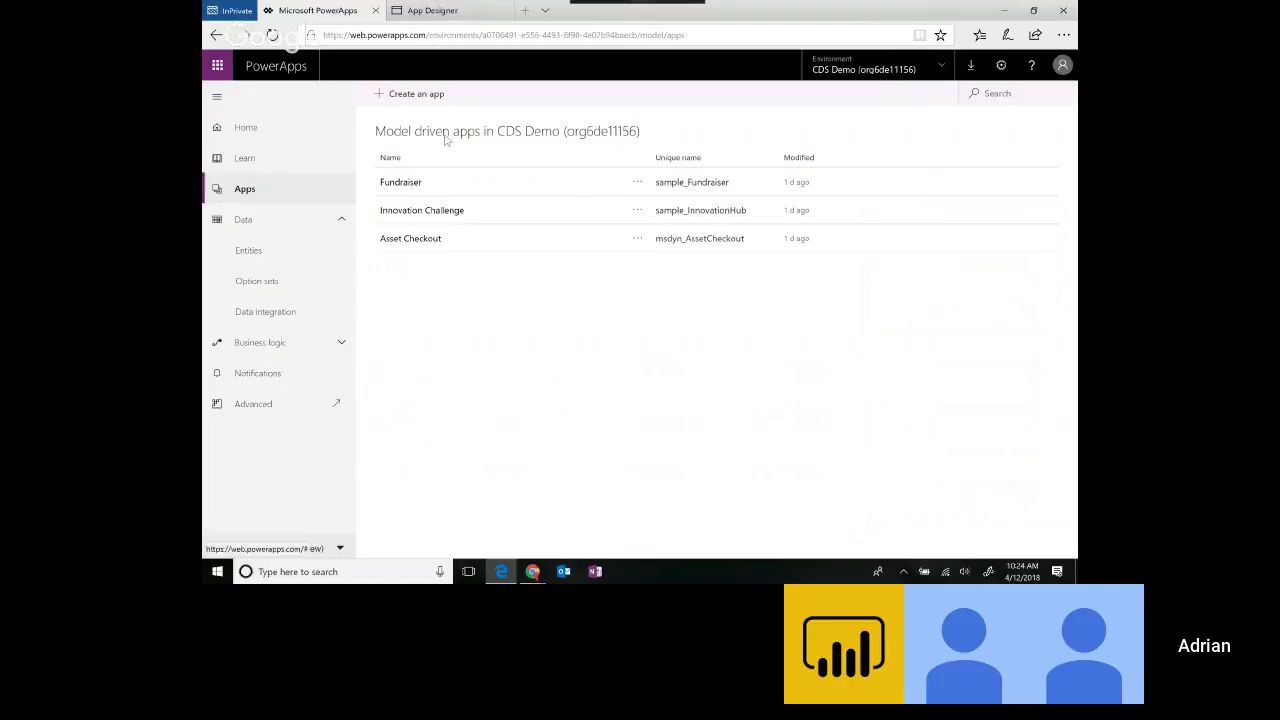
left_click(272, 35)
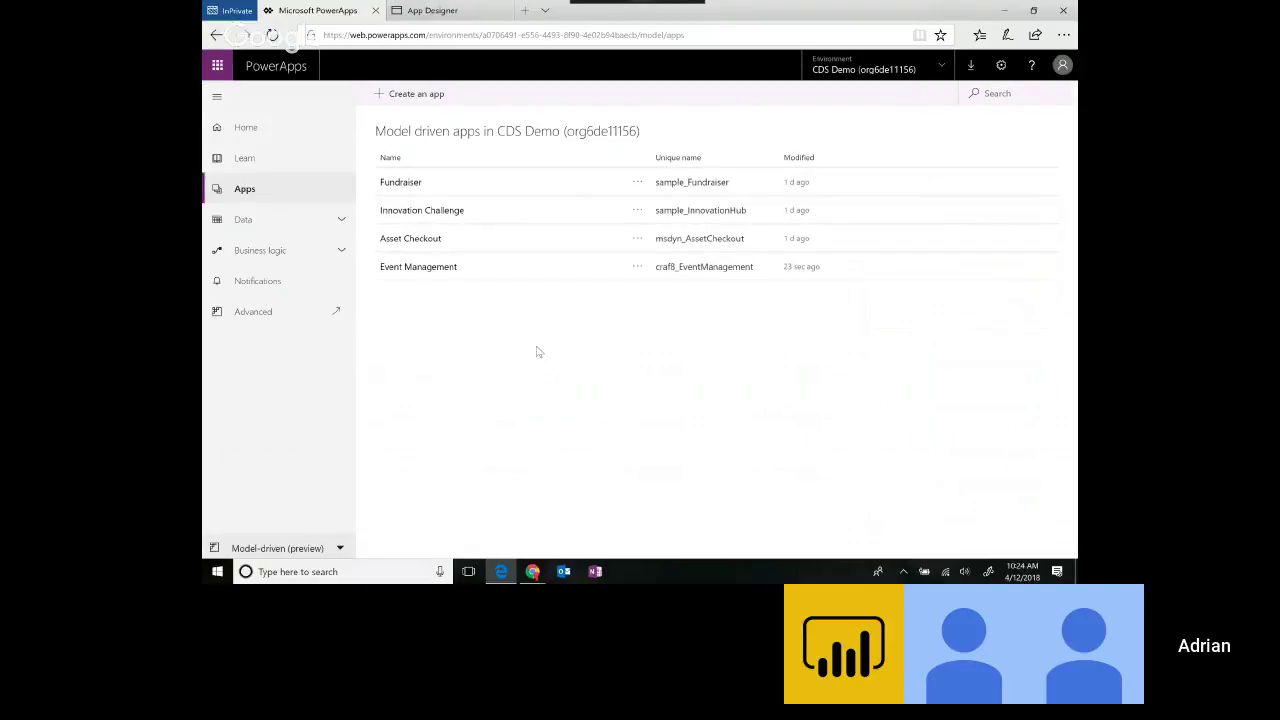
left_click(637, 266)
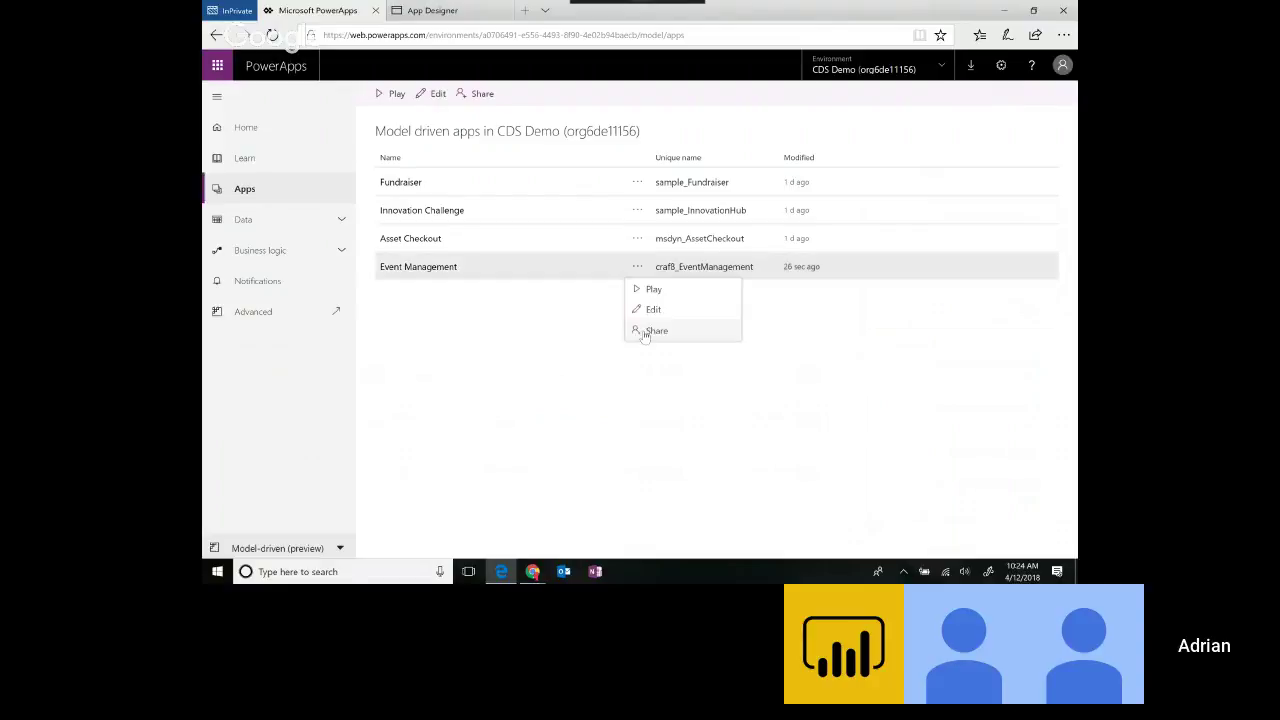
left_click(714, 292)
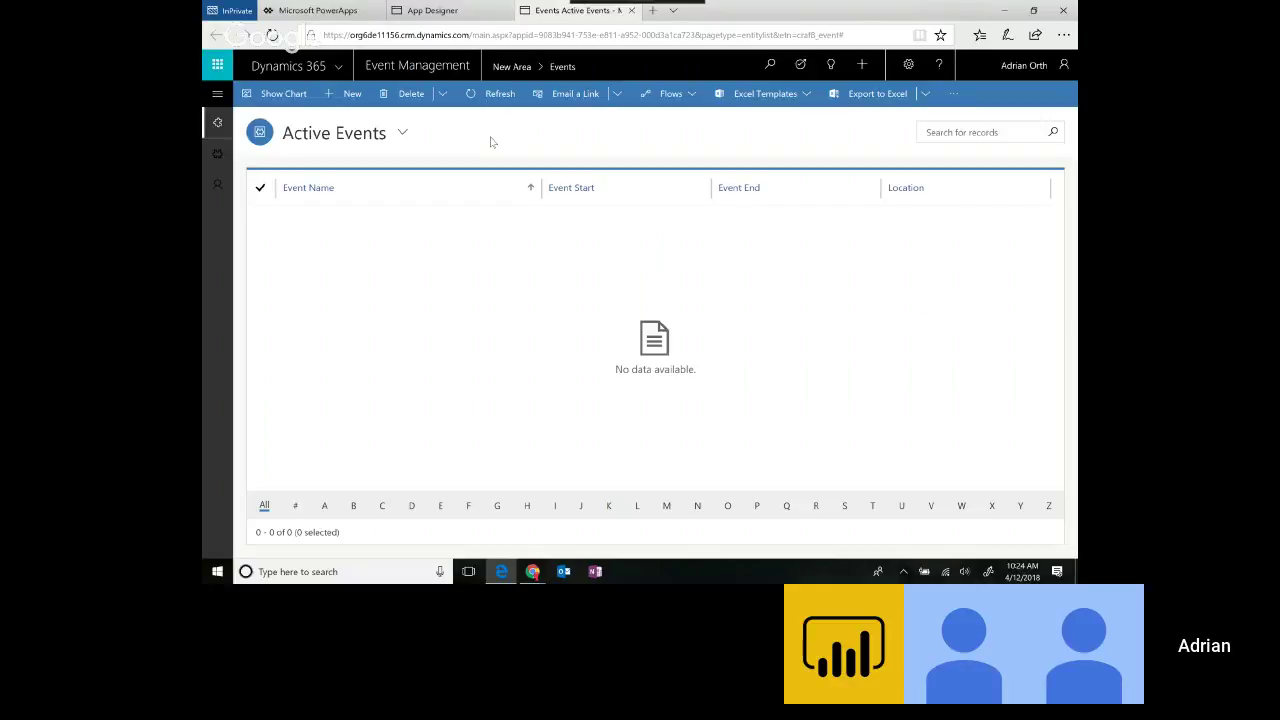
- Examine the app's navigation entries and the system views available for events
left_click(217, 93)
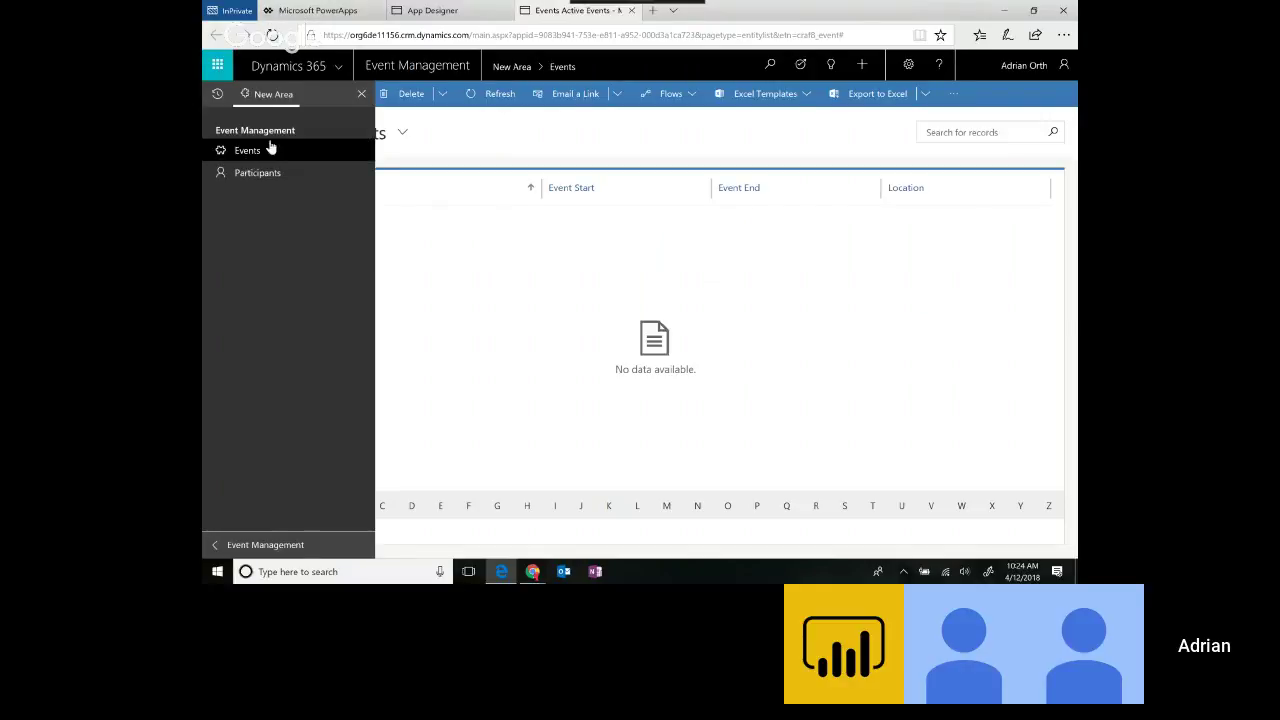
left_click(449, 146)
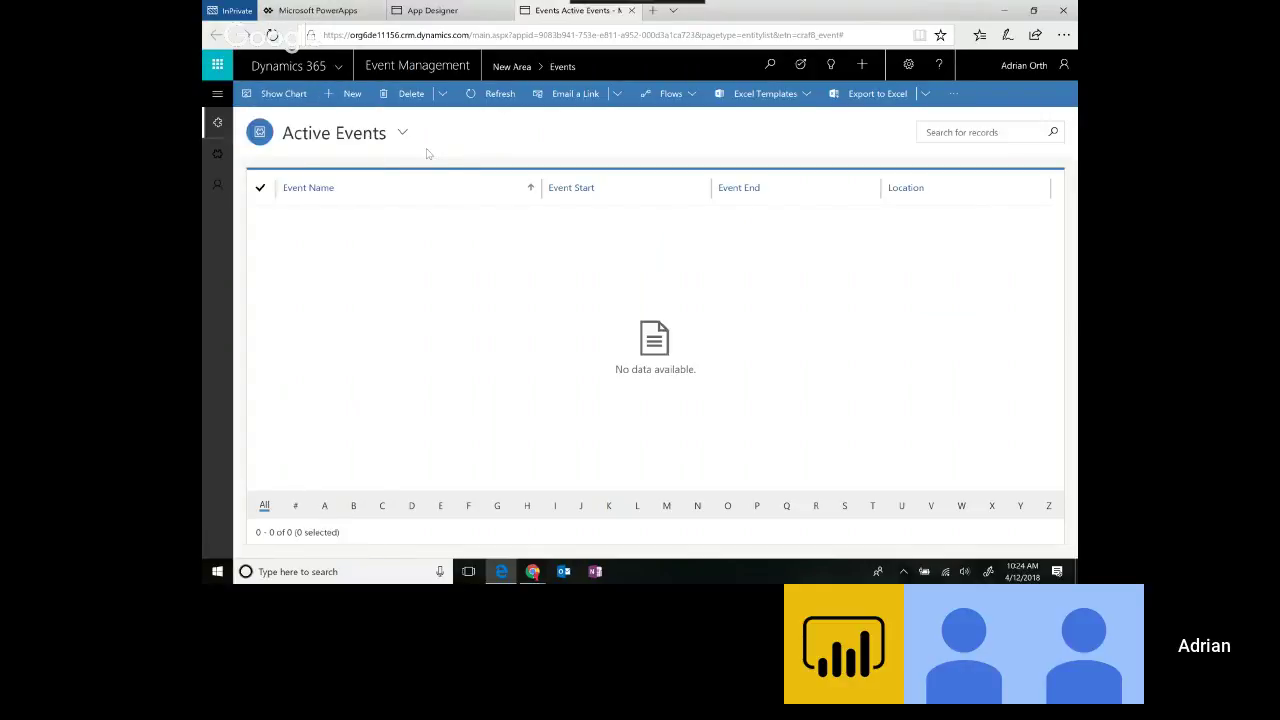
left_click(339, 142)
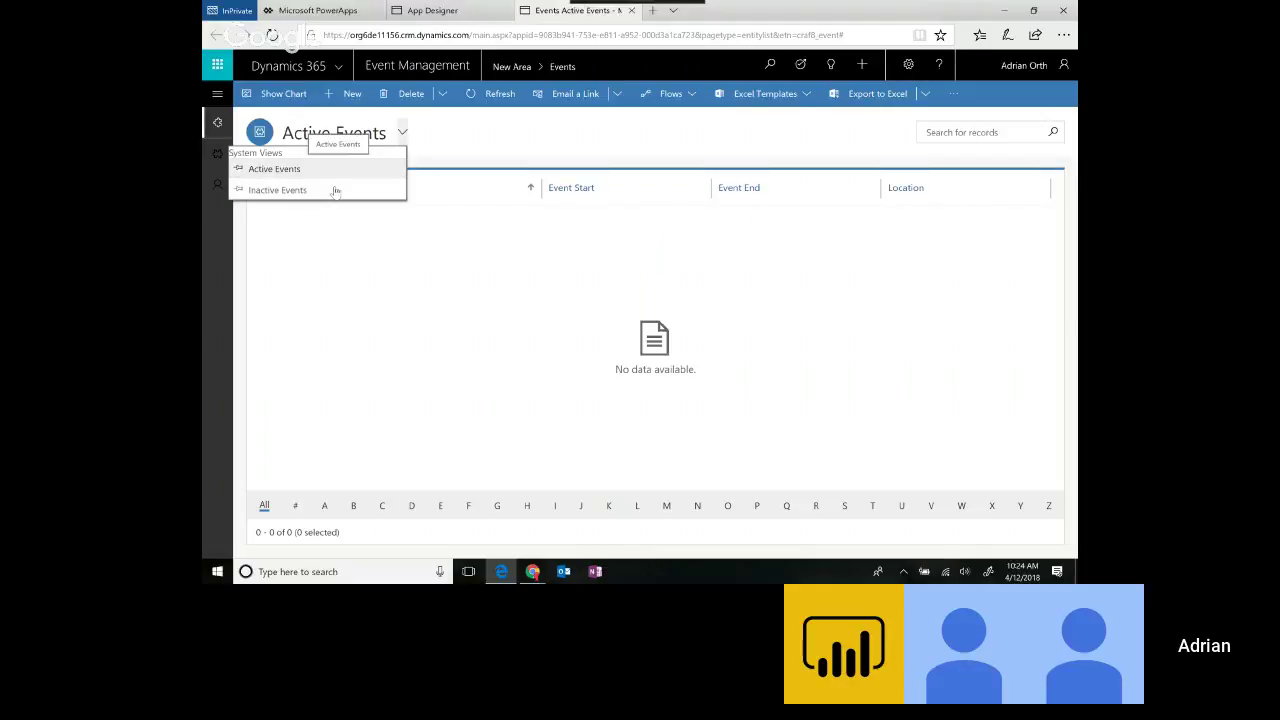
left_click(472, 143)
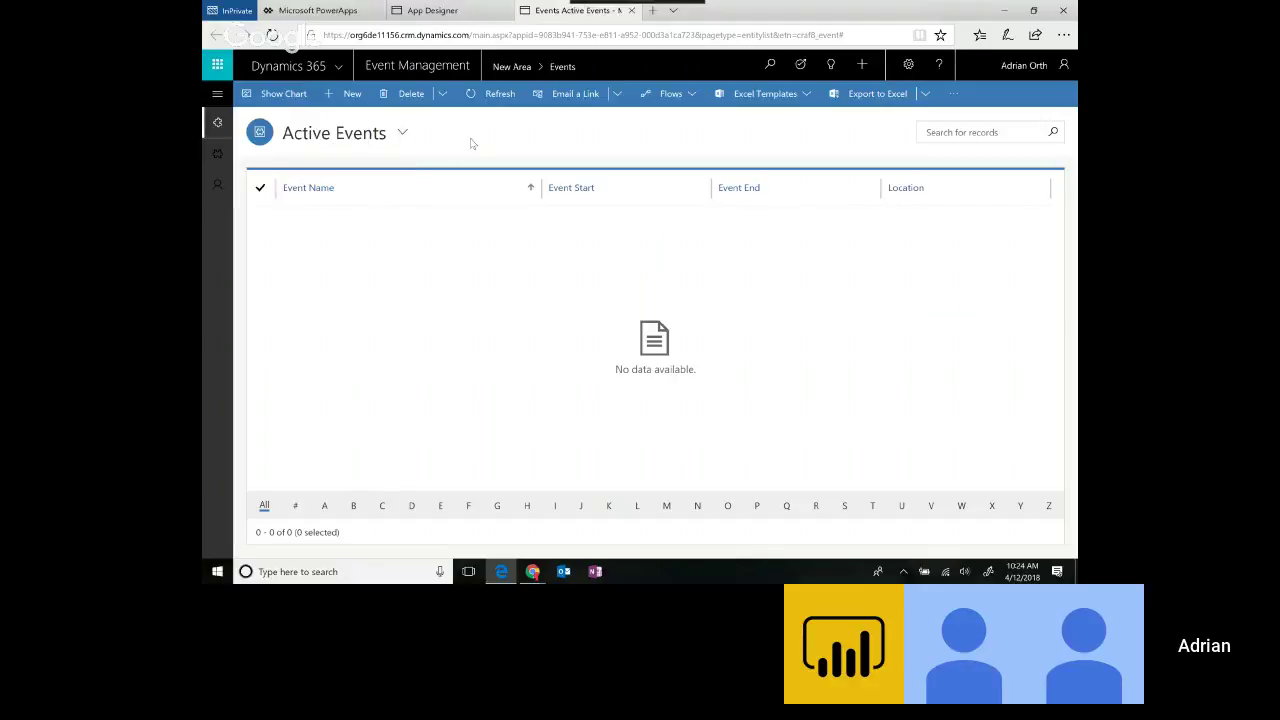
- Create a new event named "Getting started with model driven apps" with April 12, 2018 as its start date
left_click(350, 100)
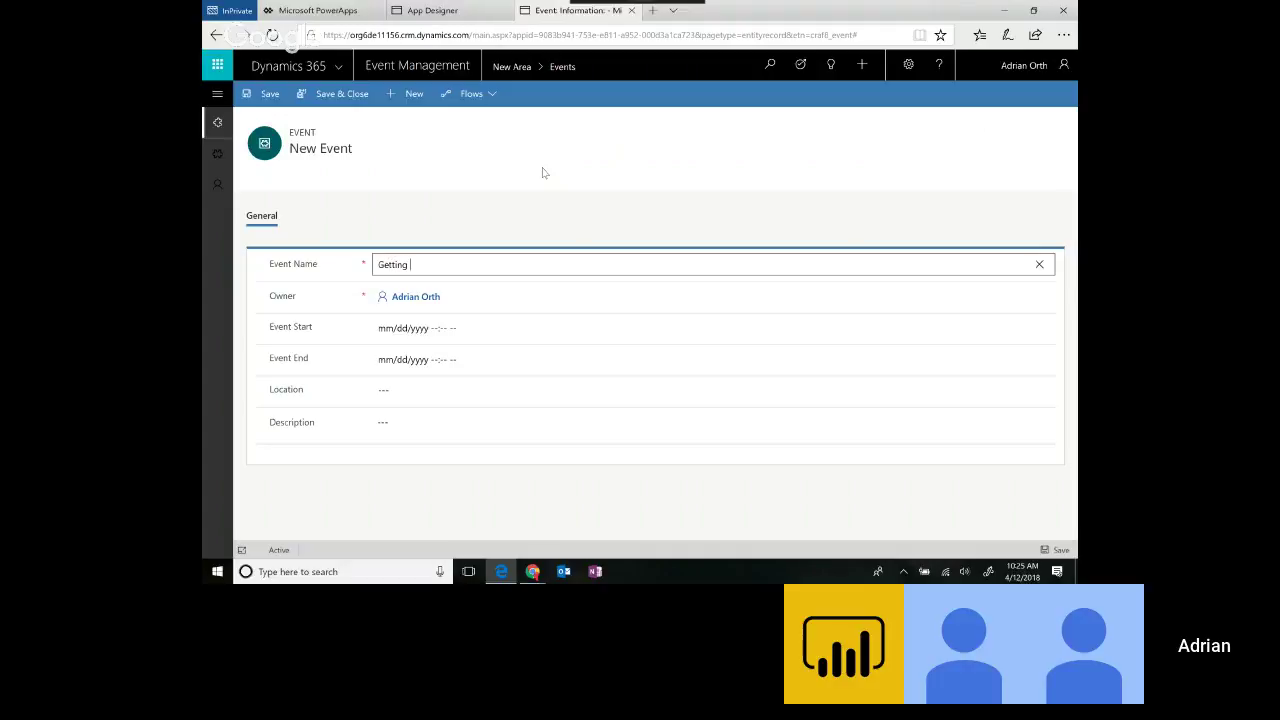
type("Getting started with model driven apps")
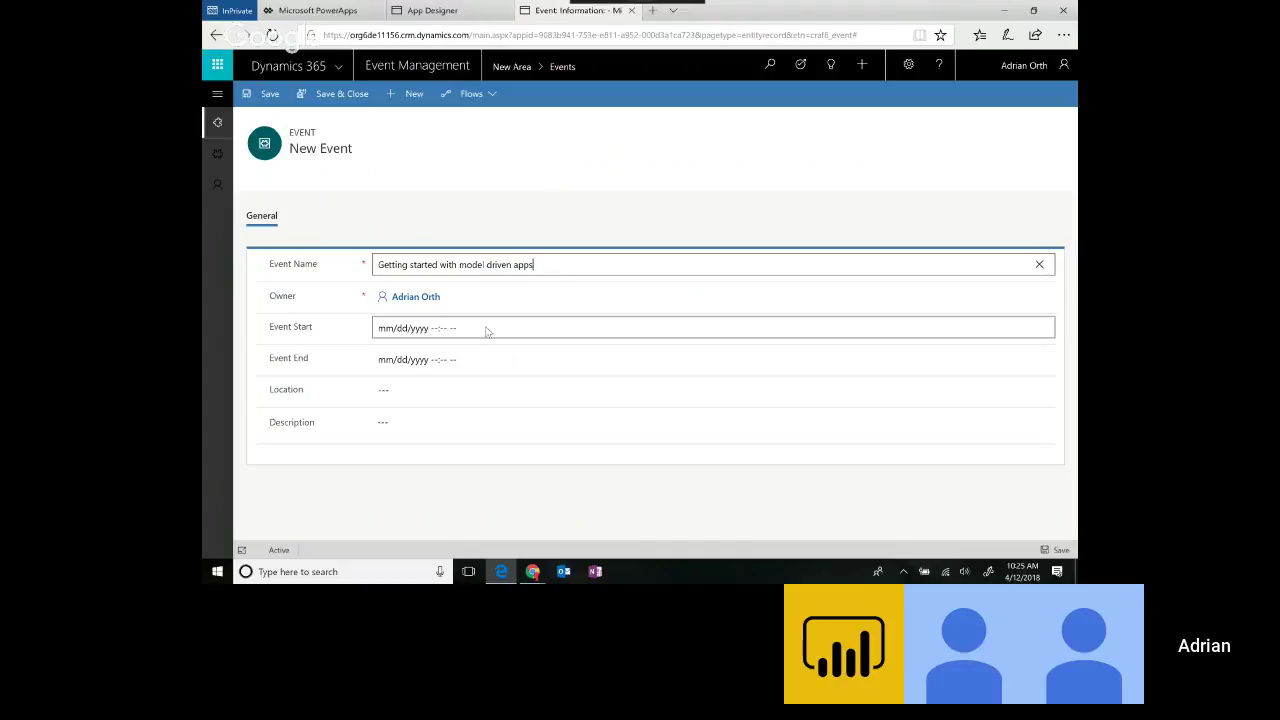
left_click(418, 328)
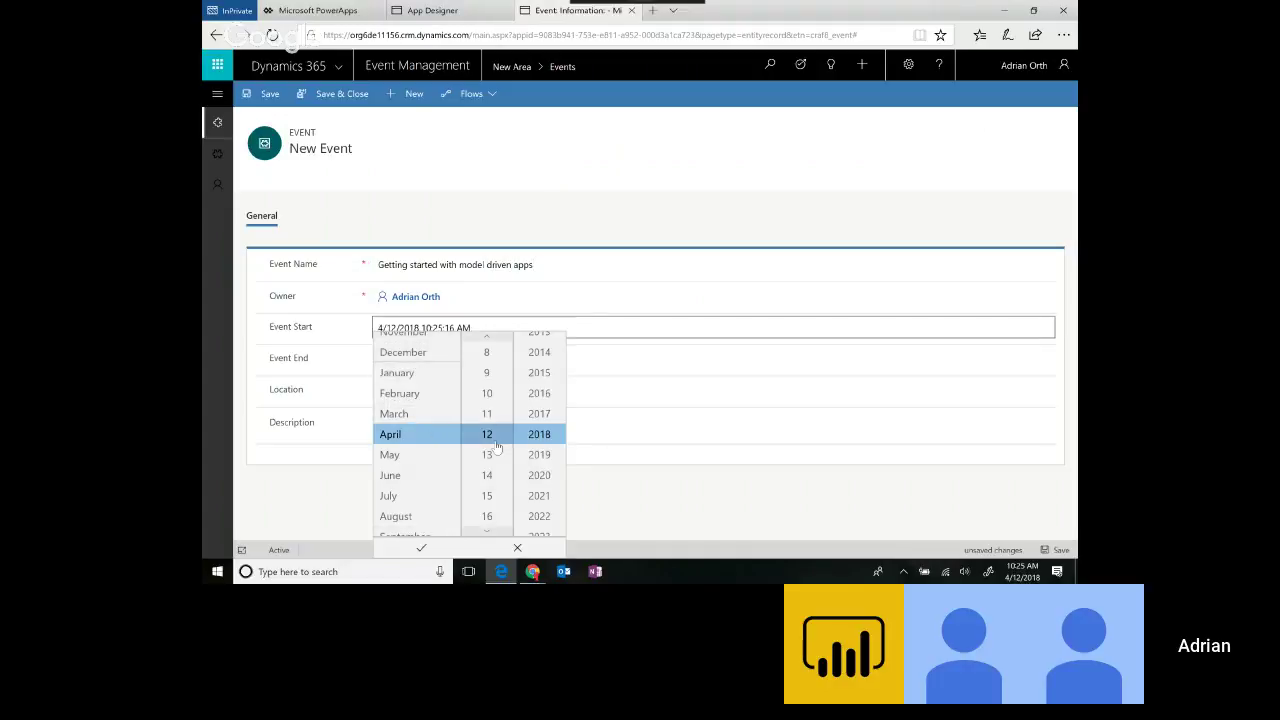
left_click(418, 549)
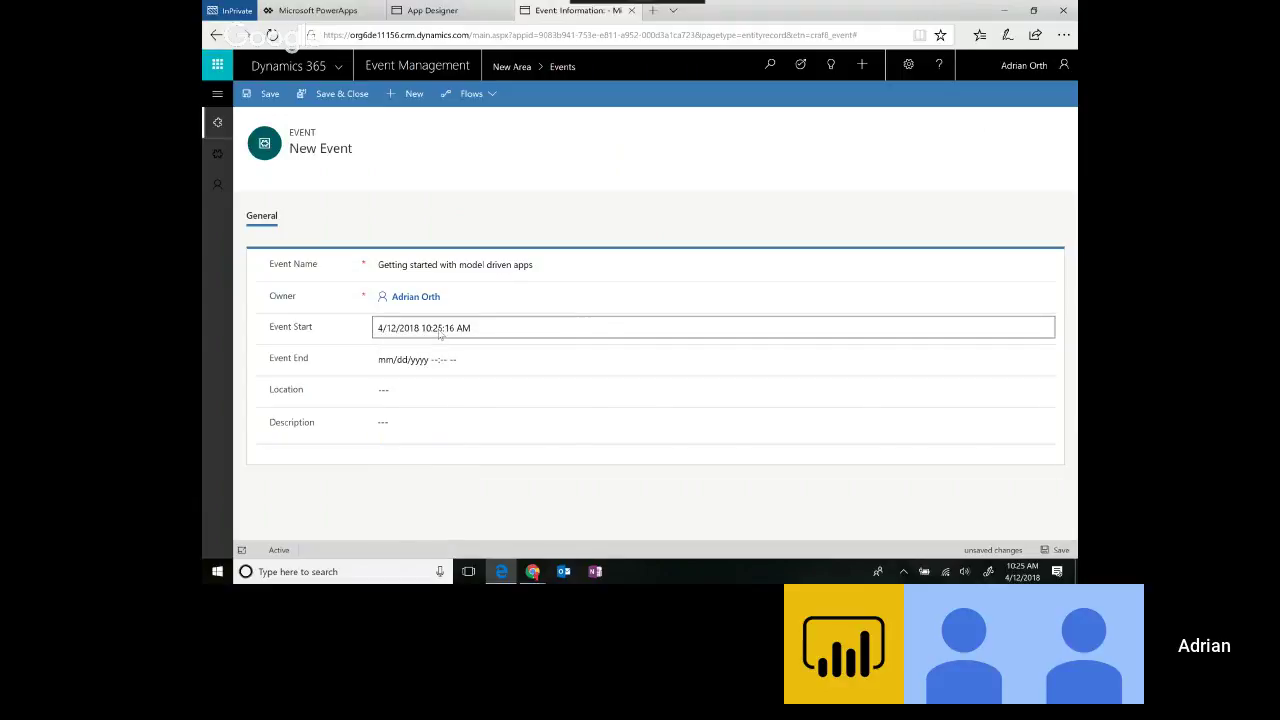
- Set the event's start time to 10:10 AM
left_click(442, 334)
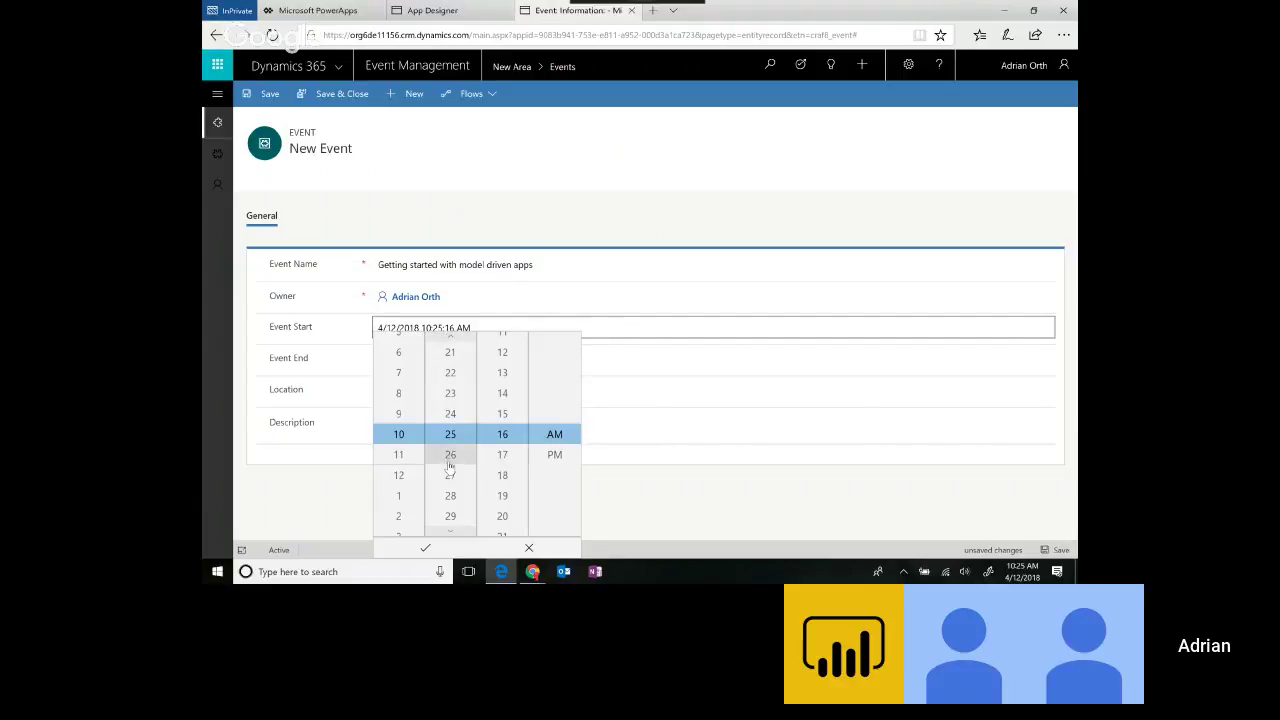
left_click(450, 340)
left_click(450, 340)
left_click(450, 340)
left_click(450, 340)
left_click(450, 340)
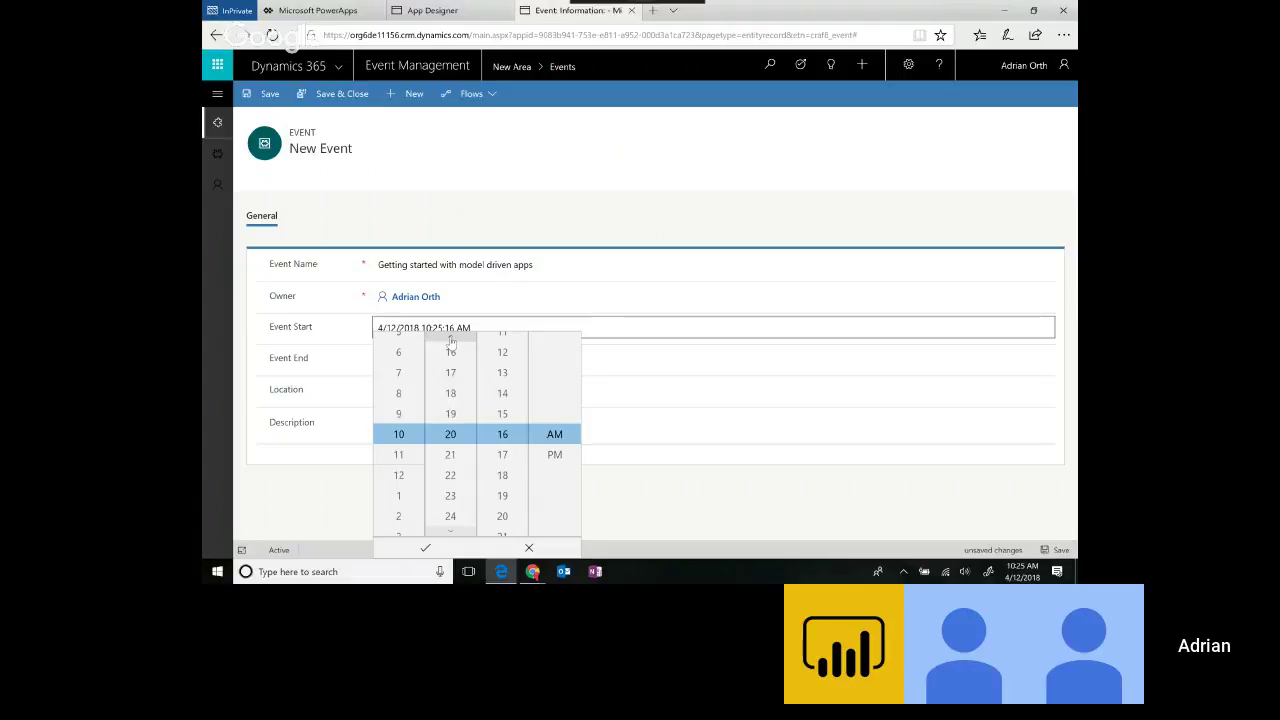
left_click(450, 340)
left_click(450, 340)
left_click(450, 340)
left_click(450, 340)
left_click(450, 340)
left_click(450, 340)
left_click(450, 340)
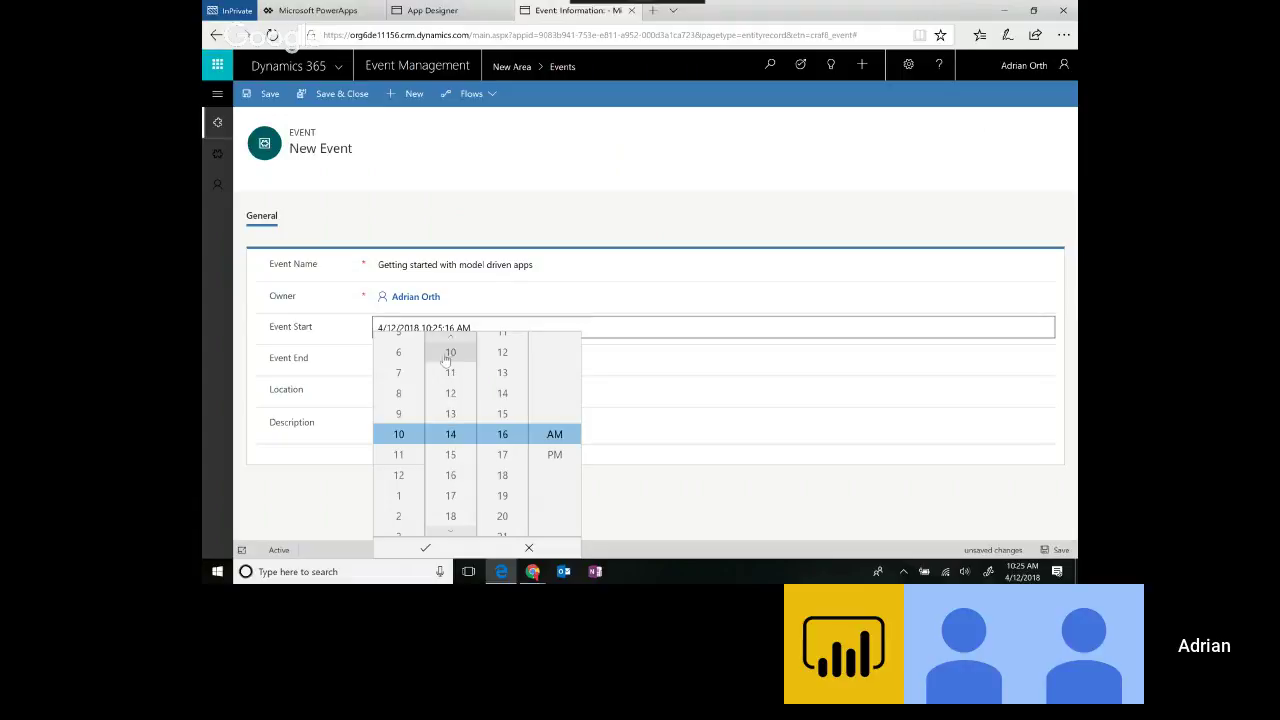
left_click(450, 340)
left_click(450, 340)
left_click(450, 340)
left_click(425, 548)
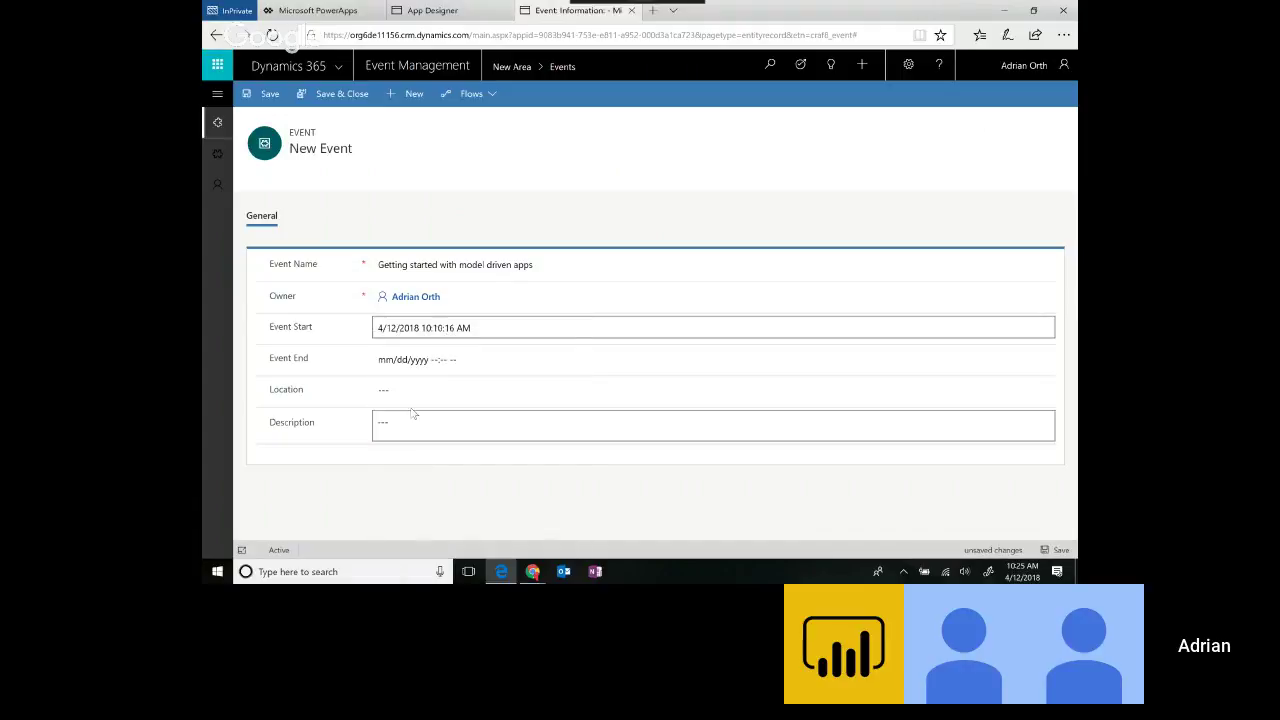
- Set the event's end to 4/12/2018 11:25 AM
left_click(412, 364)
left_click(412, 364)
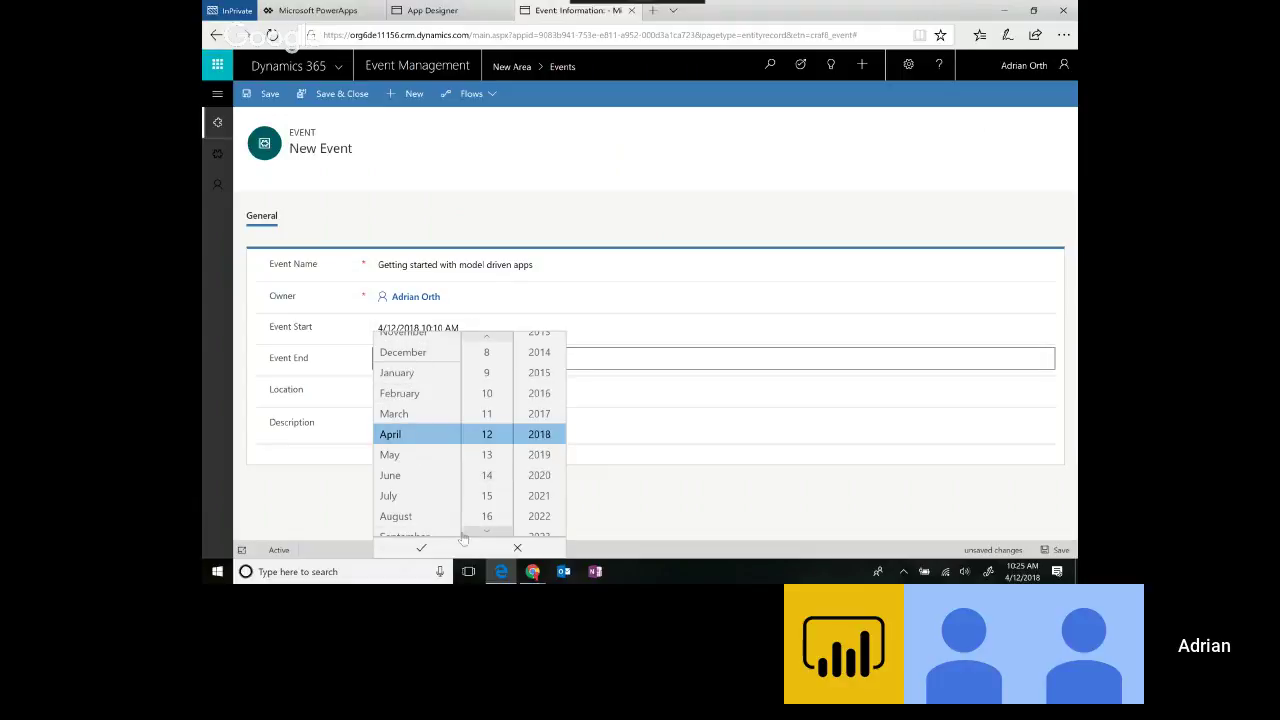
left_click(421, 548)
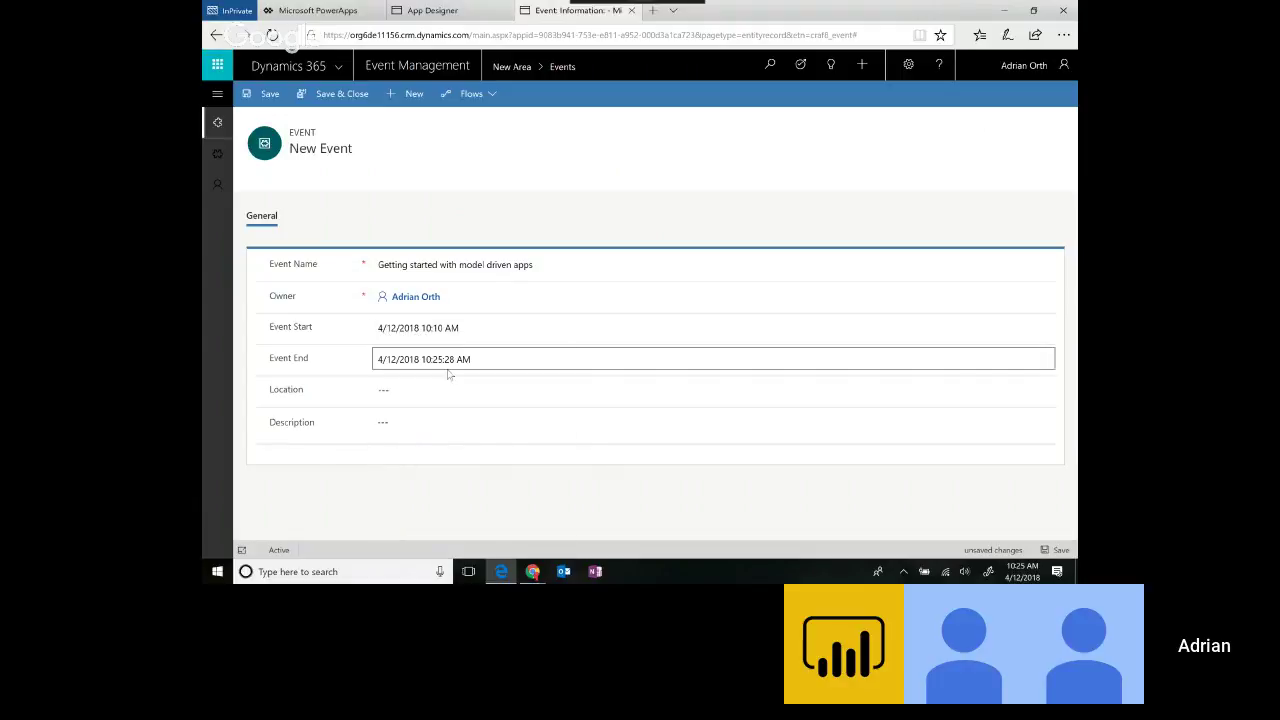
left_click(450, 366)
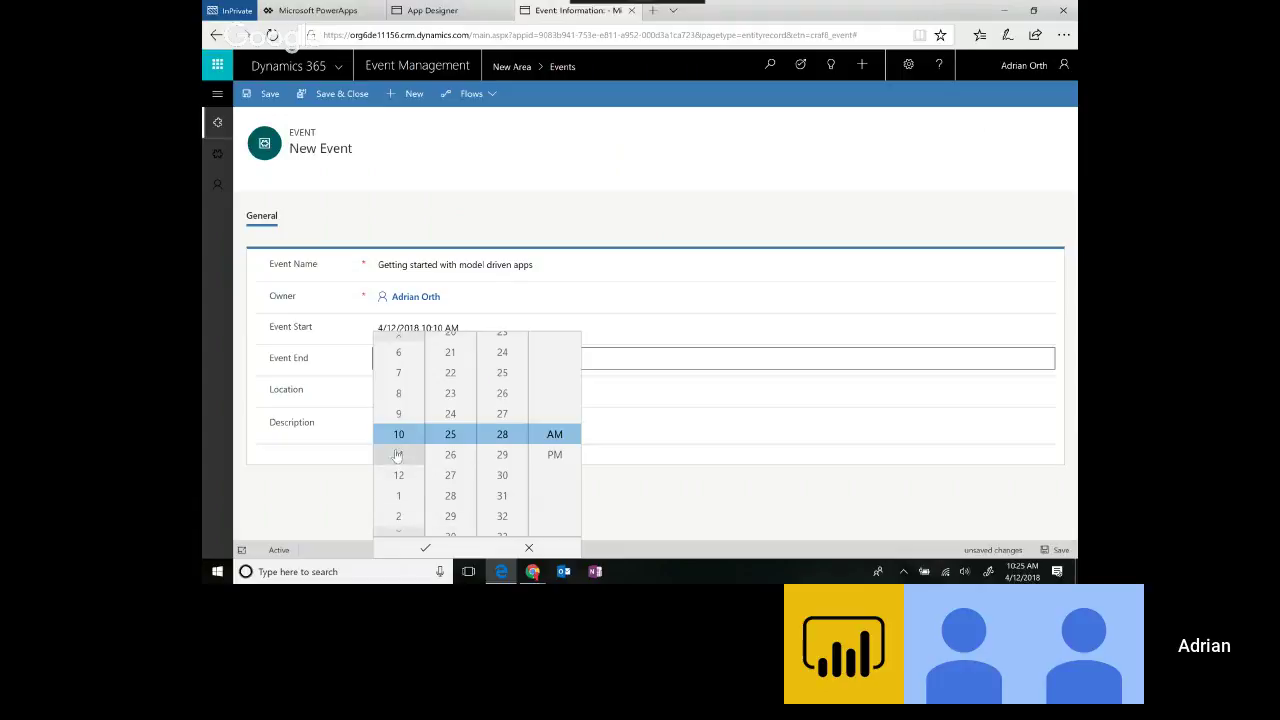
left_click(421, 548)
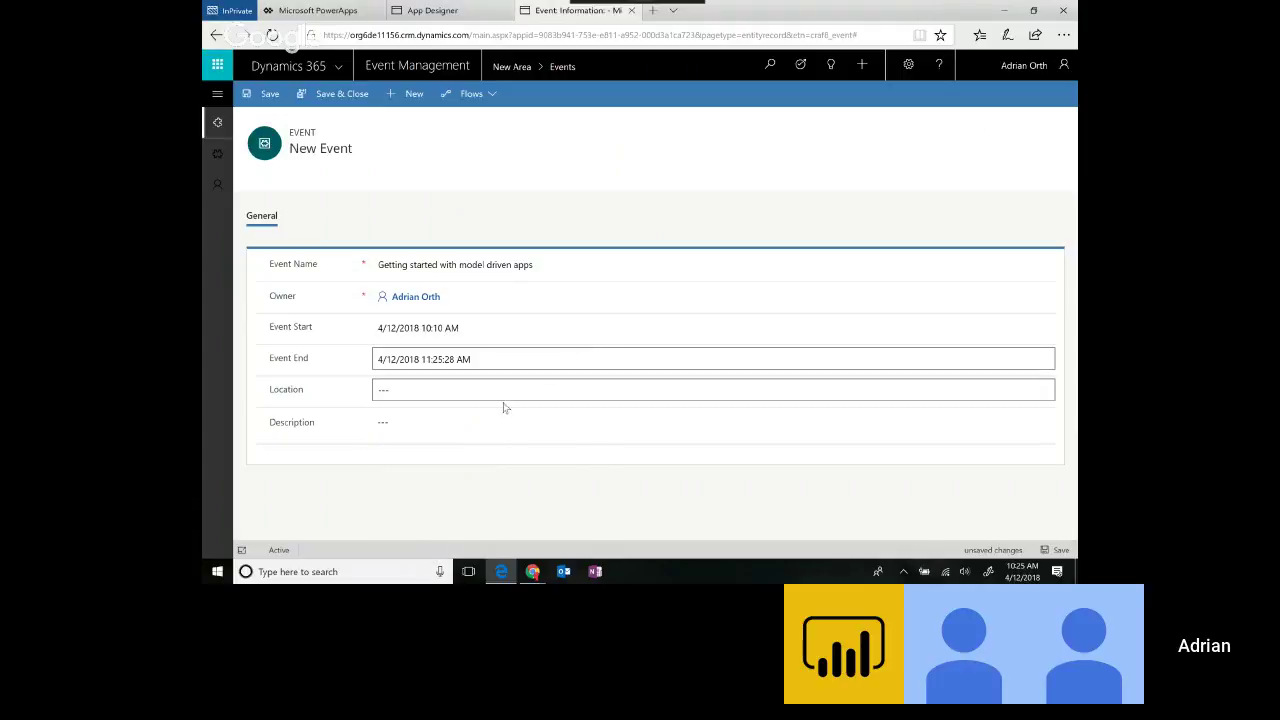
- Set the event's location to Webinar, and save and close the record
left_click(450, 391)
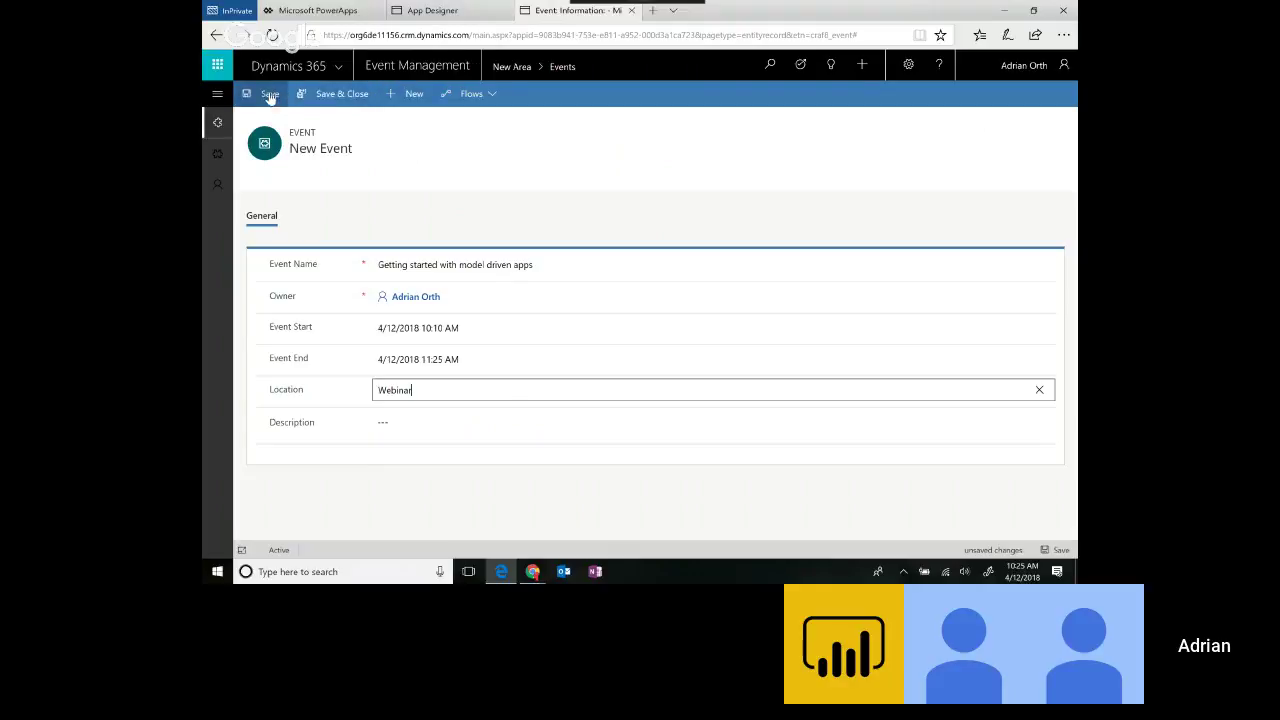
left_click(322, 94)
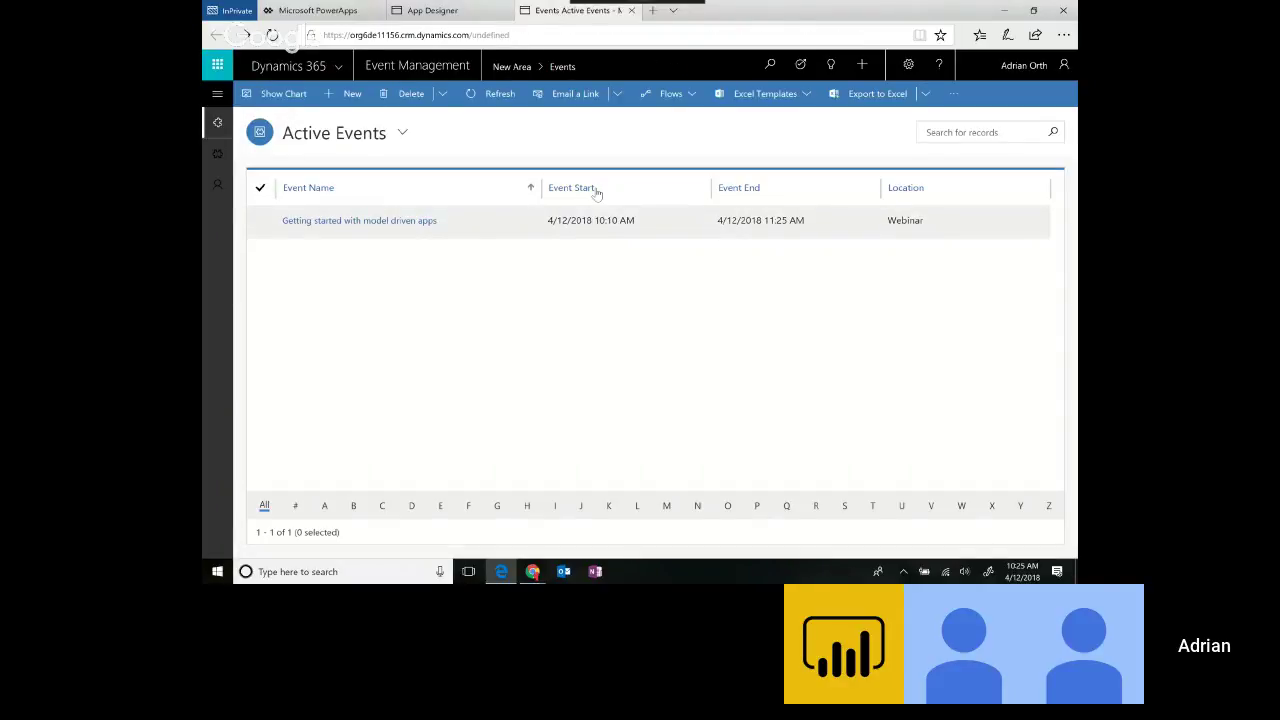
- Create a new event named "Model driven app templates"
left_click(345, 94)
left_click(488, 263)
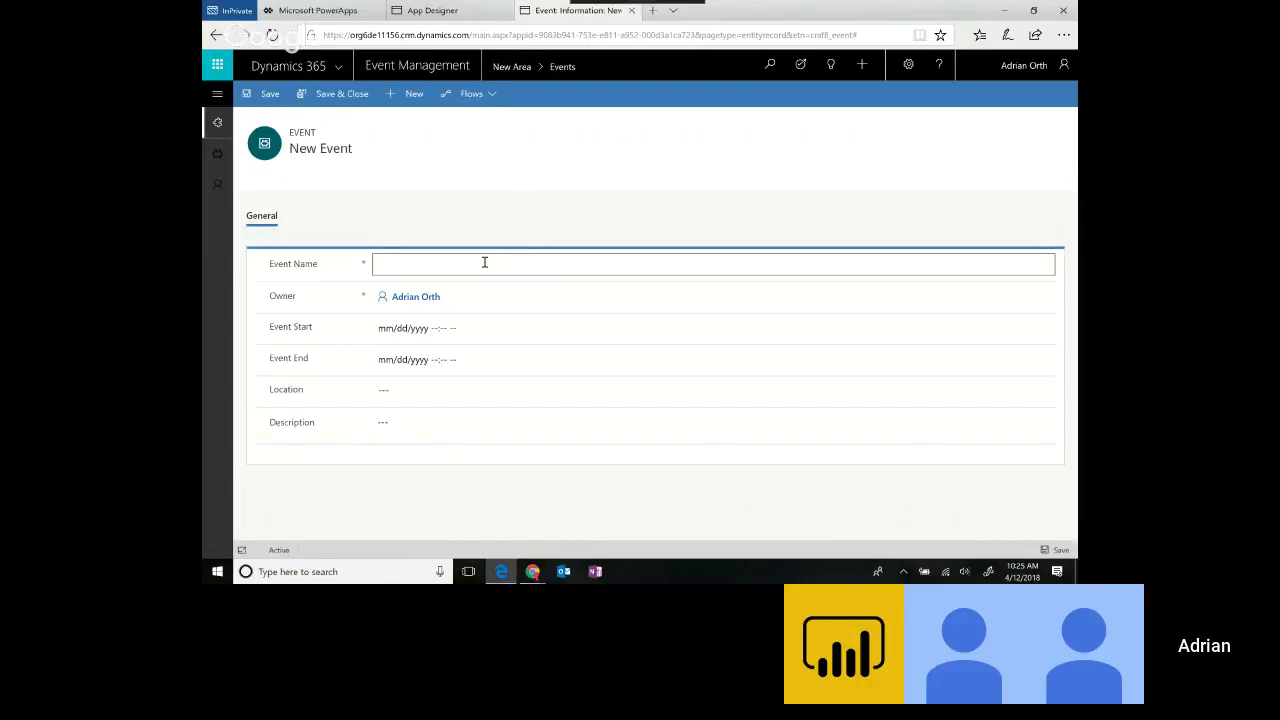
type("MO")
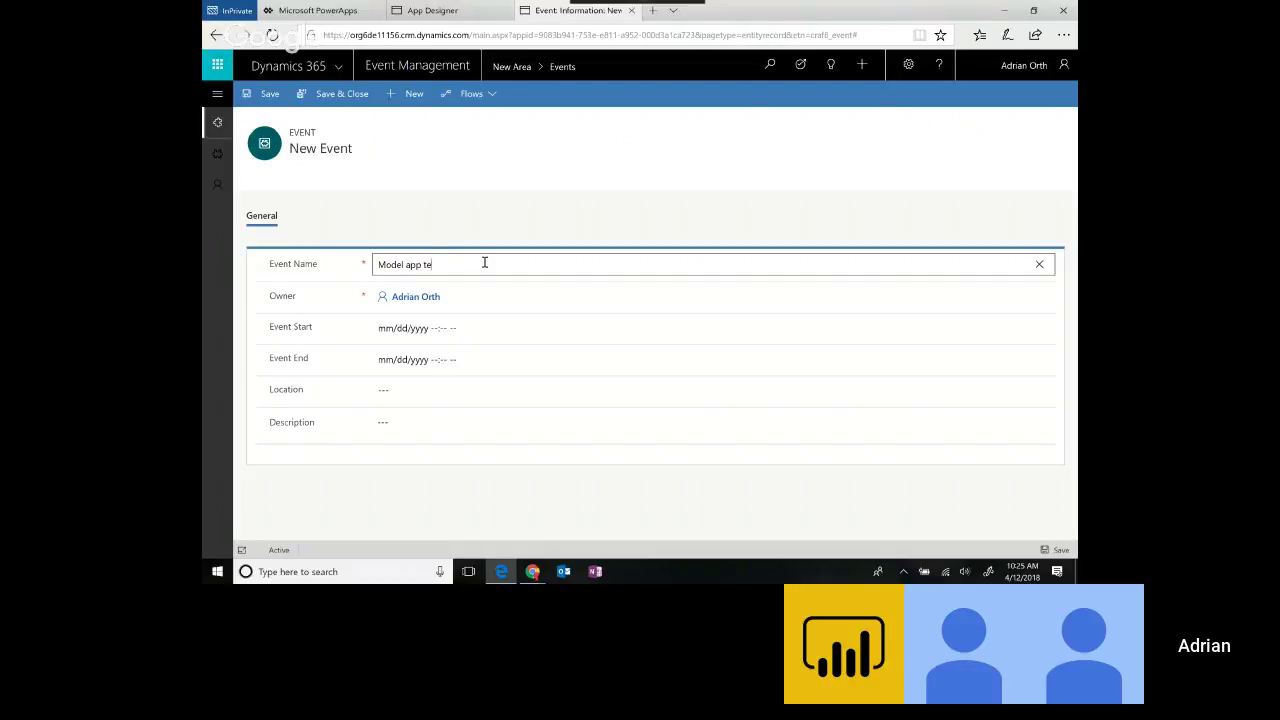
key("ctrl+Left")
type("driven")
- Set the new event's start date to April 18, 2018
left_click(424, 332)
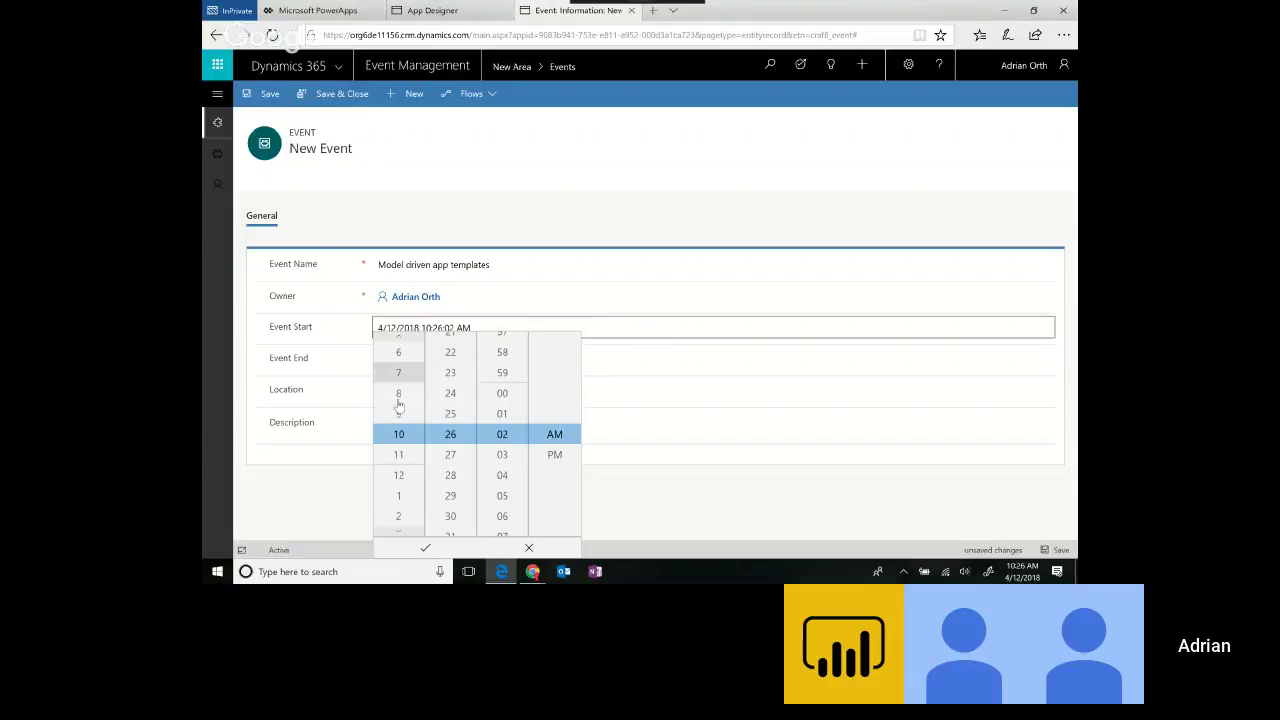
left_click(401, 322)
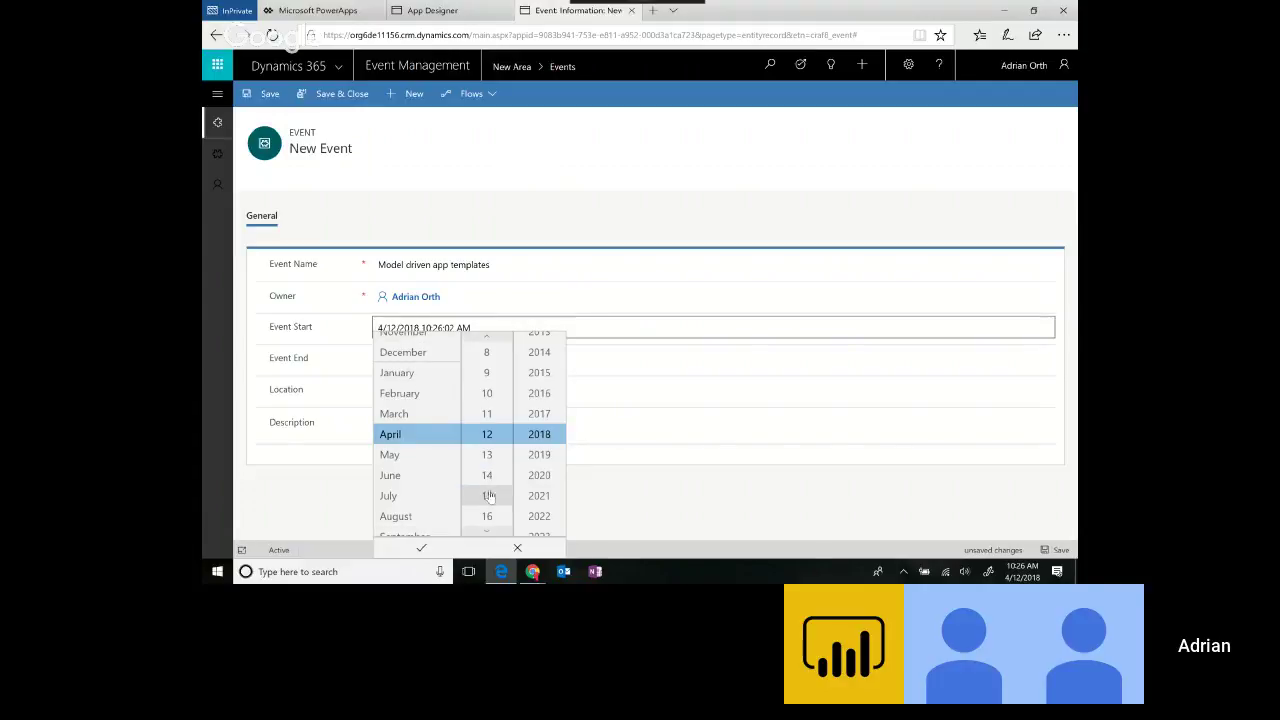
left_click(288, 497)
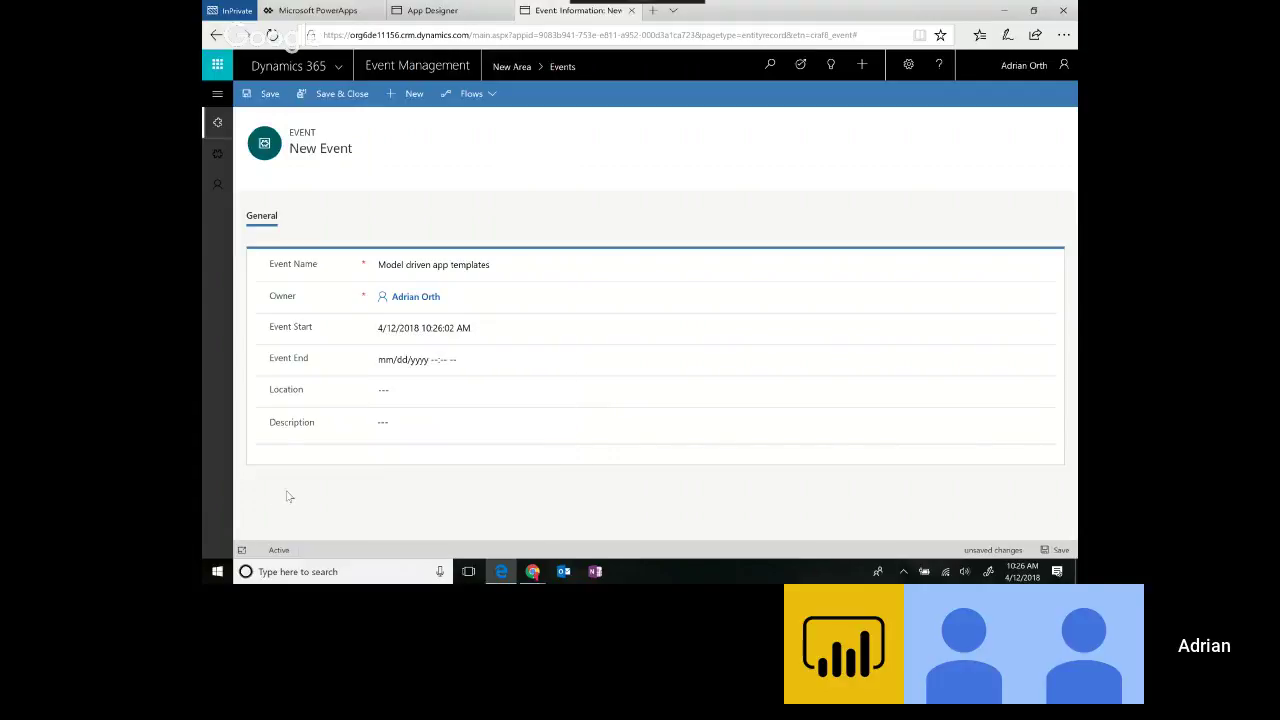
left_click(401, 327)
scroll(492, 524, "down", 6)
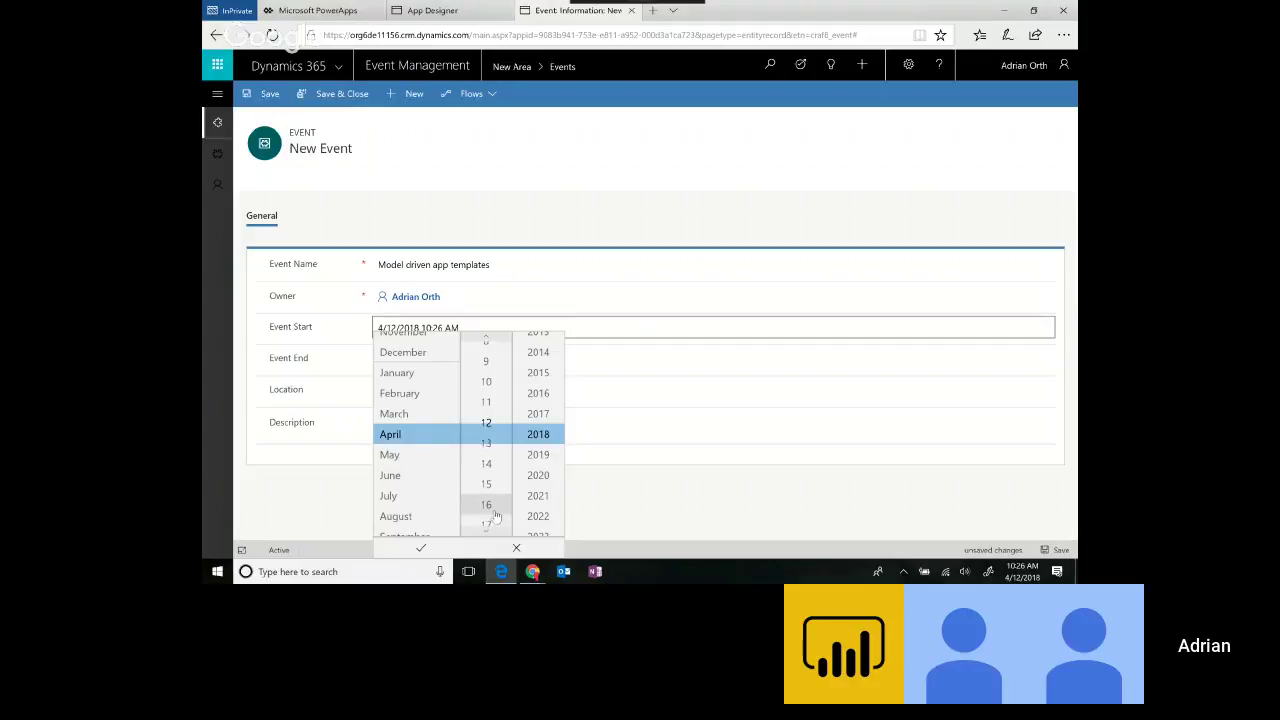
left_click(419, 548)
- Set the new event's end date to April 18, 2018
left_click(384, 360)
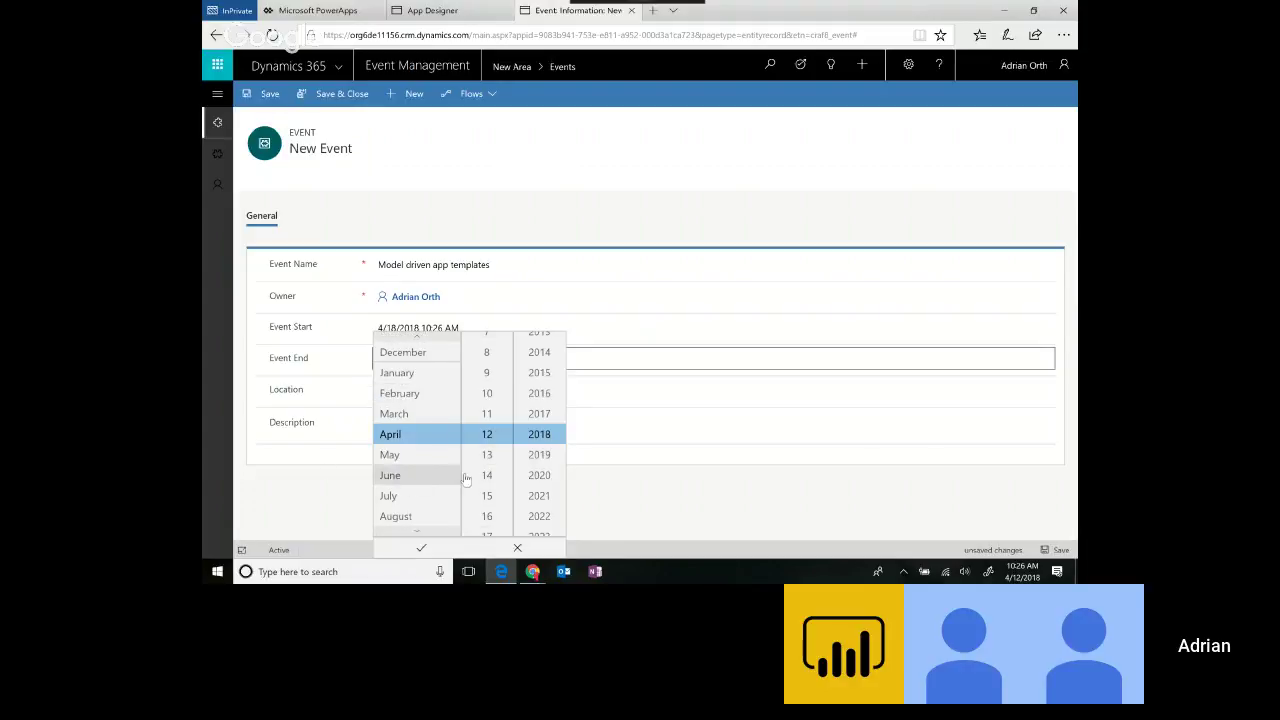
scroll(492, 498, "down", 3)
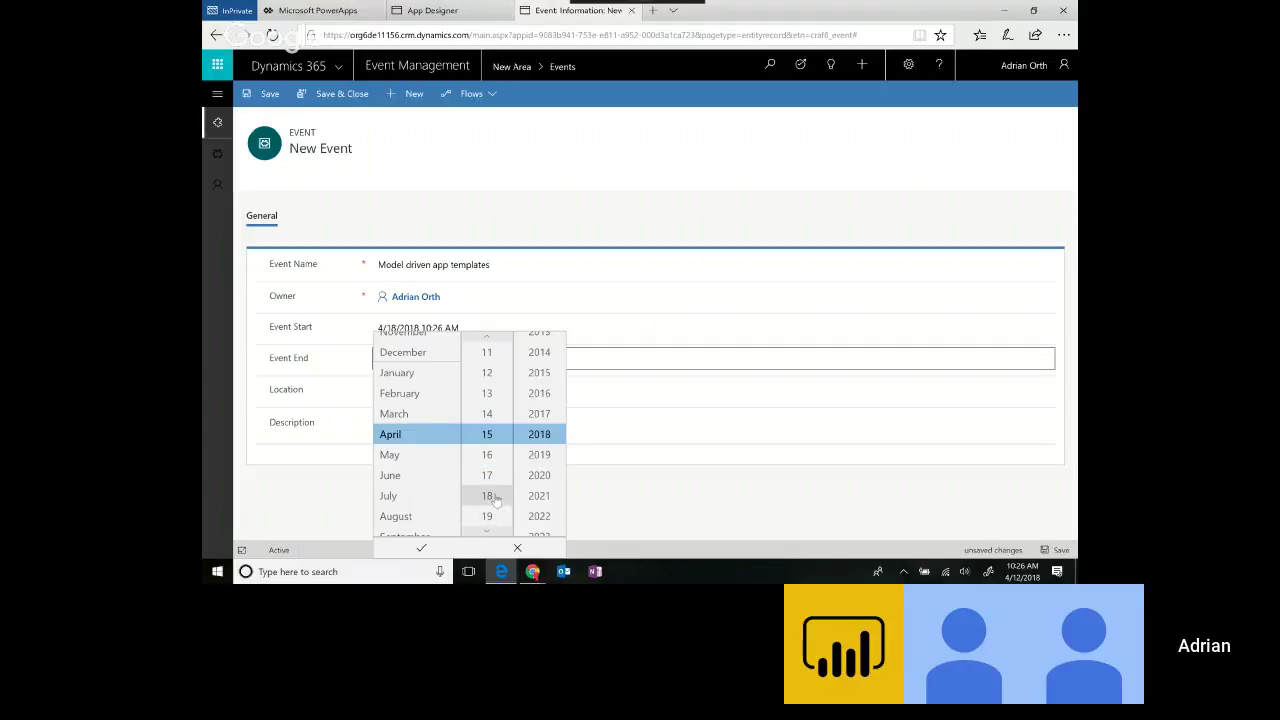
left_click(421, 548)
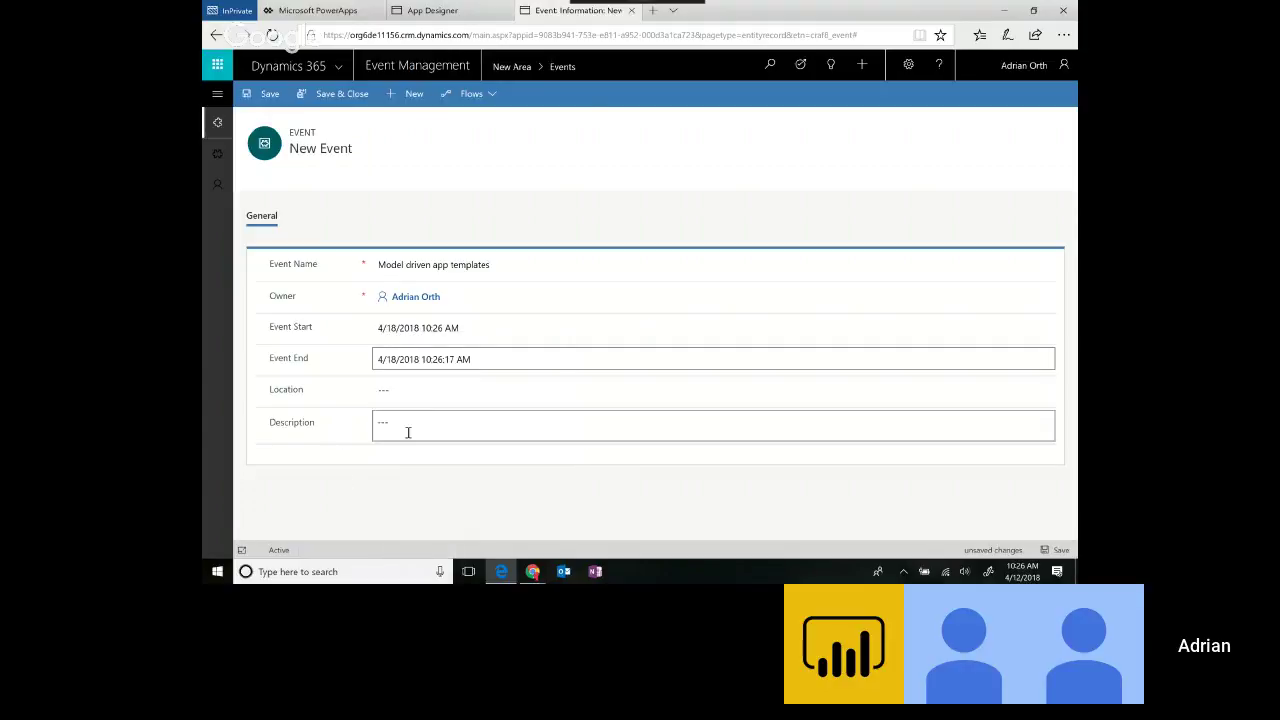
- Set the event's location to Webinar, and save and close the record
left_click(444, 391)
type("Webina")
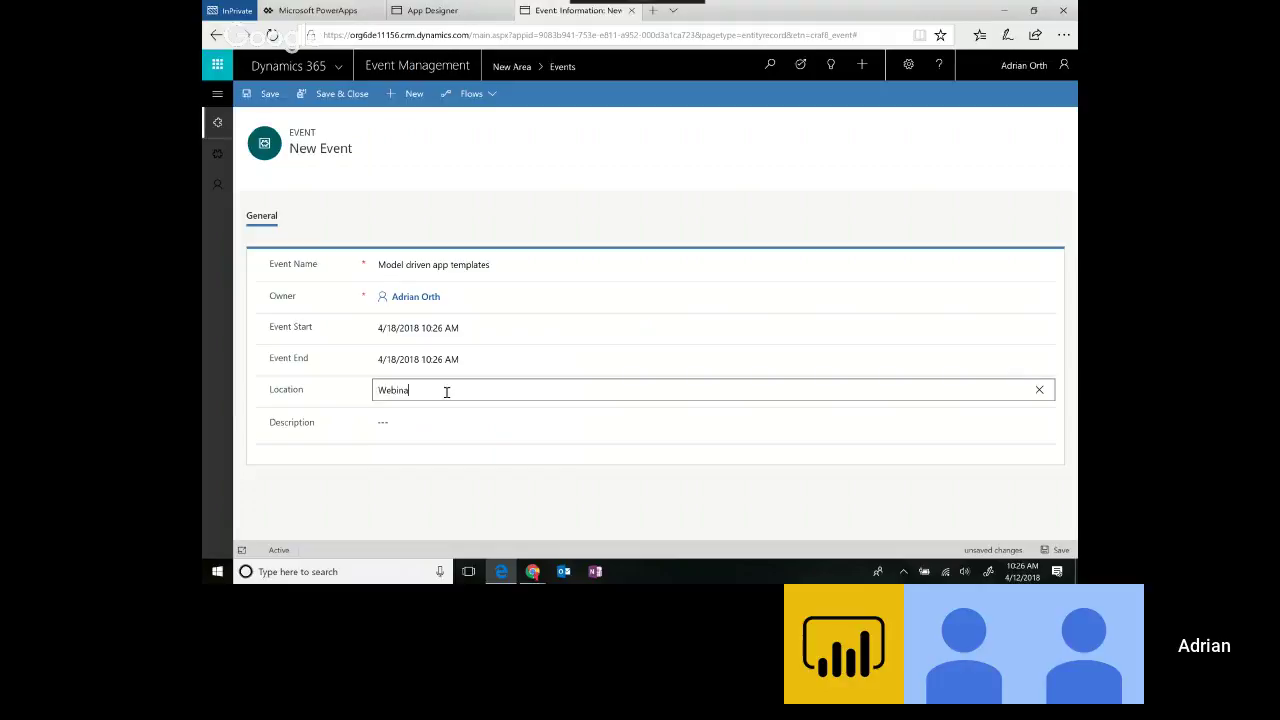
type("r")
key("Tab")
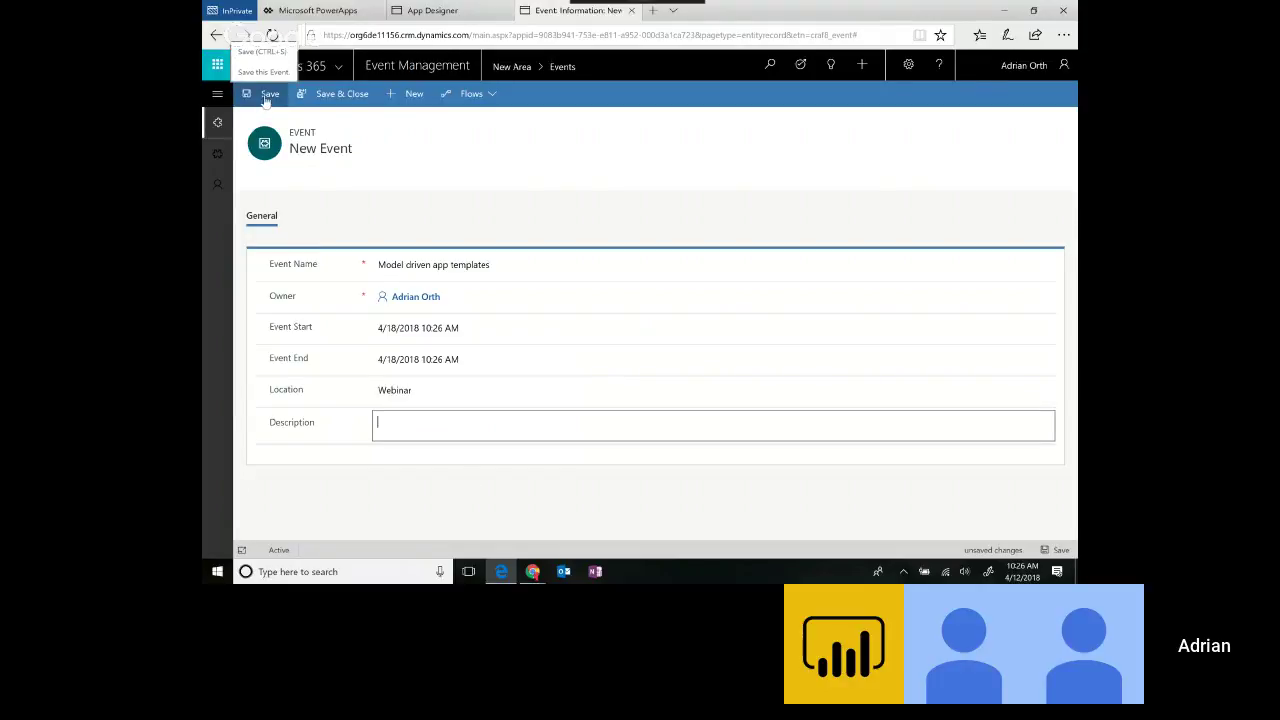
left_click(303, 93)
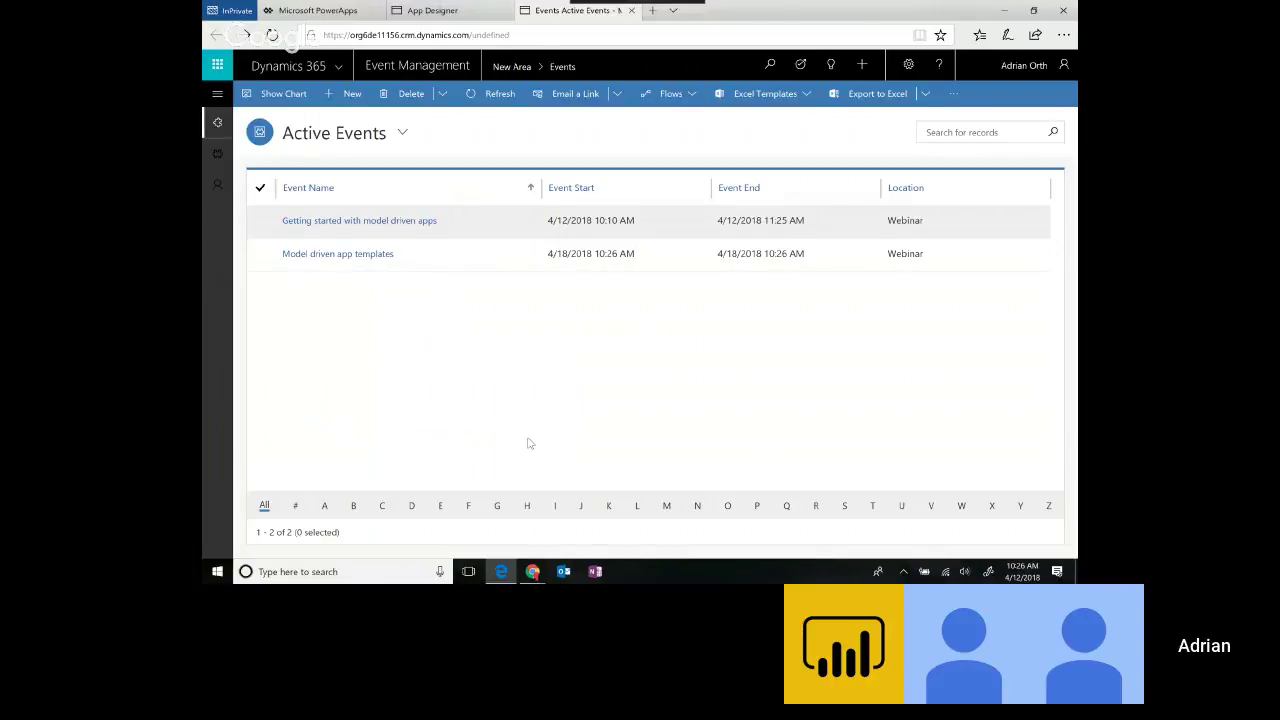
- Open the "Getting started with model driven apps" event and start a new event participant using the first sample contact as the participant
left_click(401, 222)
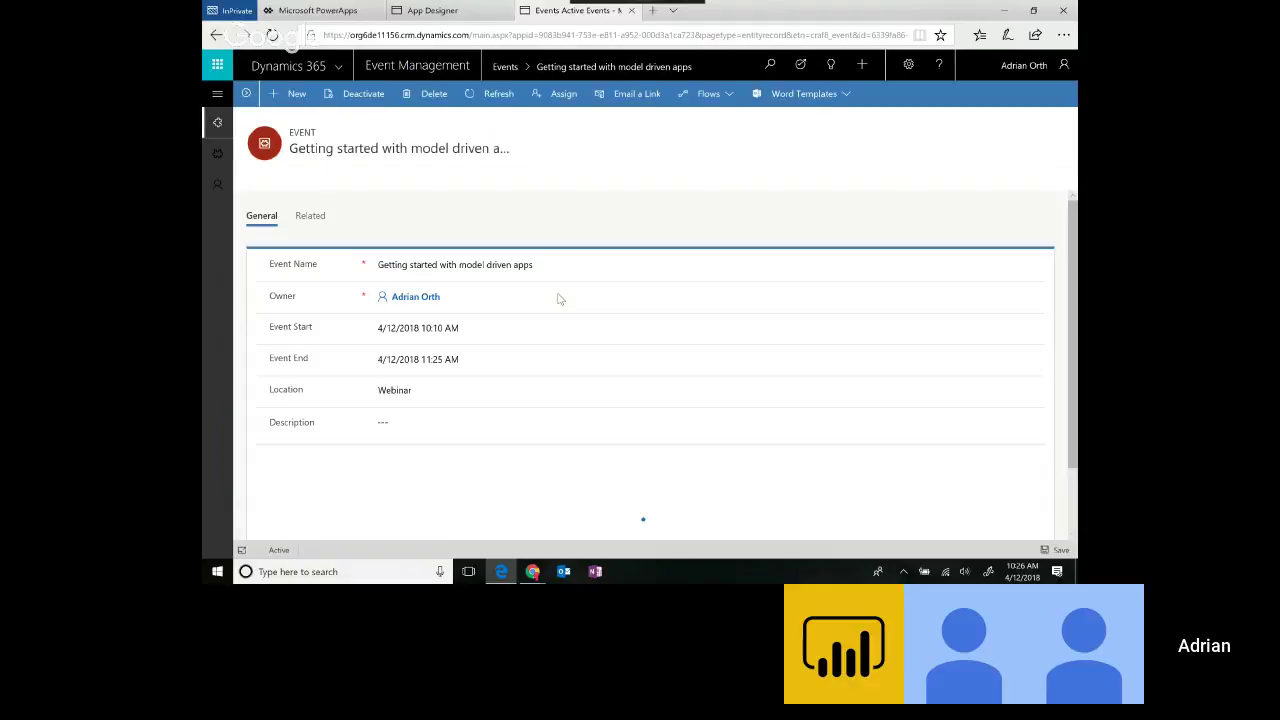
scroll(605, 228, "down", 1)
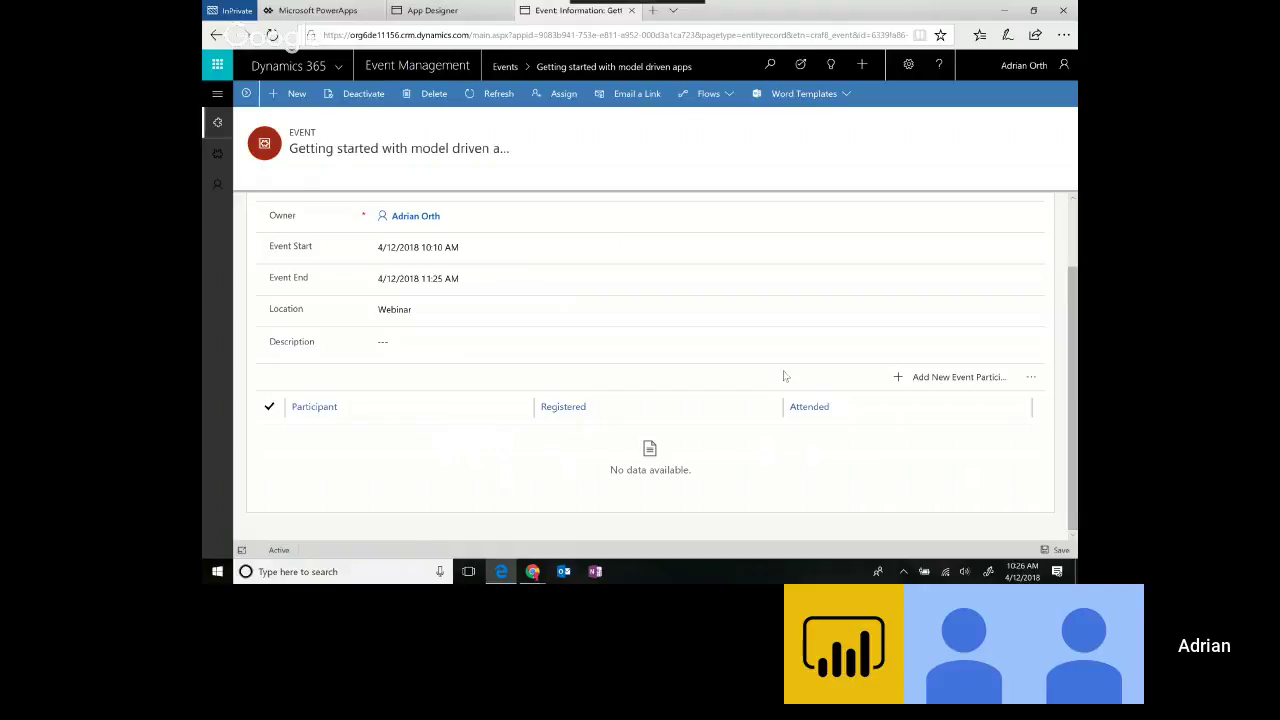
left_click(937, 379)
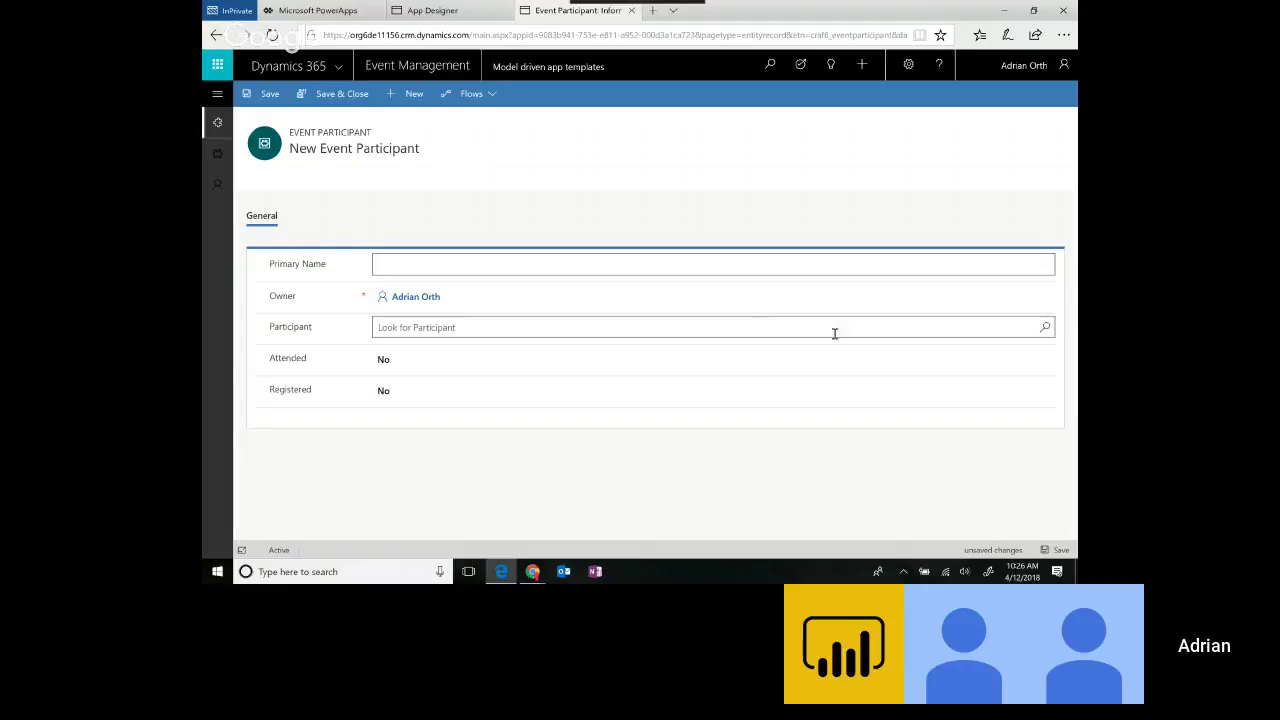
left_click(1045, 328)
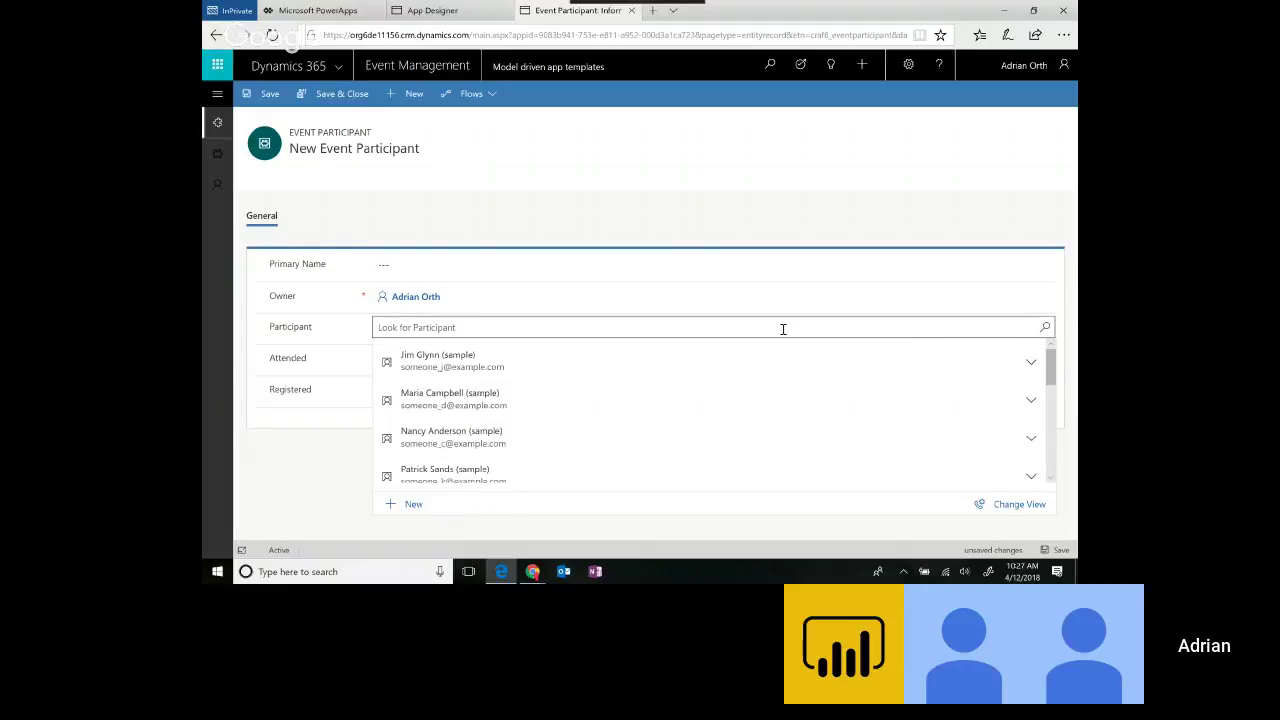
left_click(604, 371)
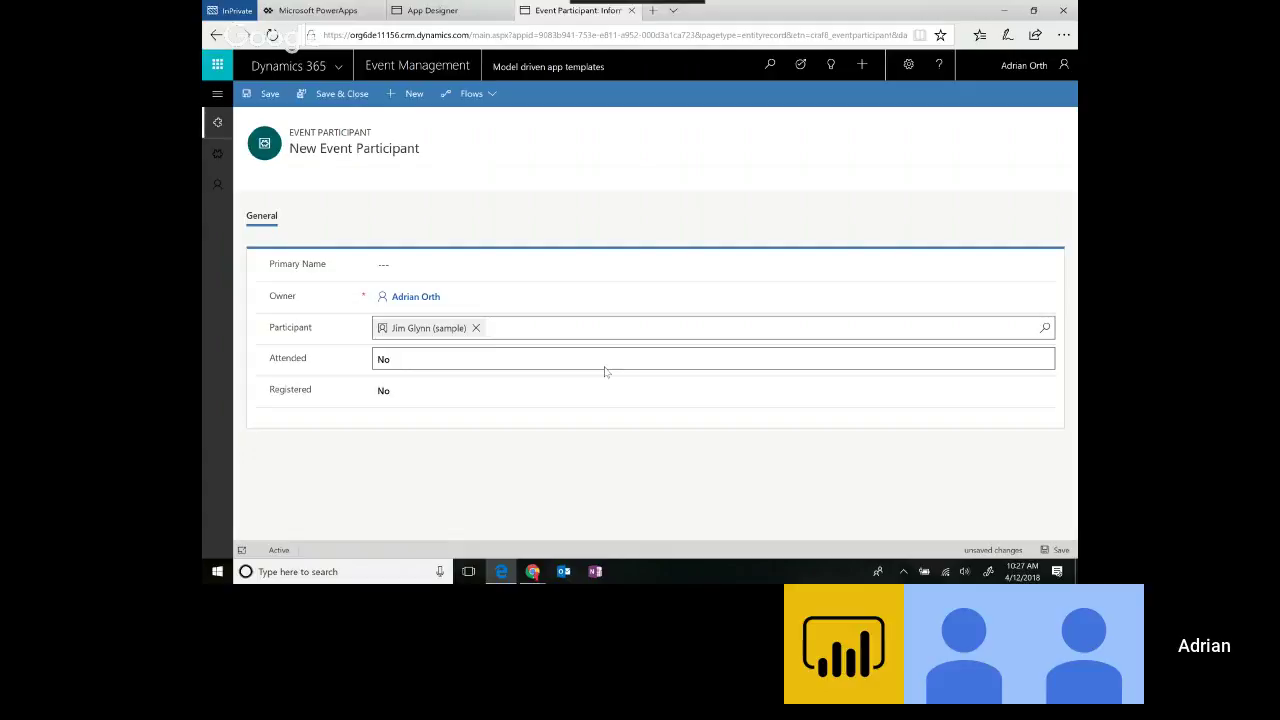
- Set the participant's Registered value to Yes with Attended left at No, and save and close the record
left_click(633, 361)
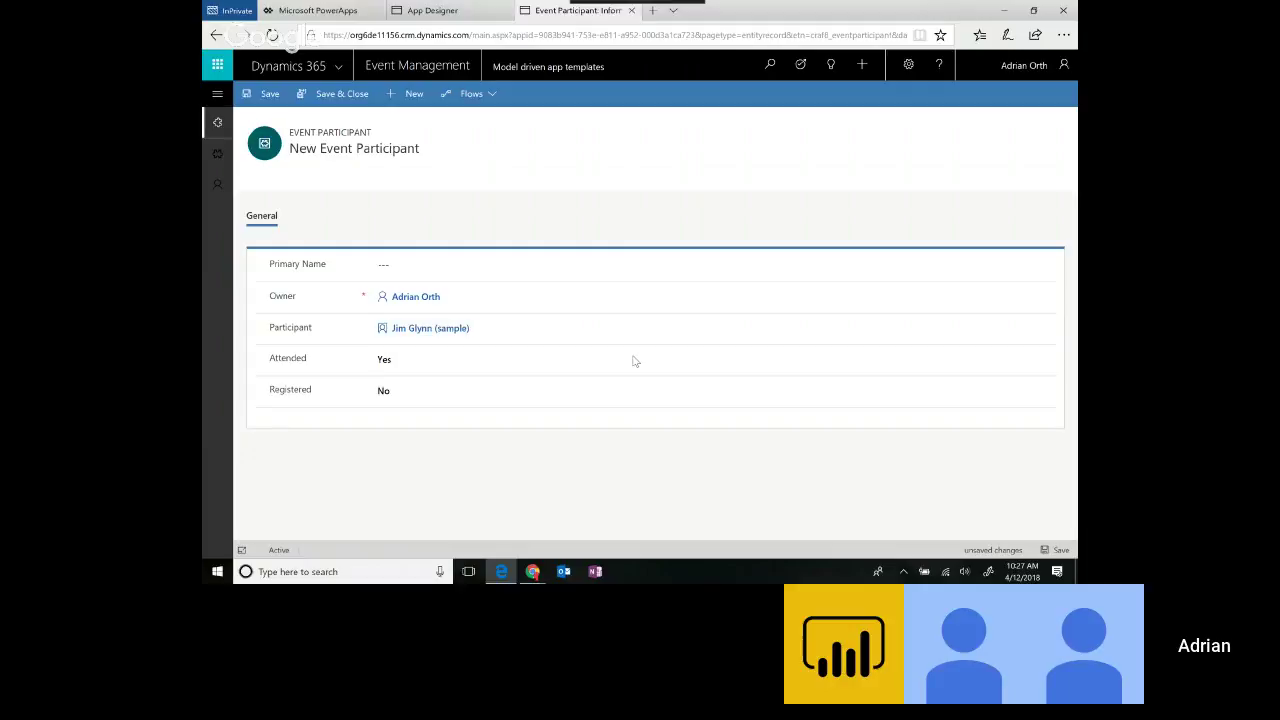
left_click(492, 368)
left_click(485, 395)
left_click(347, 99)
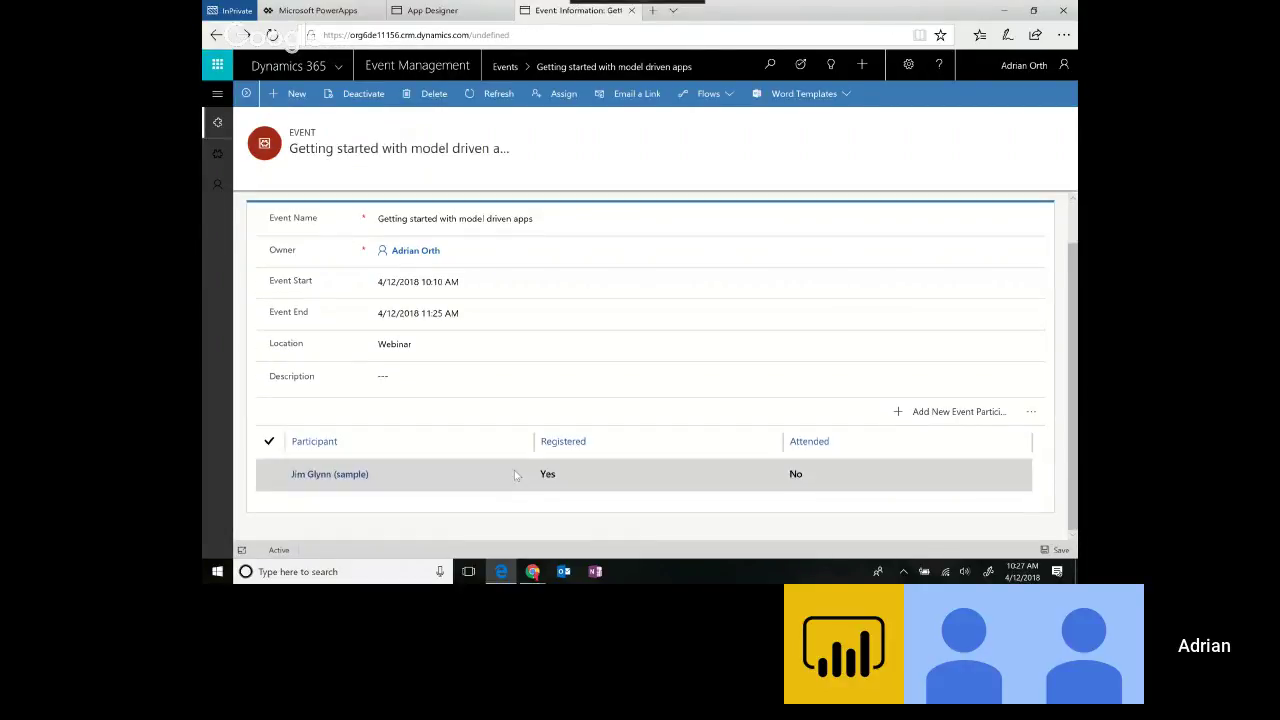
- Add the second sample contact as another event participant with Registered set to Yes, and save and close the record
left_click(892, 411)
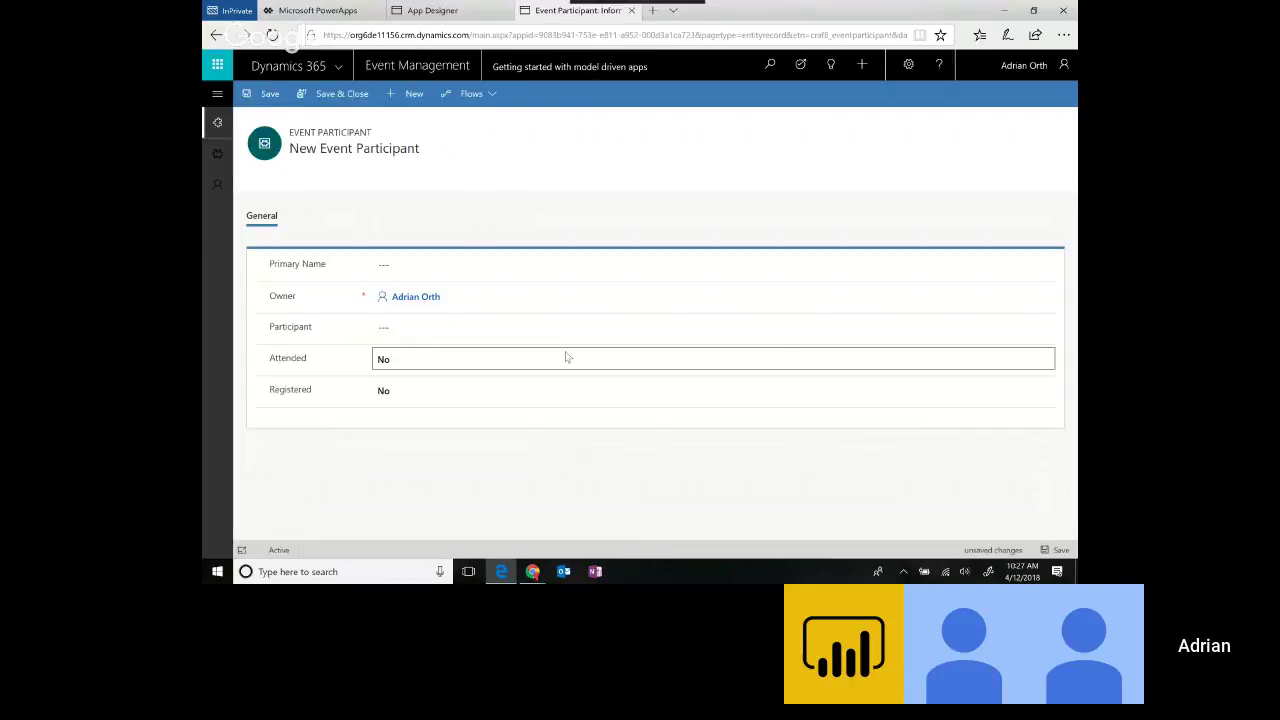
left_click(481, 328)
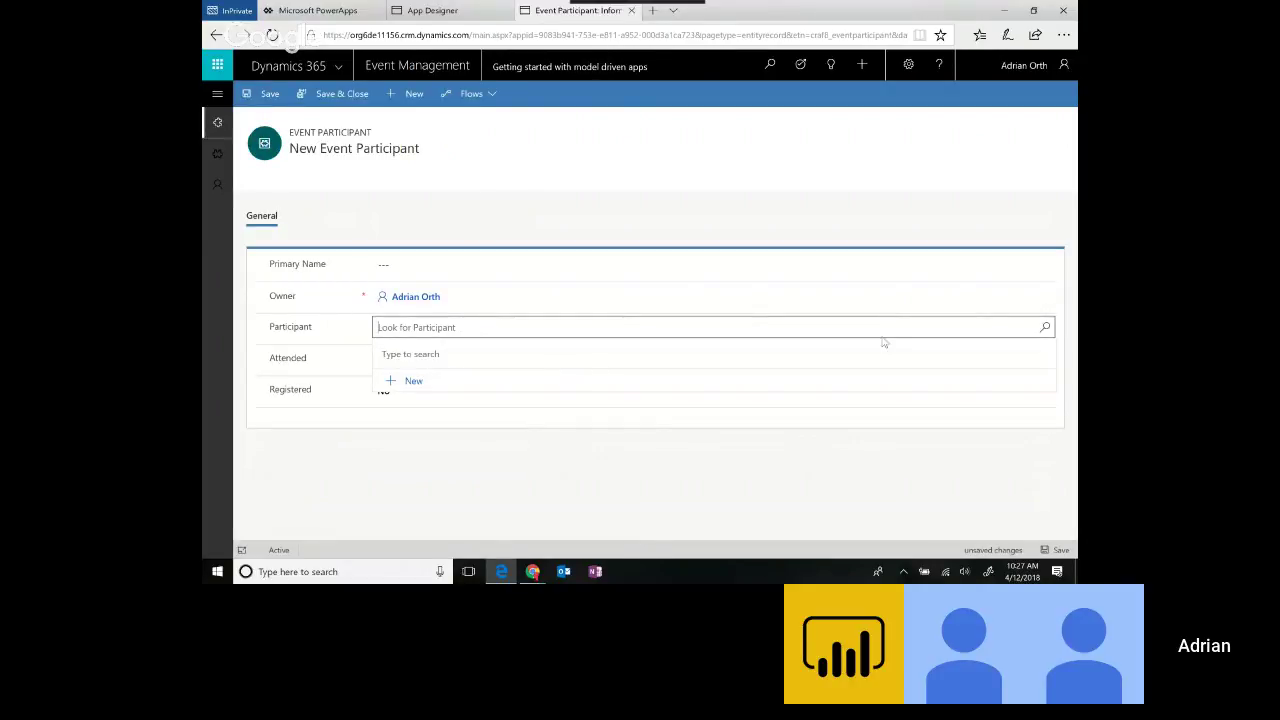
left_click(1045, 328)
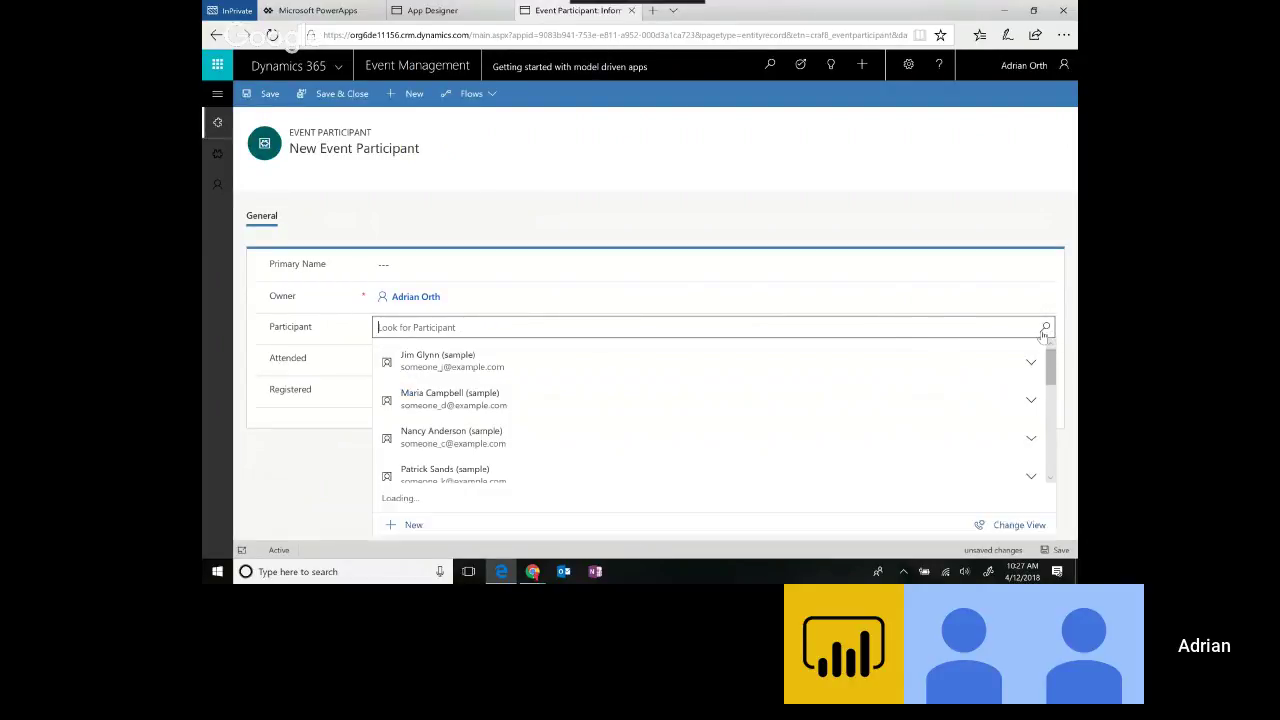
left_click(452, 405)
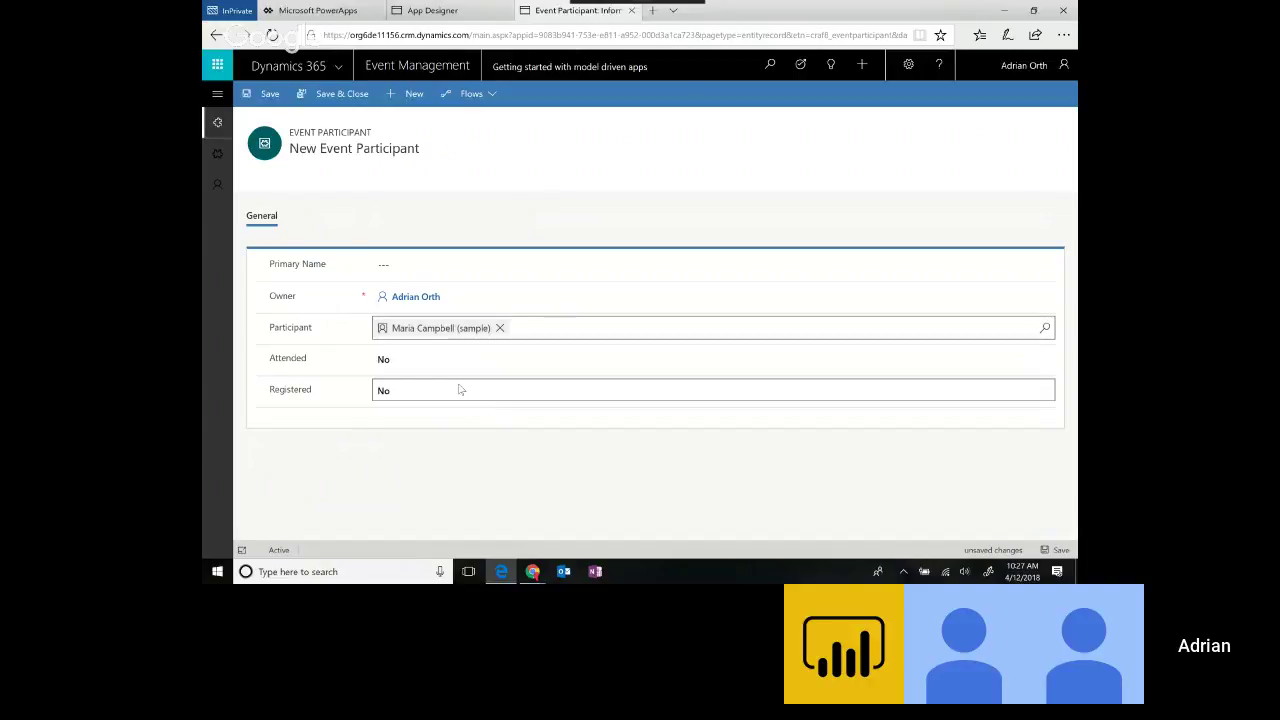
left_click(409, 396)
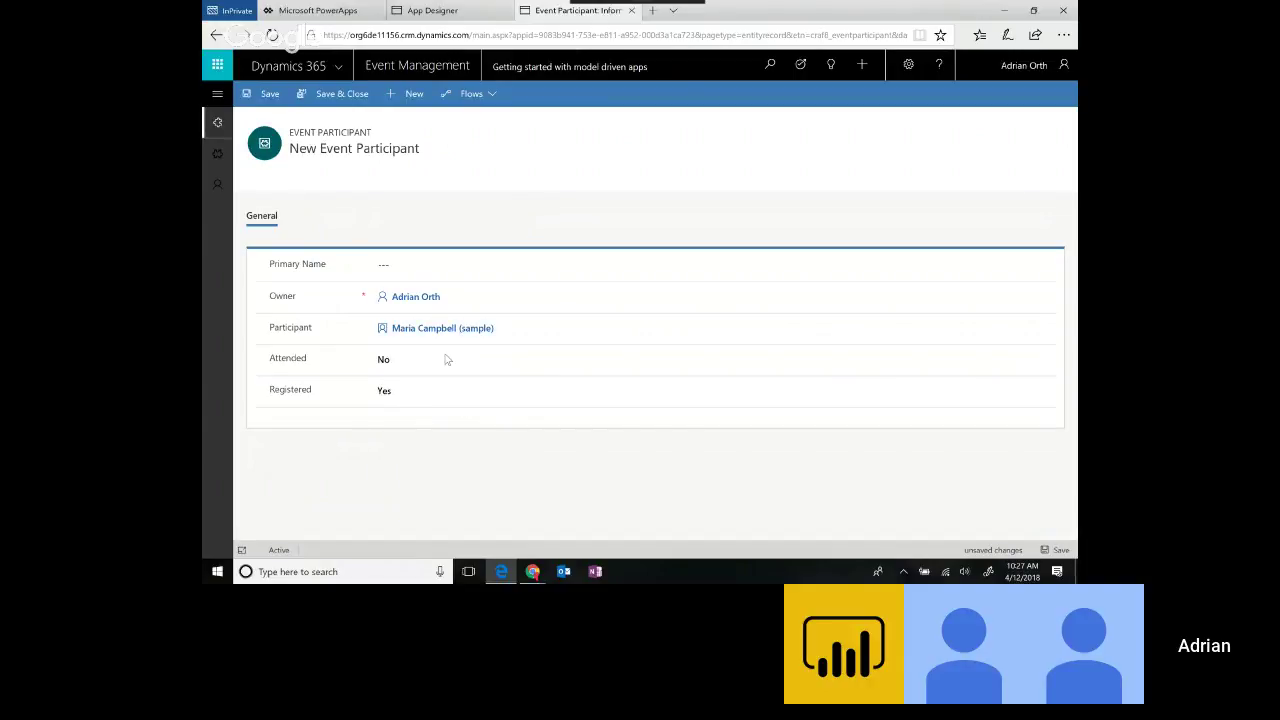
left_click(335, 93)
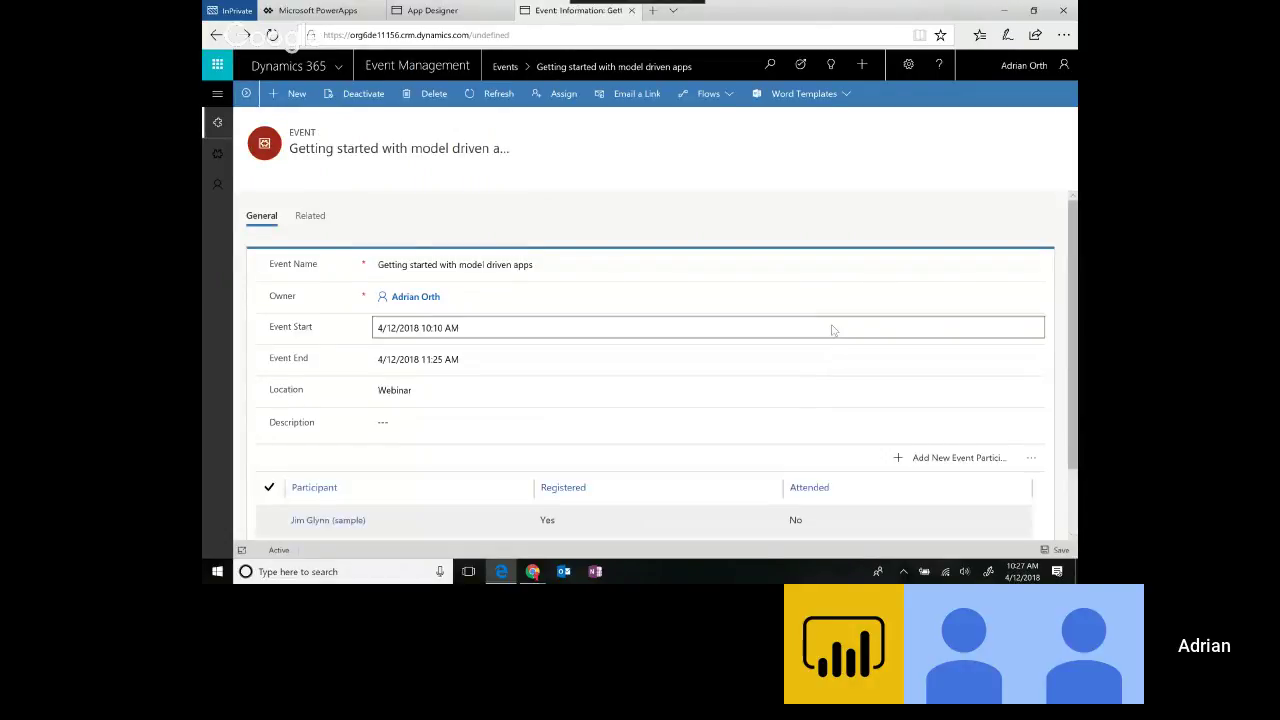
scroll(1000, 436, "down", 2)
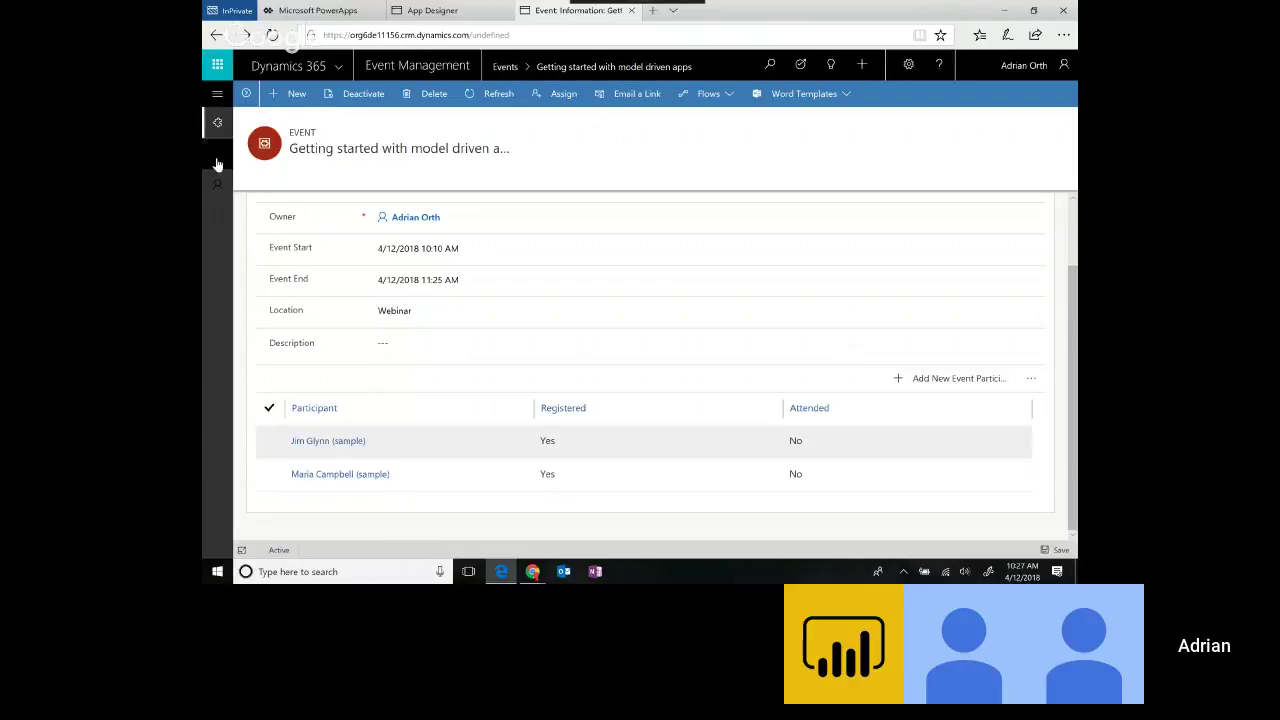
- Browse the Participants list, and open the first sample contact's record to examine its contact information and address fields
left_click(216, 96)
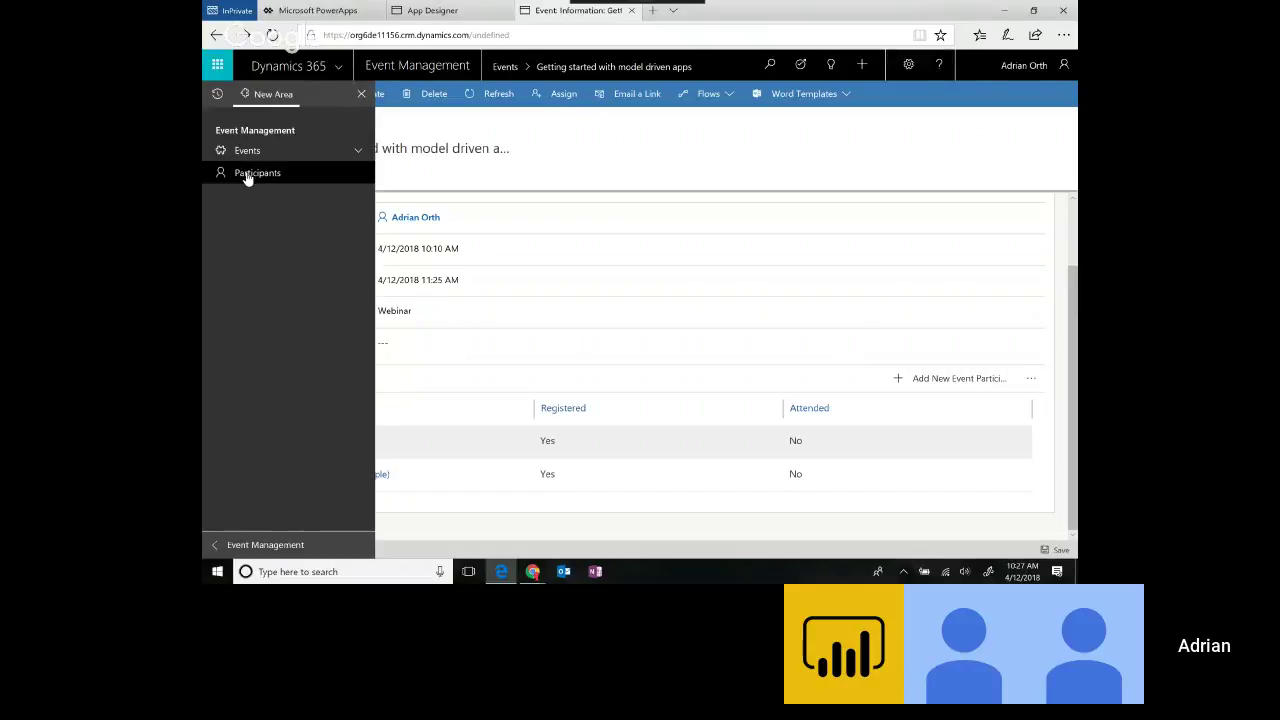
left_click(246, 175)
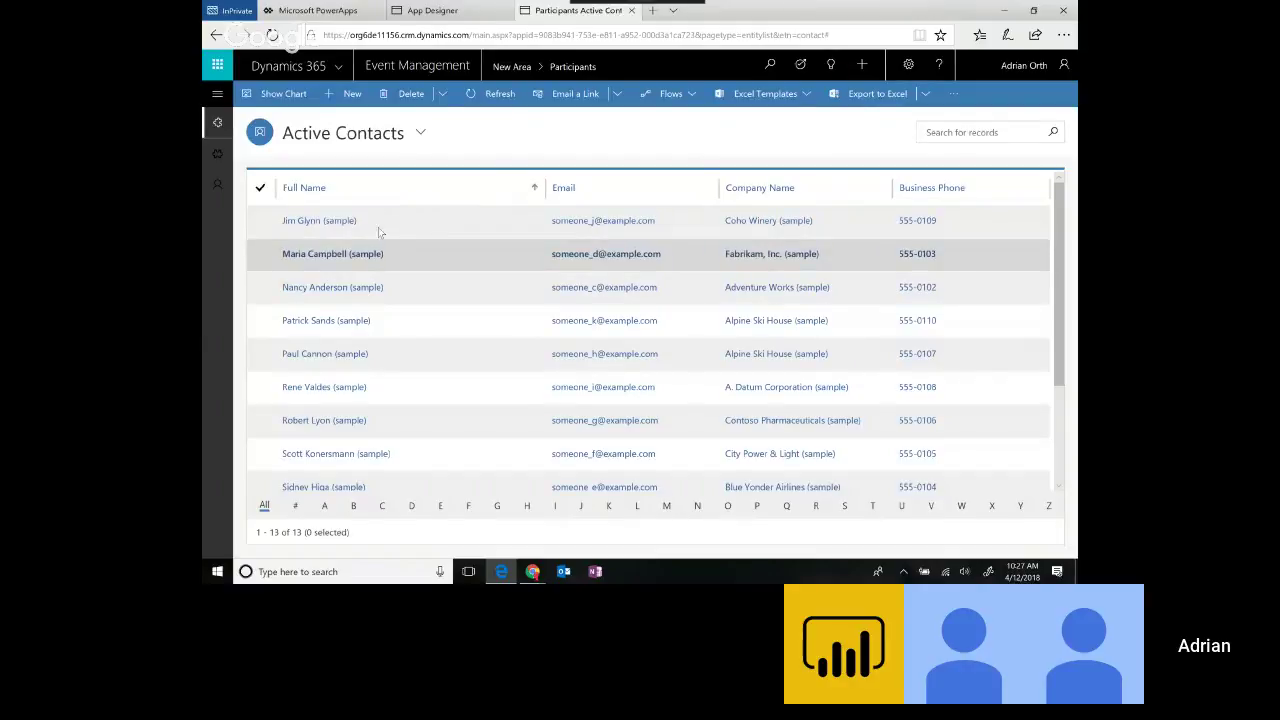
scroll(1063, 290, "down", 5)
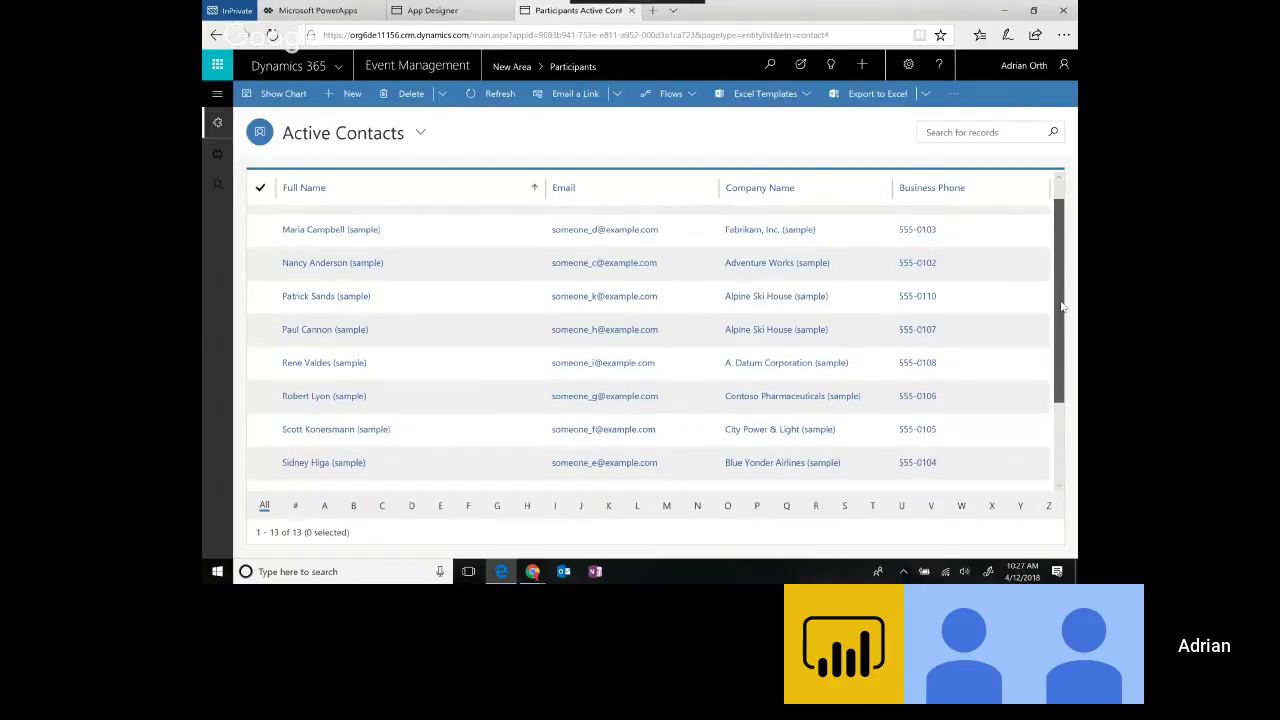
scroll(1068, 298, "up", 4)
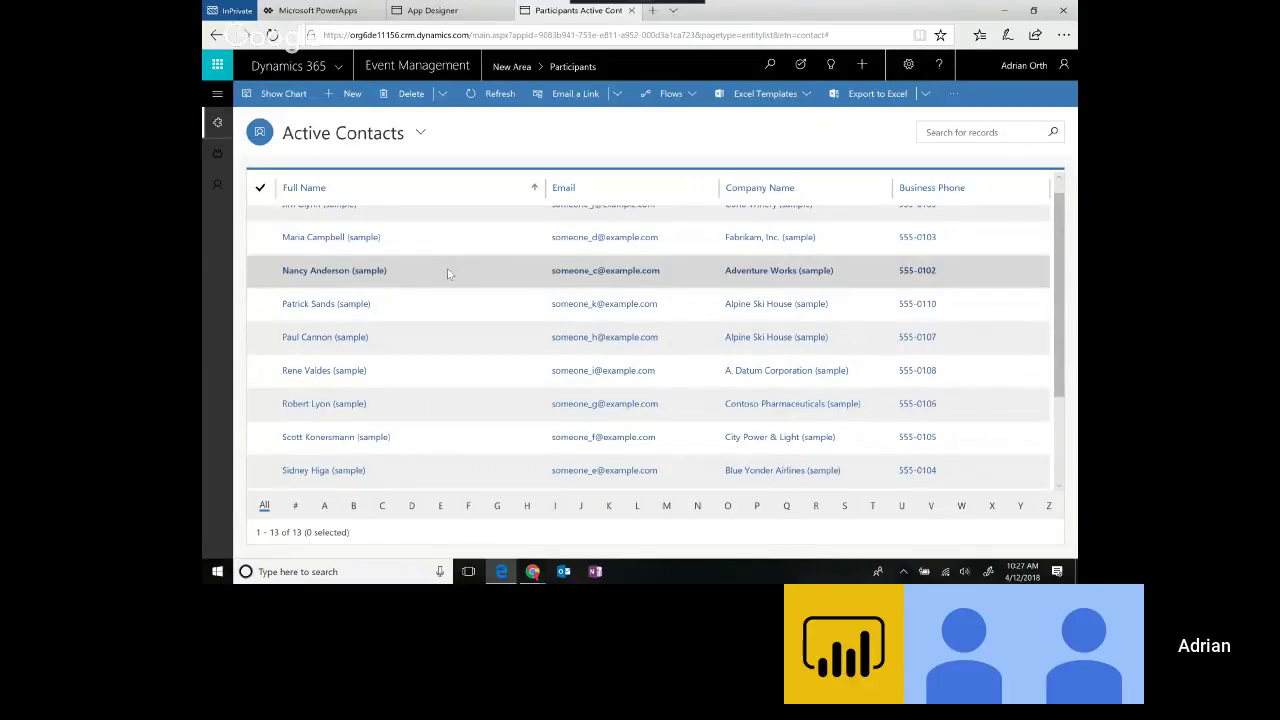
scroll(450, 277, "up", 2)
left_click(400, 224)
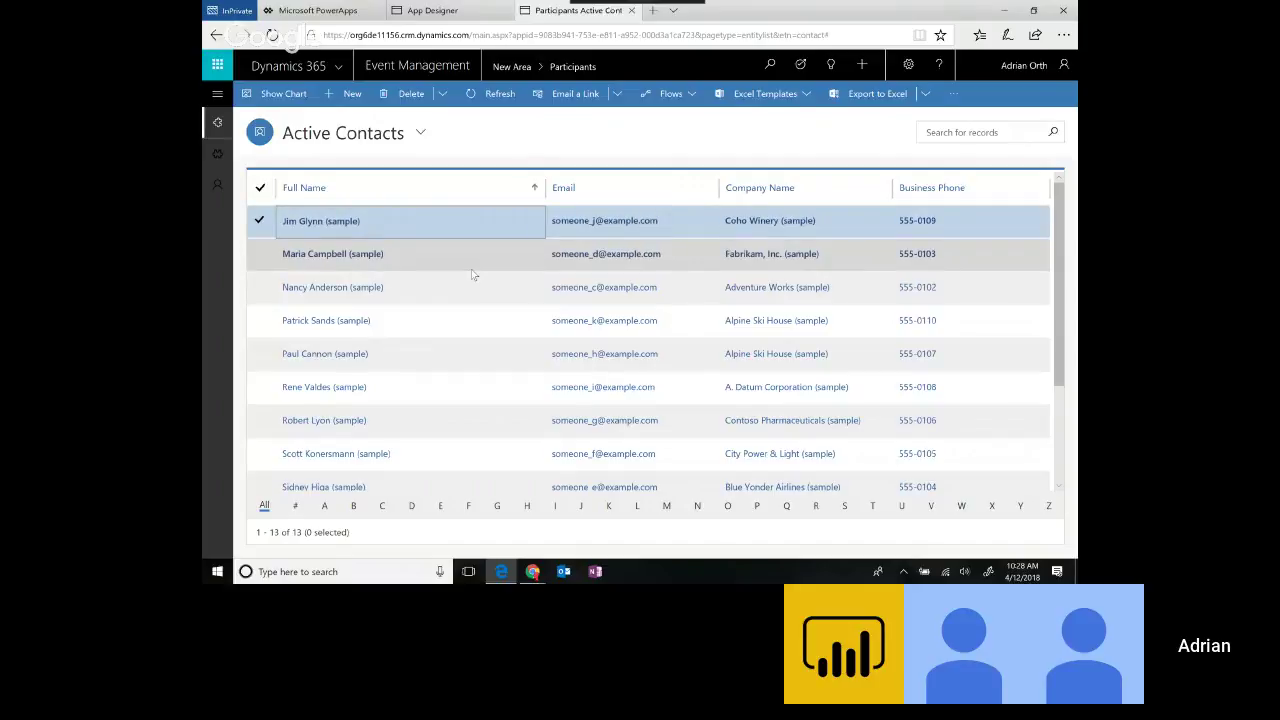
left_click(345, 221)
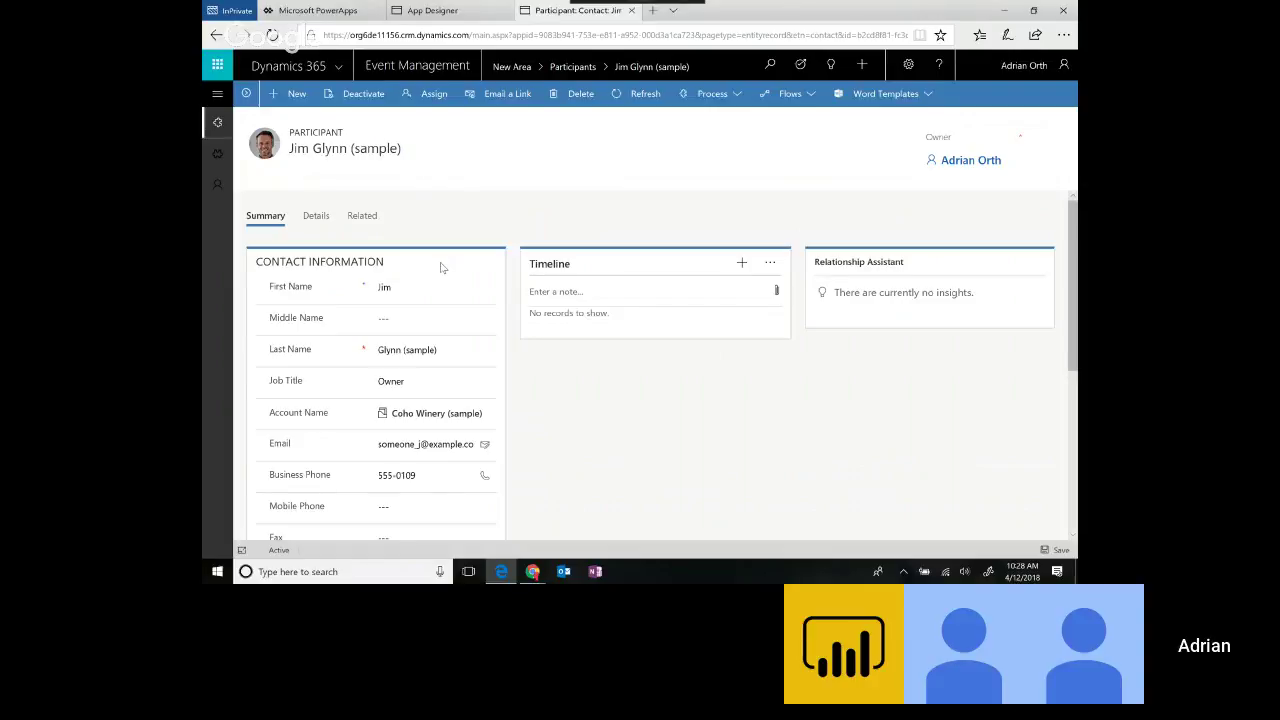
scroll(441, 268, "down", 5)
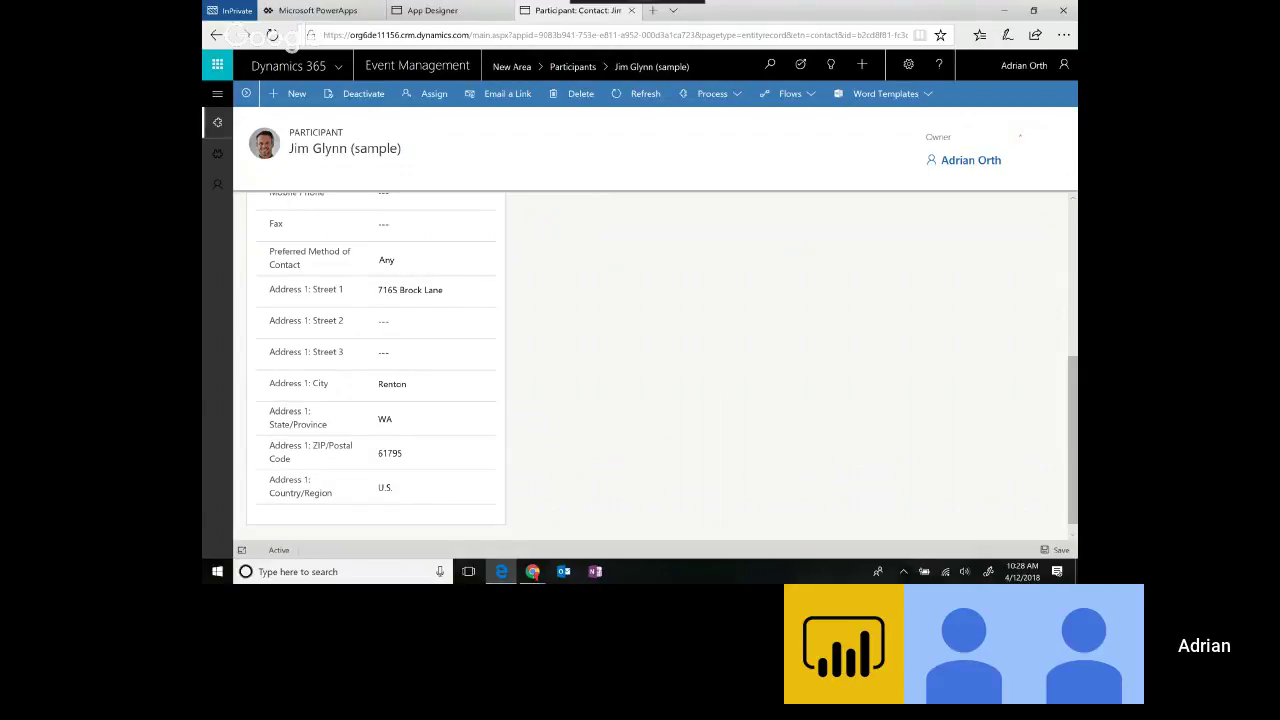
scroll(441, 350, "up", 5)
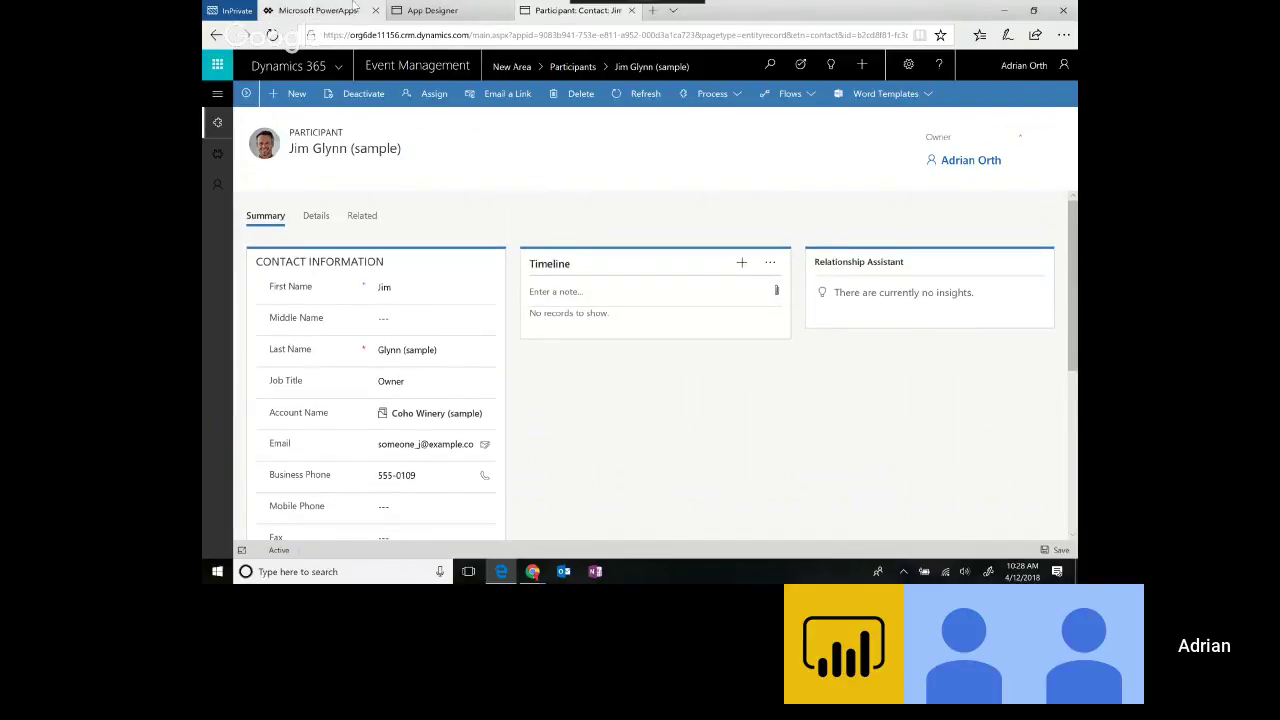
- Switch to the PowerApps site and open the list of data entities
left_click(345, 10)
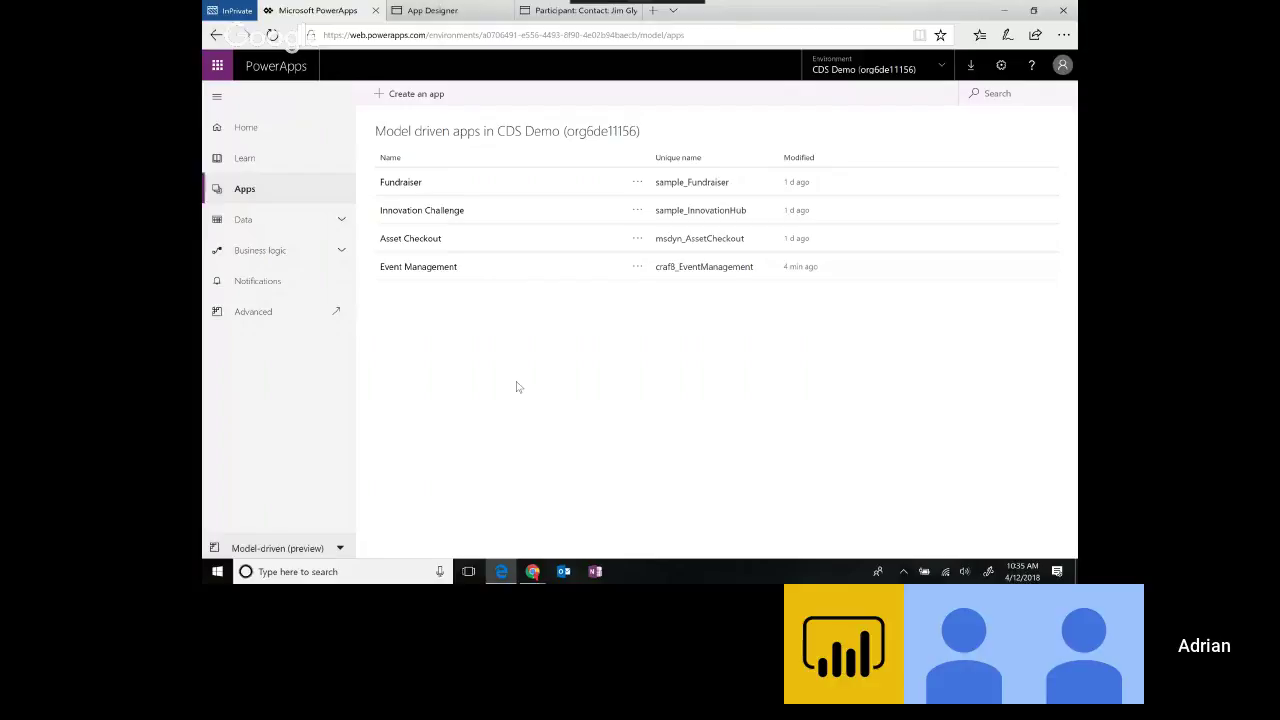
left_click(286, 222)
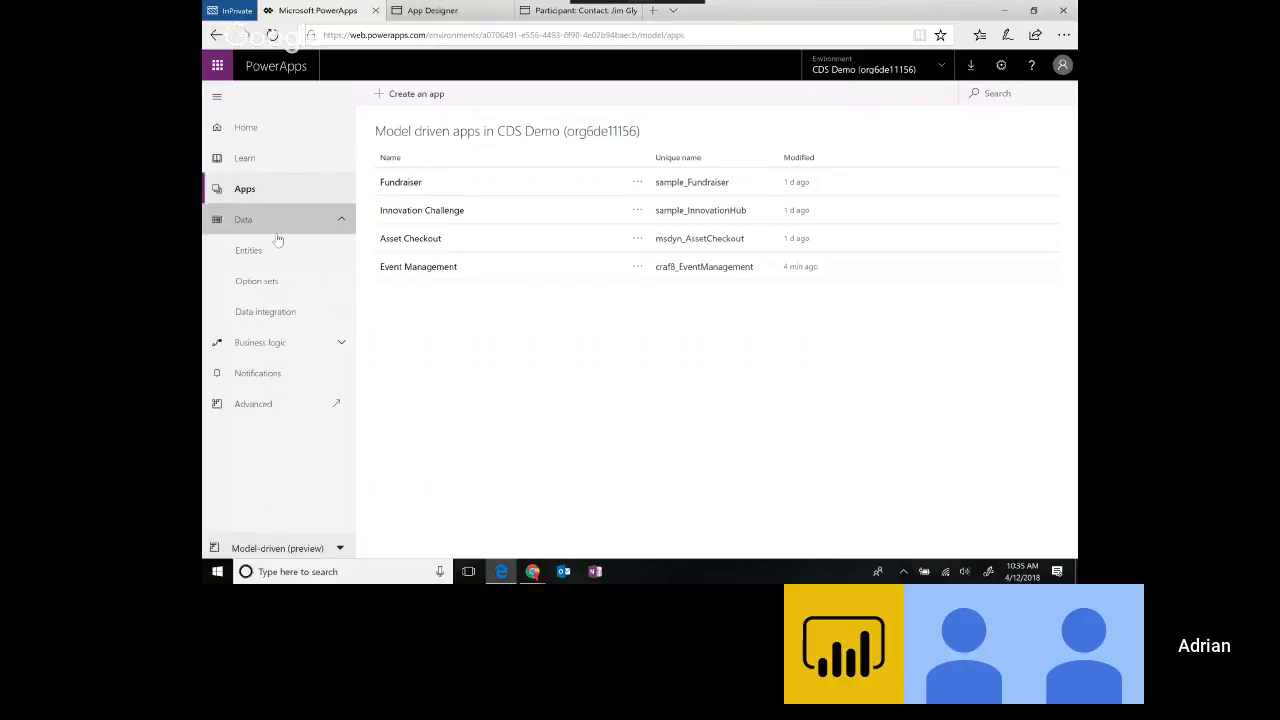
left_click(282, 248)
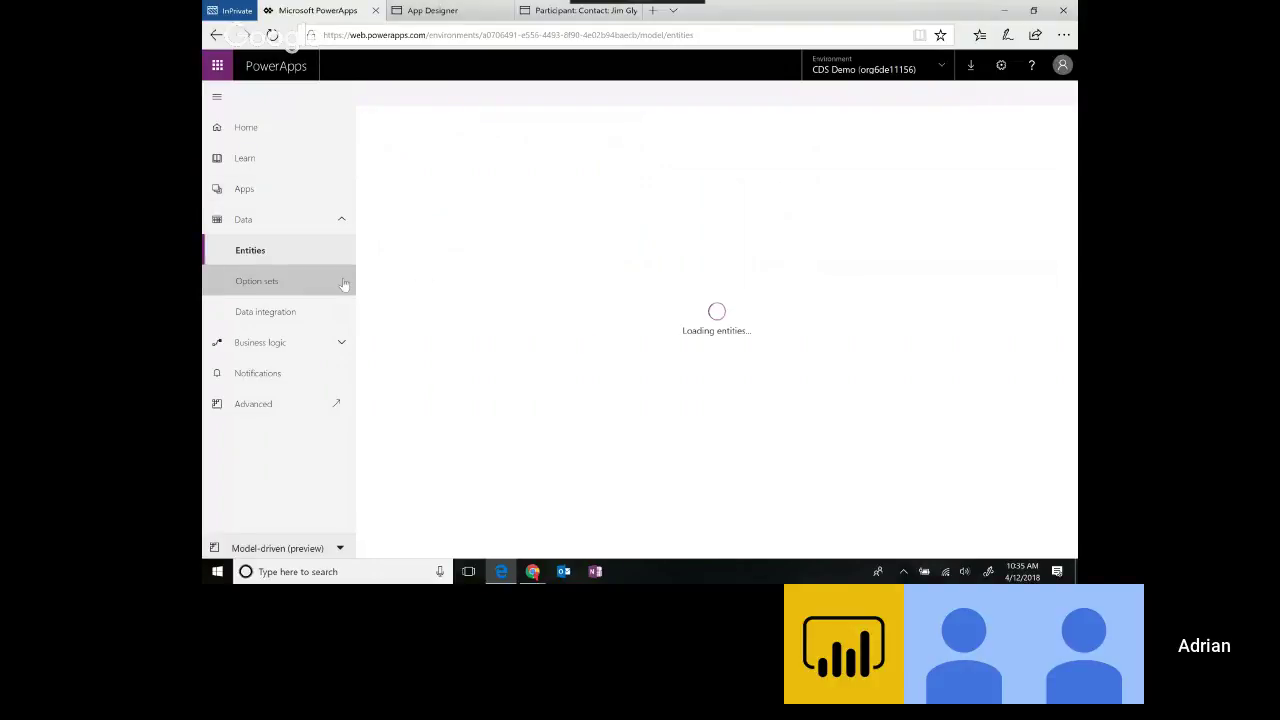